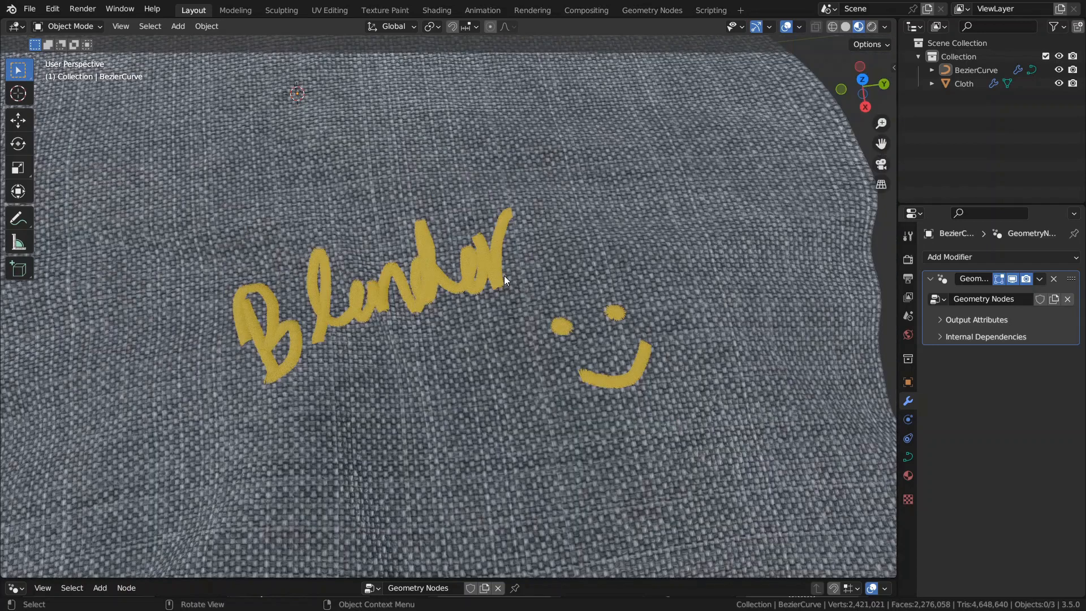
- Draw the word hello on the cloth above the Blender lettering as part of the existing BezierCurve
{"action": "middle_click_drag", "start_coordinate": [504, 259], "coordinate": [504, 256]}
{"action": "left_click", "coordinate": [995, 71]}
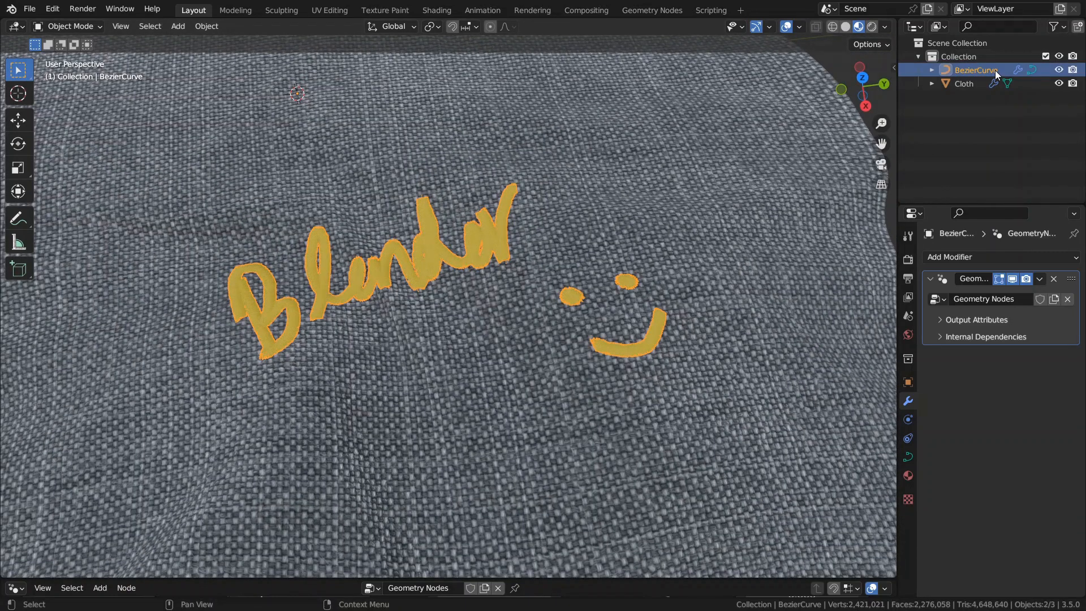
{"action": "key", "text": "Tab"}
{"action": "scroll", "coordinate": [460, 287], "scroll_direction": "down", "scroll_amount": 1}
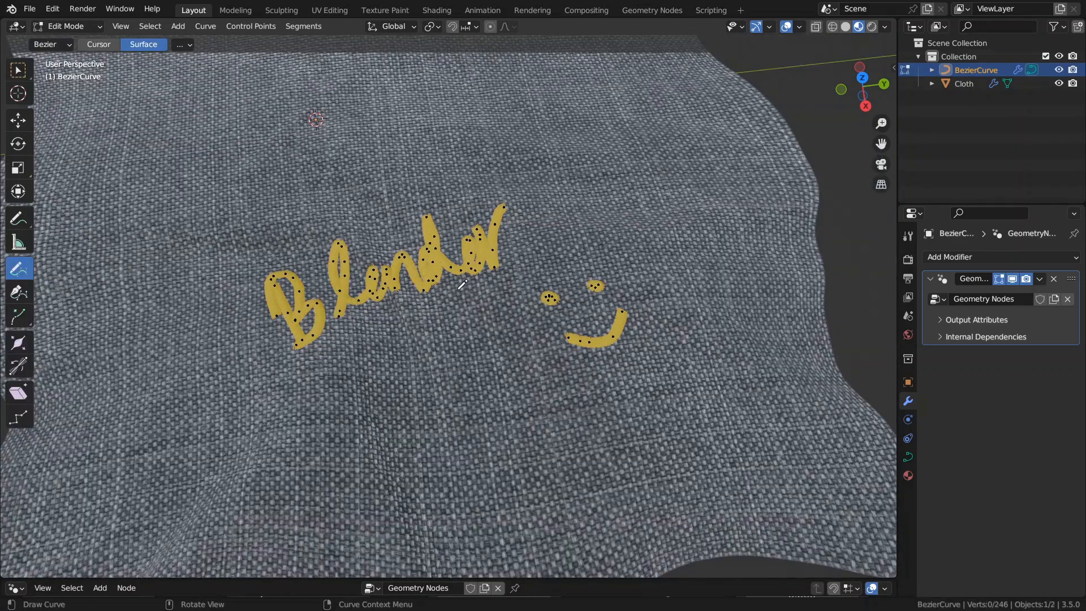
{"action": "scroll", "coordinate": [462, 285], "scroll_direction": "down", "scroll_amount": 2}
{"action": "middle_click_drag", "start_coordinate": [463, 285], "coordinate": [396, 249]}
{"action": "mouse_move", "coordinate": [361, 230]}
{"action": "left_mouse_down"}
{"action": "mouse_move", "coordinate": [378, 217]}
{"action": "mouse_move", "coordinate": [423, 237]}
{"action": "mouse_move", "coordinate": [477, 218]}
{"action": "mouse_move", "coordinate": [504, 237]}
{"action": "mouse_move", "coordinate": [525, 223]}
{"action": "left_mouse_up"}
{"action": "key", "text": "Tab"}
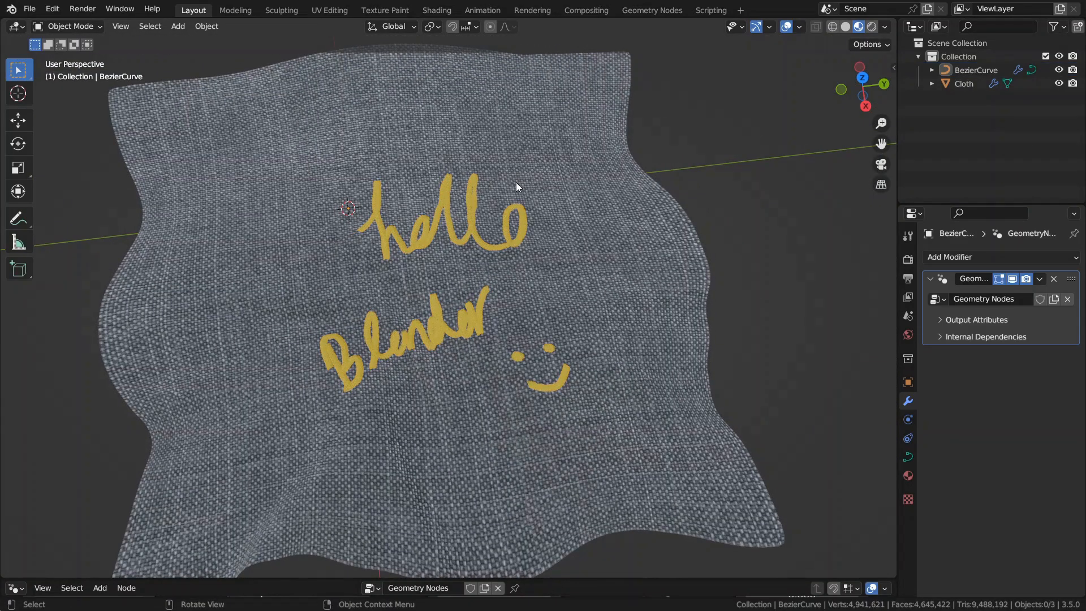
{"action": "scroll", "coordinate": [516, 182], "scroll_direction": "up", "scroll_amount": 8}
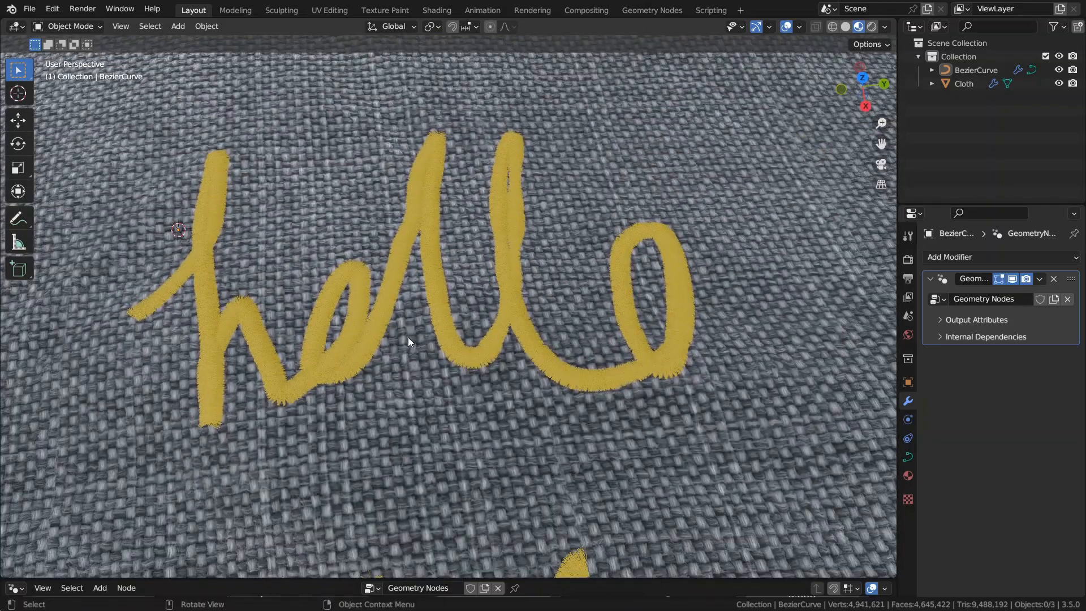
{"action": "middle_click_drag", "start_coordinate": [408, 338], "coordinate": [585, 331]}
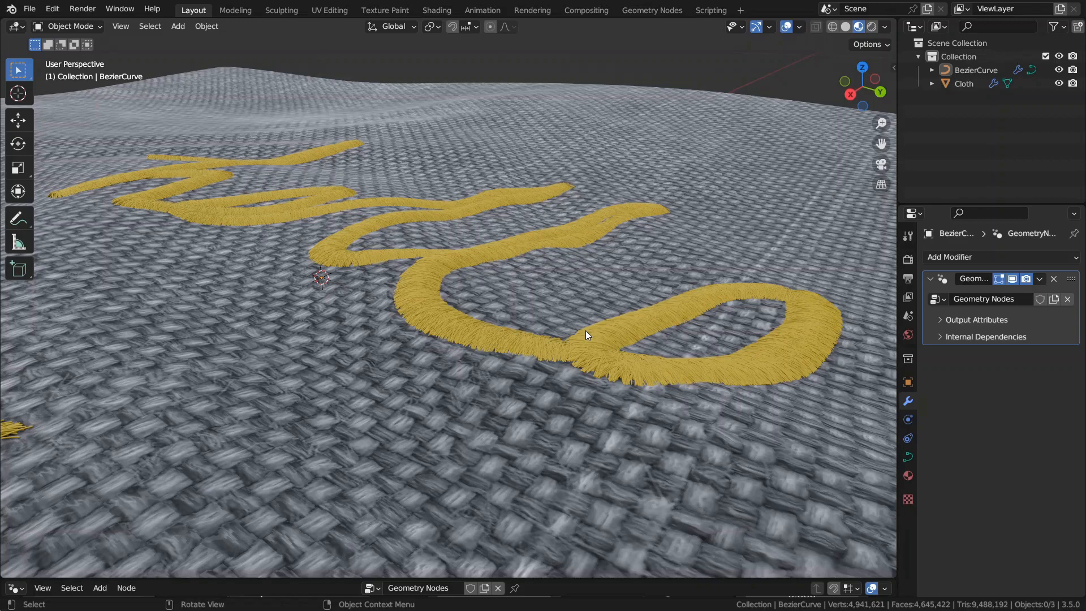
{"action": "scroll", "coordinate": [585, 330], "scroll_direction": "down", "scroll_amount": 2}
{"action": "middle_click_drag", "start_coordinate": [585, 330], "coordinate": [548, 324]}
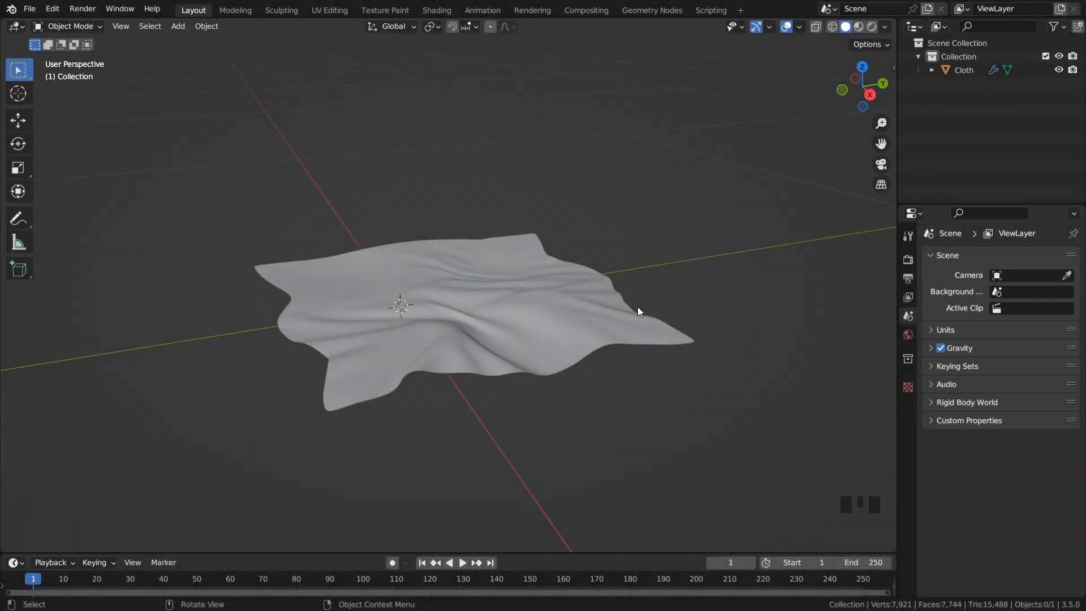
- Check the dimensions of the Cloth object
{"action": "key", "text": "n"}
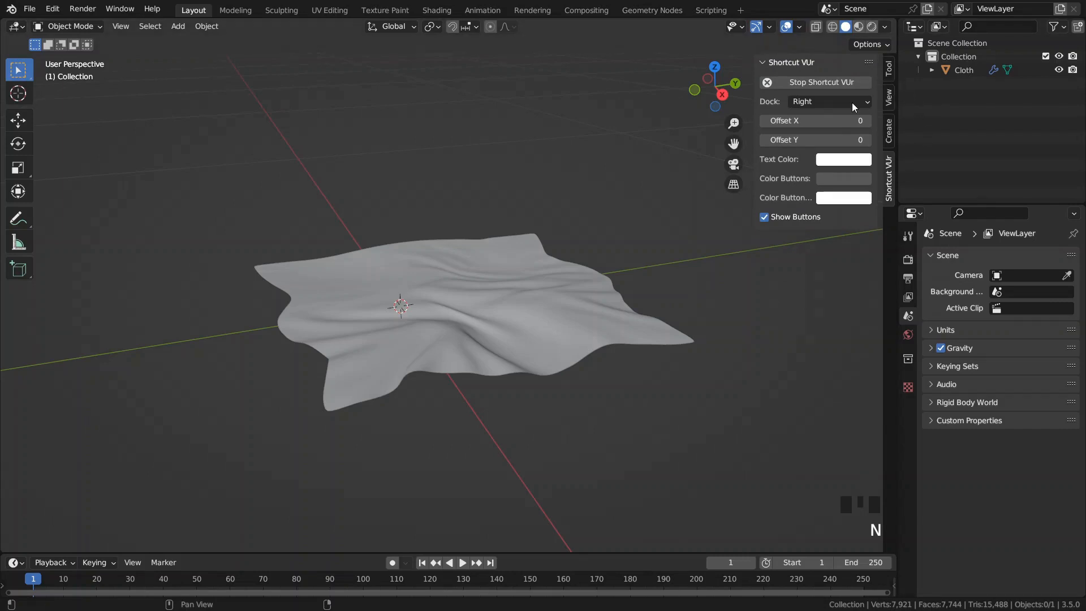
{"action": "left_click", "coordinate": [956, 70]}
{"action": "left_click", "coordinate": [888, 70]}
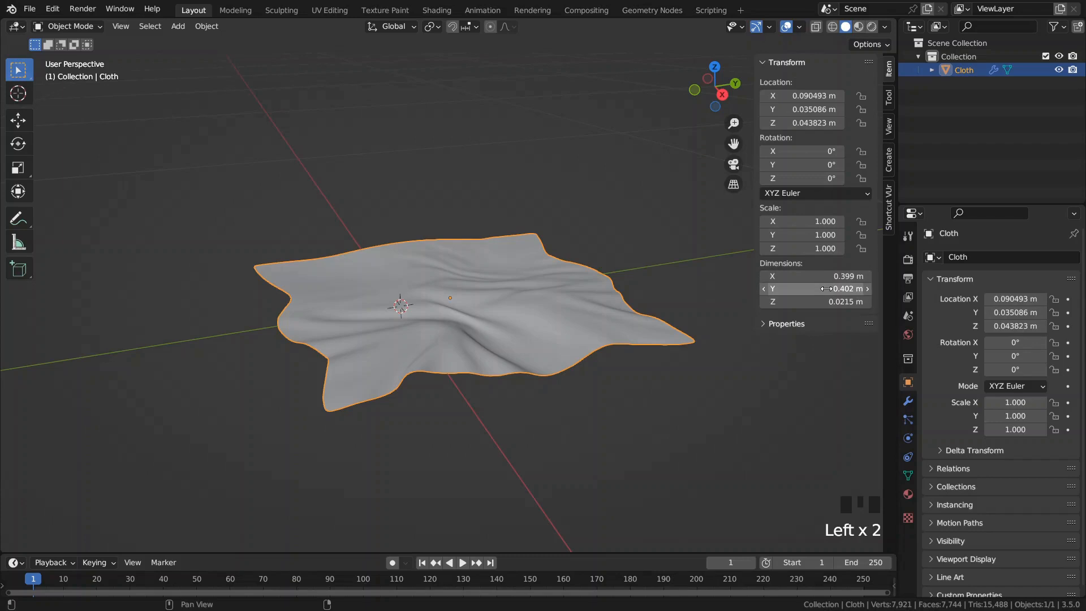
{"action": "key", "text": "n"}
{"action": "left_click", "coordinate": [516, 465]}
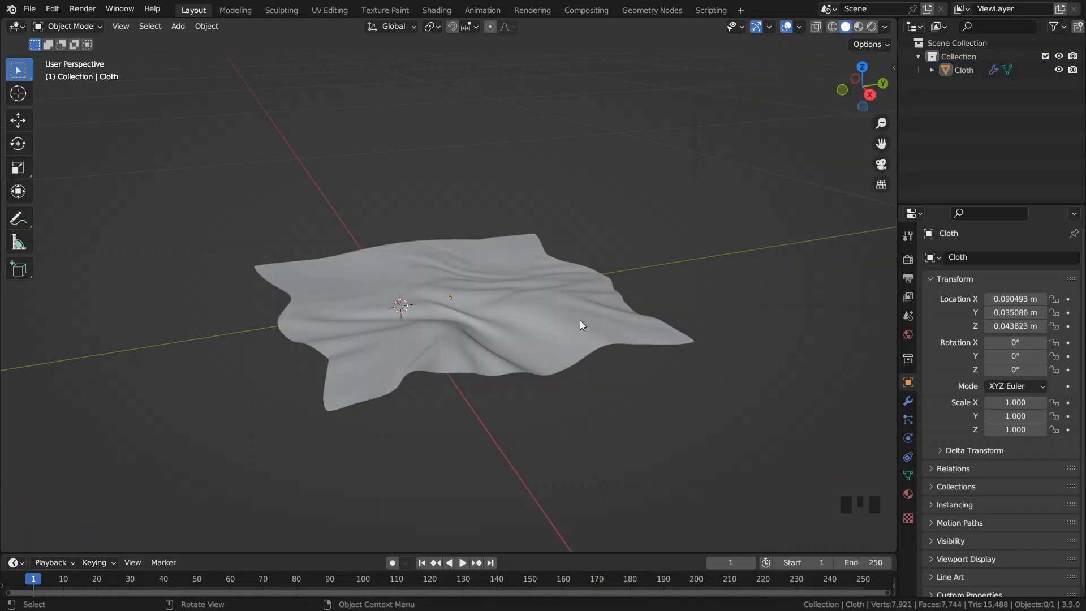
- Add a Bezier curve object and delete all of its vertices
{"action": "middle_click_drag", "start_coordinate": [582, 323], "coordinate": [509, 371]}
{"action": "key", "text": "shift+a"}
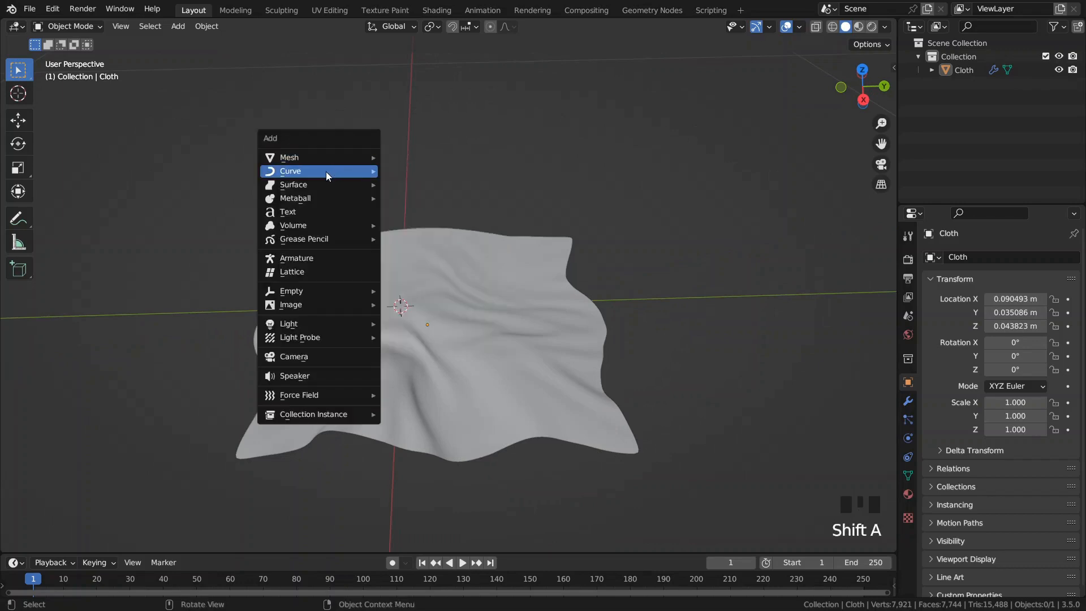
{"action": "mouse_move", "coordinate": [362, 171]}
{"action": "left_click", "coordinate": [422, 174]}
{"action": "scroll", "coordinate": [531, 241], "scroll_direction": "down", "scroll_amount": 3}
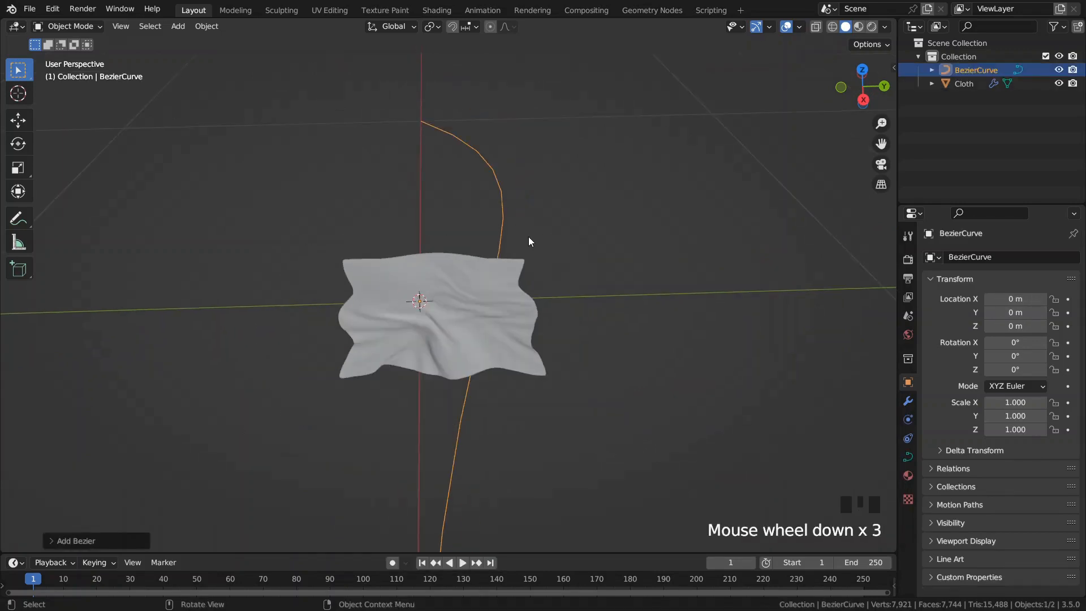
{"action": "key", "text": "Tab"}
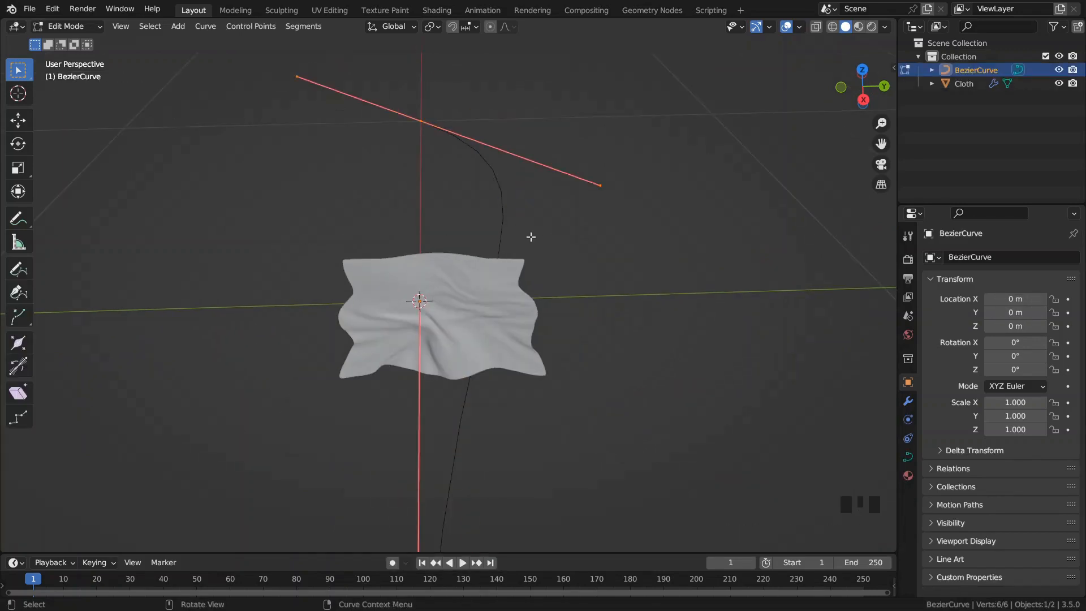
{"action": "key", "text": "x"}
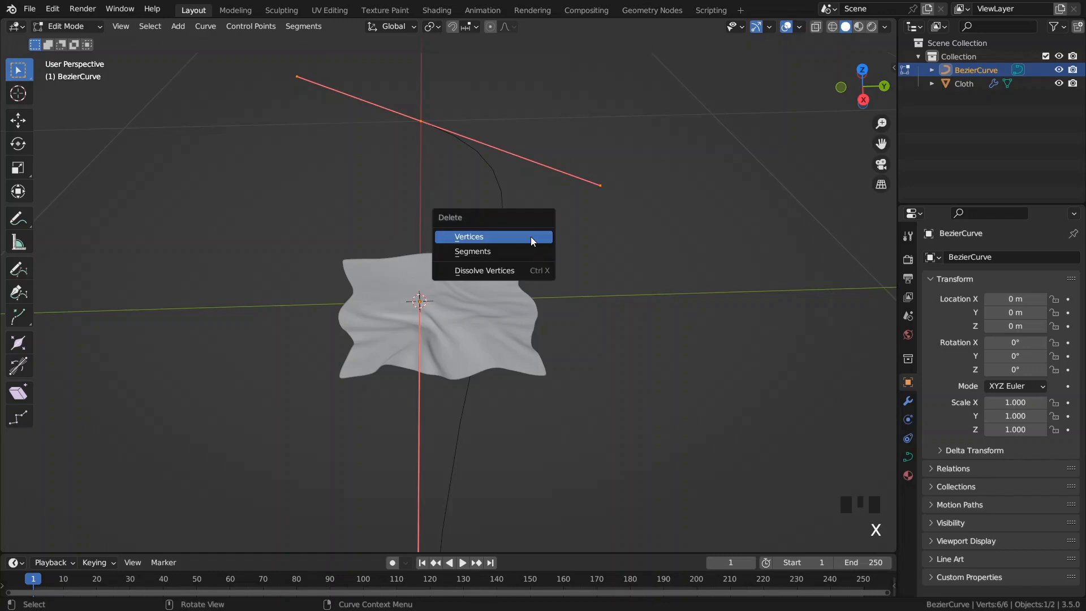
{"action": "left_click", "coordinate": [532, 240]}
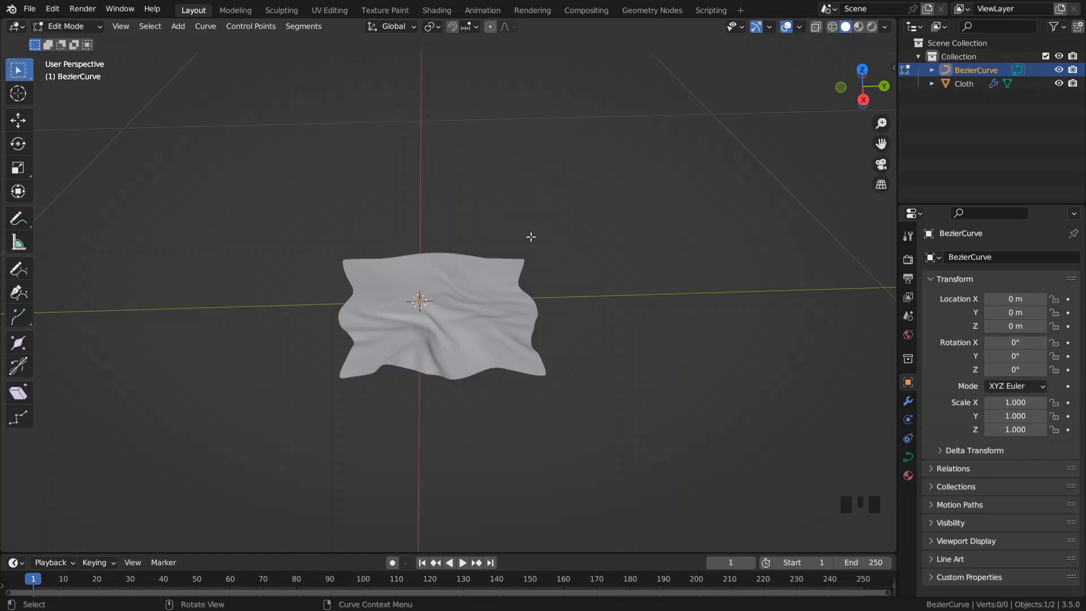
- Set up the curve Draw tool with Surface depth and a tolerance of 1 px
{"action": "scroll", "coordinate": [489, 276], "scroll_direction": "up", "scroll_amount": 6}
{"action": "middle_click_drag", "start_coordinate": [426, 368], "coordinate": [438, 300], "text": "shift"}
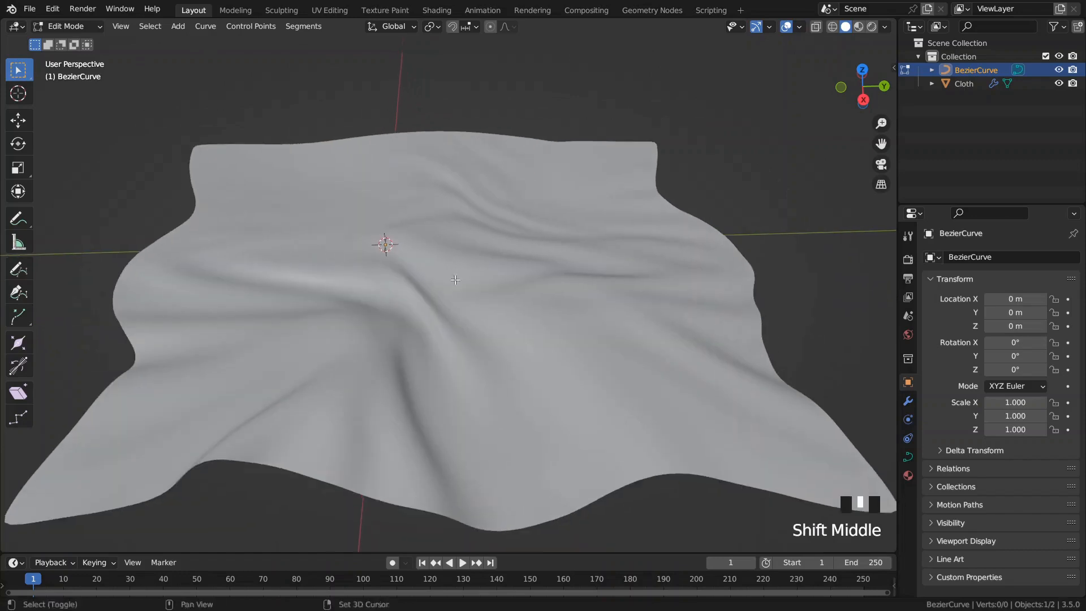
{"action": "scroll", "coordinate": [438, 300], "scroll_direction": "up", "scroll_amount": 1}
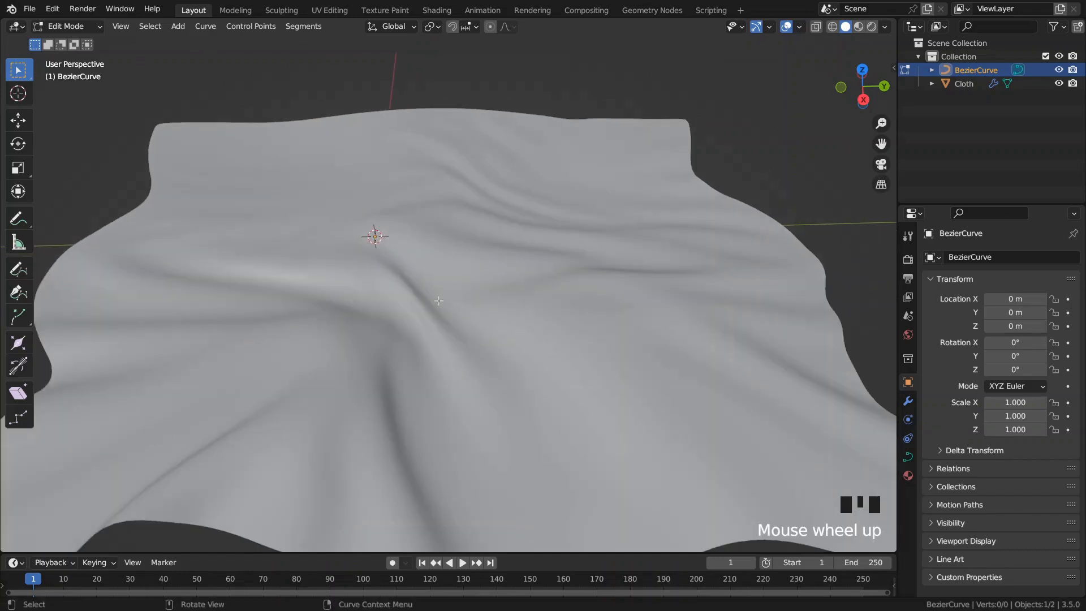
{"action": "left_click", "coordinate": [18, 269]}
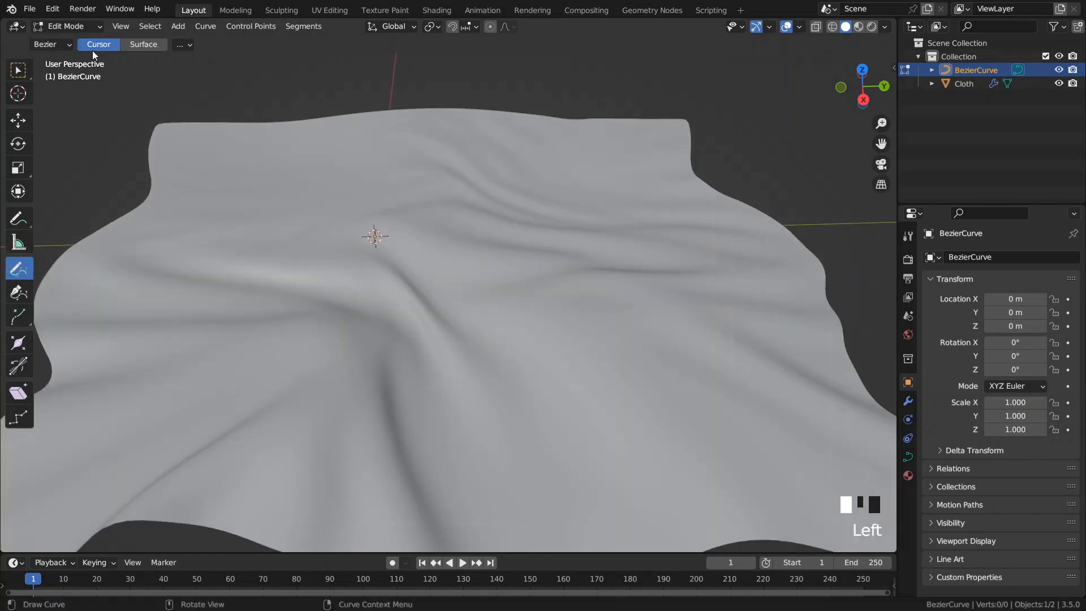
{"action": "left_click", "coordinate": [142, 45]}
{"action": "left_click", "coordinate": [185, 48]}
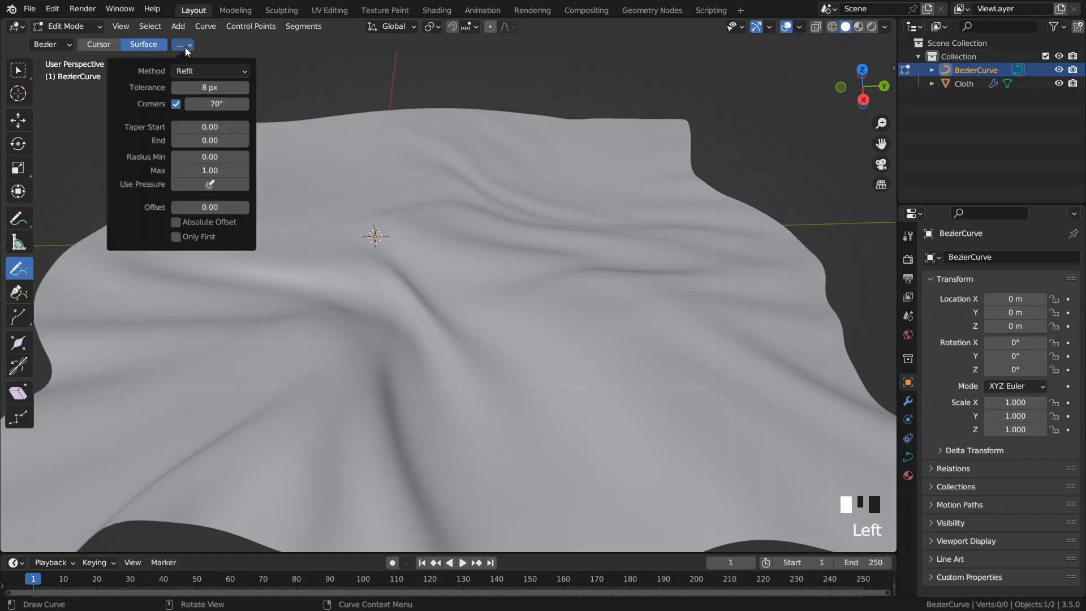
{"action": "left_click", "coordinate": [206, 90]}
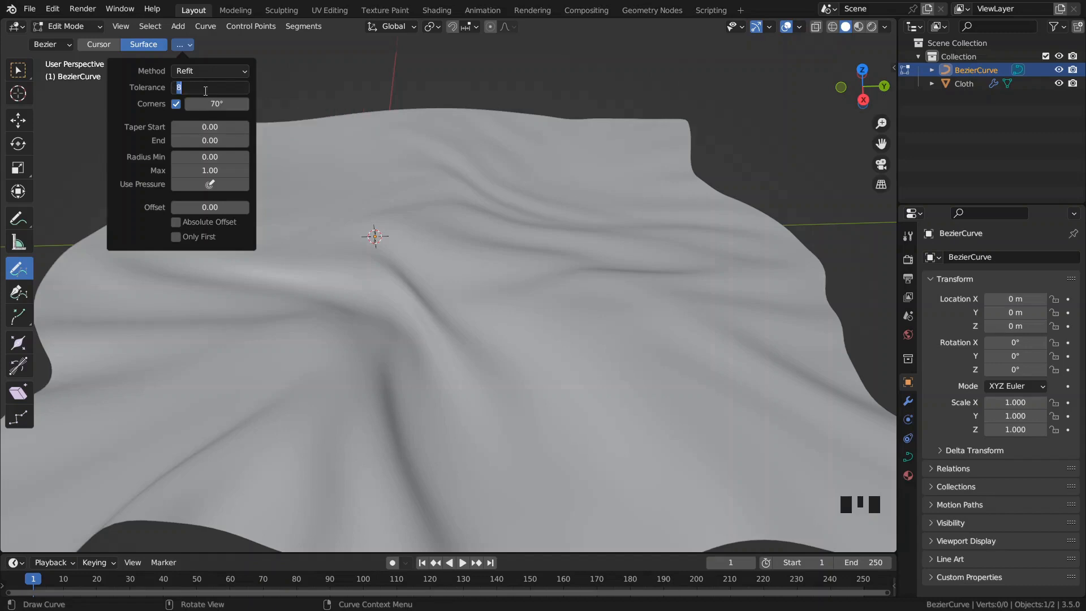
{"action": "type", "text": "1"}
{"action": "key", "text": "Return"}
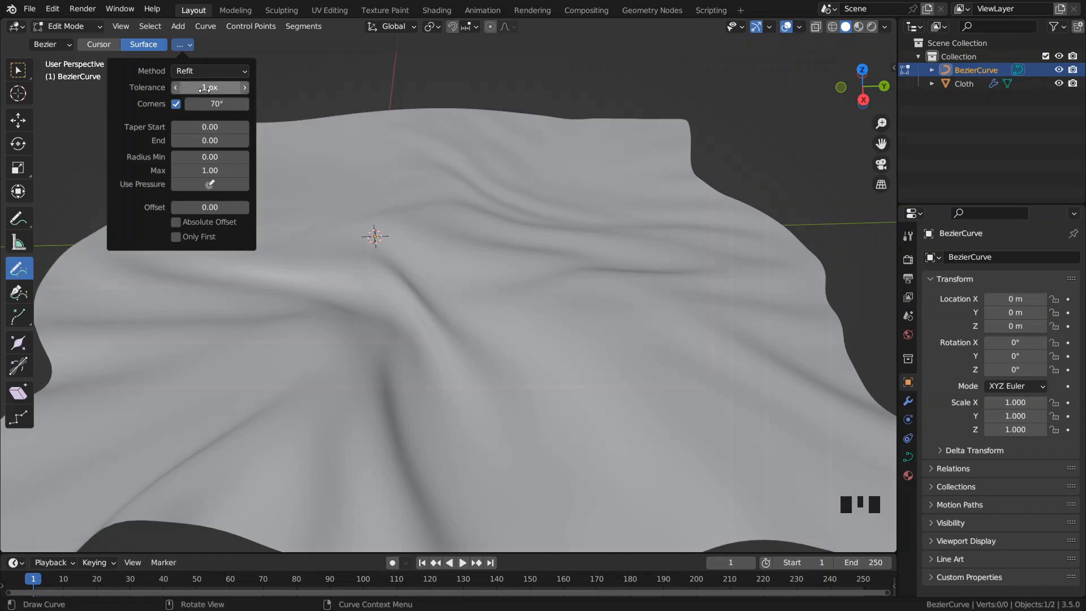
- Draw a short freehand curve across the fold near the cloth's middle, and hide the Cloth object
{"action": "middle_click_drag", "start_coordinate": [369, 166], "coordinate": [384, 368]}
{"action": "mouse_move", "coordinate": [383, 368]}
{"action": "left_mouse_down"}
{"action": "mouse_move", "coordinate": [463, 320]}
{"action": "mouse_move", "coordinate": [543, 340]}
{"action": "left_mouse_up"}
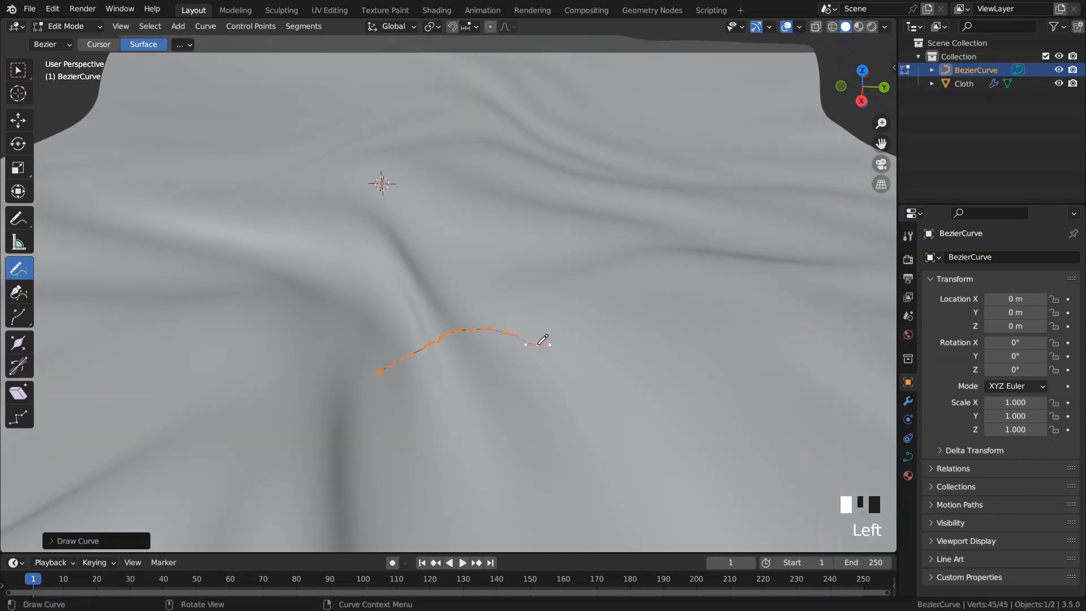
{"action": "key", "text": "Tab"}
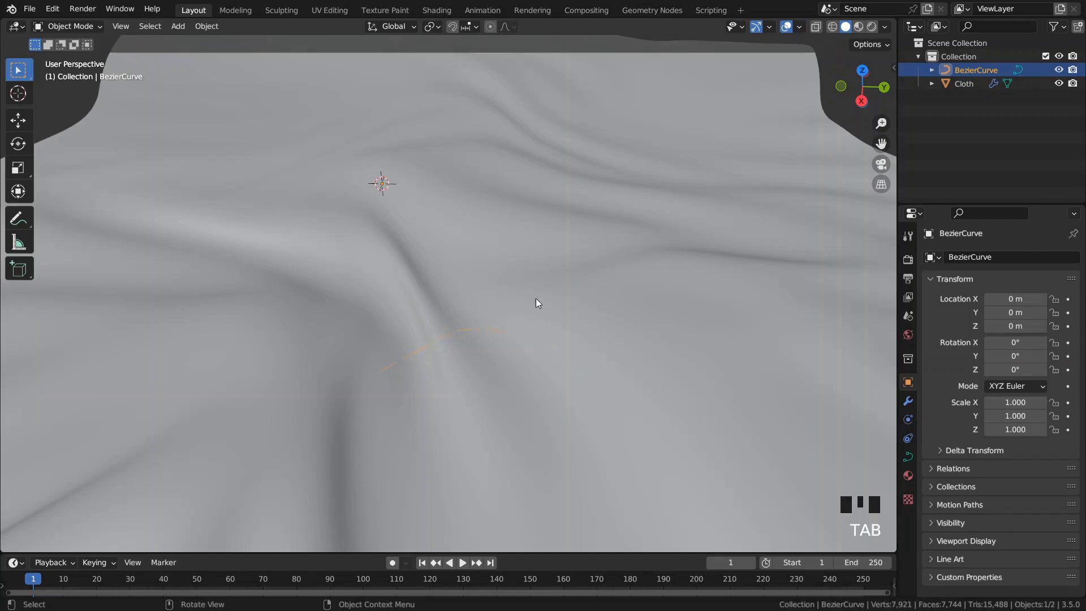
{"action": "left_click", "coordinate": [1059, 83]}
{"action": "middle_click_drag", "start_coordinate": [720, 298], "coordinate": [594, 220], "text": "ctrl"}
- Turn the timeline area into an enlarged Geometry Node Editor and create a new node tree for the curve
{"action": "left_click_drag", "start_coordinate": [578, 553], "coordinate": [609, 315]}
{"action": "left_click", "coordinate": [16, 324]}
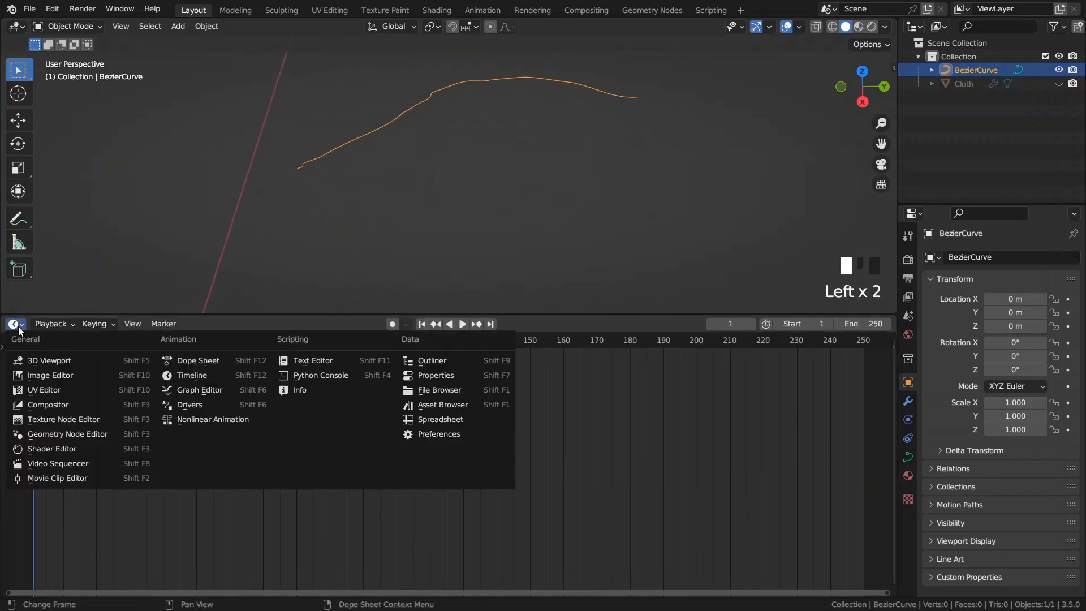
{"action": "left_click", "coordinate": [71, 435]}
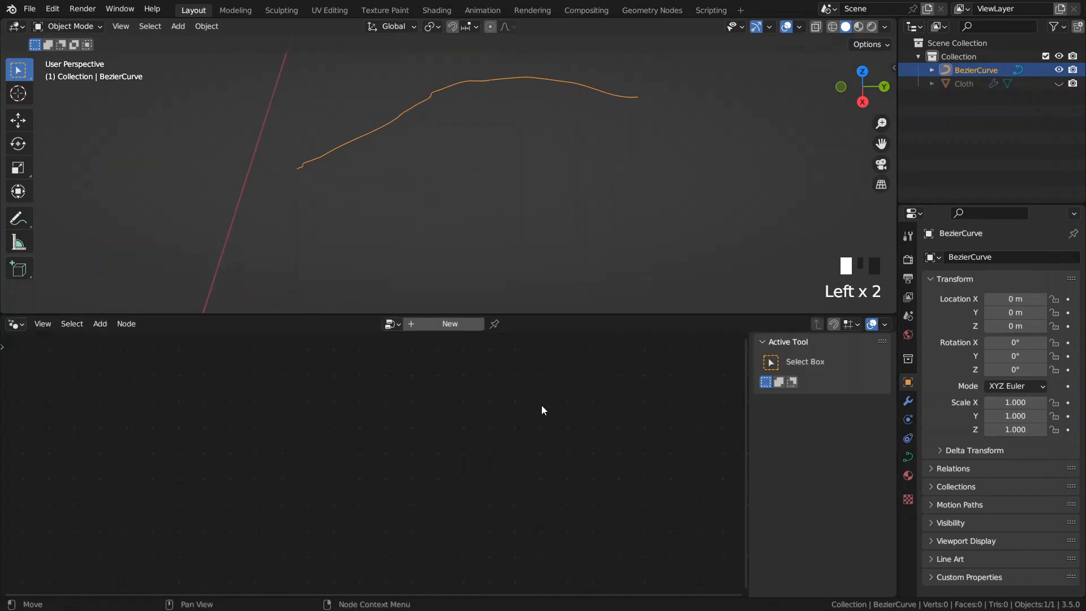
{"action": "key", "text": "n"}
{"action": "scroll", "coordinate": [449, 325], "scroll_direction": "down", "scroll_amount": 1}
{"action": "left_click", "coordinate": [449, 325]}
{"action": "middle_click_drag", "start_coordinate": [441, 535], "coordinate": [440, 479]}
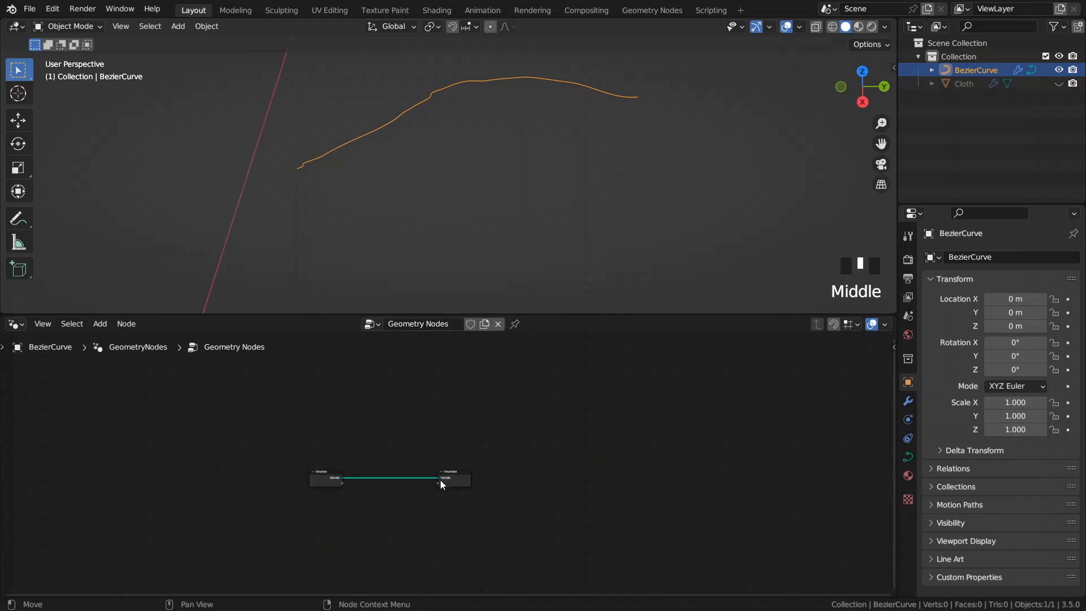
- Space the Group Input and Group Output nodes far apart to make room between them
{"action": "scroll", "coordinate": [447, 487], "scroll_direction": "up", "scroll_amount": 9}
{"action": "left_click", "coordinate": [468, 505]}
{"action": "left_click_drag", "start_coordinate": [469, 505], "coordinate": [757, 489]}
{"action": "left_click_drag", "start_coordinate": [193, 498], "coordinate": [133, 466]}
{"action": "middle_click_drag", "start_coordinate": [492, 249], "coordinate": [447, 201], "text": "shift"}
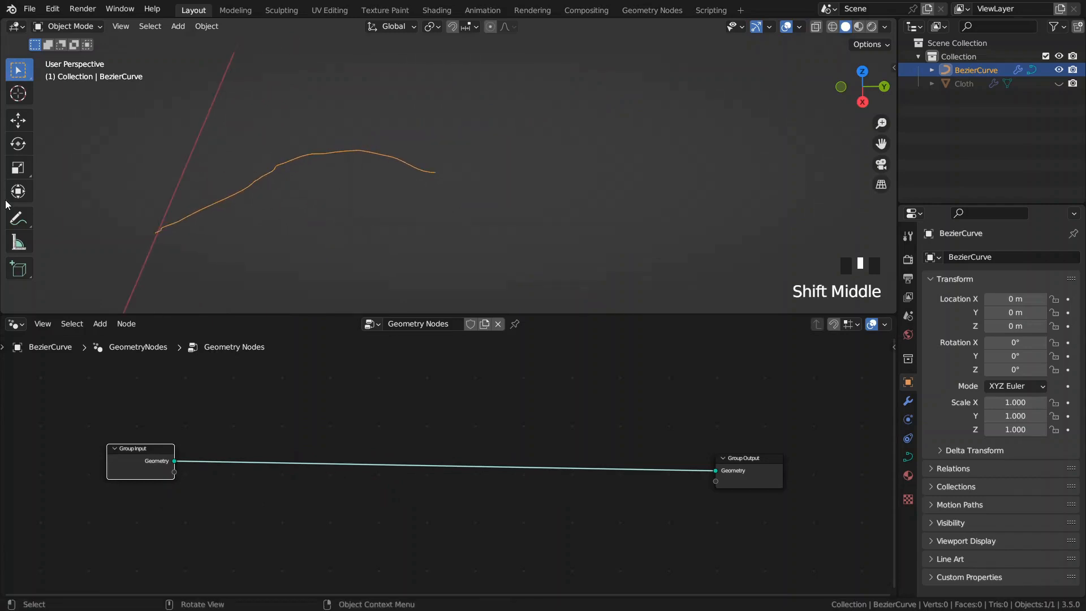
- Annotate the viewport beside the curve with a horizontal line crossed by five unevenly spaced vertical strokes
{"action": "left_click", "coordinate": [18, 218]}
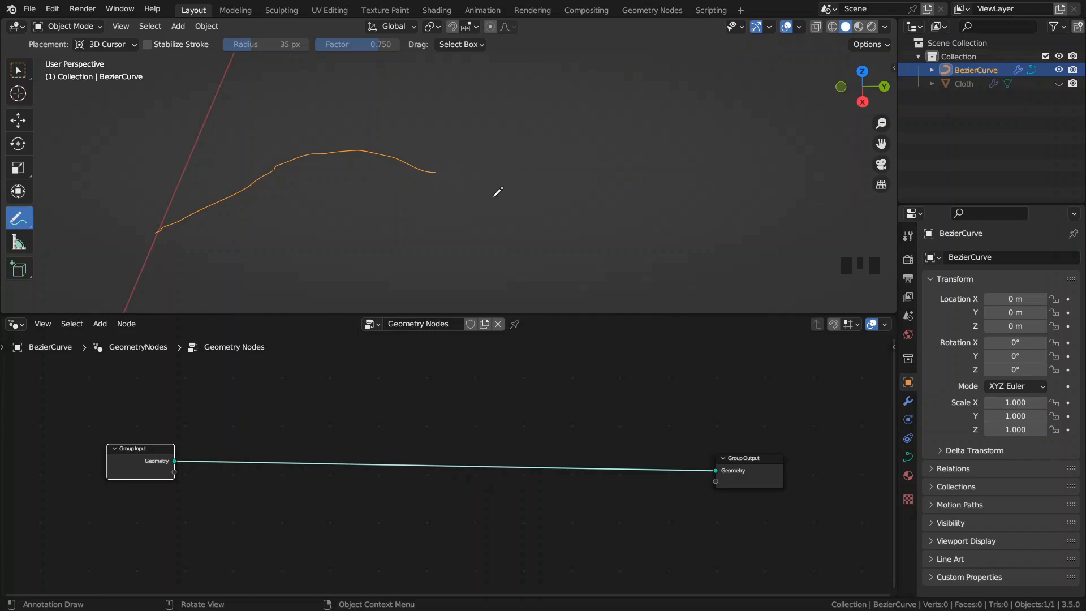
{"action": "left_click_drag", "start_coordinate": [488, 198], "coordinate": [727, 200]}
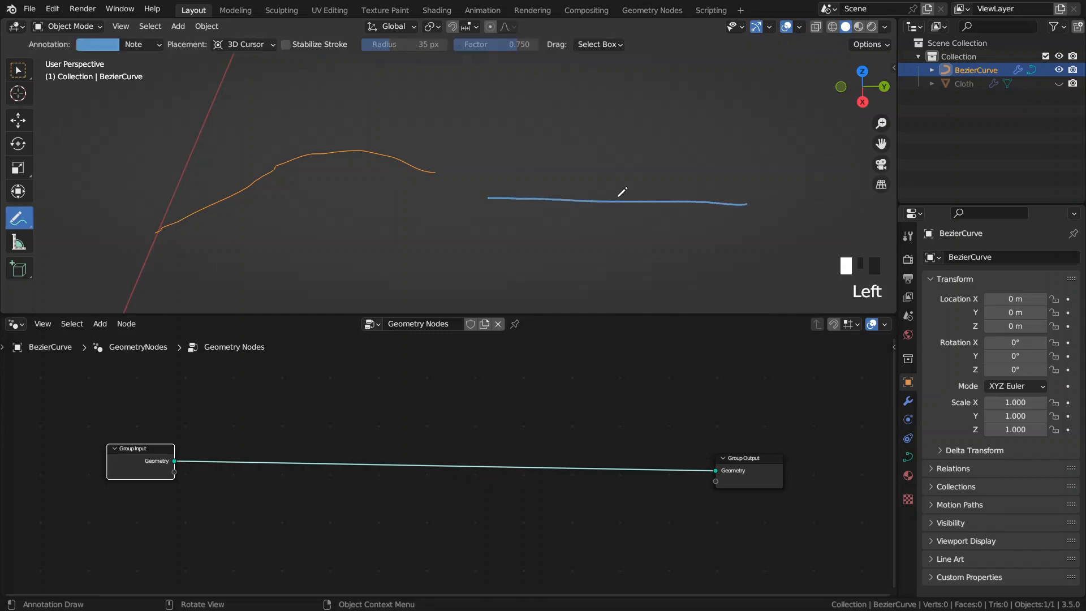
{"action": "left_click_drag", "start_coordinate": [520, 161], "coordinate": [521, 230]}
{"action": "left_click_drag", "start_coordinate": [552, 160], "coordinate": [552, 220]}
{"action": "left_click_drag", "start_coordinate": [613, 165], "coordinate": [615, 212]}
{"action": "left_click_drag", "start_coordinate": [660, 162], "coordinate": [663, 228]}
{"action": "left_click_drag", "start_coordinate": [713, 182], "coordinate": [711, 235]}
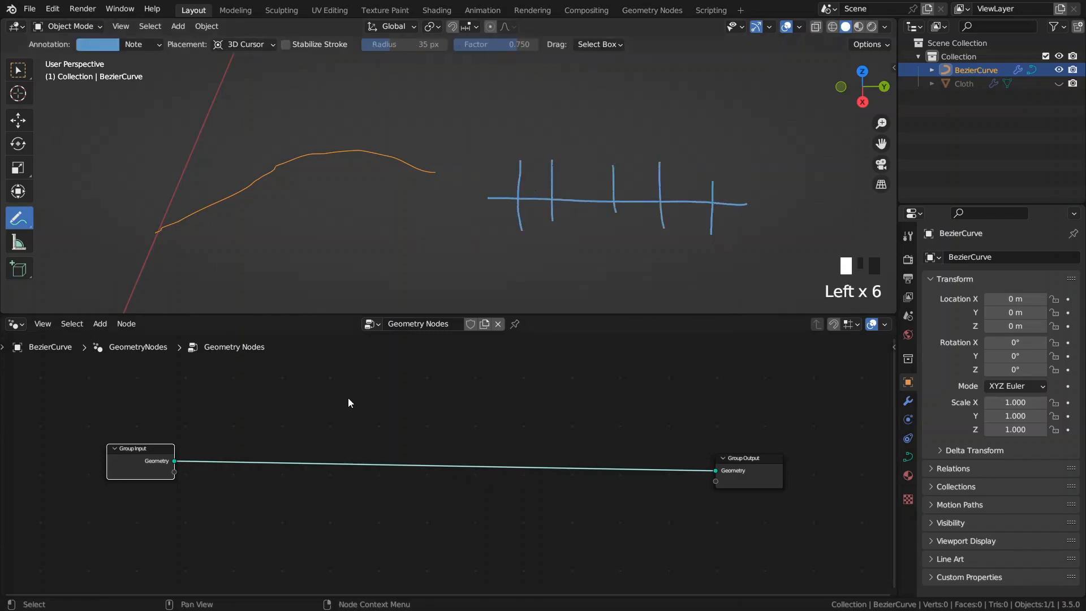
- Insert a Resample Curve node between Group Input and Group Output and set its mode to Length
{"action": "key", "text": "space"}
{"action": "type", "text": "resa"}
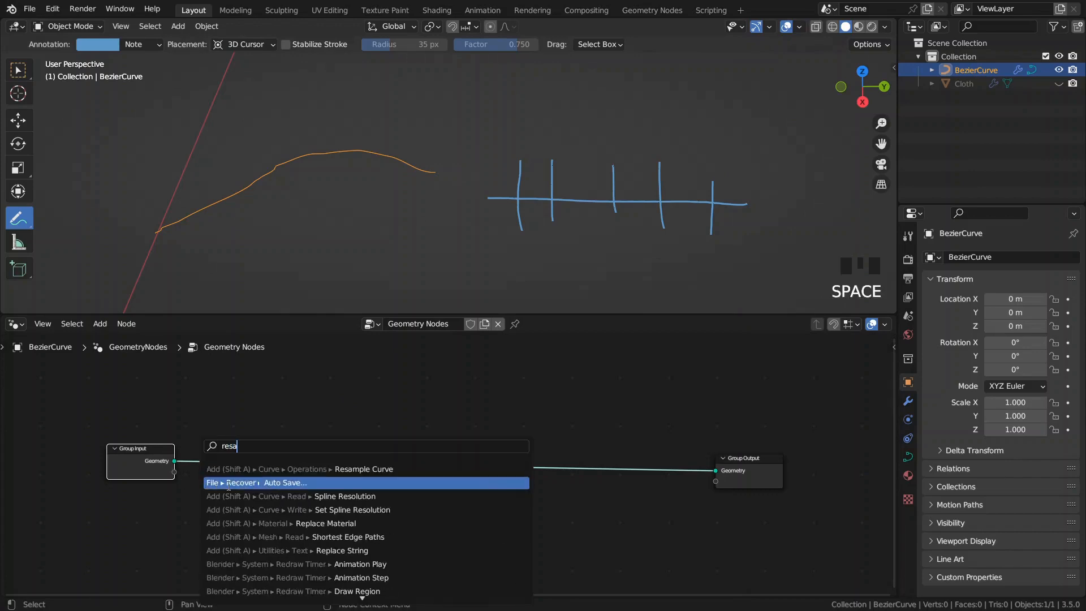
{"action": "left_click", "coordinate": [294, 468]}
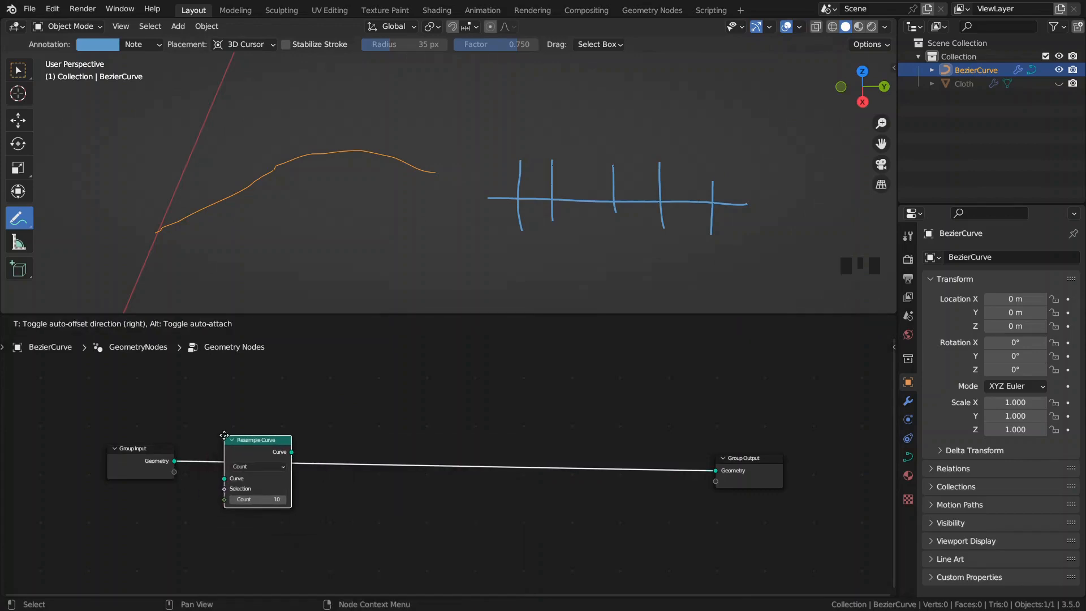
{"action": "left_click", "coordinate": [224, 436]}
{"action": "scroll", "coordinate": [263, 494], "scroll_direction": "up", "scroll_amount": 4}
{"action": "middle_click_drag", "start_coordinate": [263, 493], "coordinate": [341, 442]}
{"action": "left_click", "coordinate": [351, 432]}
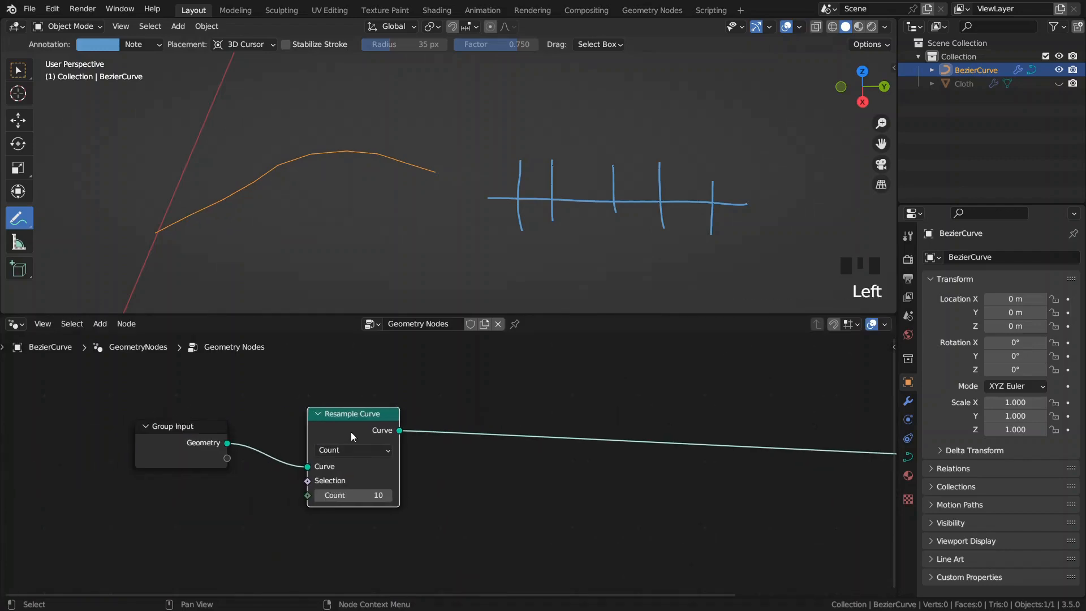
{"action": "left_click", "coordinate": [345, 451]}
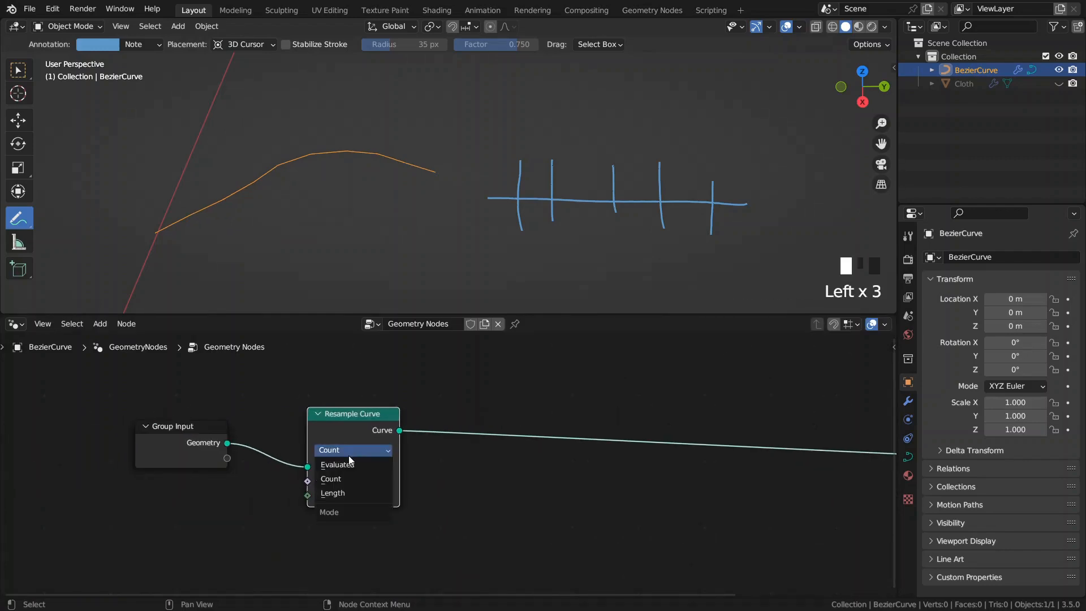
{"action": "left_click", "coordinate": [343, 490]}
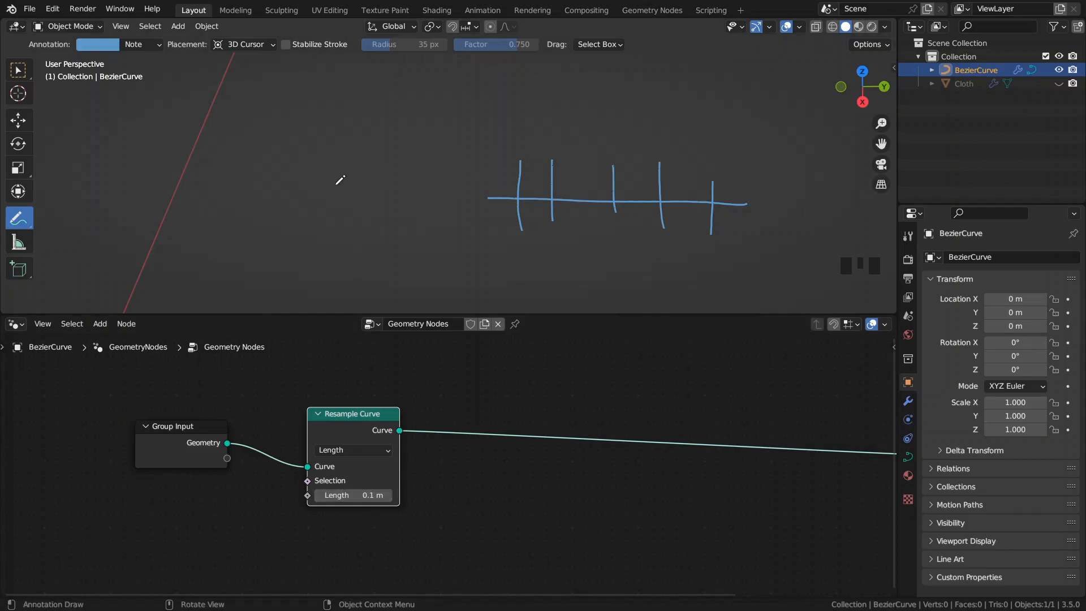
{"action": "left_click_drag", "start_coordinate": [315, 154], "coordinate": [271, 194]}
{"action": "mouse_move", "coordinate": [362, 147]}
{"action": "left_mouse_down"}
{"action": "mouse_move", "coordinate": [354, 215]}
{"action": "mouse_move", "coordinate": [388, 232]}
{"action": "mouse_move", "coordinate": [322, 271]}
{"action": "mouse_move", "coordinate": [226, 222]}
{"action": "mouse_move", "coordinate": [220, 194]}
{"action": "left_mouse_up"}
{"action": "mouse_move", "coordinate": [314, 216]}
{"action": "left_mouse_down", "text": "ctrl"}
{"action": "mouse_move", "coordinate": [235, 182]}
{"action": "mouse_move", "coordinate": [364, 189]}
{"action": "left_mouse_up", "text": "ctrl"}
{"action": "middle_click_drag", "start_coordinate": [266, 468], "coordinate": [307, 453]}
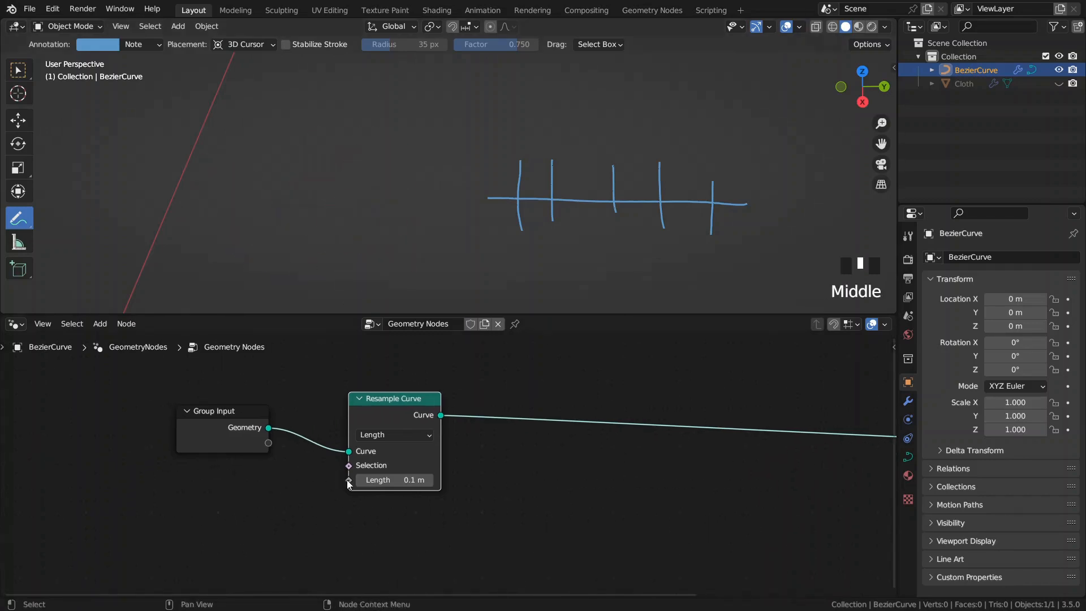
- Drive the Resample Curve node's Length with a Divide math node and set its second value to 10000
{"action": "left_click_drag", "start_coordinate": [373, 417], "coordinate": [419, 427]}
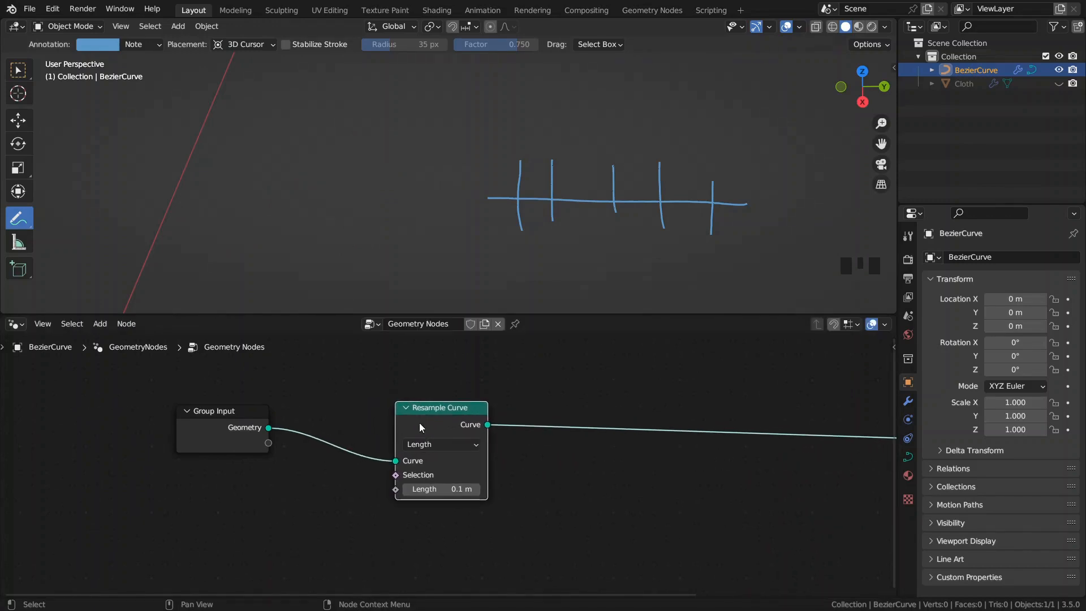
{"action": "left_click_drag", "start_coordinate": [396, 488], "coordinate": [321, 483]}
{"action": "type", "text": "divi"}
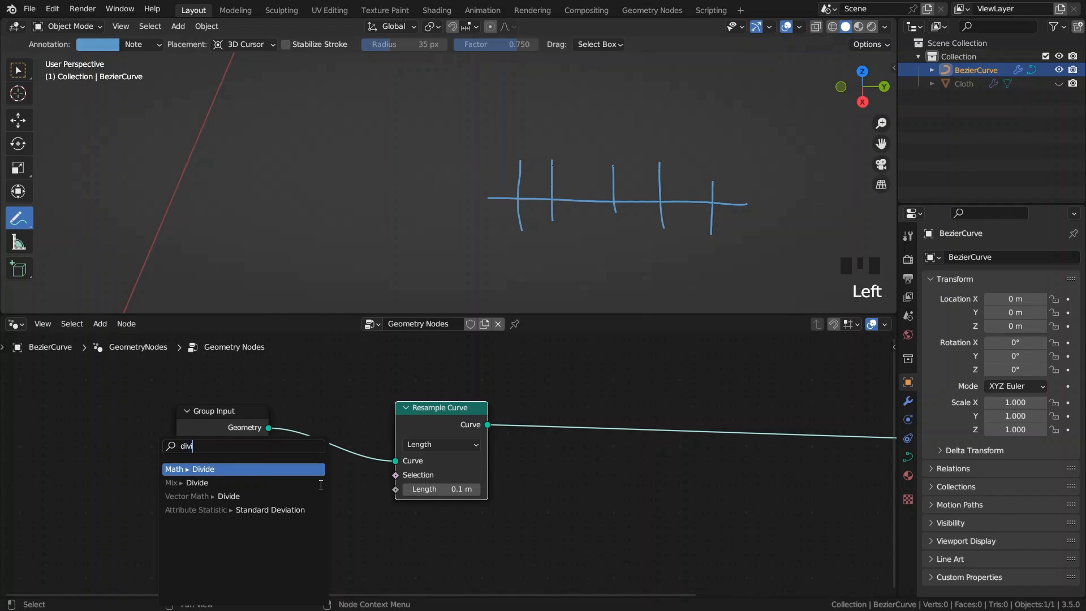
{"action": "key", "text": "Return"}
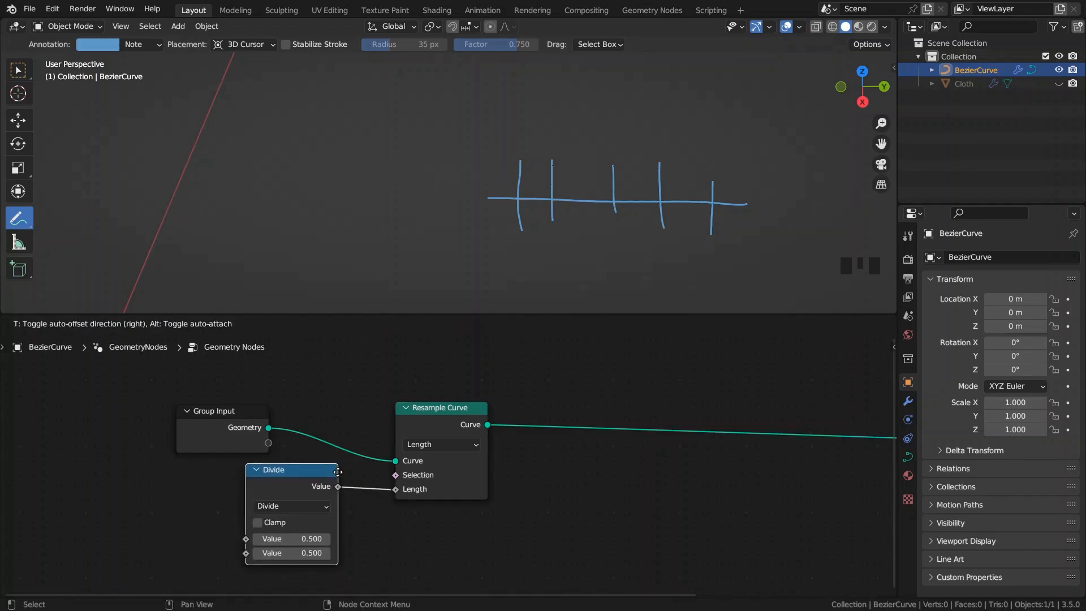
{"action": "left_click", "coordinate": [339, 476]}
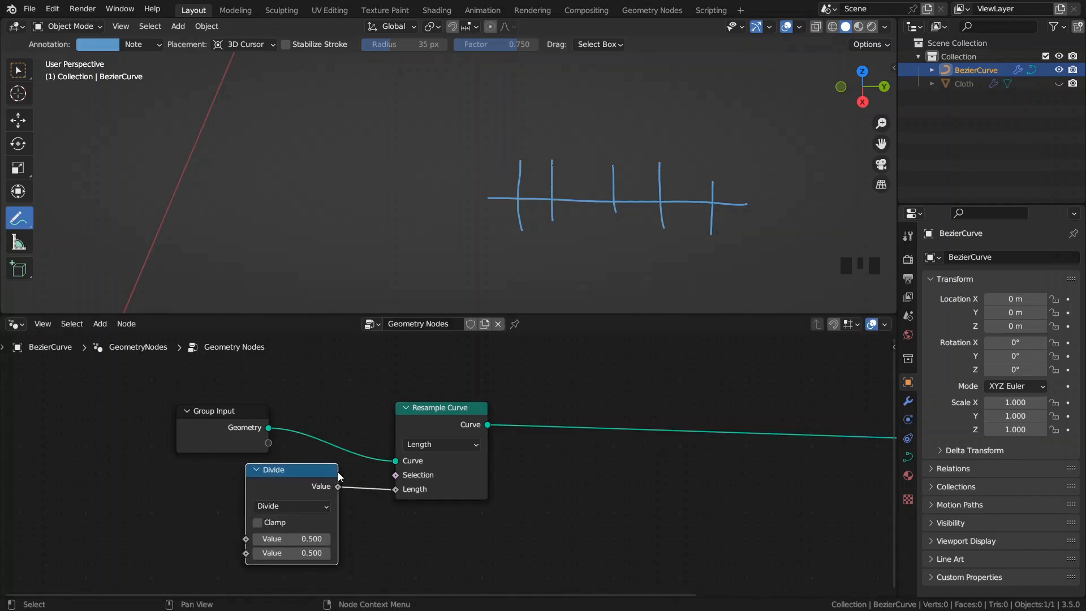
{"action": "left_click", "coordinate": [285, 553]}
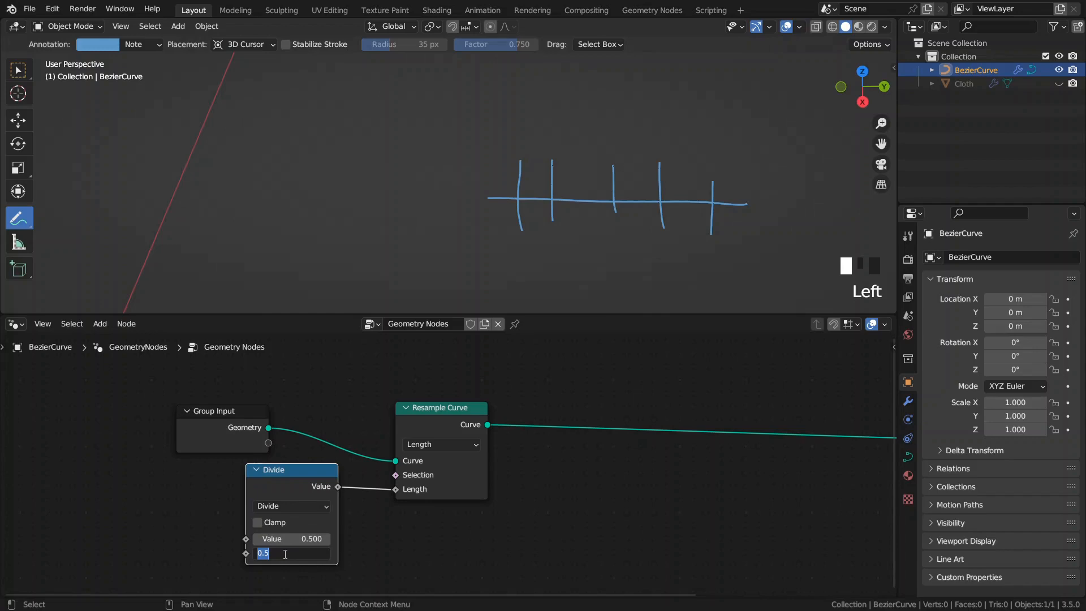
{"action": "type", "text": "1000"}
{"action": "key", "text": "Return"}
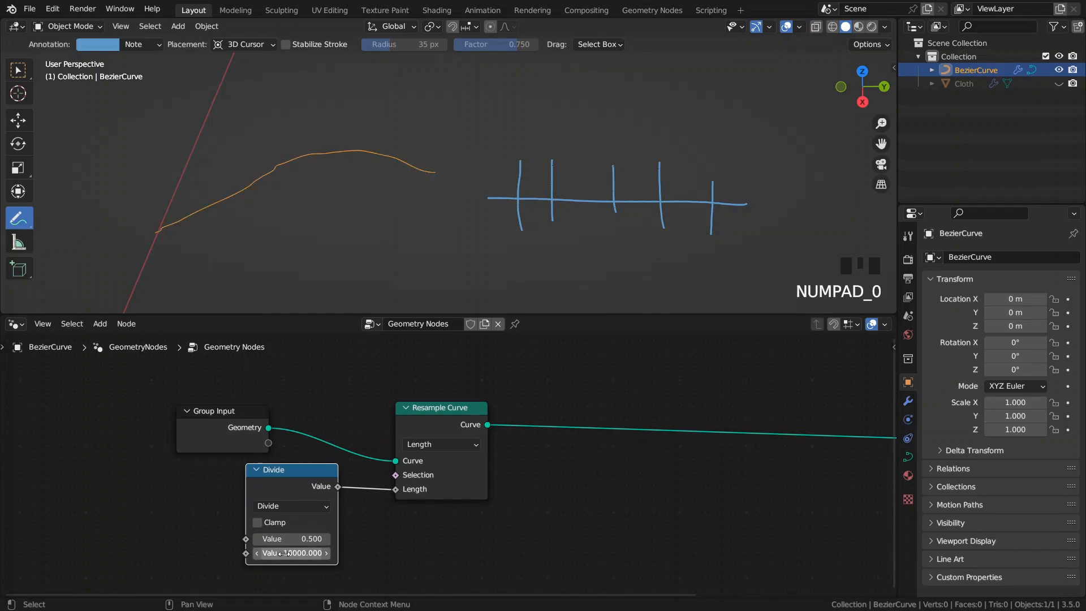
- Insert an Instance on Points node between Resample Curve and Group Output
{"action": "middle_click_drag", "start_coordinate": [473, 436], "coordinate": [293, 446]}
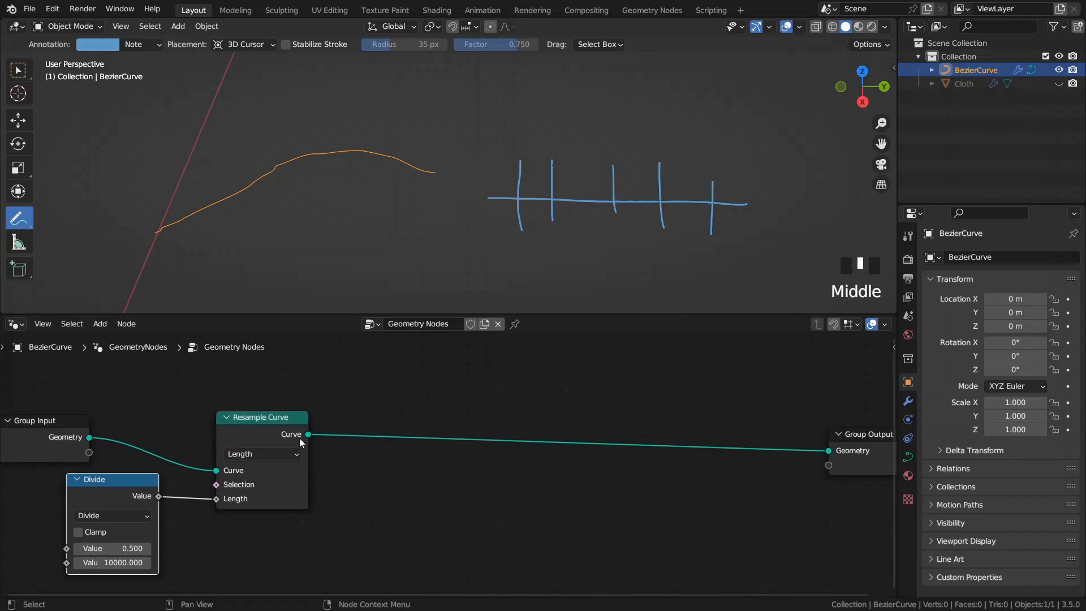
{"action": "middle_click_drag", "start_coordinate": [415, 465], "coordinate": [343, 450]}
{"action": "key", "text": "space"}
{"action": "type", "text": "ins on po"}
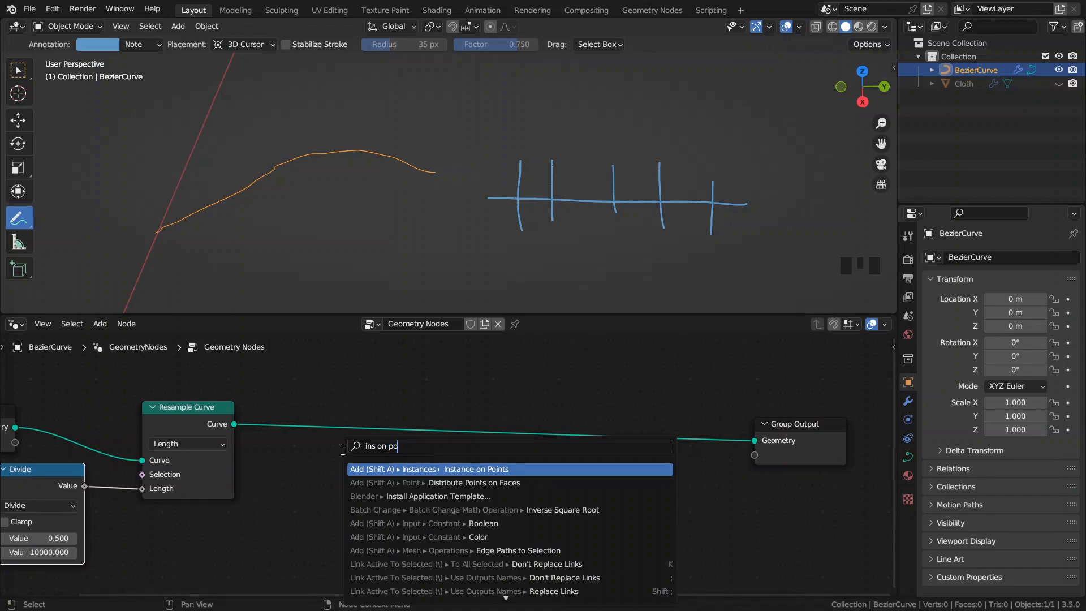
{"action": "key", "text": "Return"}
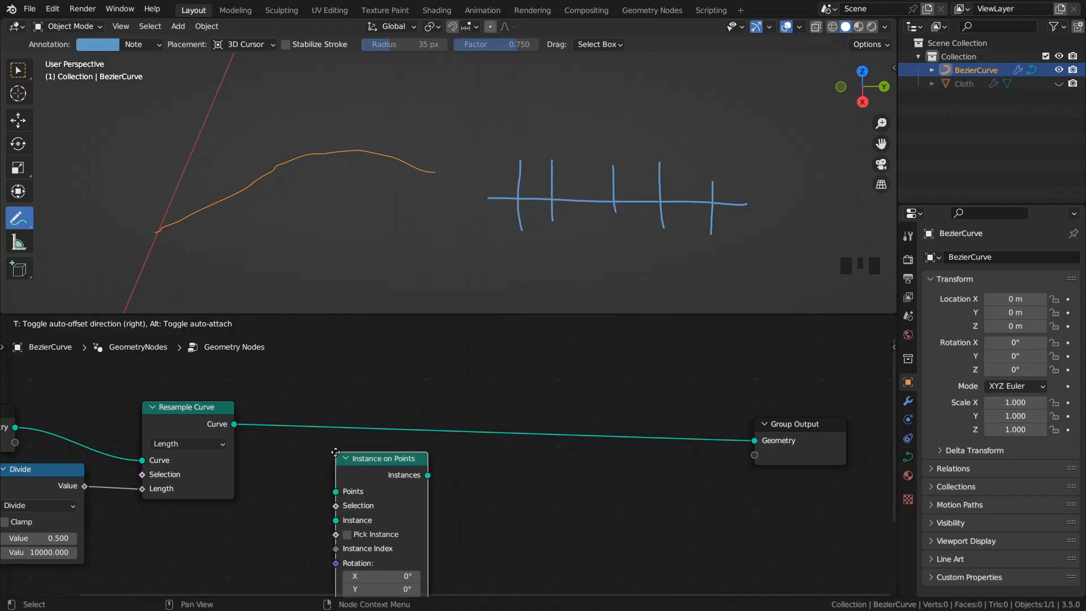
{"action": "left_click", "coordinate": [516, 391]}
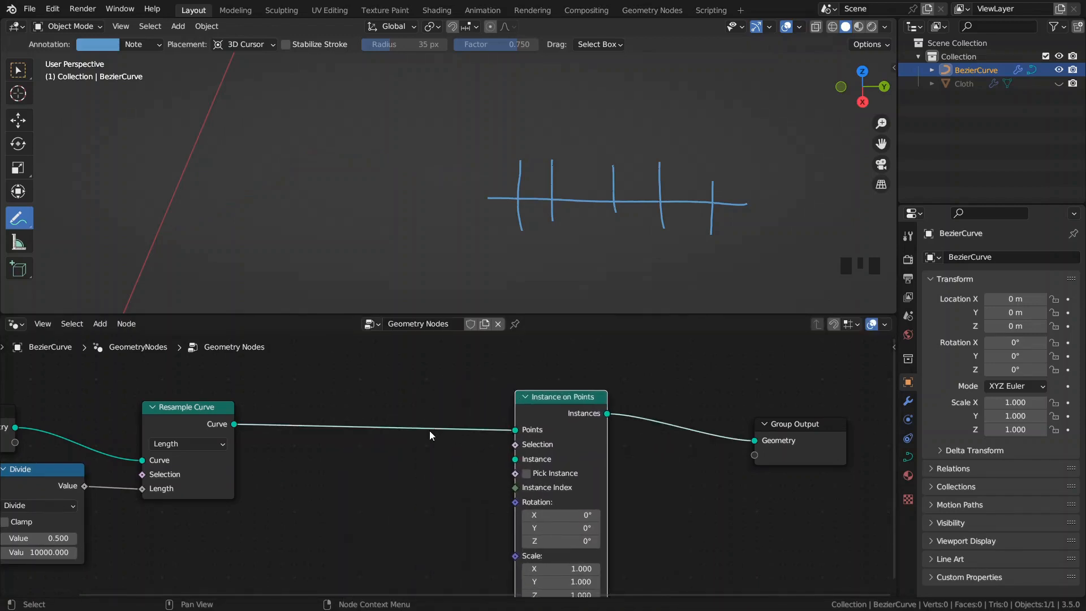
- Add a Curve Line node below the link between Resample Curve and Instance on Points
{"action": "middle_click_drag", "start_coordinate": [430, 430], "coordinate": [431, 415]}
{"action": "scroll", "coordinate": [380, 466], "scroll_direction": "down", "scroll_amount": 2}
{"action": "key", "text": "space"}
{"action": "type", "text": "cur li"}
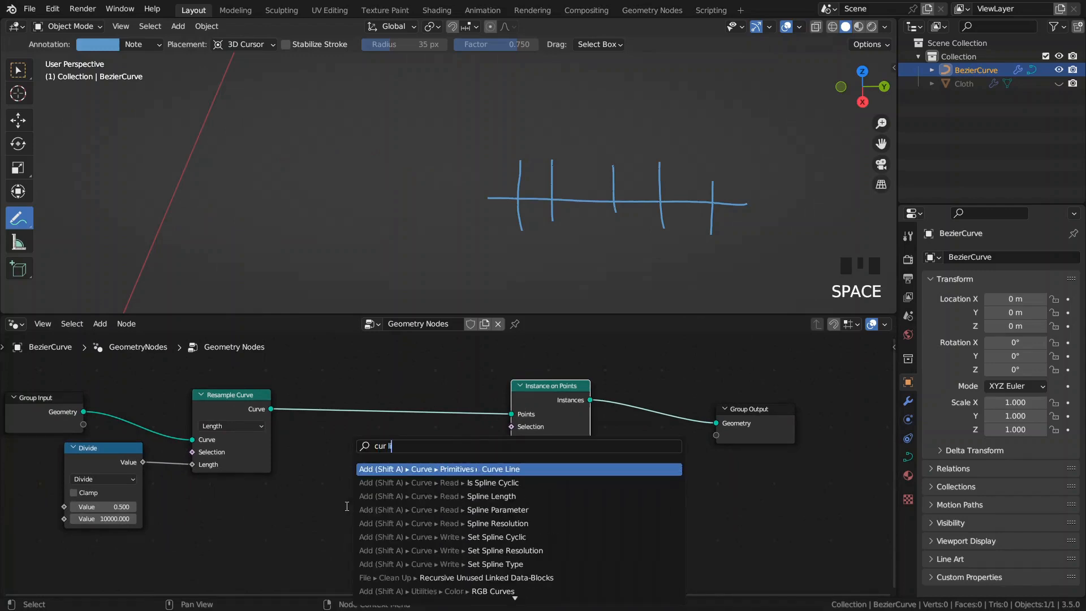
{"action": "key", "text": "Return"}
{"action": "left_click", "coordinate": [383, 498]}
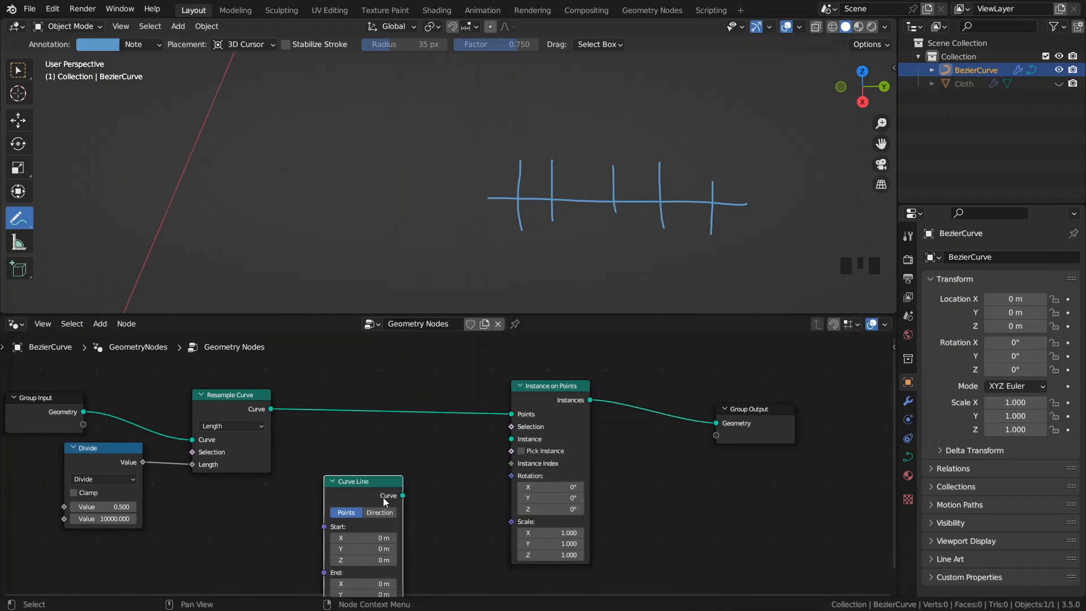
- Preview the Curve Line output through a Viewer node and inspect the line at the world origin
{"action": "left_click", "coordinate": [358, 487], "text": "ctrl+shift"}
{"action": "scroll", "coordinate": [439, 236], "scroll_direction": "down", "scroll_amount": 7}
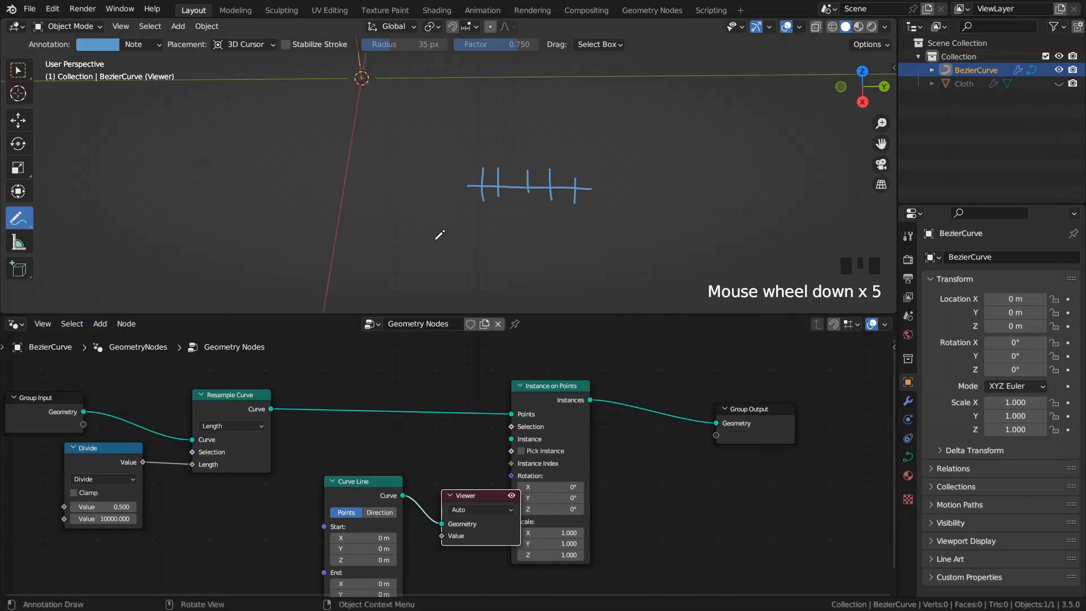
{"action": "middle_click_drag", "start_coordinate": [451, 165], "coordinate": [459, 231], "text": "shift"}
{"action": "left_click_drag", "start_coordinate": [441, 237], "coordinate": [552, 247], "text": "ctrl"}
{"action": "middle_click_drag", "start_coordinate": [447, 194], "coordinate": [448, 160]}
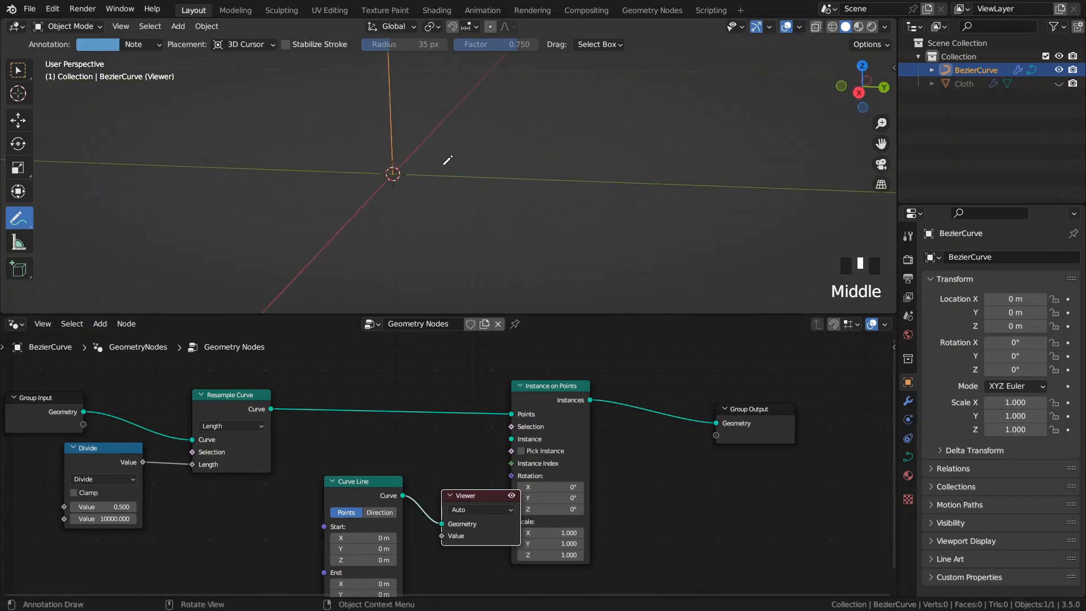
- Connect the Curve Line to the Instance input of Instance on Points and switch it to Direction mode
{"action": "middle_click_drag", "start_coordinate": [415, 474], "coordinate": [388, 444]}
{"action": "left_click_drag", "start_coordinate": [454, 507], "coordinate": [689, 483]}
{"action": "left_click_drag", "start_coordinate": [374, 467], "coordinate": [490, 415]}
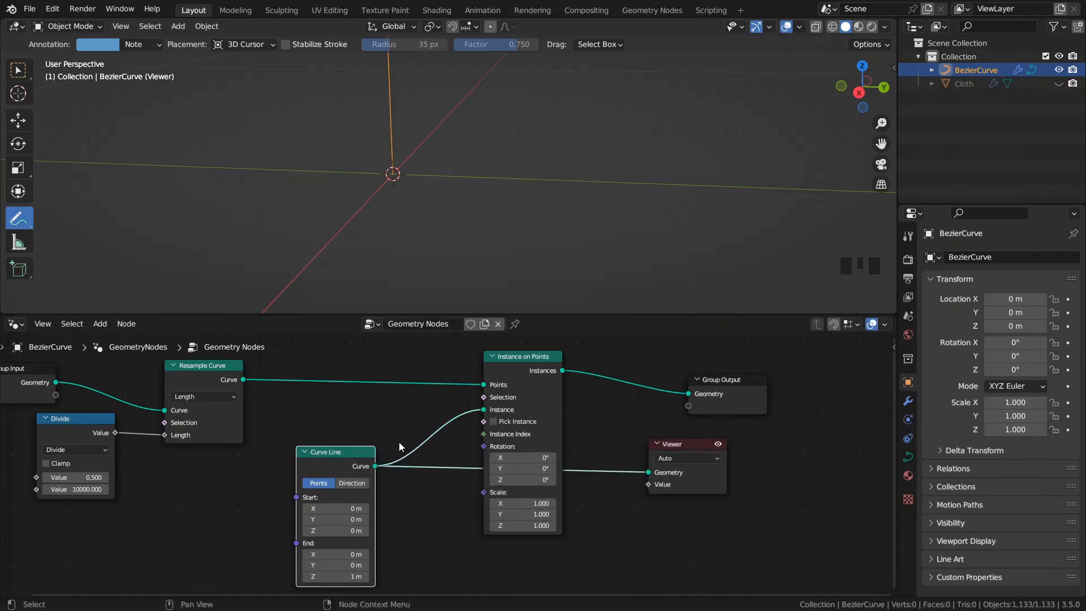
{"action": "left_click", "coordinate": [340, 481]}
{"action": "left_click_drag", "start_coordinate": [327, 465], "coordinate": [337, 445]}
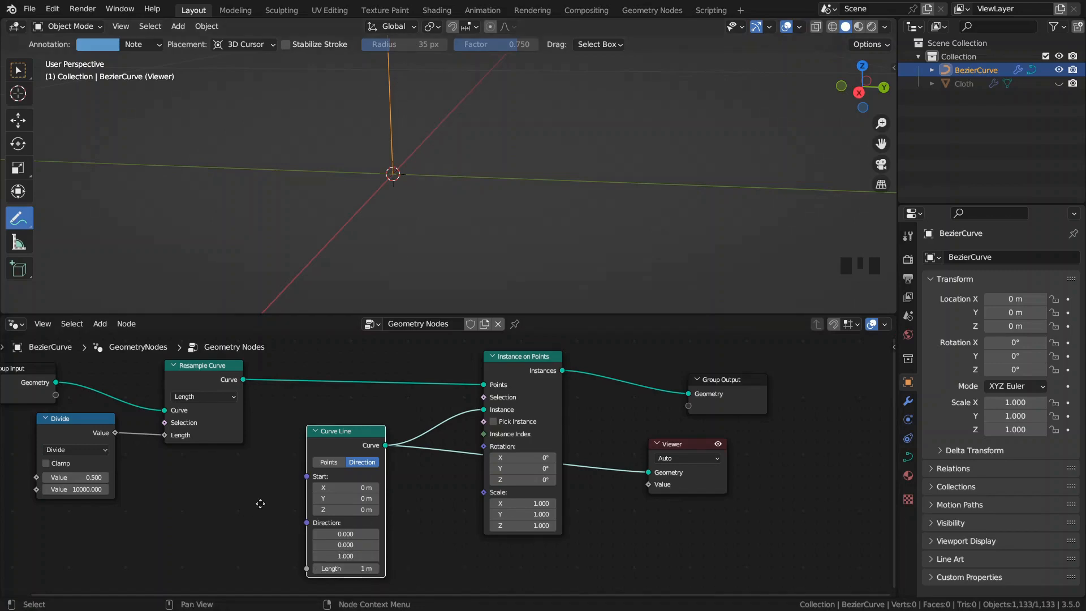
- Duplicate the Divide node, place the copy beside the Curve Line node and set its second value to 100
{"action": "middle_click_drag", "start_coordinate": [294, 581], "coordinate": [399, 559]}
{"action": "left_click", "coordinate": [396, 545]}
{"action": "left_click", "coordinate": [165, 406]}
{"action": "key", "text": "shift+d"}
{"action": "left_click", "coordinate": [347, 503]}
{"action": "scroll", "coordinate": [386, 542], "scroll_direction": "up", "scroll_amount": 3}
{"action": "middle_click_drag", "start_coordinate": [386, 542], "coordinate": [367, 502]}
{"action": "left_click", "coordinate": [312, 527]}
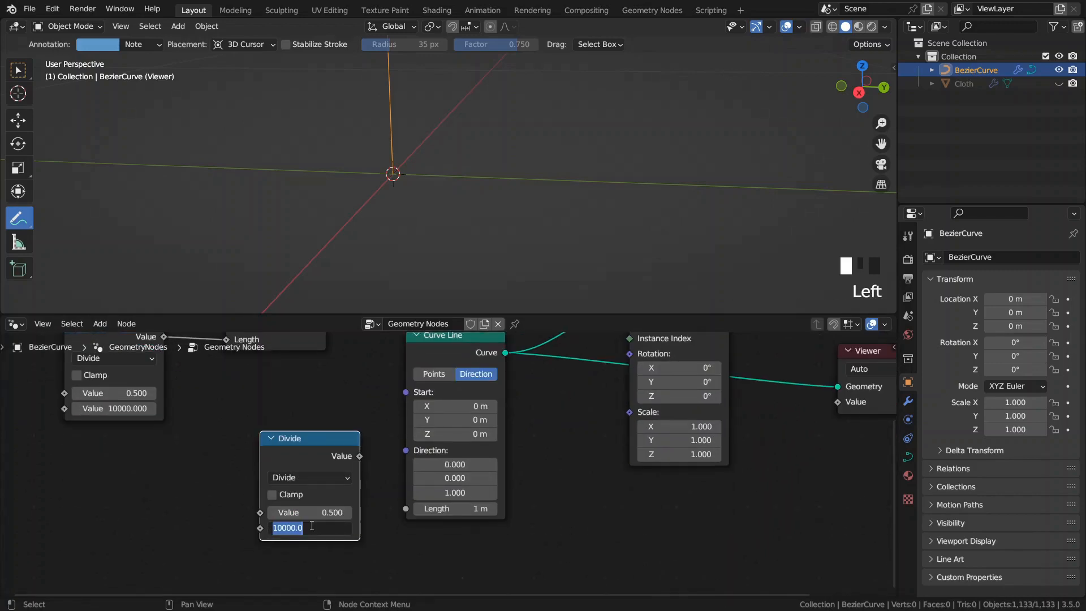
{"action": "type", "text": "100"}
{"action": "key", "text": "Return"}
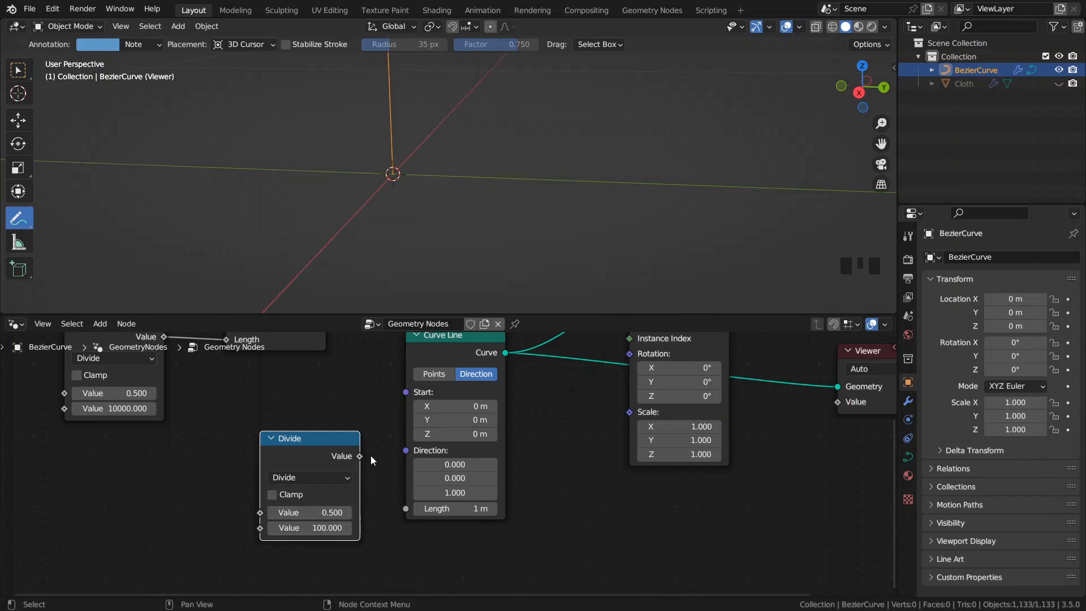
- Feed the copied Divide node into the Curve Line's Length and set its first value to 1
{"action": "left_click_drag", "start_coordinate": [360, 456], "coordinate": [402, 511]}
{"action": "left_click", "coordinate": [309, 513]}
{"action": "type", "text": "1"}
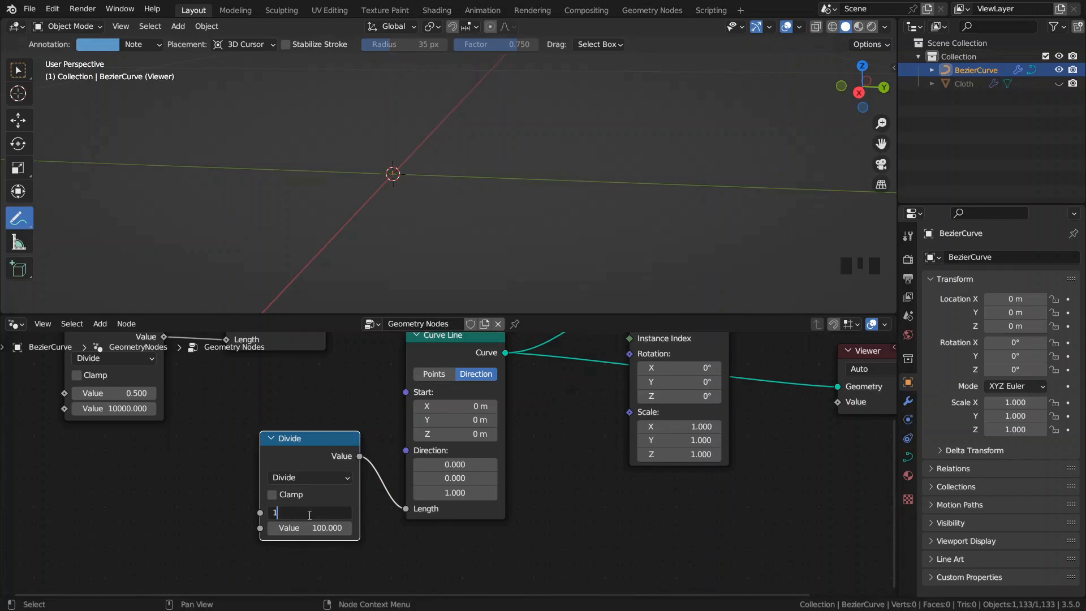
{"action": "key", "text": "Return"}
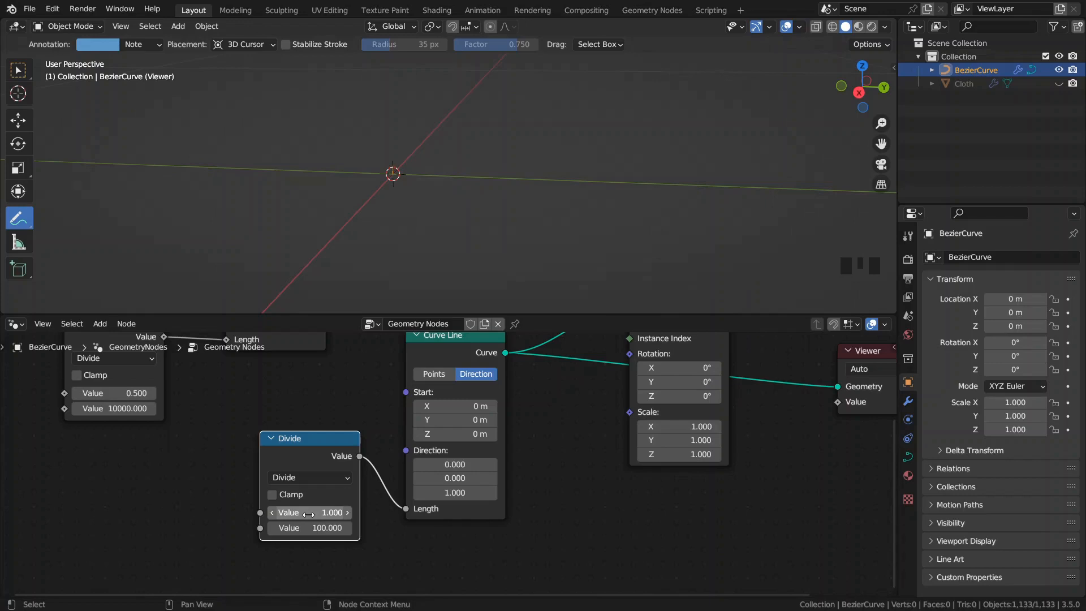
- Delete the Viewer node so the viewport shows the final output again
{"action": "scroll", "coordinate": [467, 156], "scroll_direction": "up", "scroll_amount": 3}
{"action": "scroll", "coordinate": [562, 402], "scroll_direction": "down", "scroll_amount": 5}
{"action": "middle_click_drag", "start_coordinate": [562, 402], "coordinate": [503, 470]}
{"action": "scroll", "coordinate": [485, 430], "scroll_direction": "up", "scroll_amount": 3}
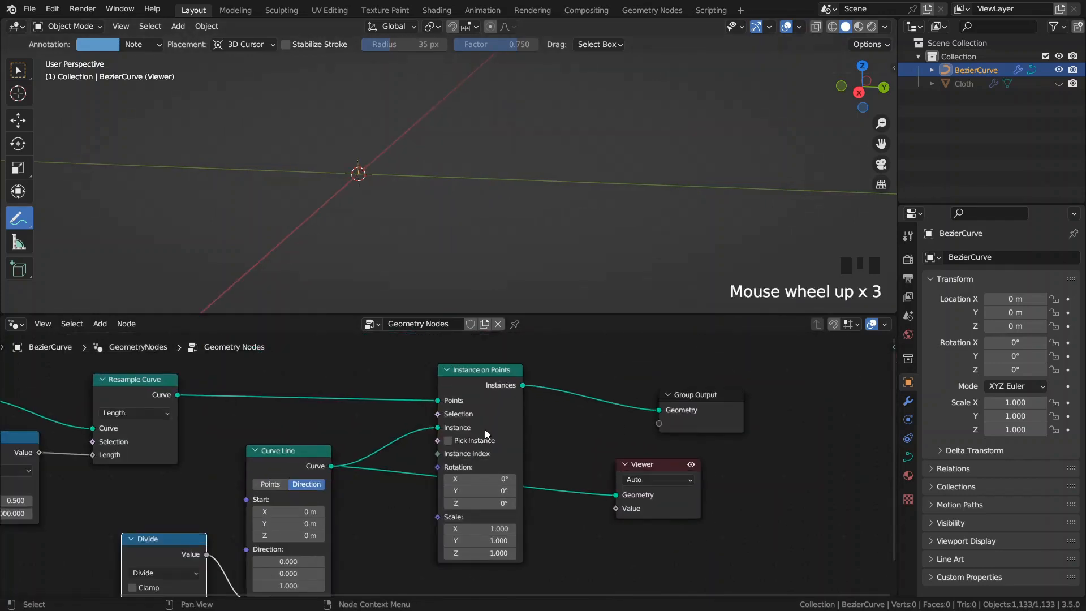
{"action": "key", "text": "x"}
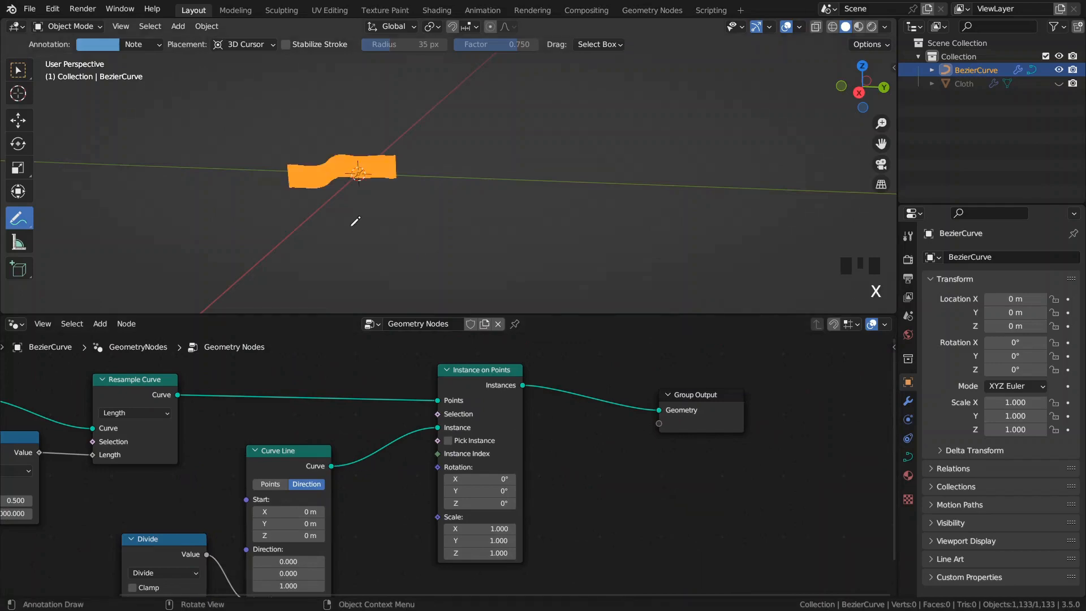
- Widen the spacing between the instanced lines by raising the resampling Divide node's first value to 19.7
{"action": "scroll", "coordinate": [357, 223], "scroll_direction": "up", "scroll_amount": 4}
{"action": "middle_click_drag", "start_coordinate": [464, 231], "coordinate": [500, 165], "text": "shift"}
{"action": "middle_click_drag", "start_coordinate": [463, 217], "coordinate": [441, 238]}
{"action": "scroll", "coordinate": [427, 244], "scroll_direction": "down", "scroll_amount": 2}
{"action": "middle_click_drag", "start_coordinate": [243, 427], "coordinate": [362, 425]}
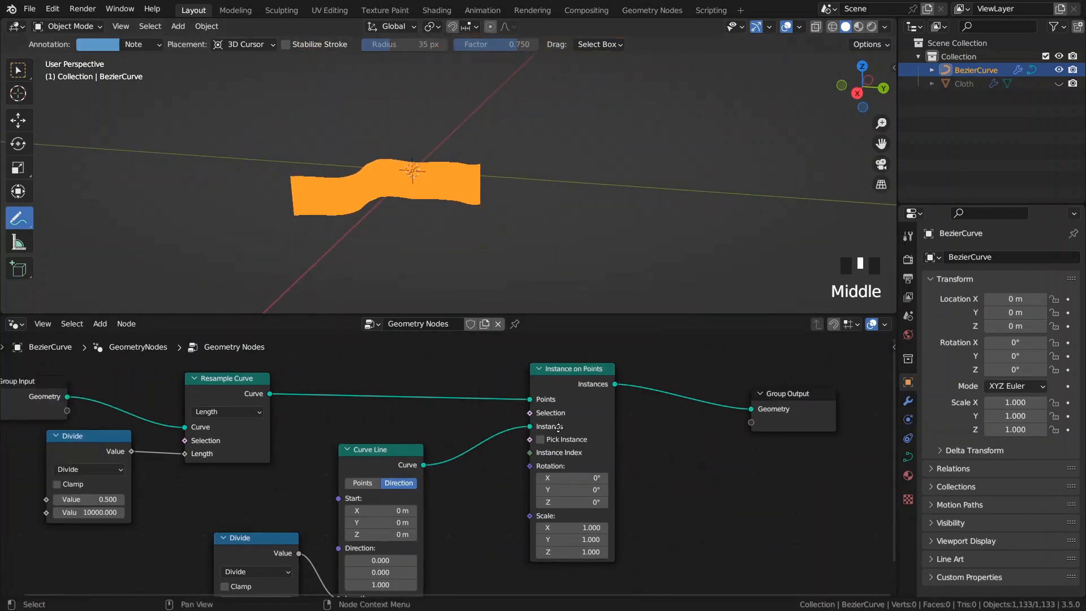
{"action": "middle_click_drag", "start_coordinate": [125, 432], "coordinate": [361, 425]}
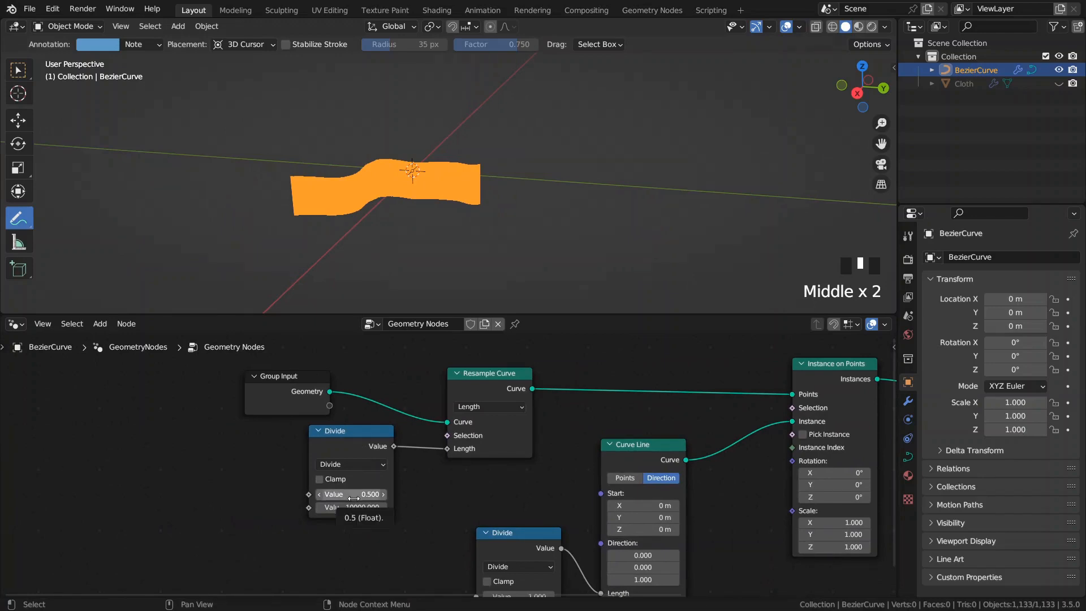
{"action": "left_click_drag", "start_coordinate": [353, 494], "coordinate": [381, 494], "text": "shift"}
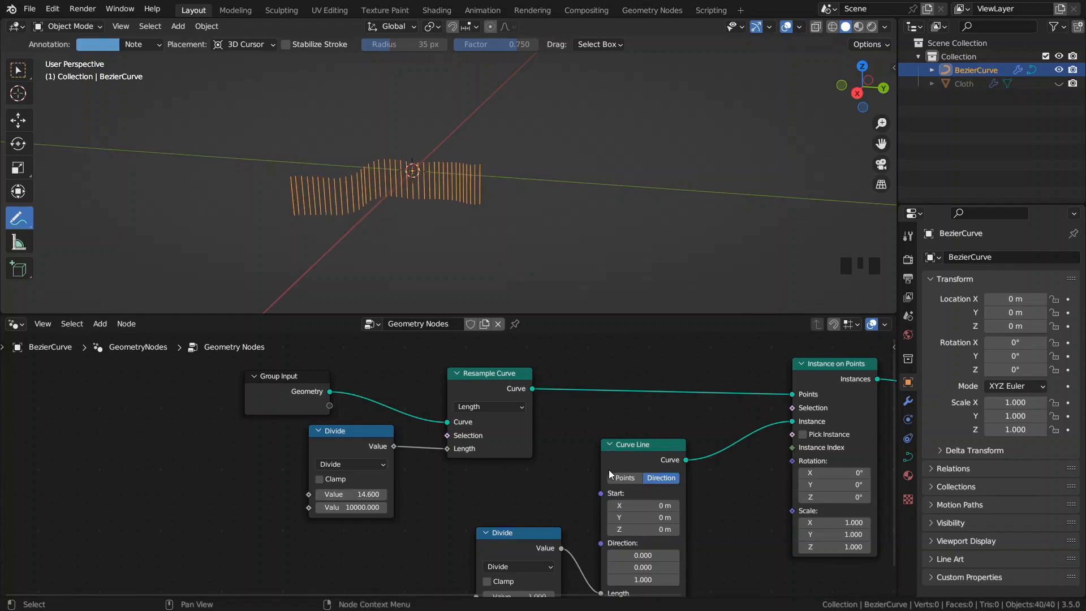
{"action": "middle_click_drag", "start_coordinate": [752, 453], "coordinate": [521, 450]}
{"action": "left_click_drag", "start_coordinate": [131, 491], "coordinate": [168, 486]}
- Combine the instances and the resampled curve in a Join Geometry node and connect it to Group Output
{"action": "middle_click_drag", "start_coordinate": [574, 407], "coordinate": [357, 429]}
{"action": "left_click_drag", "start_coordinate": [609, 432], "coordinate": [700, 426]}
{"action": "left_click", "coordinate": [436, 402]}
{"action": "left_click_drag", "start_coordinate": [437, 403], "coordinate": [503, 447]}
{"action": "type", "text": "jo"}
{"action": "key", "text": "Return"}
{"action": "left_click", "coordinate": [520, 471]}
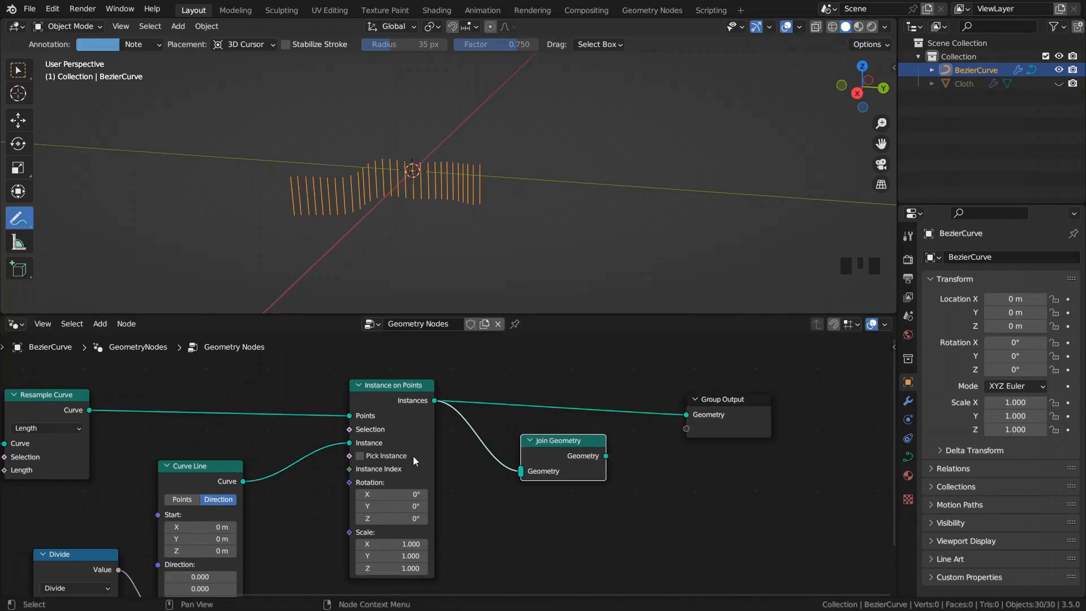
{"action": "left_click_drag", "start_coordinate": [89, 410], "coordinate": [511, 477]}
{"action": "left_click", "coordinate": [557, 446], "text": "alt+shift"}
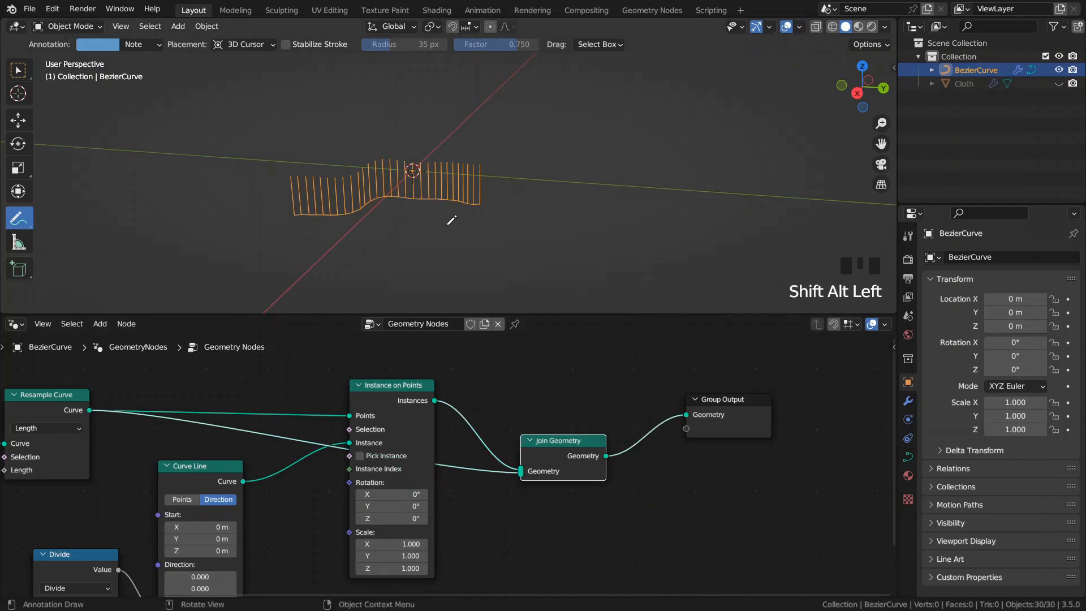
- Annotate a vertical line with a small circle at its base beside the curve, plus three short vertical strokes crossing the curve
{"action": "scroll", "coordinate": [449, 219], "scroll_direction": "up", "scroll_amount": 2}
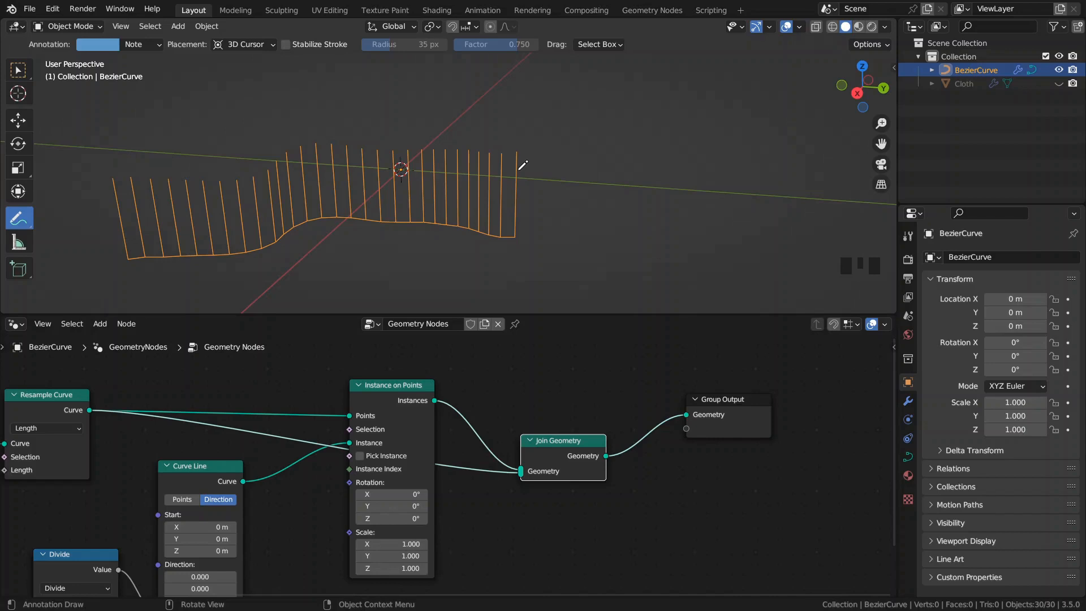
{"action": "key", "text": "ctrl+z"}
{"action": "left_click_drag", "start_coordinate": [604, 109], "coordinate": [605, 199]}
{"action": "middle_click_drag", "start_coordinate": [293, 434], "coordinate": [372, 380]}
{"action": "left_click_drag", "start_coordinate": [276, 419], "coordinate": [282, 417]}
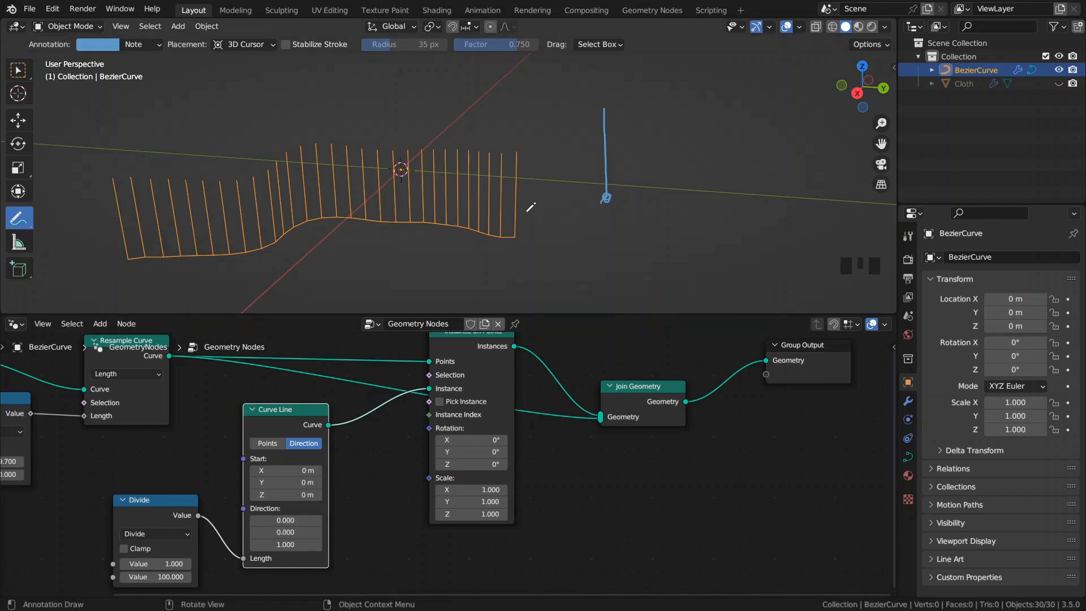
{"action": "mouse_move", "coordinate": [493, 205]}
{"action": "left_mouse_down"}
{"action": "mouse_move", "coordinate": [494, 226]}
{"action": "mouse_move", "coordinate": [469, 253]}
{"action": "left_mouse_up"}
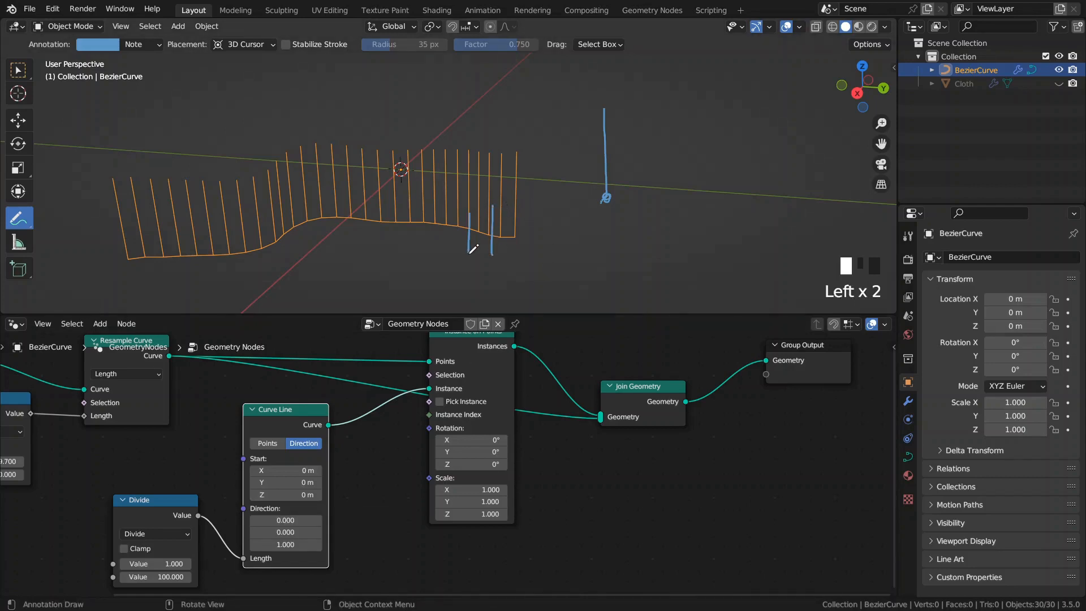
{"action": "left_click_drag", "start_coordinate": [443, 210], "coordinate": [442, 252]}
- Annotate an arrow leading to a second line with a circle at its middle, and mark its lower half "-l/2"
{"action": "middle_click_drag", "start_coordinate": [616, 143], "coordinate": [597, 147], "text": "shift"}
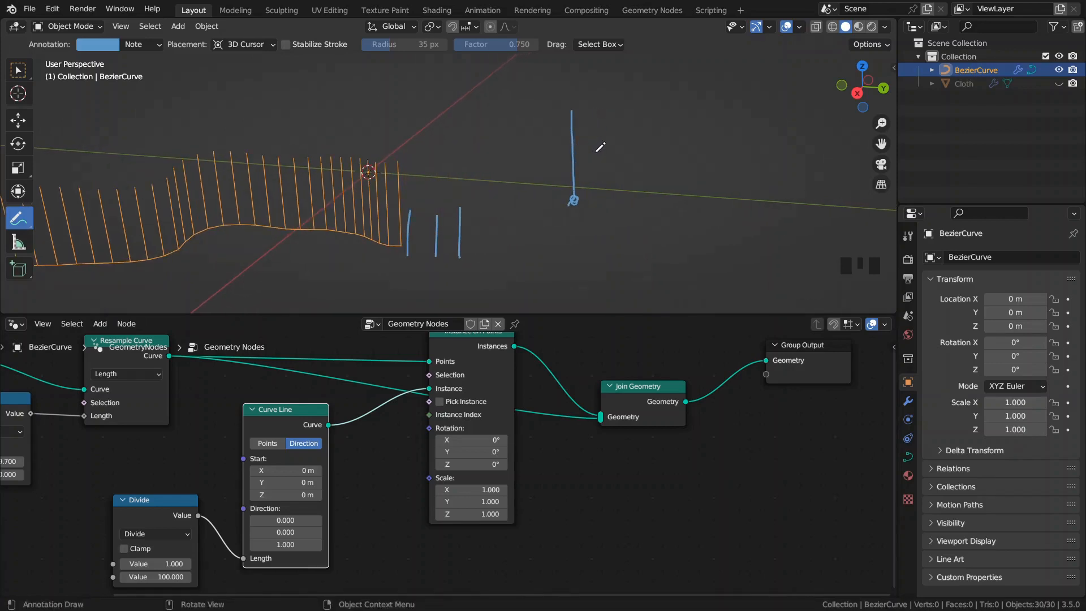
{"action": "mouse_move", "coordinate": [600, 147]}
{"action": "left_mouse_down"}
{"action": "mouse_move", "coordinate": [667, 147]}
{"action": "mouse_move", "coordinate": [671, 160]}
{"action": "mouse_move", "coordinate": [688, 152]}
{"action": "mouse_move", "coordinate": [700, 237]}
{"action": "left_mouse_up"}
{"action": "mouse_move", "coordinate": [701, 190]}
{"action": "left_mouse_down"}
{"action": "mouse_move", "coordinate": [737, 188]}
{"action": "mouse_move", "coordinate": [744, 225]}
{"action": "mouse_move", "coordinate": [785, 190]}
{"action": "mouse_move", "coordinate": [775, 217]}
{"action": "left_mouse_up"}
{"action": "mouse_move", "coordinate": [785, 216]}
{"action": "left_mouse_down"}
{"action": "mouse_move", "coordinate": [794, 203]}
{"action": "mouse_move", "coordinate": [811, 220]}
{"action": "left_mouse_up"}
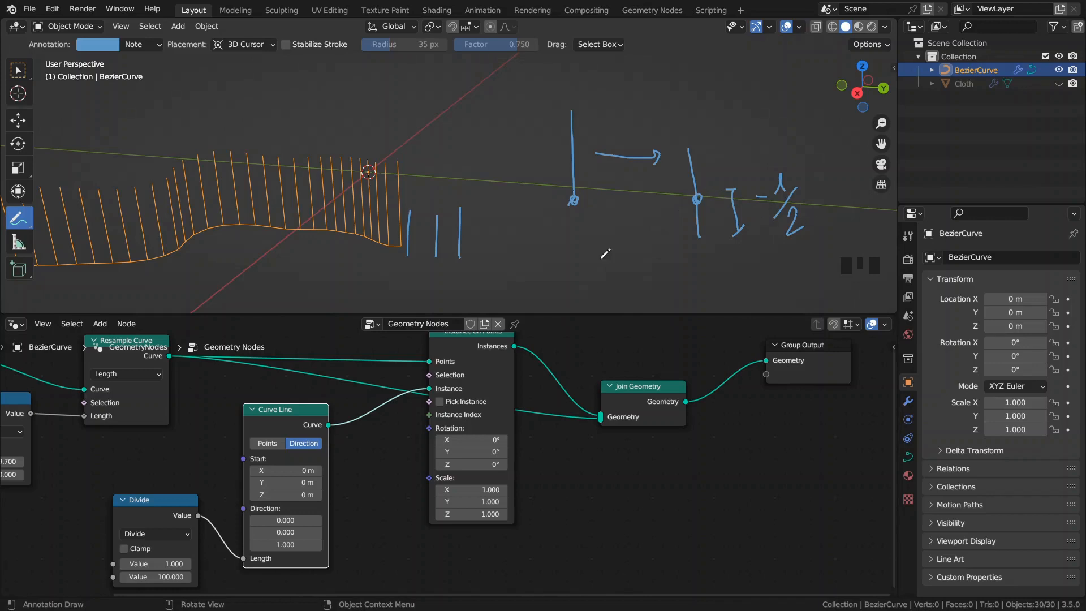
- Add a second Divide node fed by the Divide node that controls line length, and set its second value to -2
{"action": "middle_click_drag", "start_coordinate": [282, 471], "coordinate": [411, 421]}
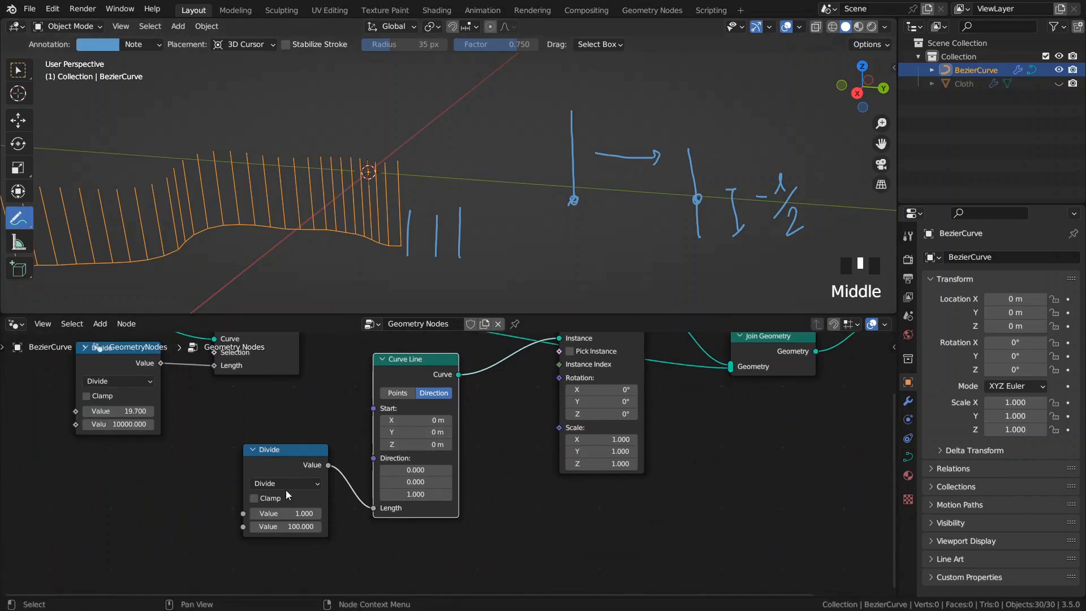
{"action": "left_click_drag", "start_coordinate": [291, 467], "coordinate": [215, 461]}
{"action": "type", "text": "di"}
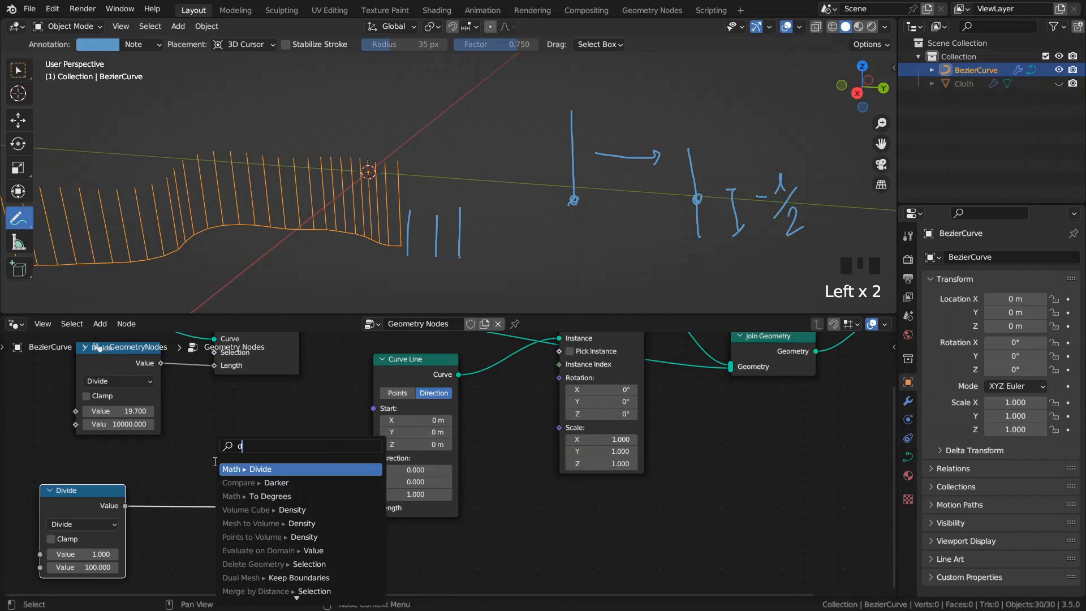
{"action": "left_click", "coordinate": [261, 469]}
{"action": "left_click", "coordinate": [267, 473]}
{"action": "left_click", "coordinate": [265, 505]}
{"action": "type", "text": "-2"}
{"action": "key", "text": "Return"}
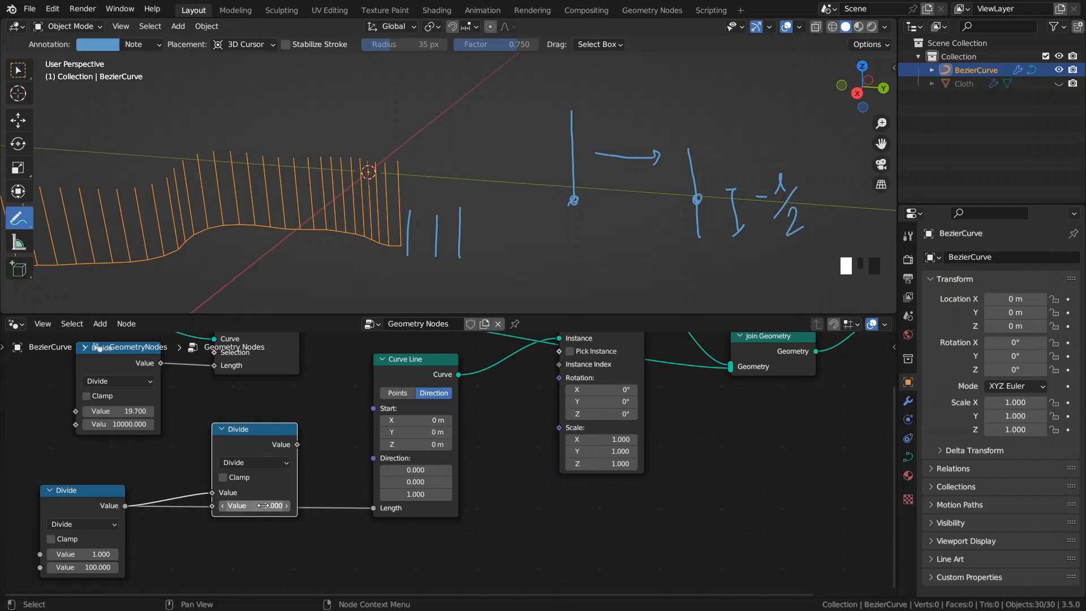
- Feed the Curve Line's Start from a new Combine XYZ node and connect the -2 Divide node's output to its Z input
{"action": "left_click_drag", "start_coordinate": [263, 446], "coordinate": [229, 445]}
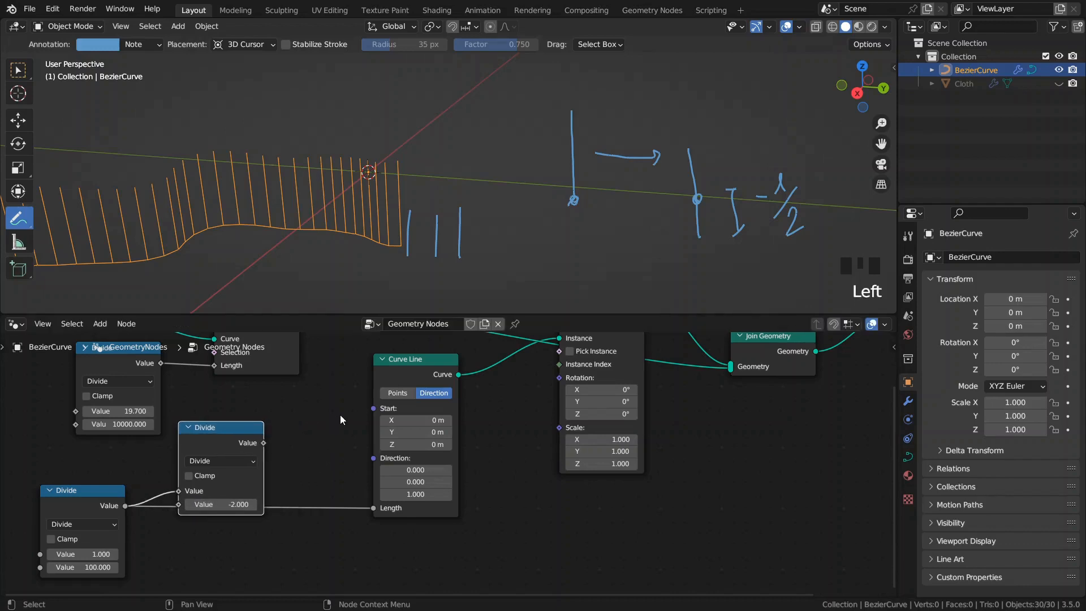
{"action": "left_click_drag", "start_coordinate": [373, 408], "coordinate": [331, 437]}
{"action": "type", "text": "cx"}
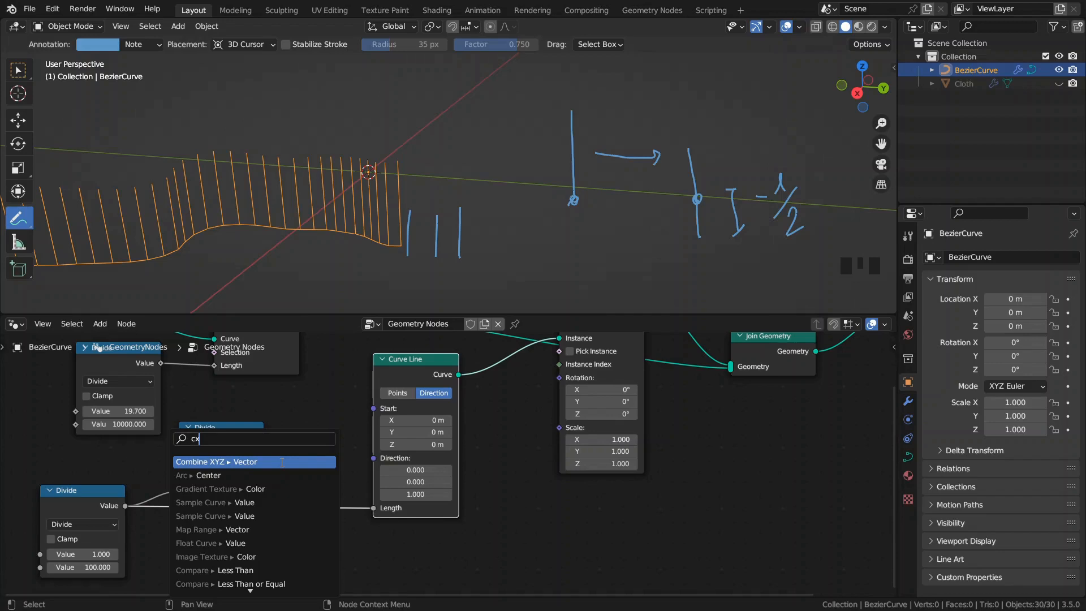
{"action": "left_click", "coordinate": [282, 462]}
{"action": "left_click", "coordinate": [308, 430]}
{"action": "left_click_drag", "start_coordinate": [226, 445], "coordinate": [194, 448]}
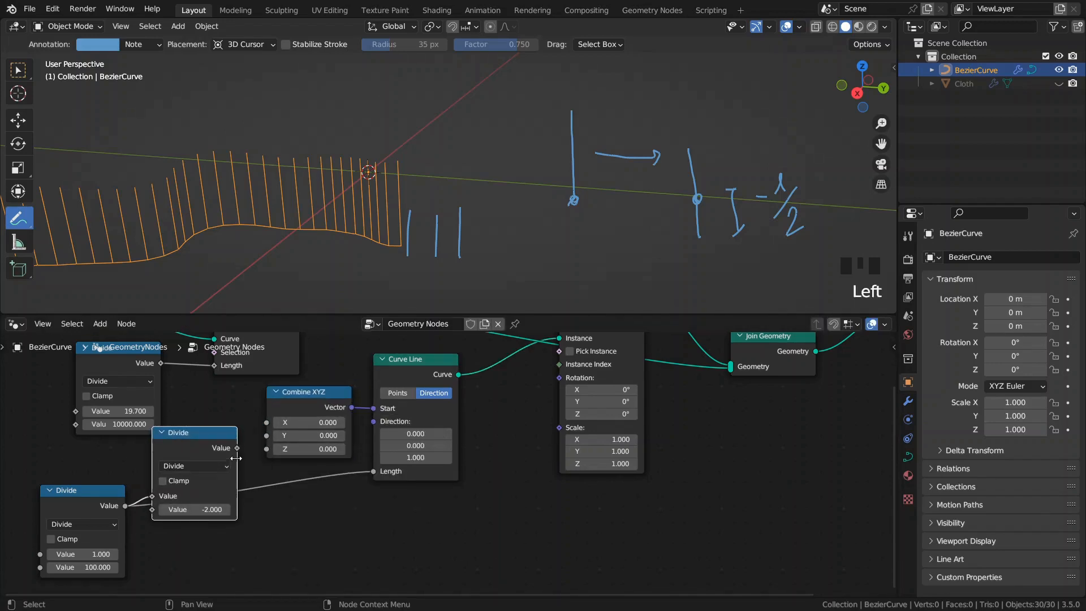
{"action": "left_click_drag", "start_coordinate": [237, 448], "coordinate": [270, 450]}
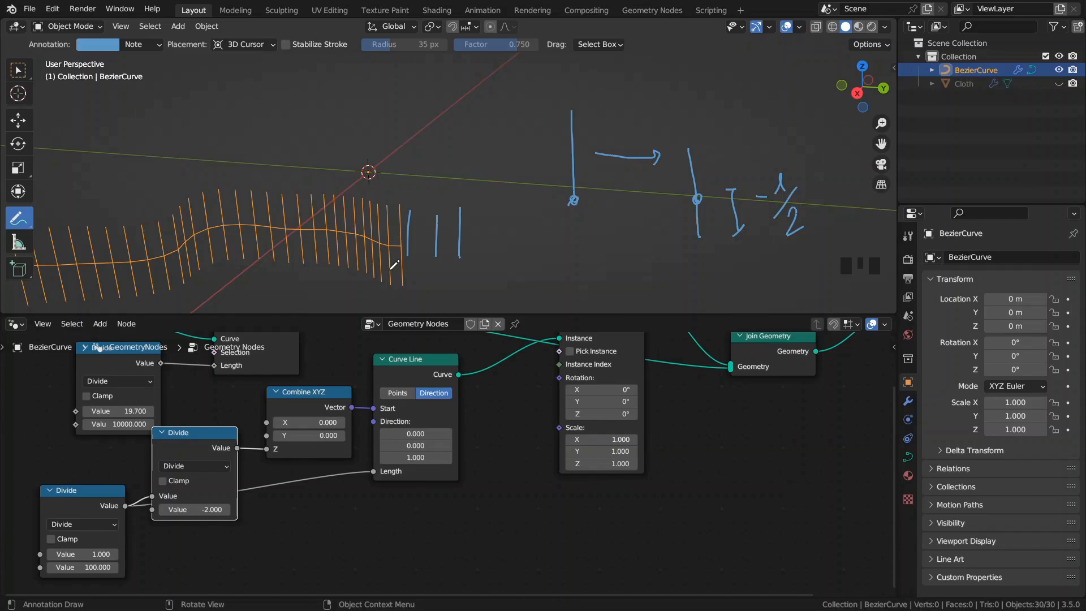
- Erase the viewport annotations, and collapse the Combine XYZ and -2 Divide nodes, arranging them with the length Divide node around Curve Line
{"action": "mouse_move", "coordinate": [394, 265]}
{"action": "left_mouse_down", "text": "ctrl"}
{"action": "mouse_move", "coordinate": [432, 242]}
{"action": "mouse_move", "coordinate": [701, 186]}
{"action": "mouse_move", "coordinate": [787, 212]}
{"action": "left_mouse_up", "text": "ctrl"}
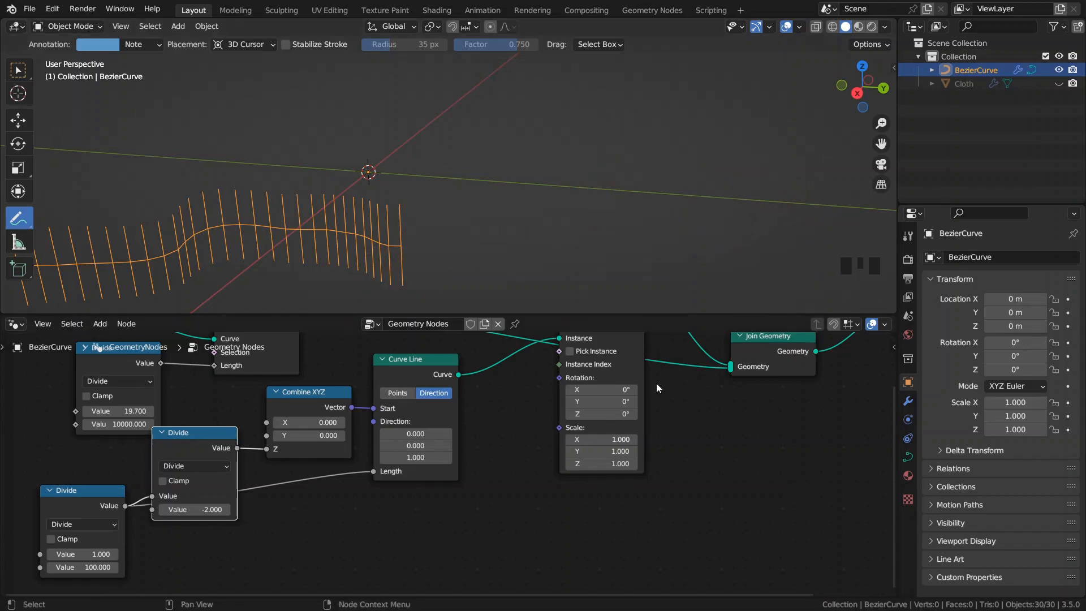
{"action": "left_click", "coordinate": [276, 391]}
{"action": "left_click", "coordinate": [161, 433]}
{"action": "left_click_drag", "start_coordinate": [191, 434], "coordinate": [303, 417]}
{"action": "left_click_drag", "start_coordinate": [307, 446], "coordinate": [318, 389]}
{"action": "left_click_drag", "start_coordinate": [318, 391], "coordinate": [316, 406]}
{"action": "left_click_drag", "start_coordinate": [96, 502], "coordinate": [423, 504]}
- Remove the Join Geometry node while keeping the instances connected to Group Output, and move Group Output farther along
{"action": "middle_click_drag", "start_coordinate": [758, 345], "coordinate": [589, 406]}
{"action": "left_click", "coordinate": [592, 406]}
{"action": "key", "text": "ctrl+x"}
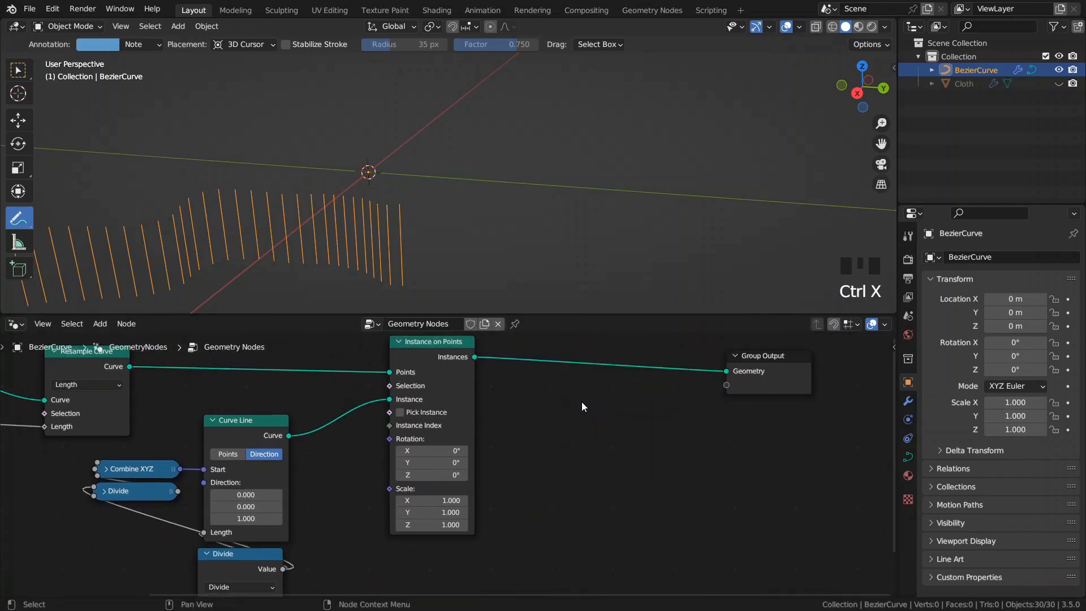
{"action": "middle_click_drag", "start_coordinate": [629, 395], "coordinate": [399, 426]}
{"action": "left_click_drag", "start_coordinate": [562, 420], "coordinate": [711, 420]}
- Set the first value of the Divide node that controls line length to 0.520
{"action": "scroll", "coordinate": [485, 230], "scroll_direction": "down", "scroll_amount": 2}
{"action": "middle_click_drag", "start_coordinate": [152, 495], "coordinate": [447, 428]}
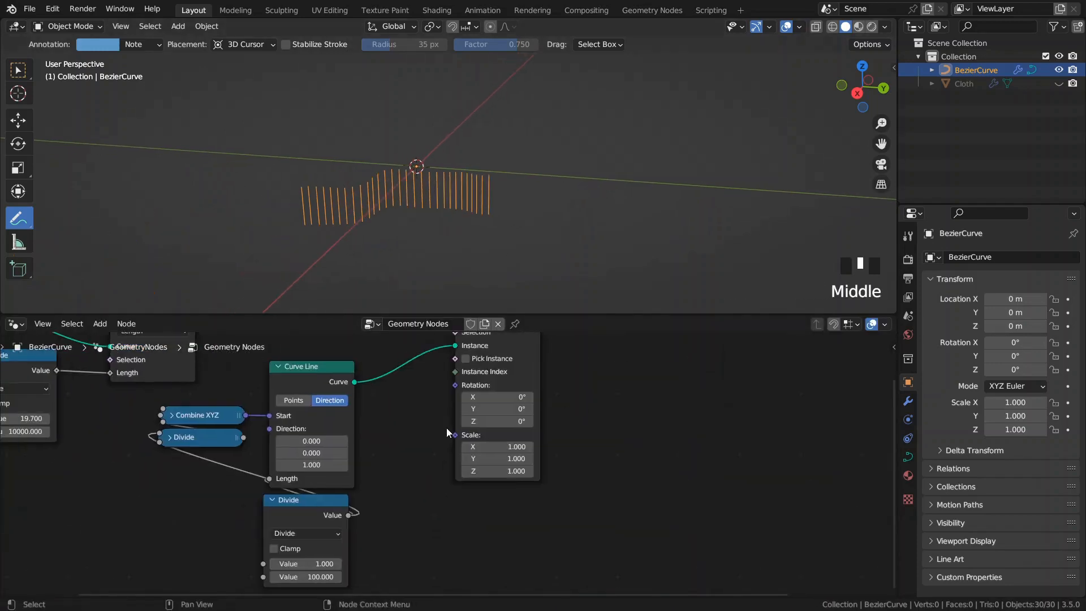
{"action": "middle_click_drag", "start_coordinate": [336, 497], "coordinate": [460, 517]}
{"action": "scroll", "coordinate": [461, 517], "scroll_direction": "up", "scroll_amount": 3}
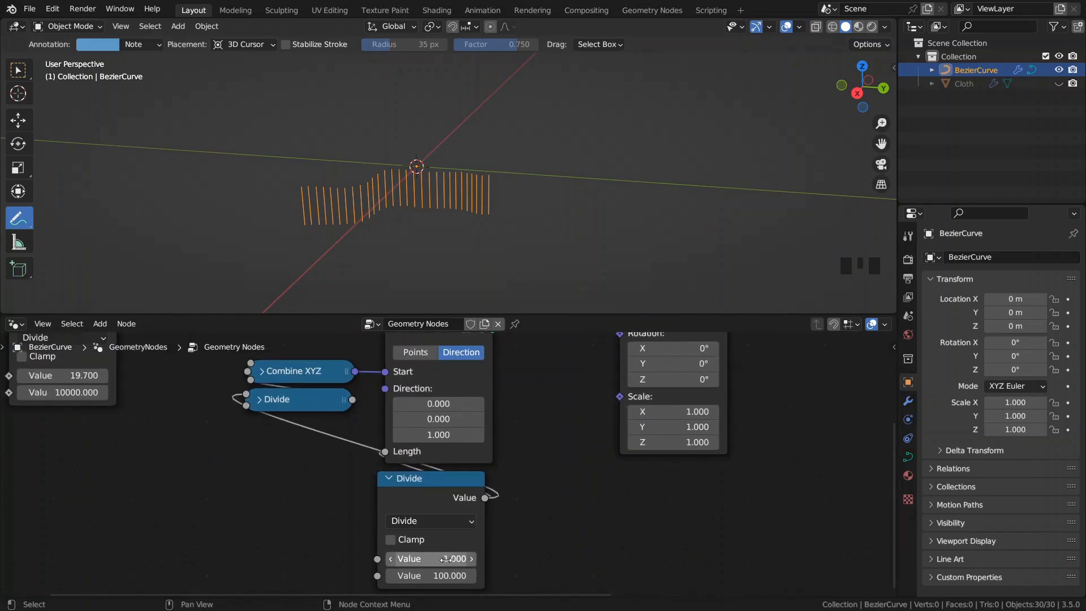
{"action": "left_click_drag", "start_coordinate": [452, 559], "coordinate": [396, 559]}
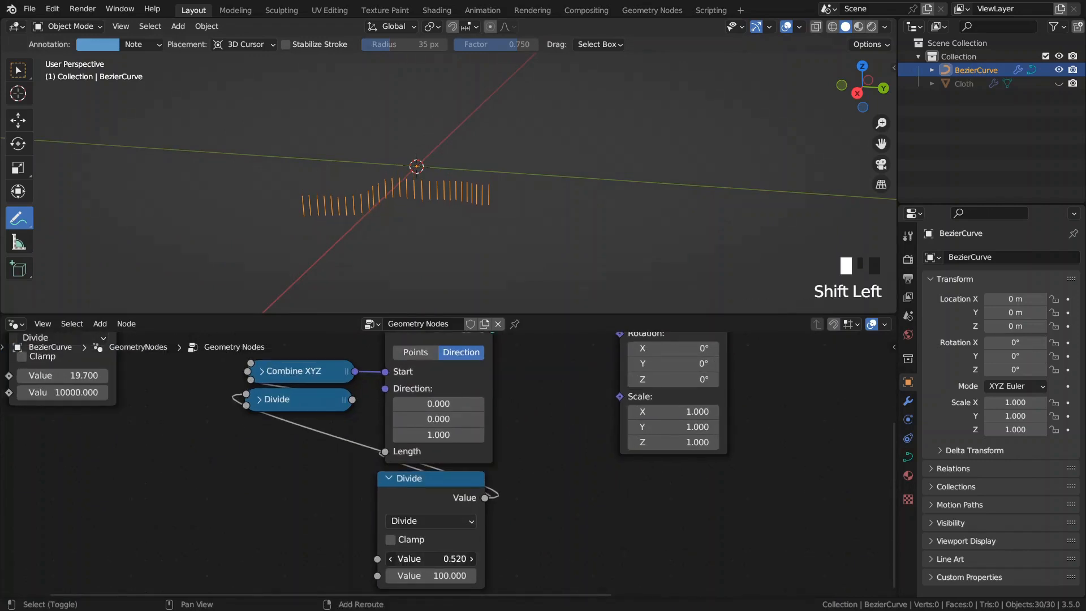
{"action": "middle_click_drag", "start_coordinate": [524, 203], "coordinate": [503, 221], "text": "ctrl"}
- Move the Instance on Points node toward Group Output to leave room after the Curve Line node
{"action": "scroll", "coordinate": [515, 453], "scroll_direction": "down", "scroll_amount": 3}
{"action": "middle_click_drag", "start_coordinate": [515, 452], "coordinate": [436, 452]}
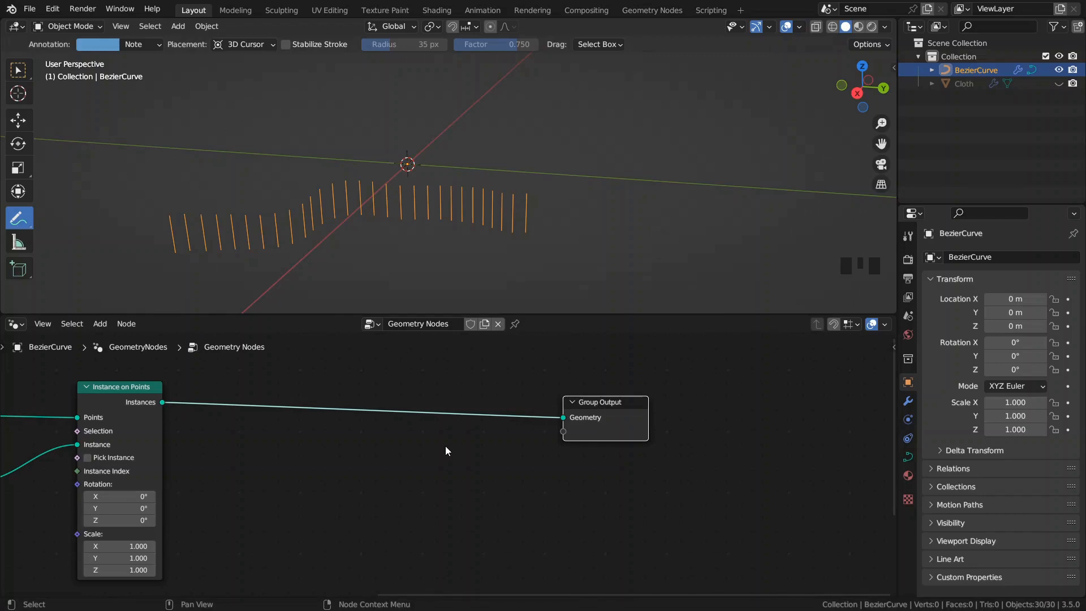
{"action": "middle_click_drag", "start_coordinate": [288, 451], "coordinate": [526, 448]}
{"action": "left_click_drag", "start_coordinate": [369, 421], "coordinate": [583, 416]}
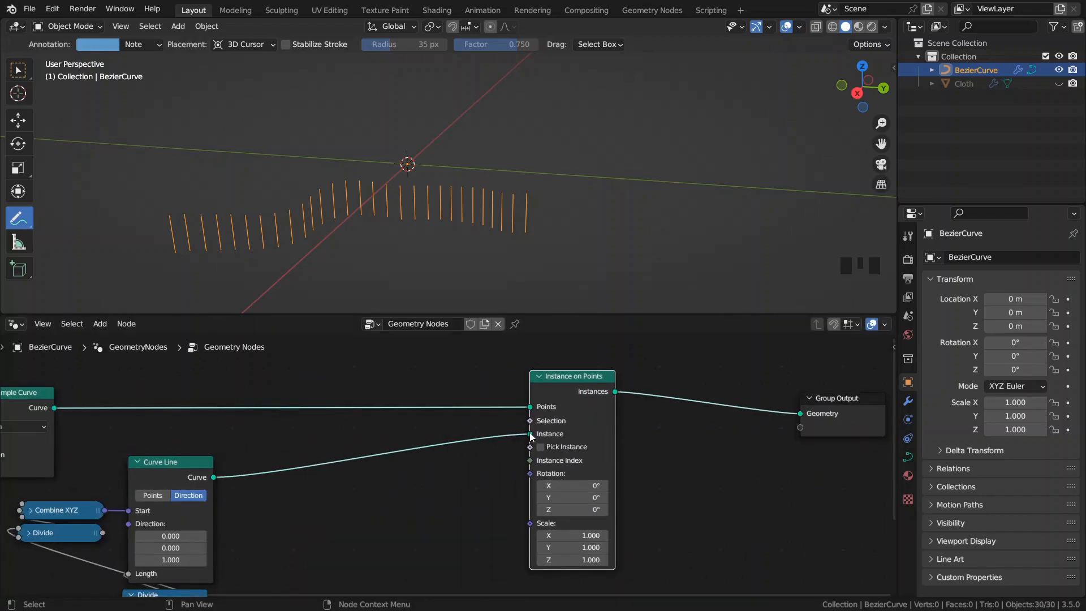
{"action": "mouse_move", "coordinate": [531, 436]}
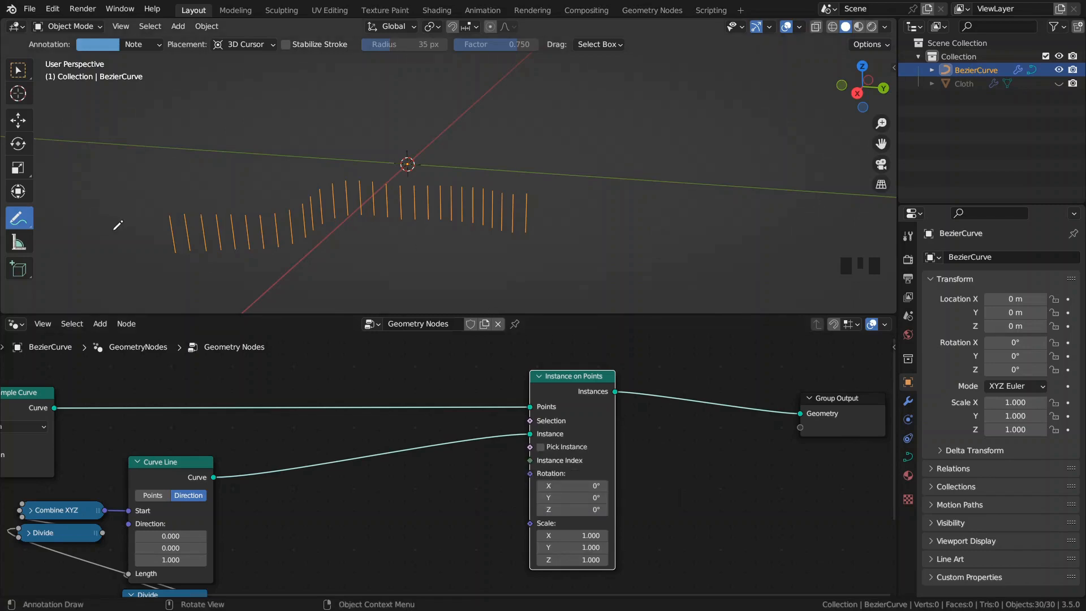
- Annotate a line through the stitches, and sketch a slanted square crossed by a curve with three short strokes, erasing the square sketch
{"action": "mouse_move", "coordinate": [540, 217]}
{"action": "left_mouse_down"}
{"action": "mouse_move", "coordinate": [378, 202]}
{"action": "mouse_move", "coordinate": [175, 238]}
{"action": "left_mouse_up"}
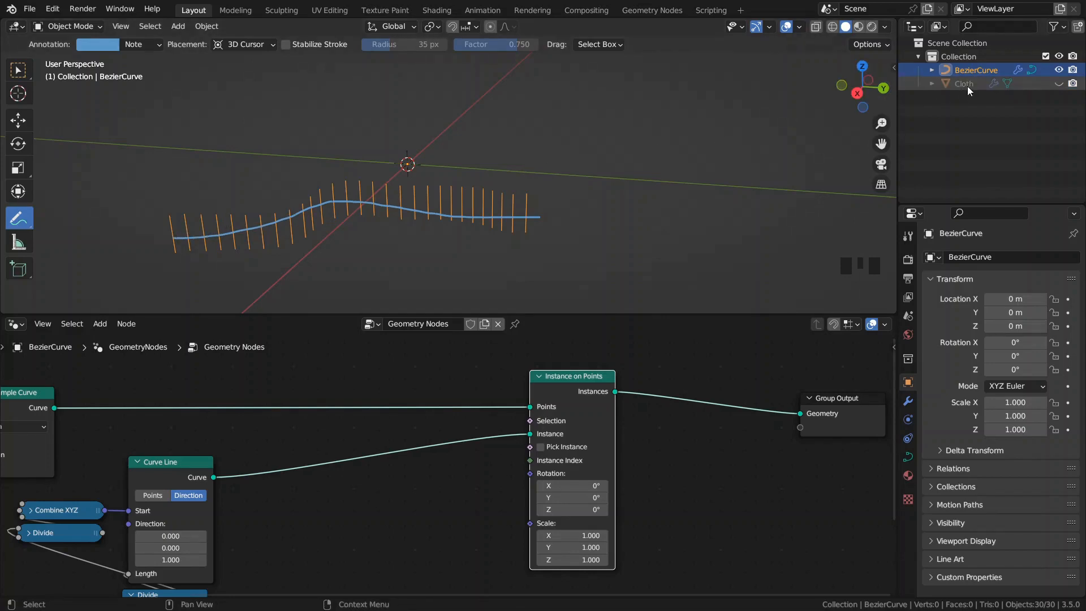
{"action": "mouse_move", "coordinate": [706, 142]}
{"action": "left_mouse_down"}
{"action": "mouse_move", "coordinate": [597, 142]}
{"action": "mouse_move", "coordinate": [569, 223]}
{"action": "mouse_move", "coordinate": [710, 178]}
{"action": "mouse_move", "coordinate": [723, 138]}
{"action": "mouse_move", "coordinate": [696, 138]}
{"action": "left_mouse_up"}
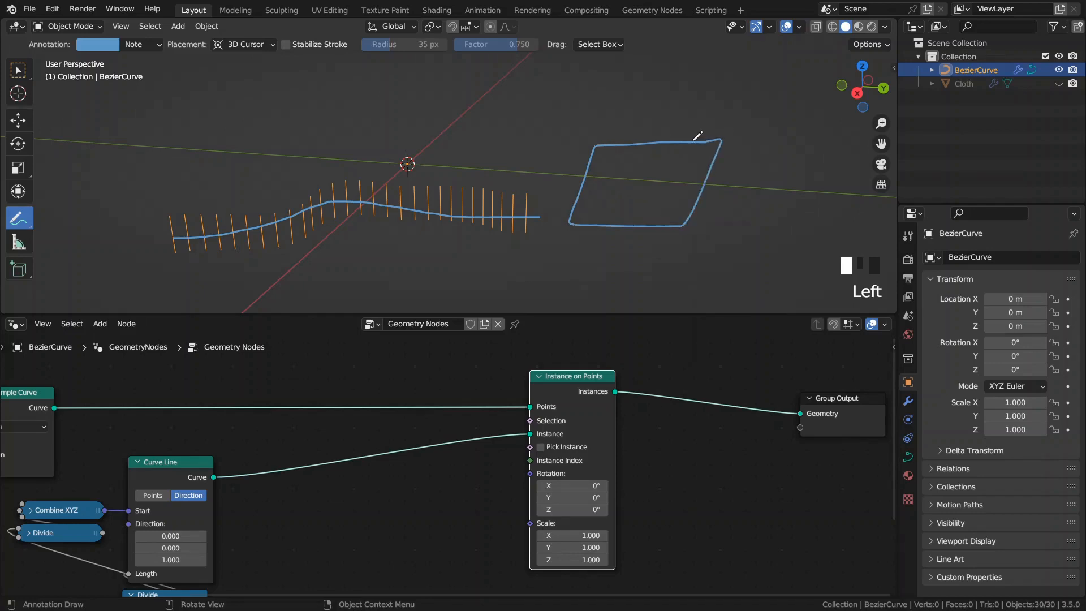
{"action": "left_click_drag", "start_coordinate": [616, 104], "coordinate": [651, 255]}
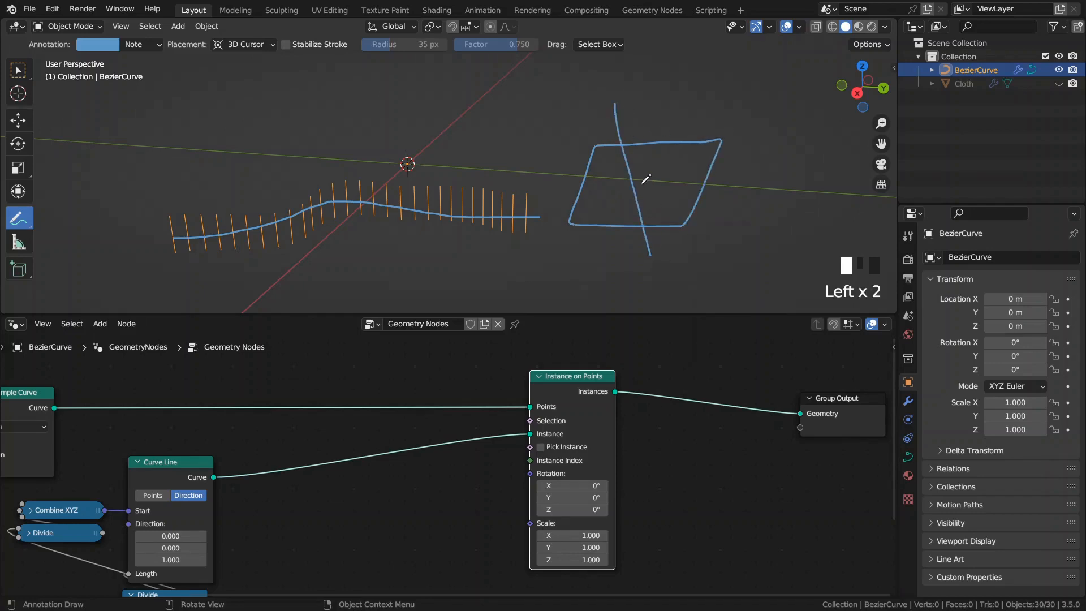
{"action": "mouse_move", "coordinate": [616, 180]}
{"action": "left_mouse_down"}
{"action": "mouse_move", "coordinate": [641, 172]}
{"action": "mouse_move", "coordinate": [646, 202]}
{"action": "left_mouse_up"}
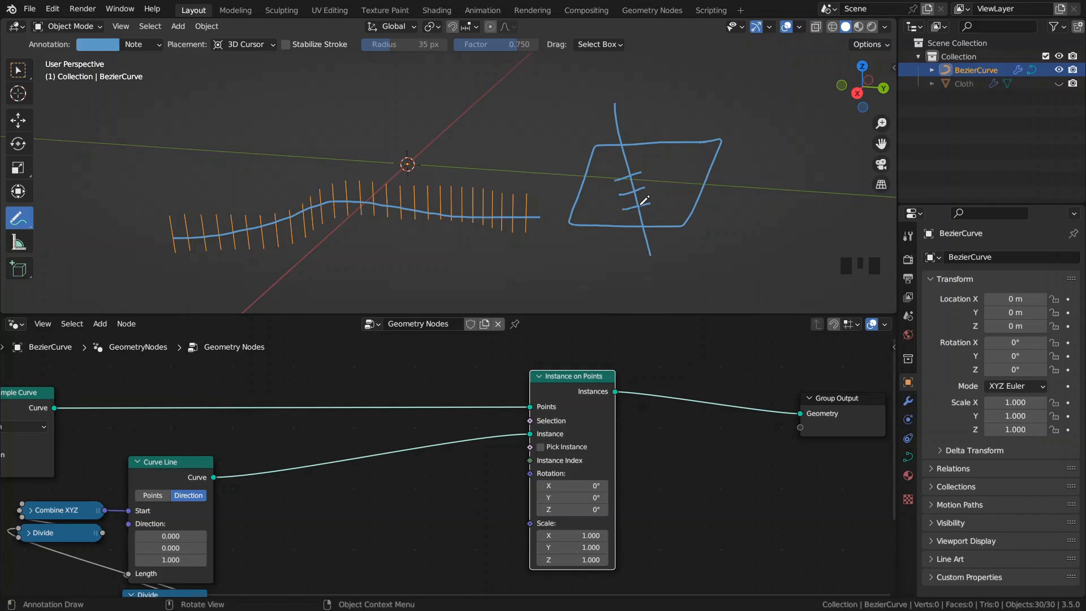
{"action": "mouse_move", "coordinate": [644, 201]}
{"action": "left_mouse_down", "text": "ctrl"}
{"action": "mouse_move", "coordinate": [650, 116]}
{"action": "mouse_move", "coordinate": [601, 182]}
{"action": "mouse_move", "coordinate": [608, 235]}
{"action": "left_mouse_up", "text": "ctrl"}
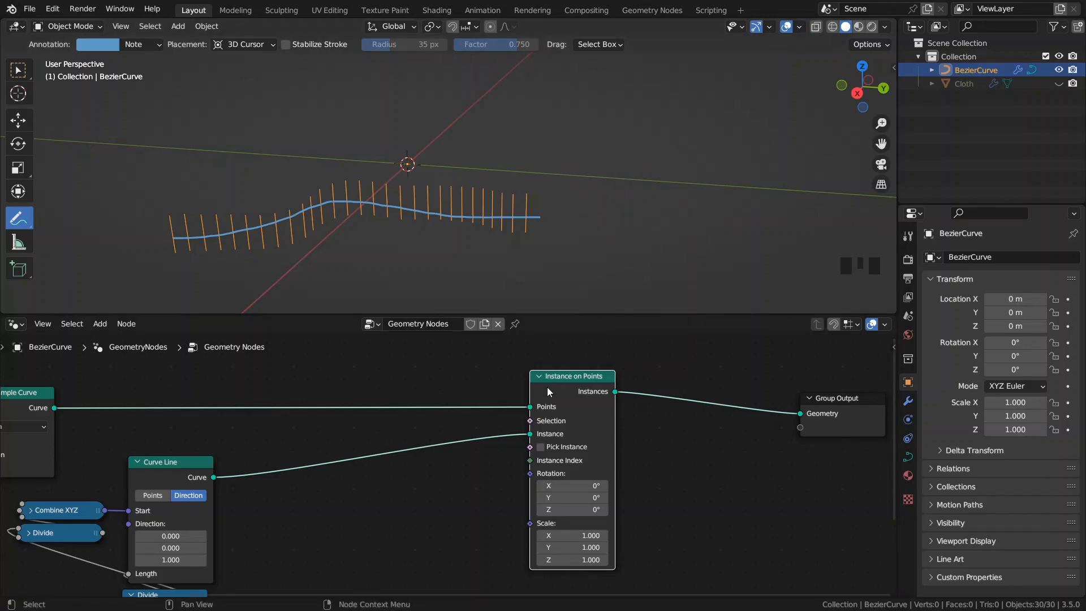
- Add the Cloth object as an Object Info node below Curve Line and set it to Relative
{"action": "middle_click_drag", "start_coordinate": [435, 408], "coordinate": [478, 380]}
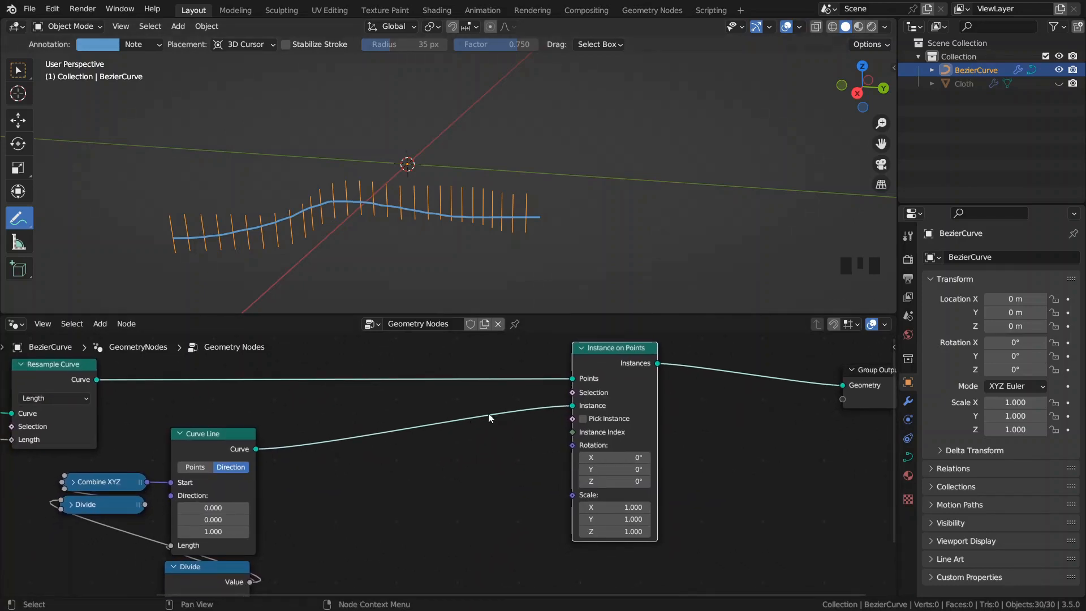
{"action": "left_click_drag", "start_coordinate": [965, 83], "coordinate": [955, 153]}
{"action": "left_click_drag", "start_coordinate": [415, 510], "coordinate": [415, 511]}
{"action": "middle_click_drag", "start_coordinate": [415, 511], "coordinate": [656, 473]}
{"action": "left_click_drag", "start_coordinate": [450, 514], "coordinate": [269, 478]}
{"action": "middle_click_drag", "start_coordinate": [269, 478], "coordinate": [257, 424]}
{"action": "left_click_drag", "start_coordinate": [661, 402], "coordinate": [462, 481]}
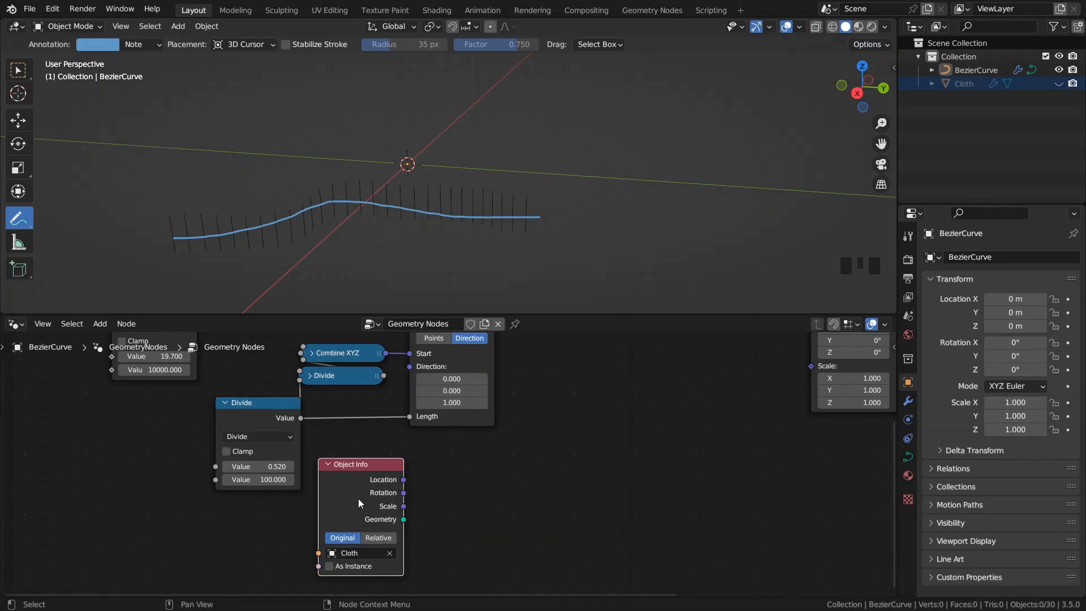
{"action": "left_click", "coordinate": [381, 537]}
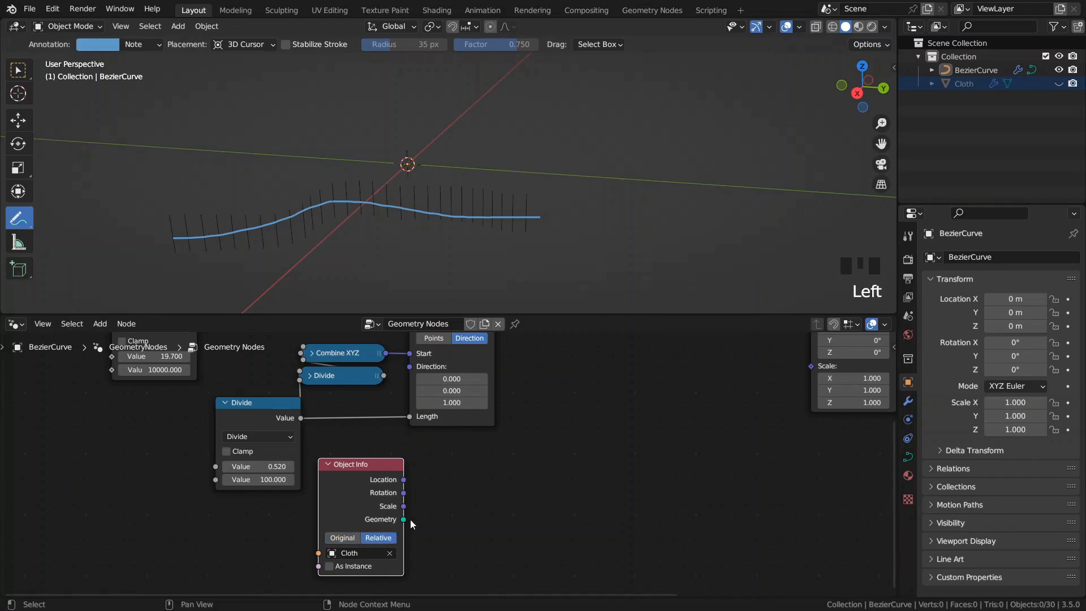
- Add a Sample Nearest Surface node fed by the cloth's Geometry output and set its data type to Vector
{"action": "middle_click_drag", "start_coordinate": [419, 513], "coordinate": [393, 491]}
{"action": "left_click_drag", "start_coordinate": [377, 498], "coordinate": [502, 468]}
{"action": "type", "text": "sa"}
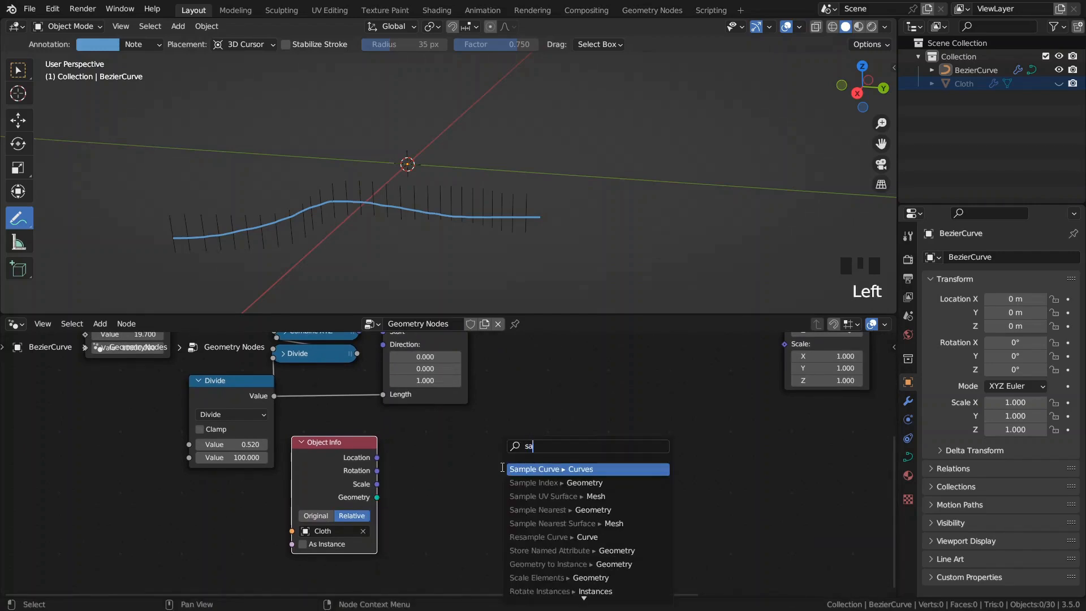
{"action": "key", "text": "Down"}
{"action": "key", "text": "Down"}
{"action": "key", "text": "Down"}
{"action": "key", "text": "Down"}
{"action": "key", "text": "Return"}
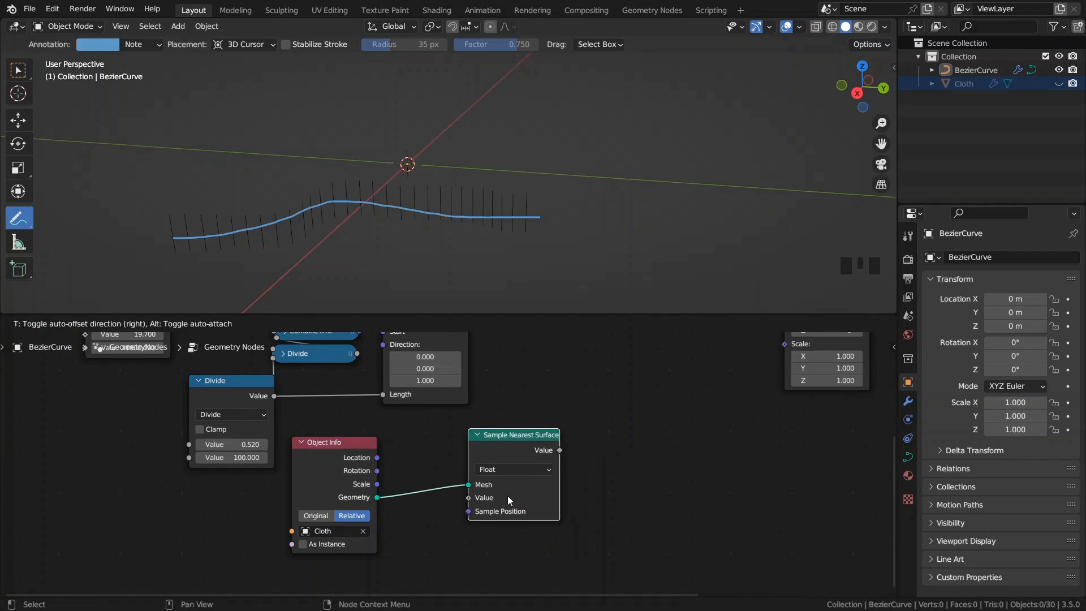
{"action": "left_click", "coordinate": [507, 495]}
{"action": "left_click", "coordinate": [518, 470]}
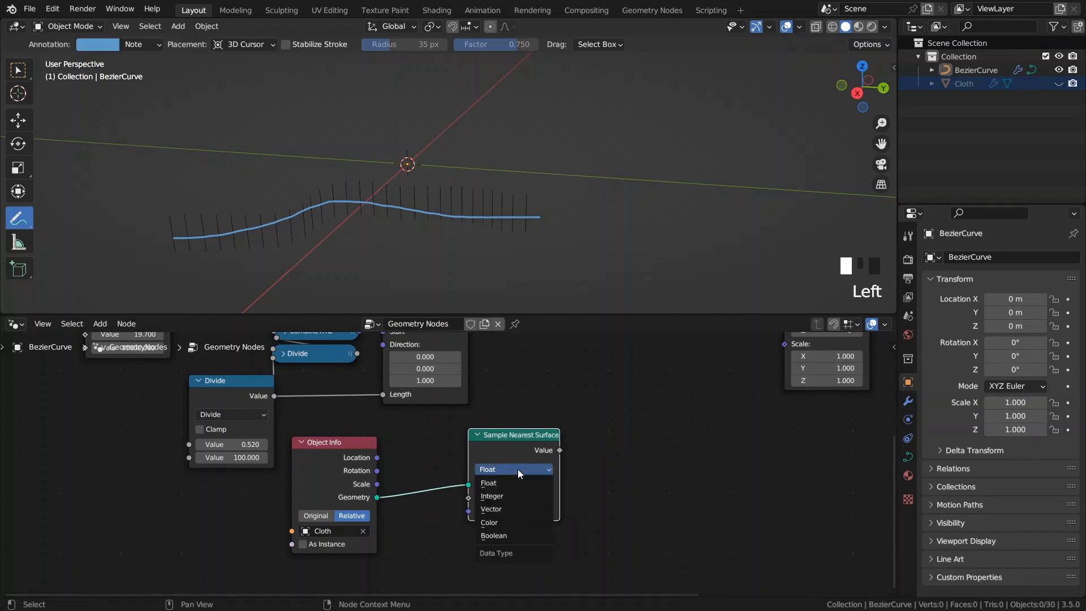
{"action": "left_click", "coordinate": [493, 509]}
- Connect a new collapsed Normal node to Sample Nearest Surface's Value input, and move both nodes closer to Object Info
{"action": "key", "text": "space"}
{"action": "type", "text": "norm"}
{"action": "key", "text": "Return"}
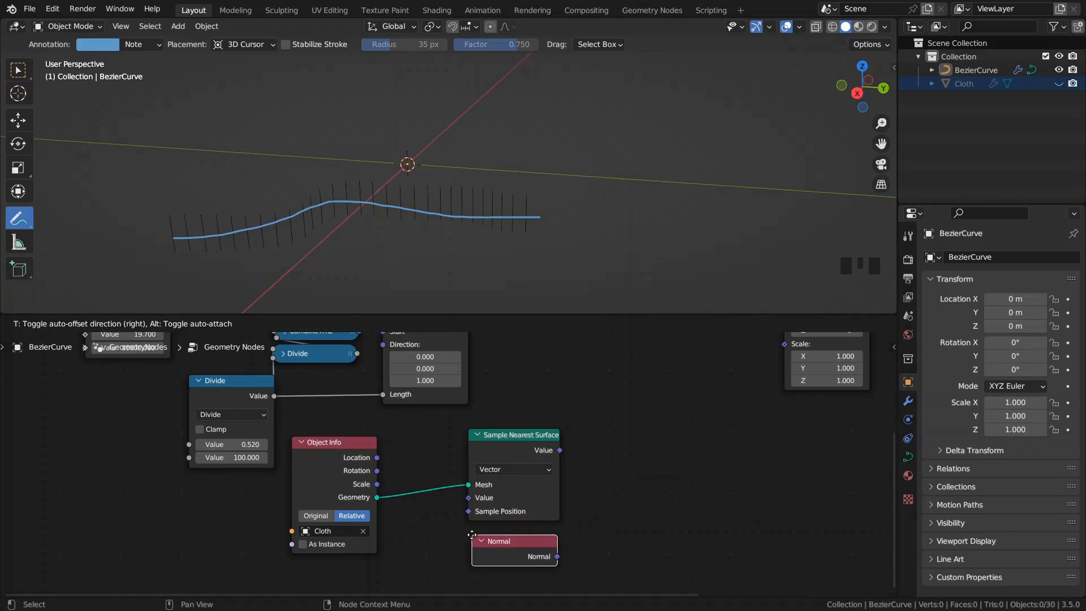
{"action": "left_click", "coordinate": [473, 536]}
{"action": "left_click", "coordinate": [481, 540]}
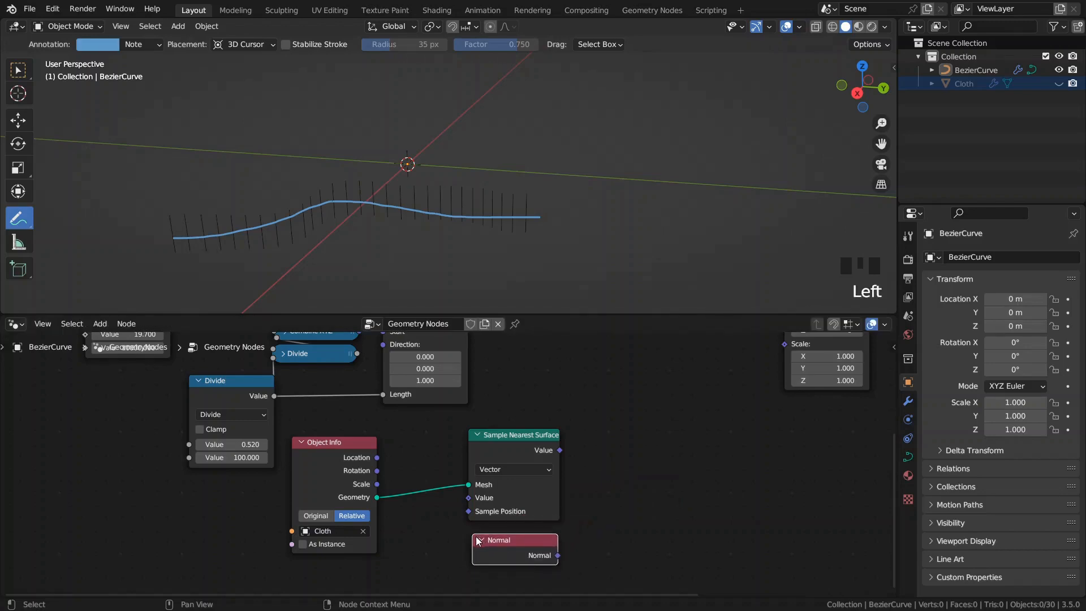
{"action": "left_click", "coordinate": [481, 539]}
{"action": "left_click_drag", "start_coordinate": [558, 540], "coordinate": [465, 498]}
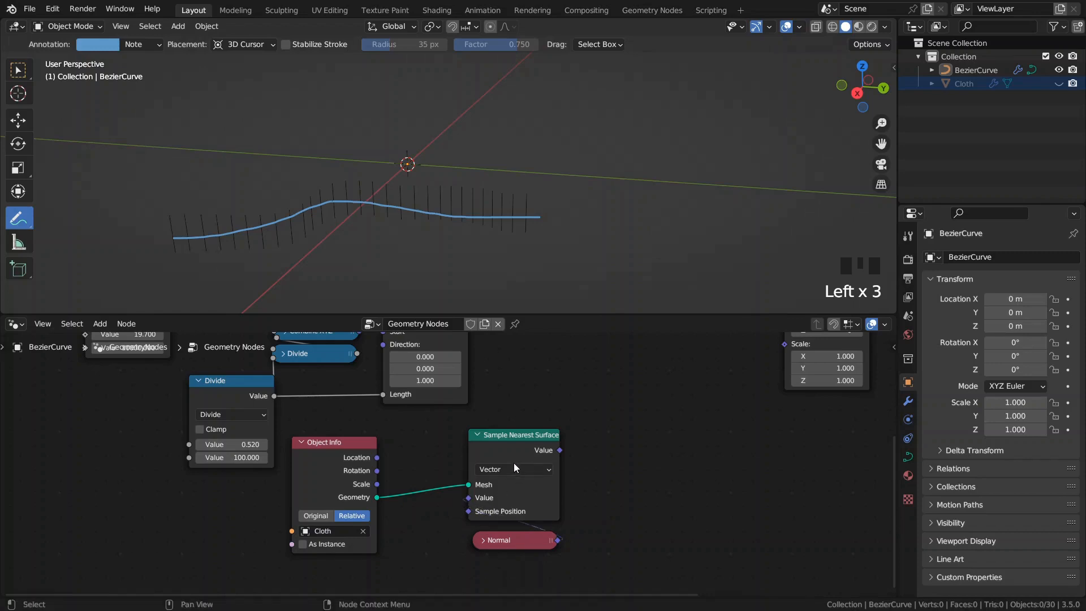
{"action": "left_click", "coordinate": [511, 541]}
{"action": "key", "text": "g"}
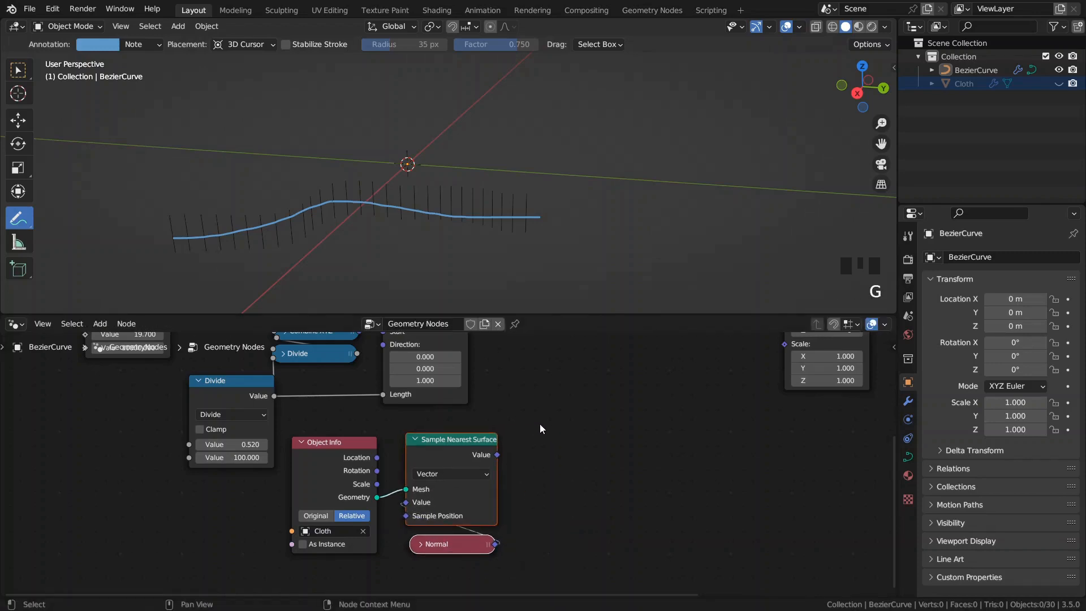
- Reselect BezierCurve and add a Curve Tangent node between the Curve Line and Instance on Points nodes
{"action": "middle_click_drag", "start_coordinate": [555, 386], "coordinate": [410, 495]}
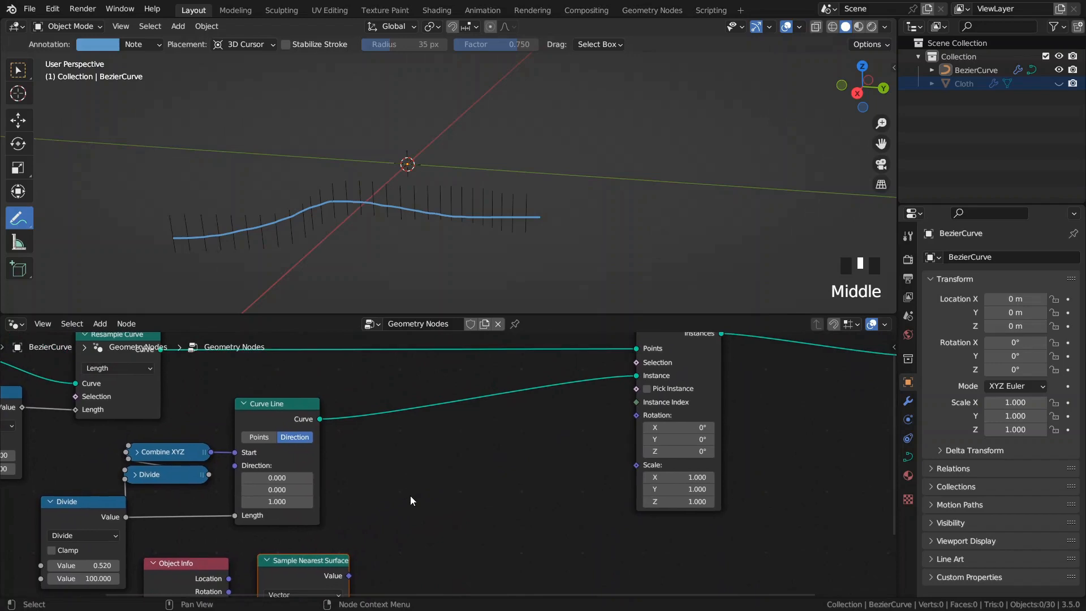
{"action": "left_click", "coordinate": [968, 68]}
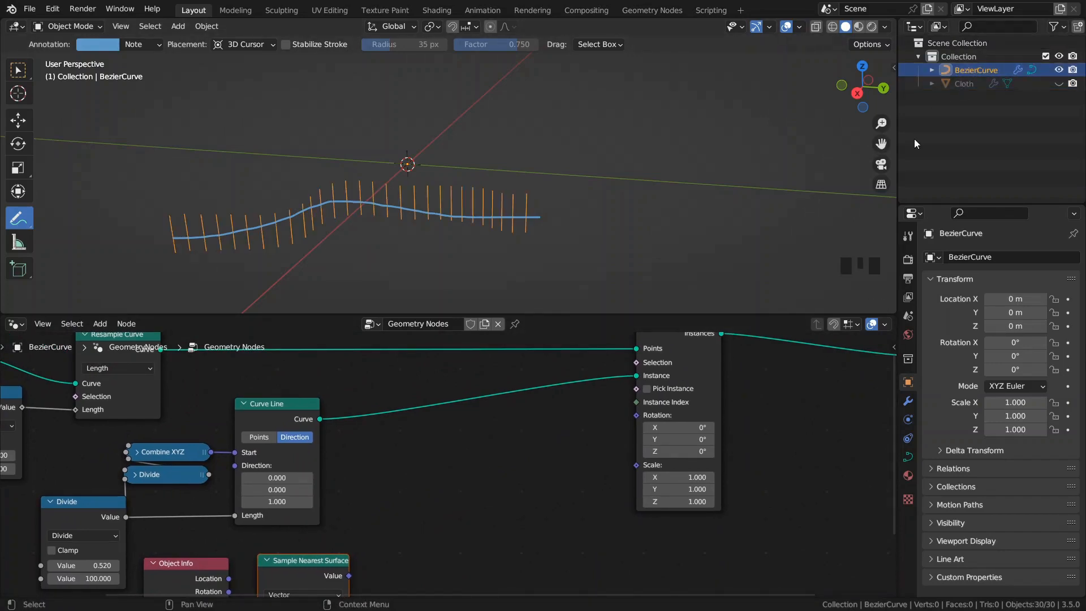
{"action": "middle_click_drag", "start_coordinate": [567, 506], "coordinate": [493, 516]}
{"action": "key", "text": "space"}
{"action": "type", "text": "tang"}
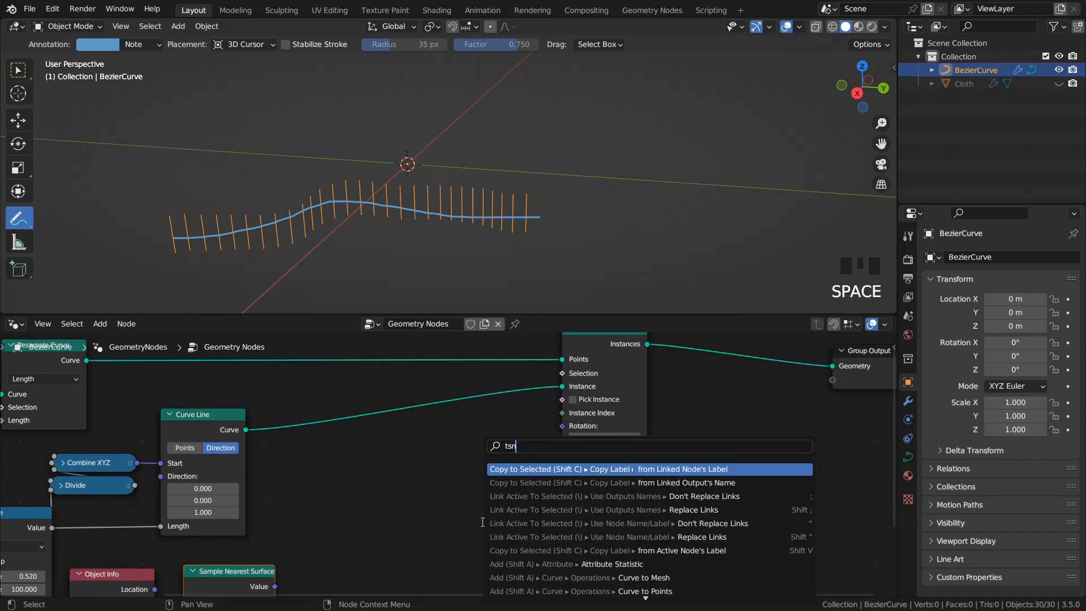
{"action": "key", "text": "Return"}
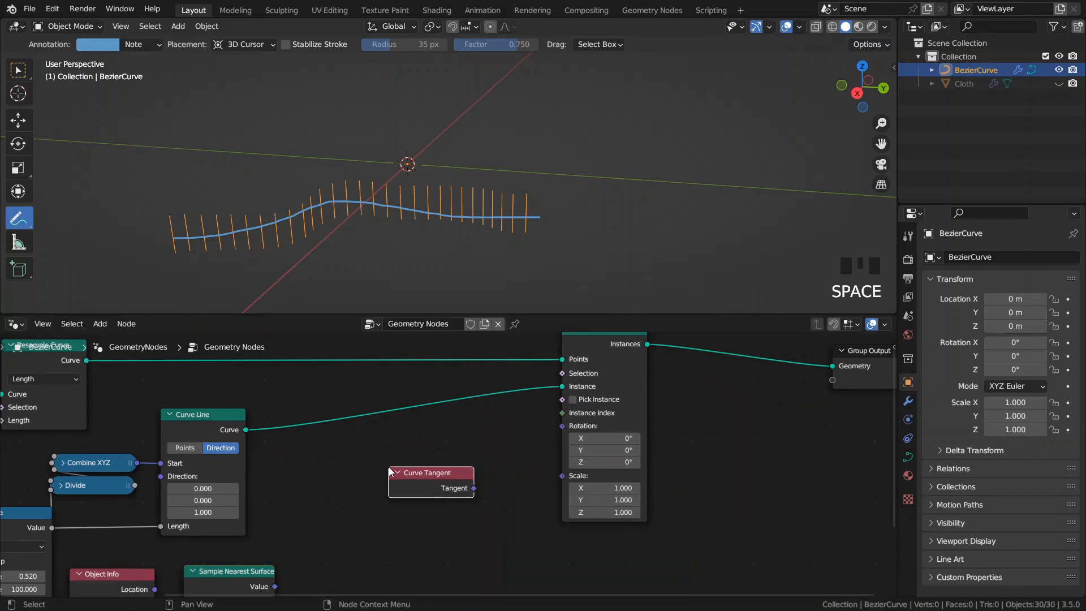
{"action": "left_click", "coordinate": [691, 430]}
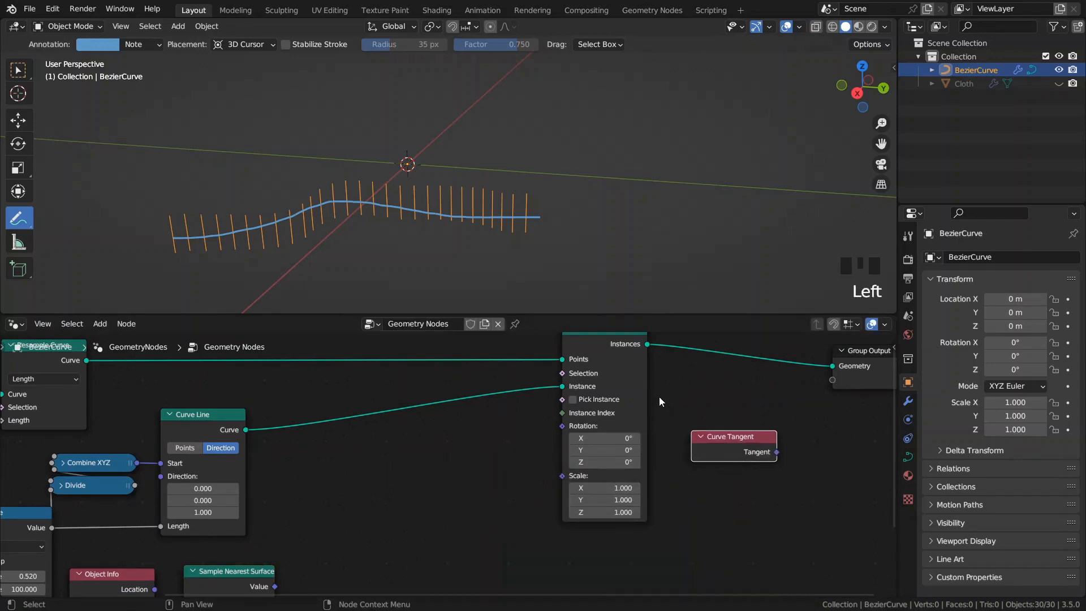
{"action": "left_click_drag", "start_coordinate": [770, 451], "coordinate": [540, 437]}
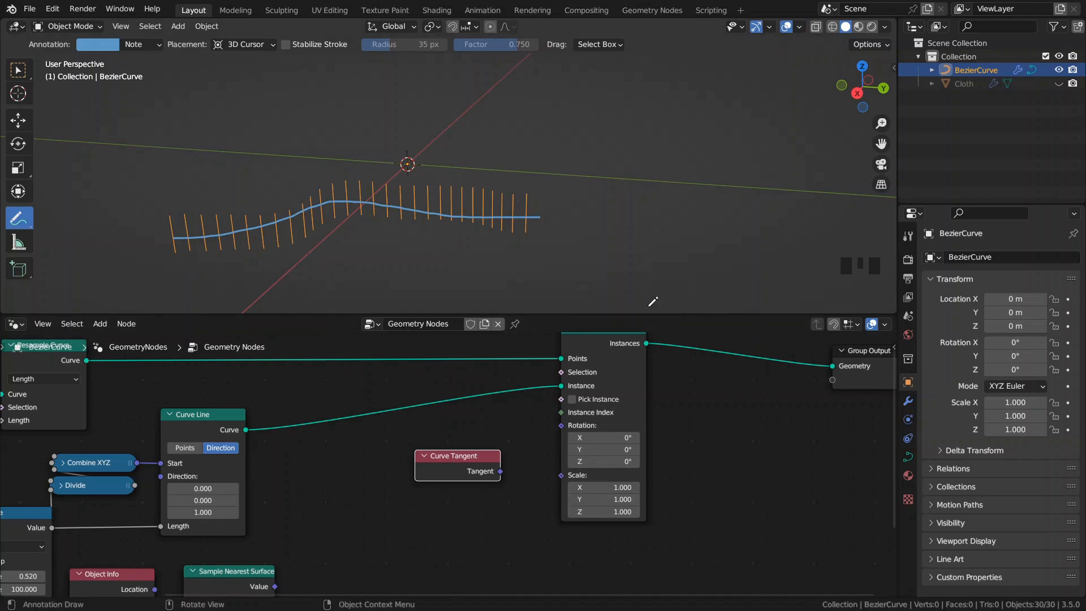
- Mute the Instance on Points node and erase the annotated line along the curve
{"action": "left_click", "coordinate": [615, 364]}
{"action": "key", "text": "m"}
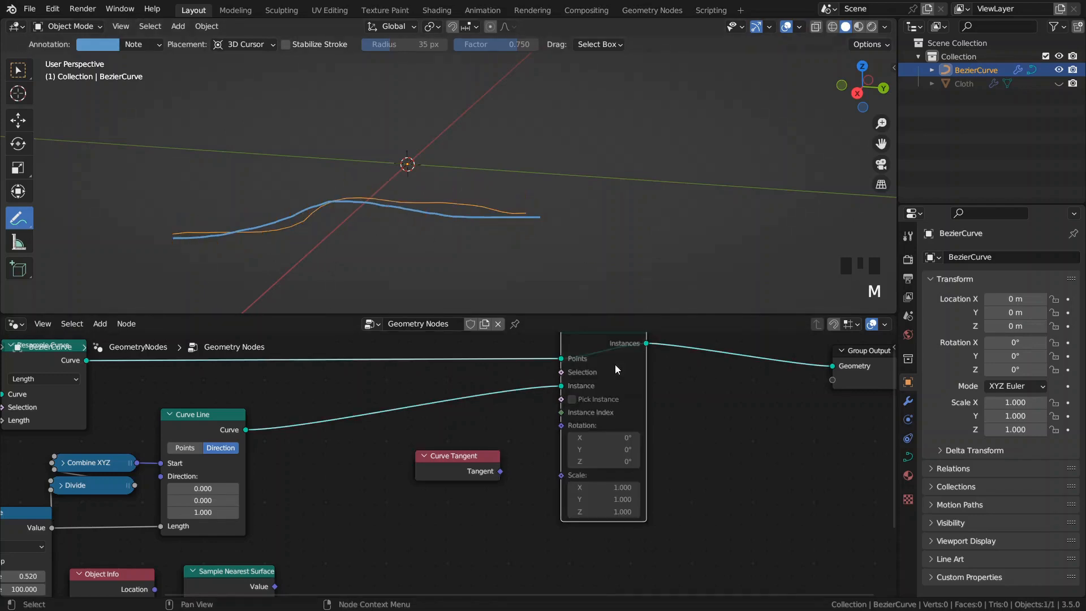
{"action": "mouse_move", "coordinate": [576, 209]}
{"action": "left_mouse_down", "text": "ctrl"}
{"action": "mouse_move", "coordinate": [240, 211]}
{"action": "mouse_move", "coordinate": [187, 236]}
{"action": "left_mouse_up", "text": "ctrl"}
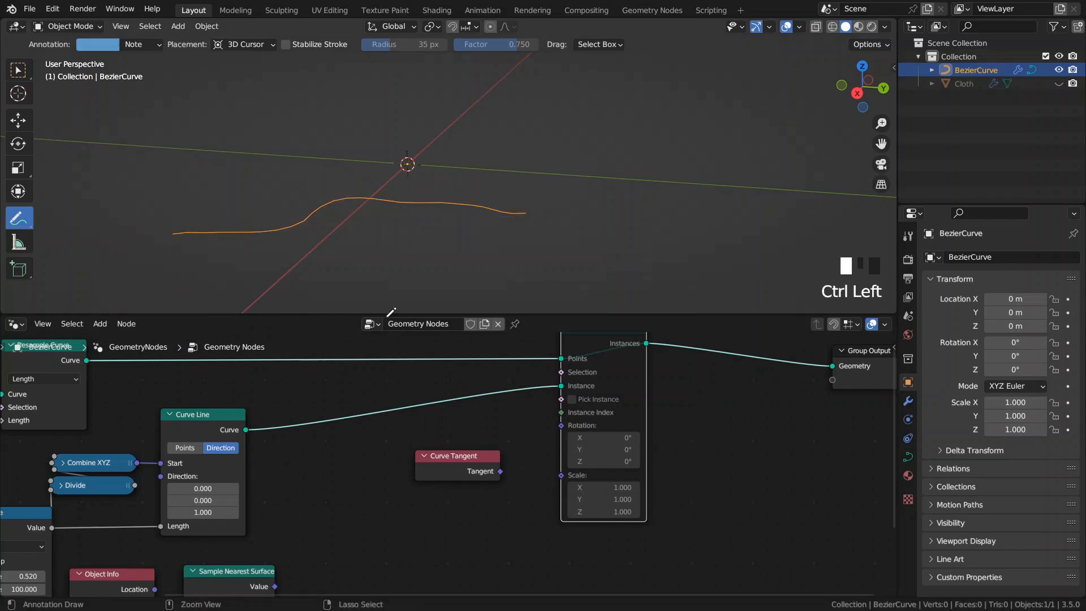
- Unmute Instance on Points and insert a Capture Attribute node on the link between Resample Curve and Instance on Points
{"action": "key", "text": "m"}
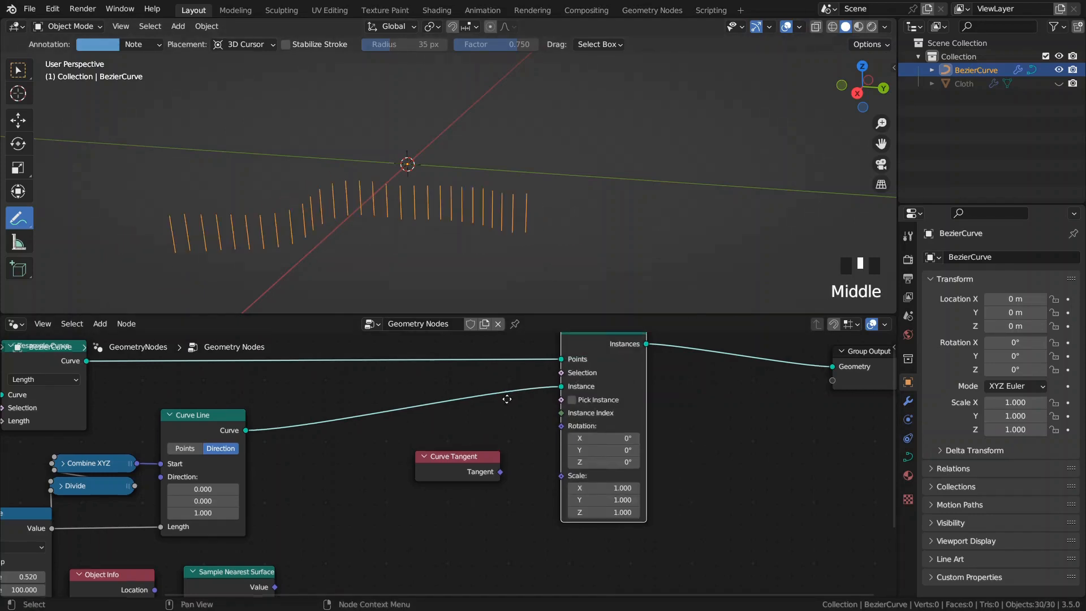
{"action": "middle_click_drag", "start_coordinate": [512, 378], "coordinate": [511, 402]}
{"action": "left_click", "coordinate": [606, 385]}
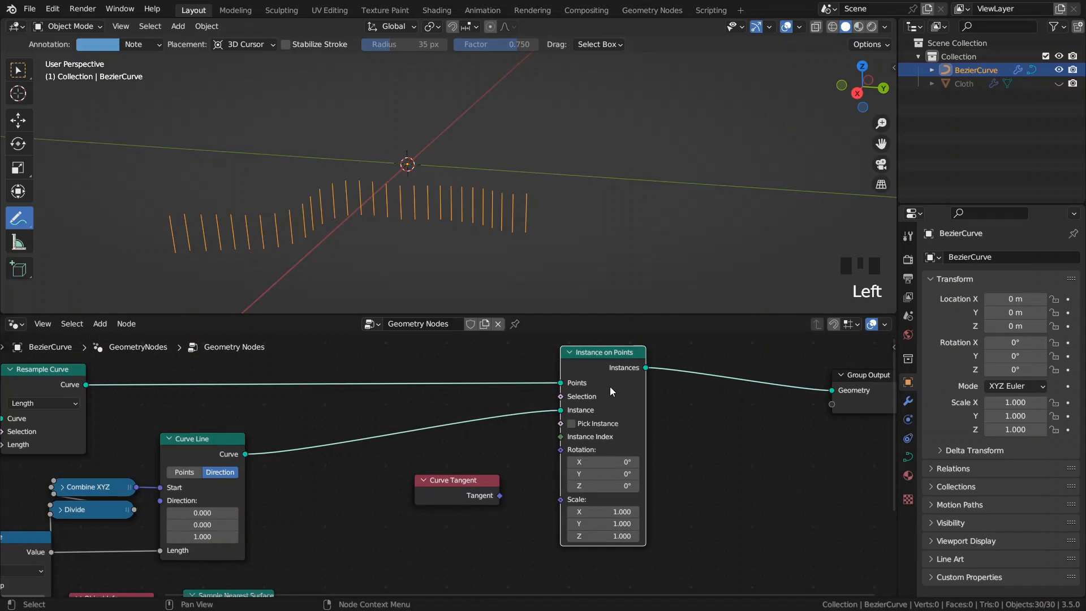
{"action": "key", "text": "space"}
{"action": "type", "text": "ca"}
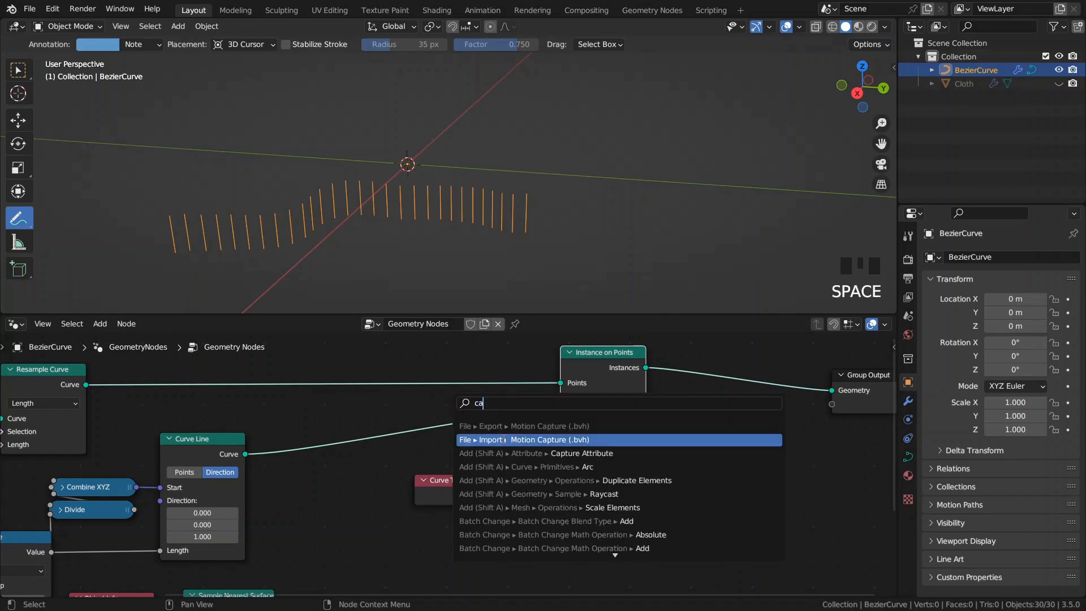
{"action": "left_click", "coordinate": [498, 453]}
{"action": "left_click", "coordinate": [345, 384]}
{"action": "middle_click_drag", "start_coordinate": [345, 385], "coordinate": [399, 425]}
{"action": "left_click_drag", "start_coordinate": [399, 425], "coordinate": [400, 406]}
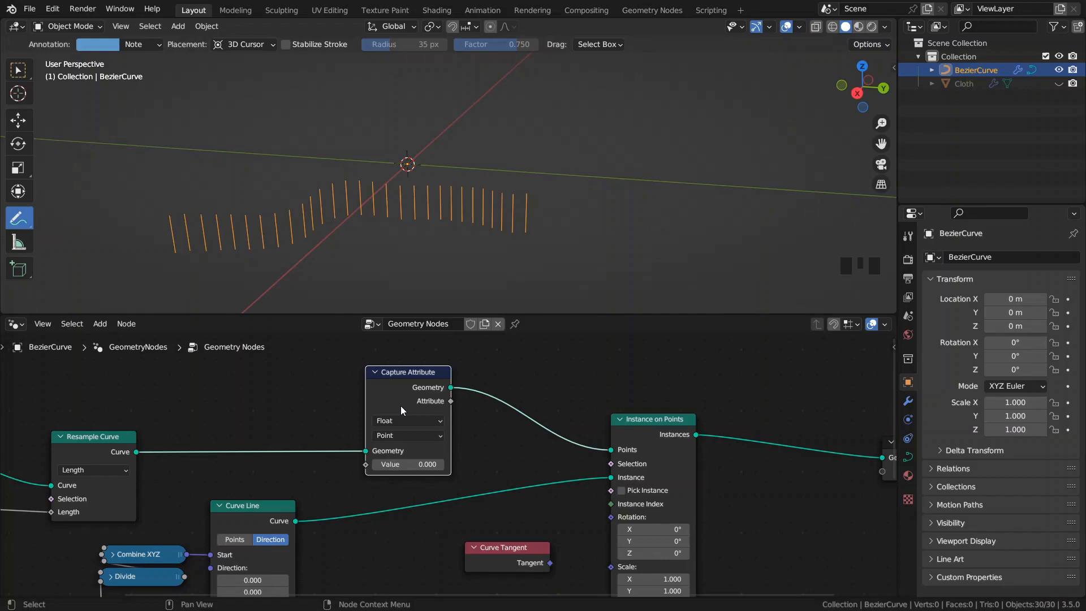
- Set Capture Attribute's data type to Vector and feed its Value from the Curve Tangent node, collapsed and placed just beneath it
{"action": "left_click", "coordinate": [411, 423]}
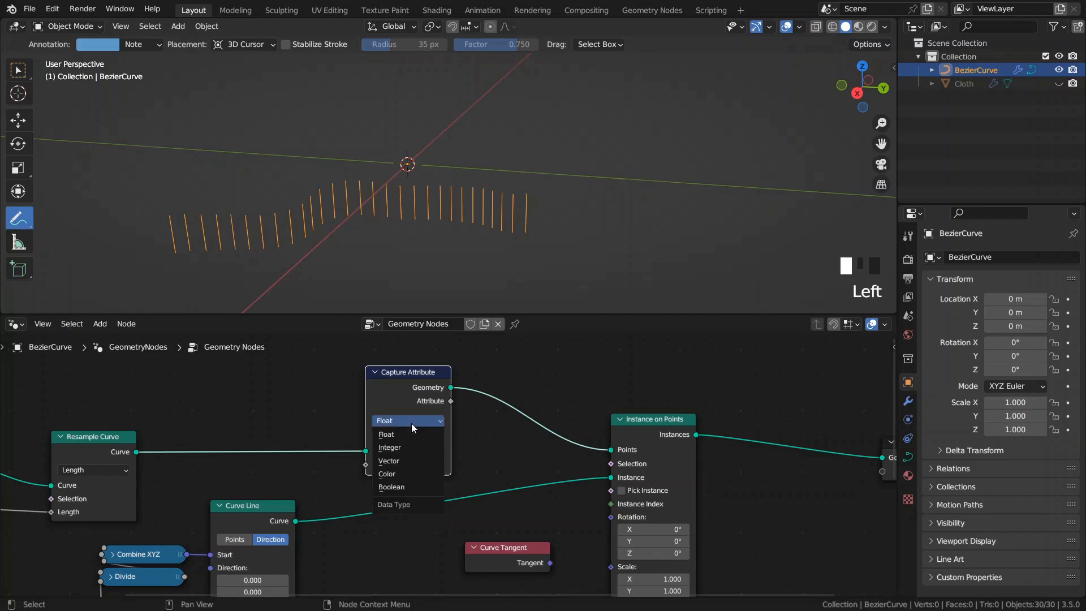
{"action": "left_click", "coordinate": [404, 462]}
{"action": "left_click_drag", "start_coordinate": [500, 546], "coordinate": [397, 497]}
{"action": "left_click", "coordinate": [263, 464]}
{"action": "left_click_drag", "start_coordinate": [493, 438], "coordinate": [392, 502]}
{"action": "key", "text": "g"}
{"action": "left_click", "coordinate": [291, 476]}
{"action": "middle_click_drag", "start_coordinate": [373, 430], "coordinate": [379, 404]}
- Add a Vector Math node set to Cross Product, fed by Capture Attribute's Attribute output
{"action": "mouse_move", "coordinate": [354, 364]}
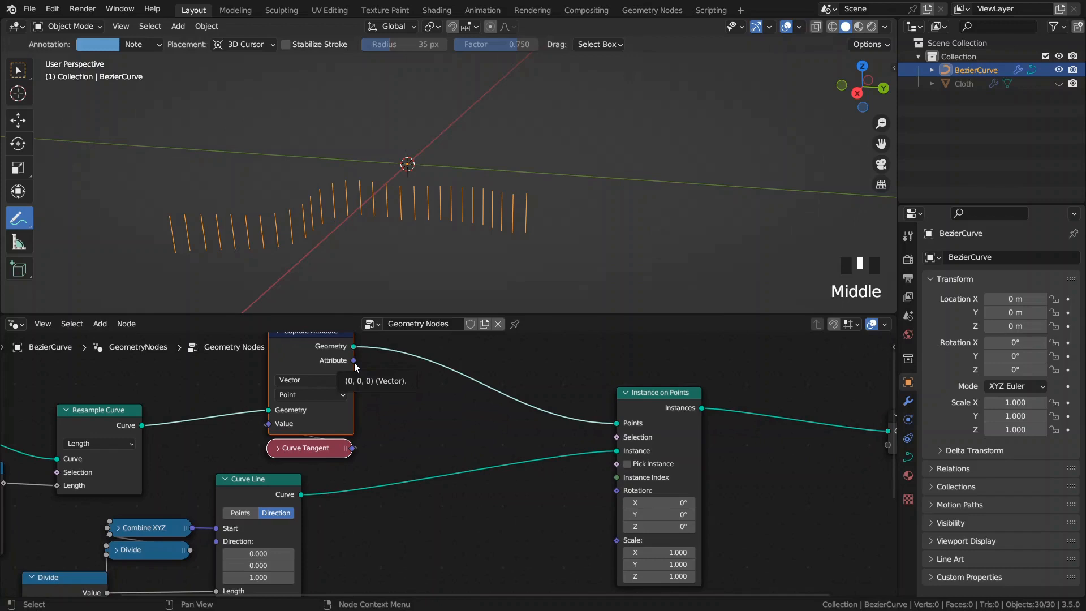
{"action": "left_click_drag", "start_coordinate": [354, 362], "coordinate": [429, 533]}
{"action": "type", "text": "cross"}
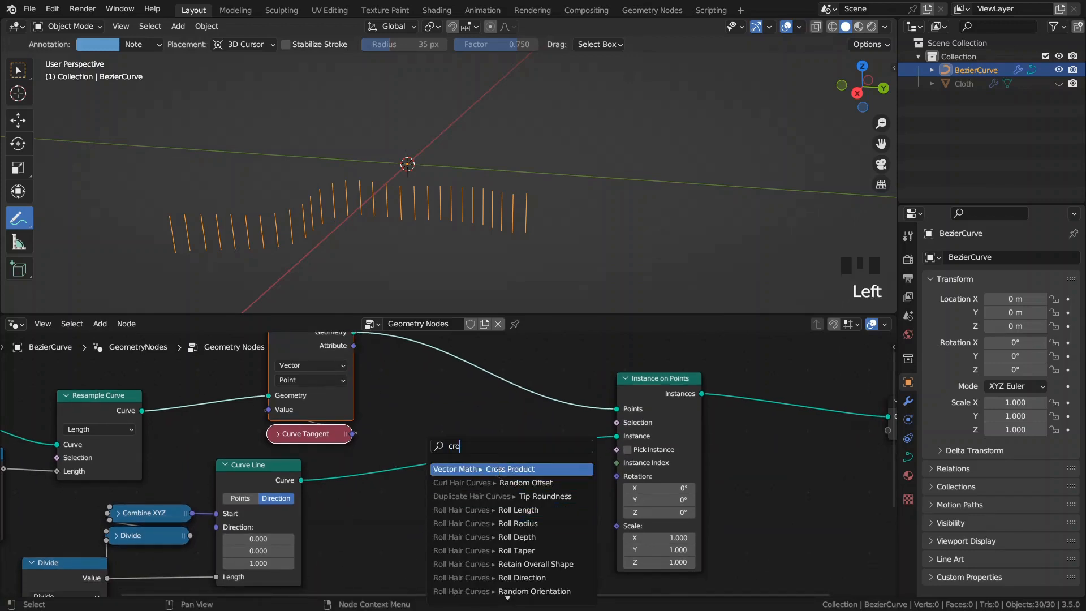
{"action": "key", "text": "Return"}
{"action": "left_click", "coordinate": [499, 450]}
{"action": "middle_click_drag", "start_coordinate": [520, 542], "coordinate": [576, 422]}
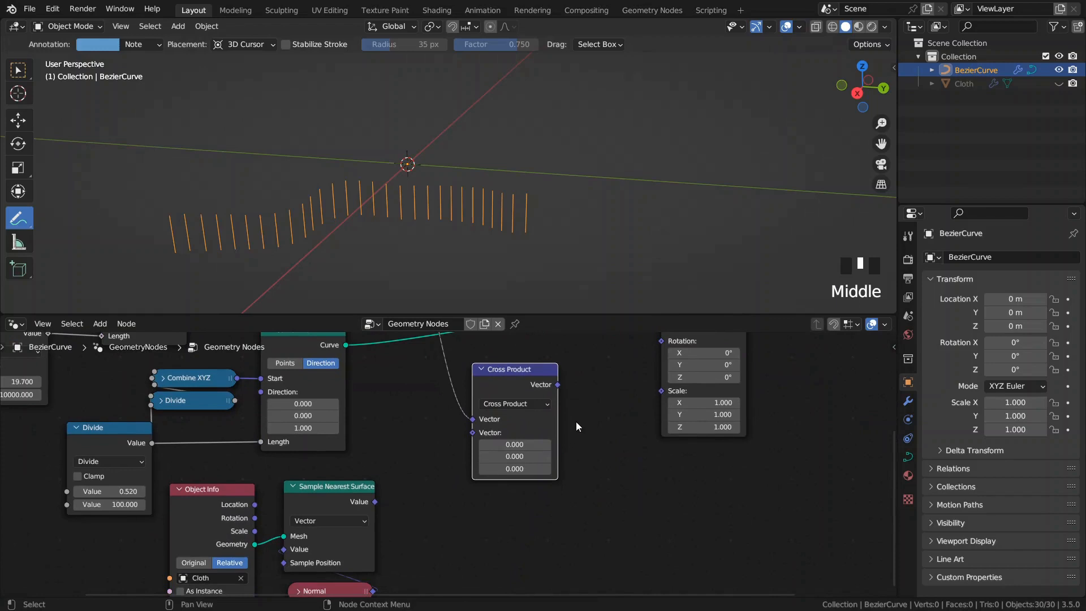
{"action": "left_click", "coordinate": [525, 402]}
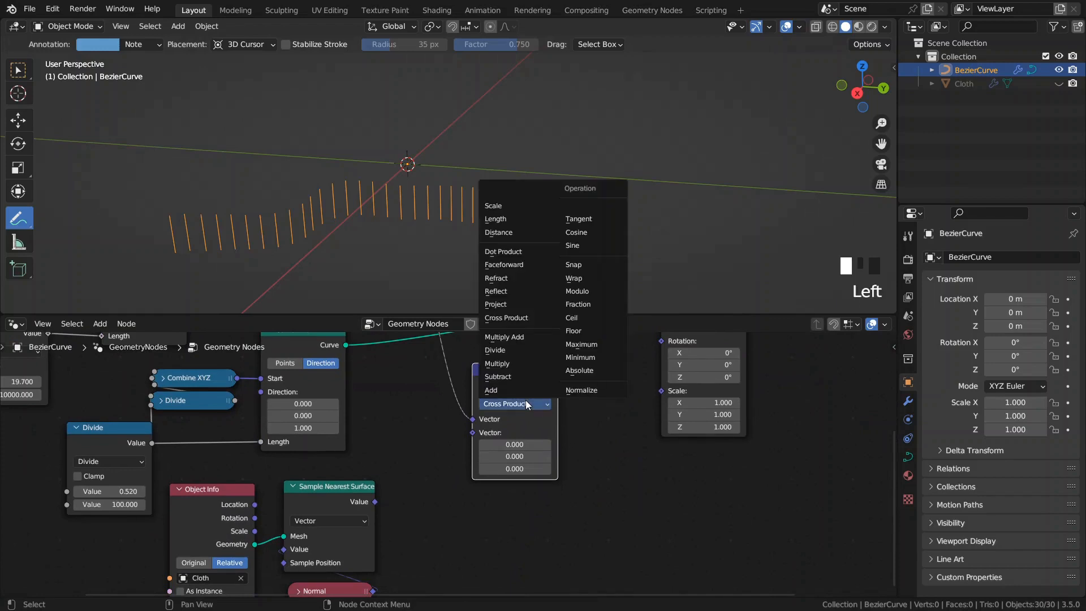
{"action": "left_click", "coordinate": [511, 318]}
- Connect Sample Nearest Surface's Value to Cross Product's second Vector input and rearrange the nodes to make room before Instance on Points
{"action": "left_click_drag", "start_coordinate": [374, 501], "coordinate": [483, 438]}
{"action": "middle_click_drag", "start_coordinate": [598, 368], "coordinate": [536, 445]}
{"action": "left_click_drag", "start_coordinate": [561, 422], "coordinate": [597, 413]}
{"action": "left_click_drag", "start_coordinate": [371, 516], "coordinate": [346, 510]}
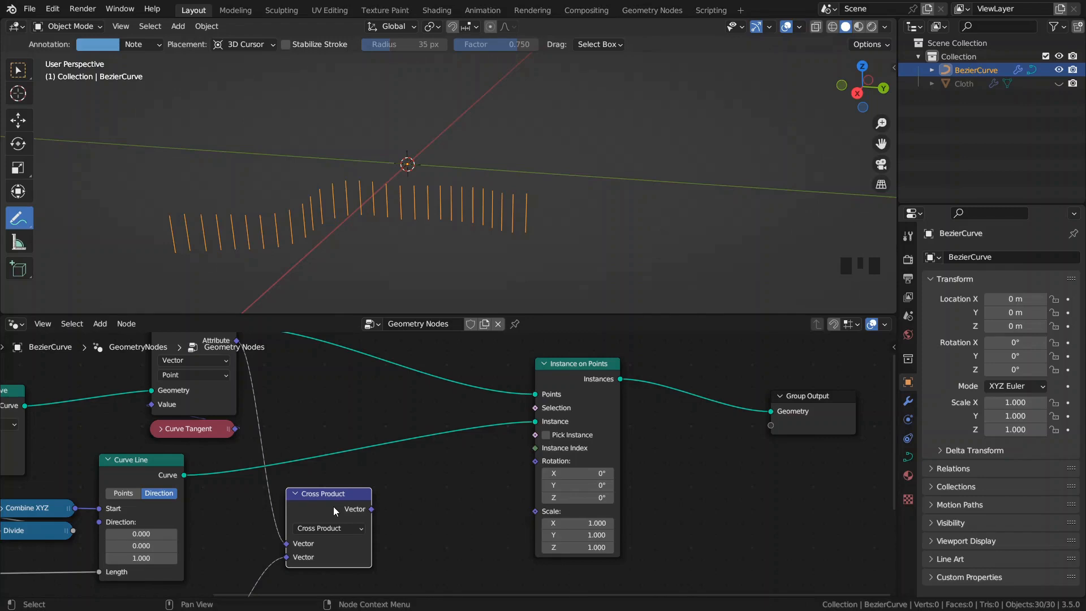
- Add an Align Euler to Vector node between Cross Product and Instance on Points
{"action": "key", "text": "shift+a"}
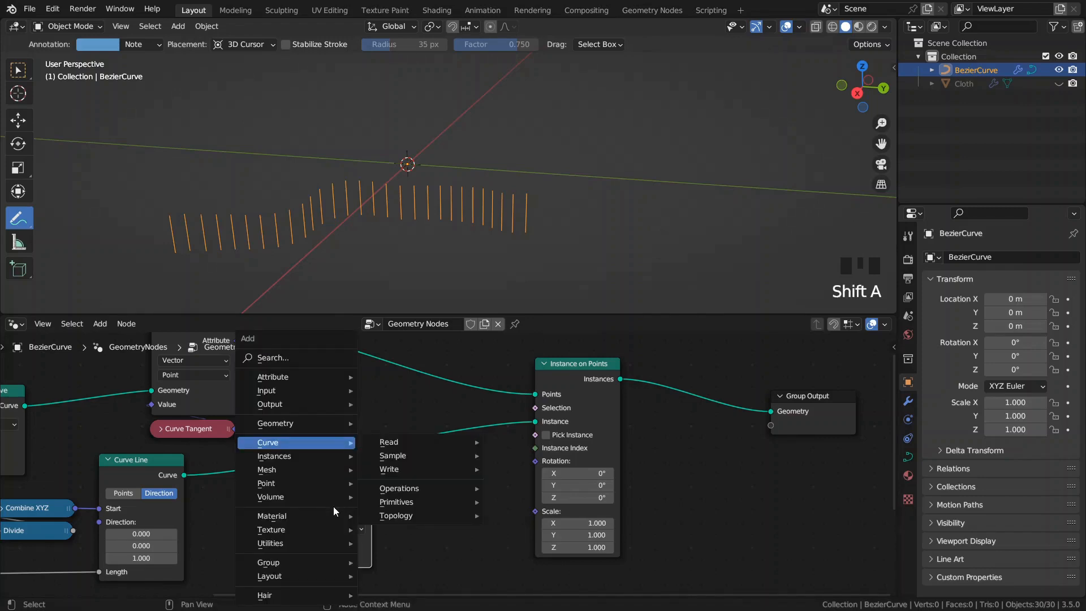
{"action": "mouse_move", "coordinate": [291, 542]}
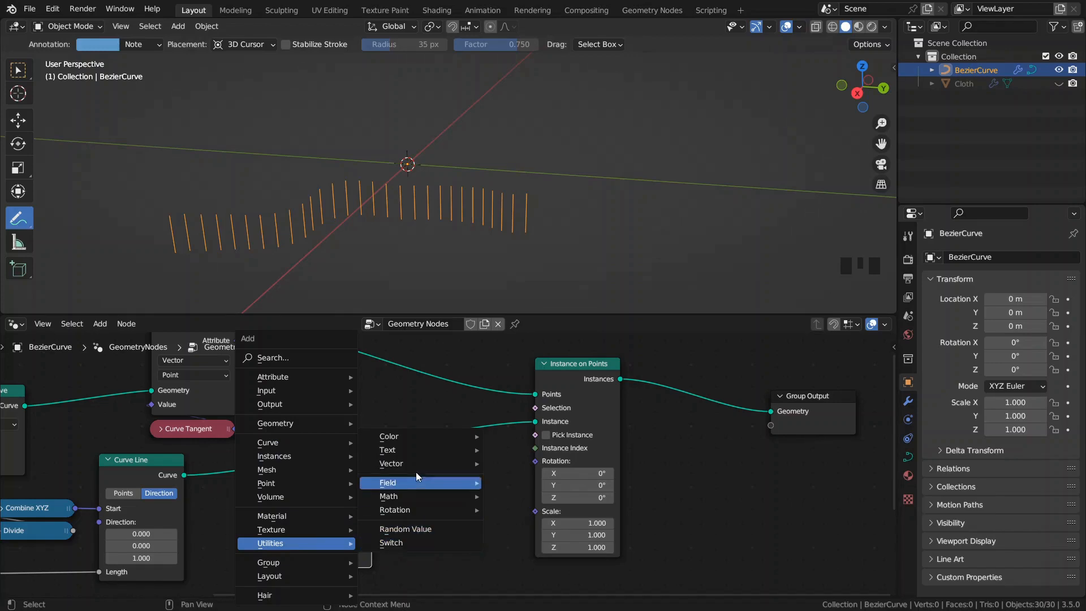
{"action": "mouse_move", "coordinate": [416, 510]}
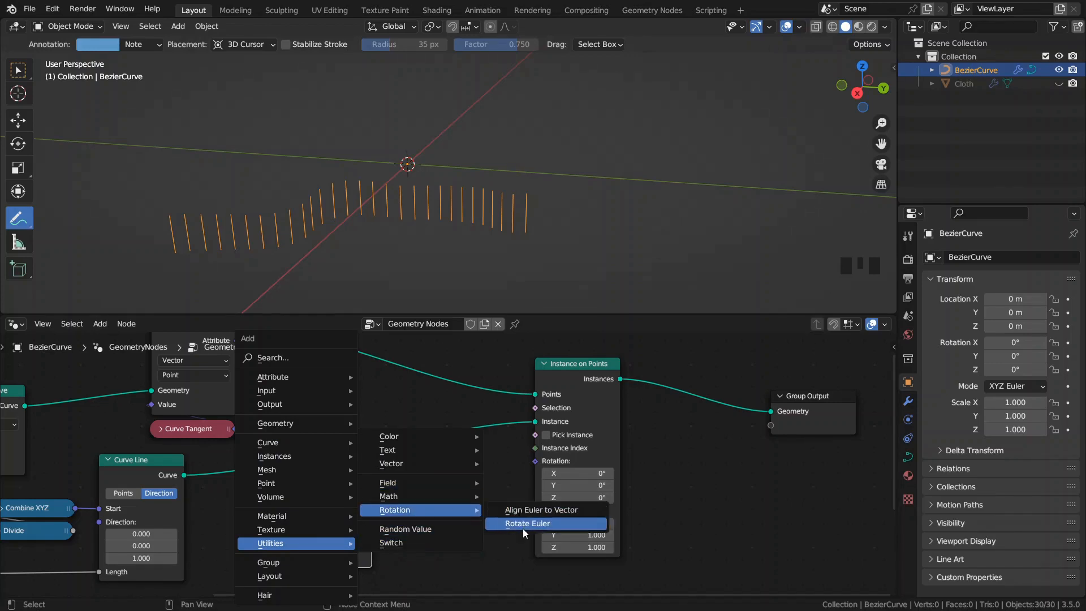
{"action": "left_click", "coordinate": [533, 511]}
{"action": "left_click", "coordinate": [413, 461]}
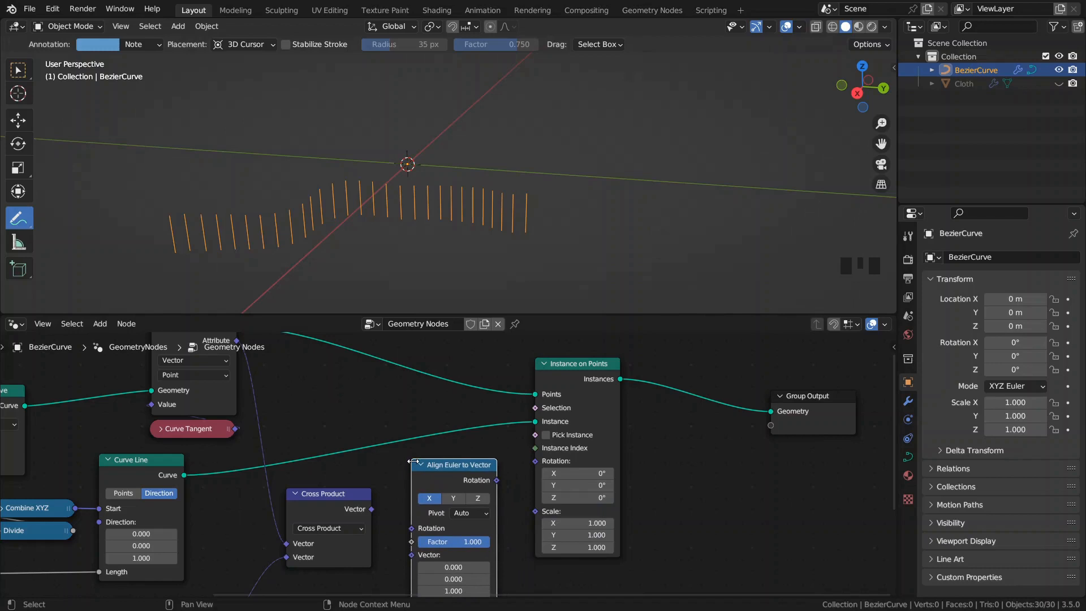
- Connect Cross Product's output to the Vector input of Align Euler to Vector and set its alignment axis to Z
{"action": "middle_click_drag", "start_coordinate": [399, 500], "coordinate": [396, 481]}
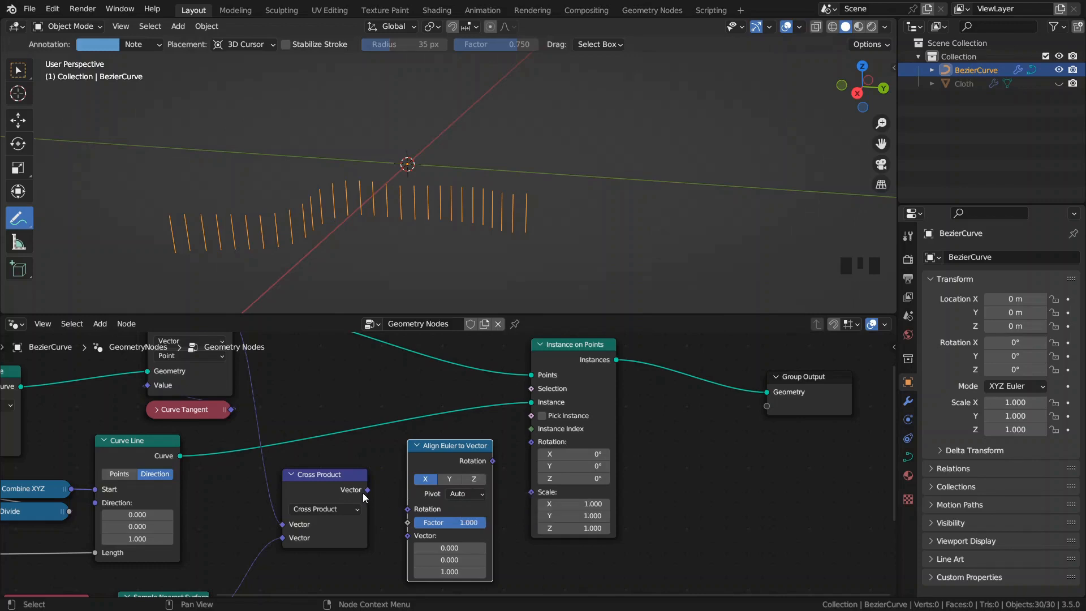
{"action": "left_click_drag", "start_coordinate": [367, 490], "coordinate": [387, 490]}
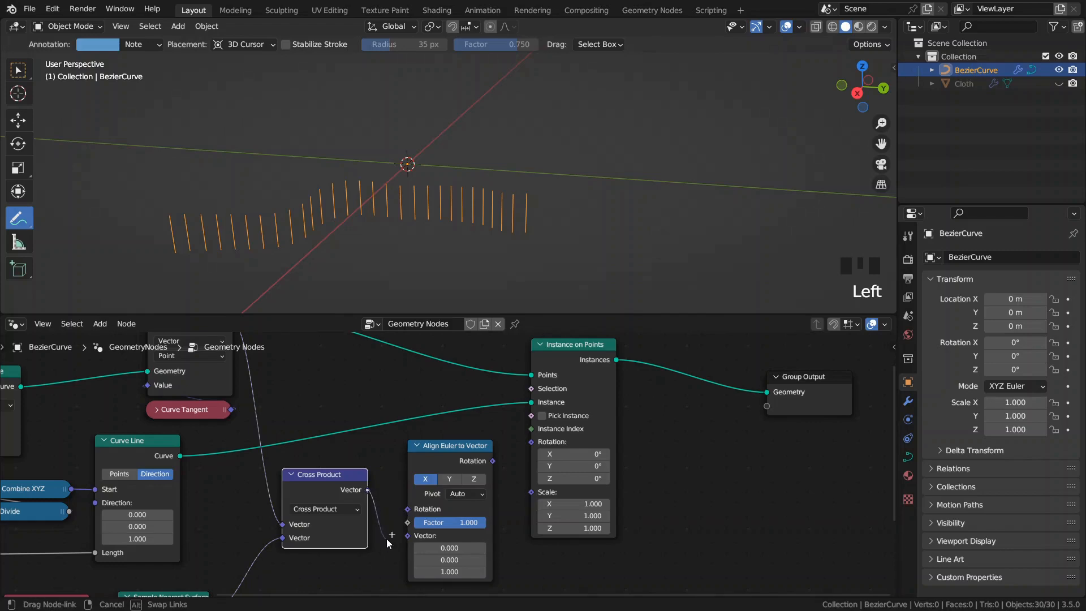
{"action": "left_click_drag", "start_coordinate": [389, 541], "coordinate": [408, 536]}
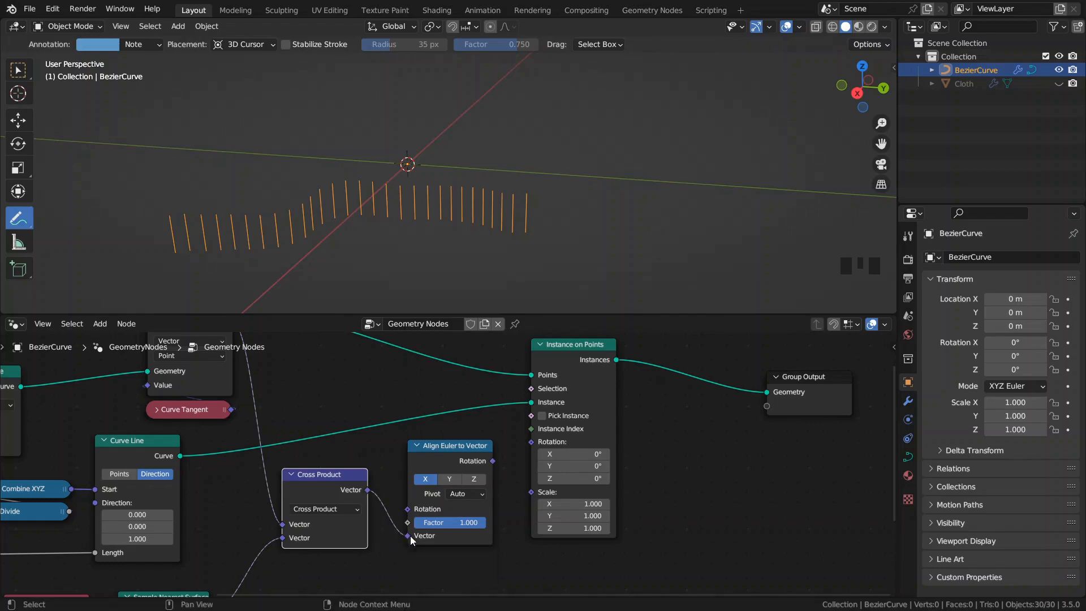
{"action": "left_click", "coordinate": [477, 480]}
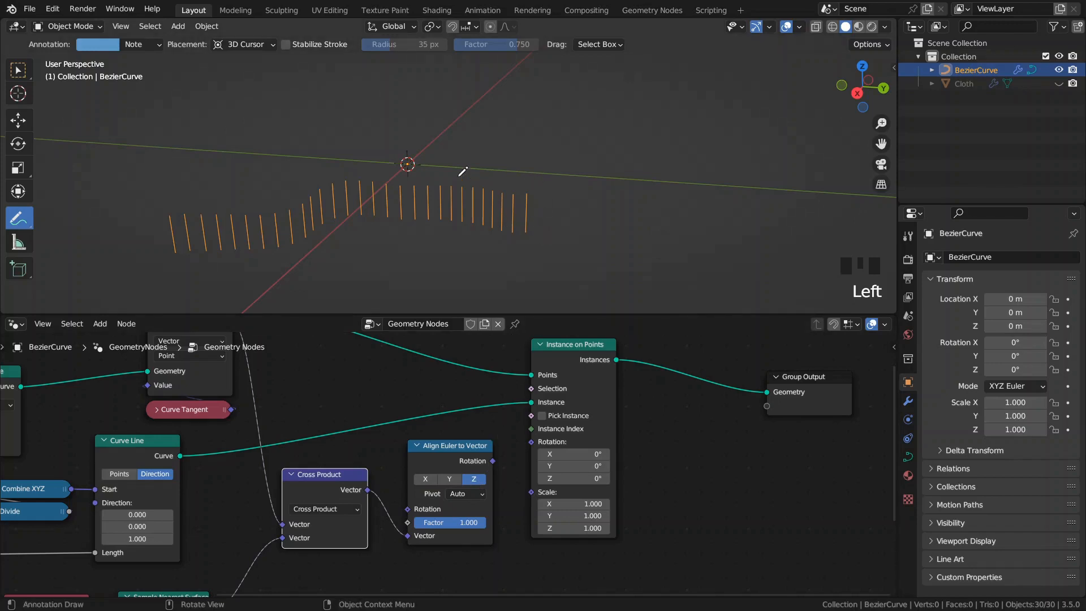
- Sketch an upward annotation stroke along the line instance at the curve's end, and erase it
{"action": "left_click_drag", "start_coordinate": [524, 232], "coordinate": [526, 152]}
{"action": "left_click_drag", "start_coordinate": [527, 193], "coordinate": [538, 210], "text": "ctrl"}
- Connect Align Euler to Vector's Rotation to Instance on Points' Rotation, and briefly show the cloth to compare the line orientation
{"action": "left_click_drag", "start_coordinate": [492, 460], "coordinate": [531, 441]}
{"action": "middle_click_drag", "start_coordinate": [408, 222], "coordinate": [439, 196]}
{"action": "scroll", "coordinate": [395, 238], "scroll_direction": "down", "scroll_amount": 2}
{"action": "scroll", "coordinate": [403, 238], "scroll_direction": "up", "scroll_amount": 2}
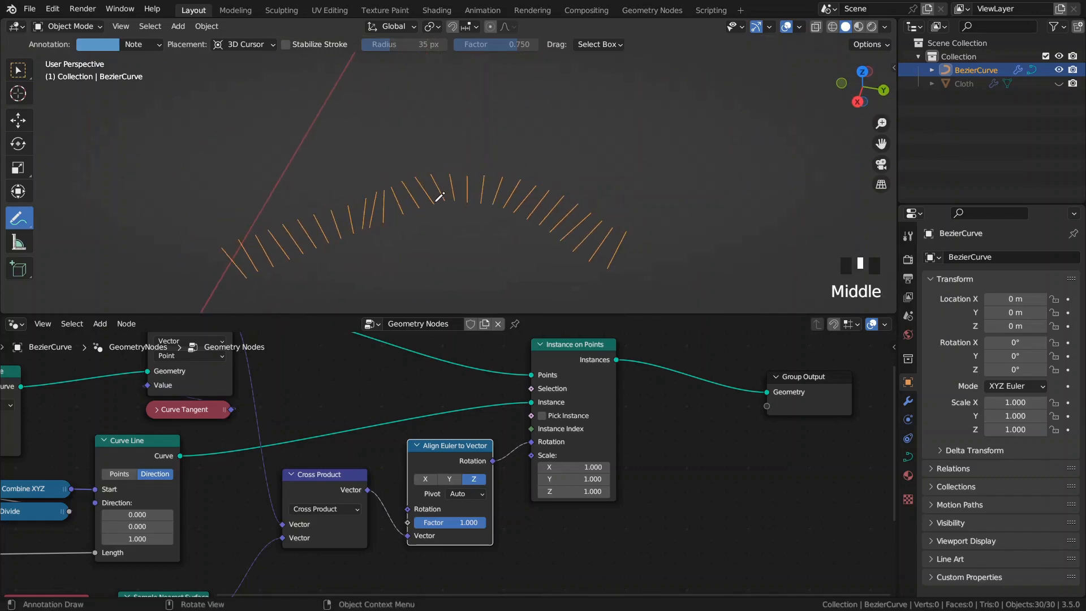
{"action": "left_click", "coordinate": [1059, 83]}
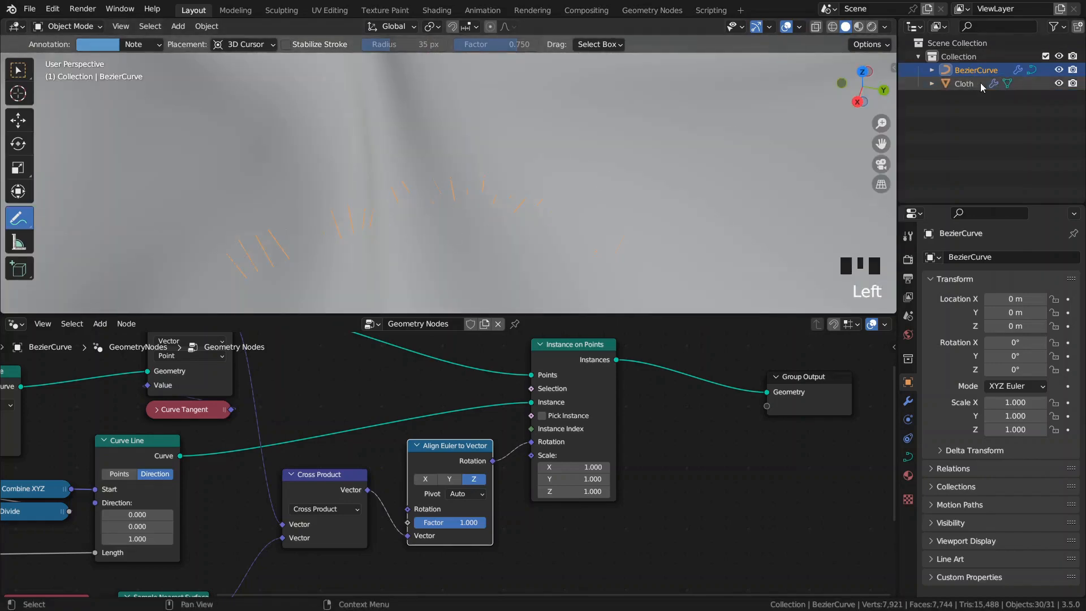
{"action": "left_click", "coordinate": [1059, 83]}
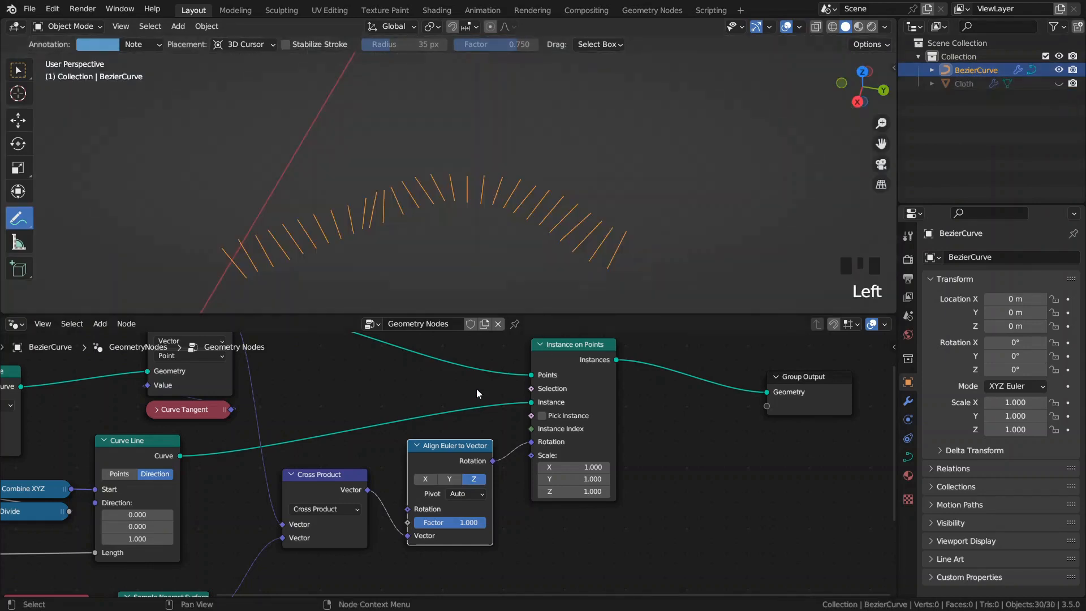
- Set the first value of the Divide node driving Resample Curve's Length to 6.1
{"action": "scroll", "coordinate": [408, 399], "scroll_direction": "down", "scroll_amount": 4}
{"action": "middle_click_drag", "start_coordinate": [235, 419], "coordinate": [495, 422]}
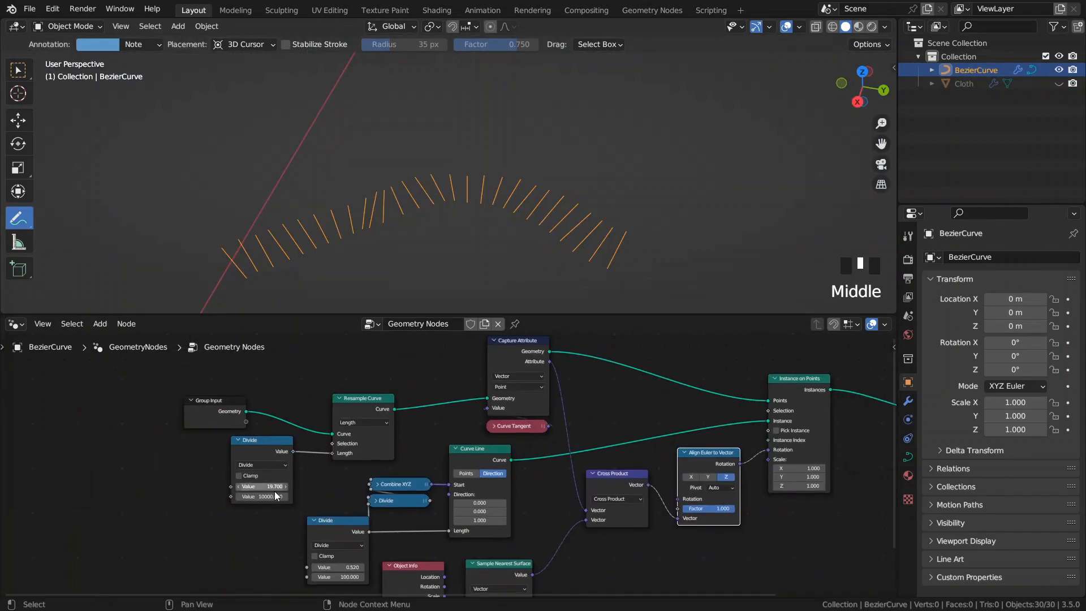
{"action": "scroll", "coordinate": [275, 496], "scroll_direction": "up", "scroll_amount": 3}
{"action": "left_click_drag", "start_coordinate": [222, 493], "coordinate": [254, 493], "text": "shift"}
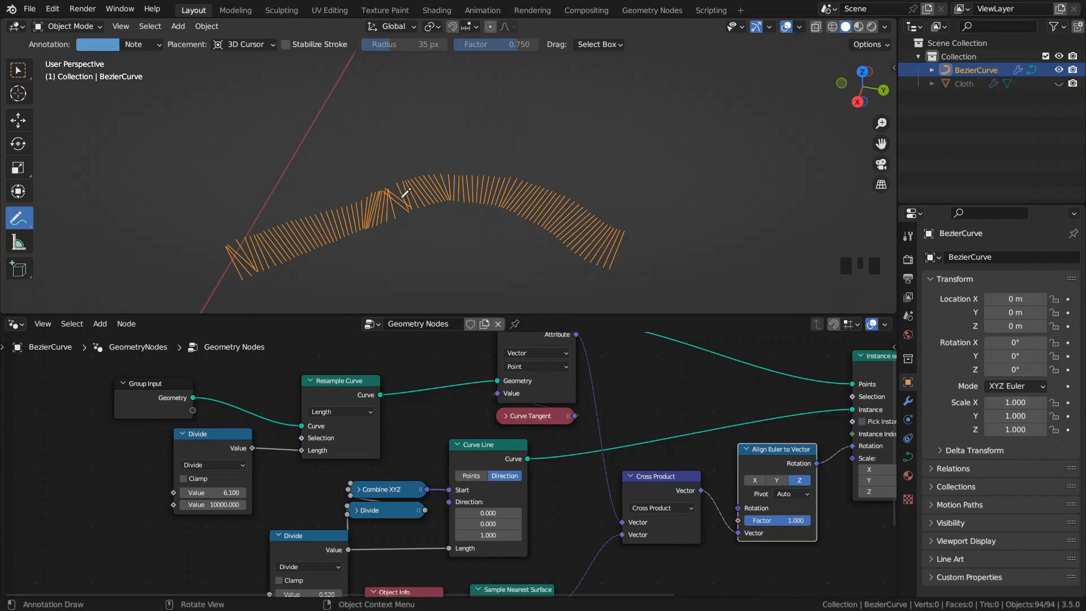
- Add a Random Value node below Instance on Points
{"action": "middle_click_drag", "start_coordinate": [600, 371], "coordinate": [392, 405]}
{"action": "scroll", "coordinate": [430, 447], "scroll_direction": "up", "scroll_amount": 5}
{"action": "middle_click_drag", "start_coordinate": [465, 485], "coordinate": [447, 442]}
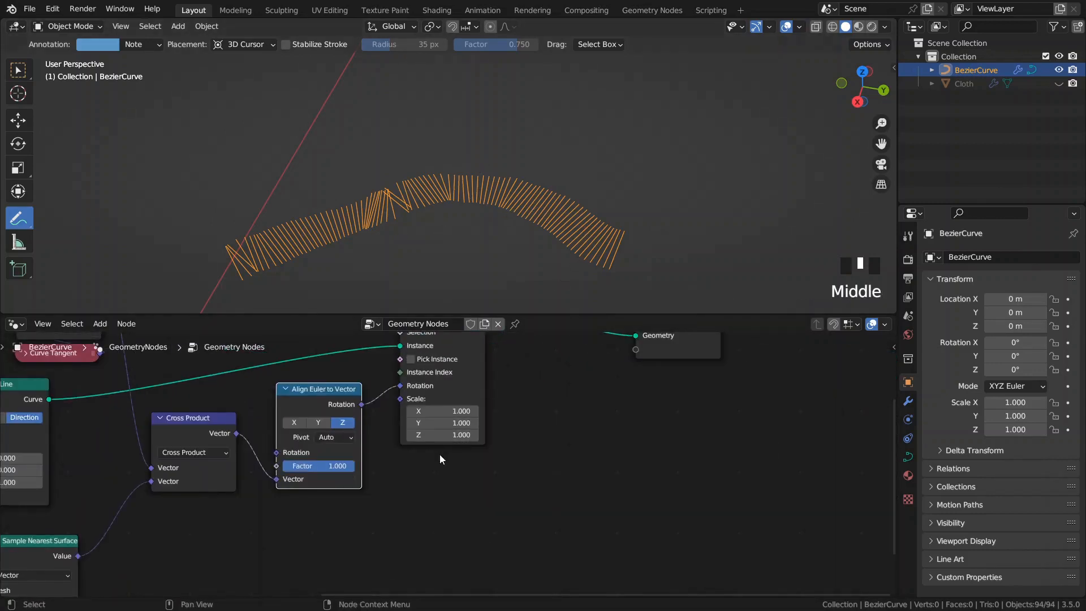
{"action": "key", "text": "space"}
{"action": "type", "text": "ran v"}
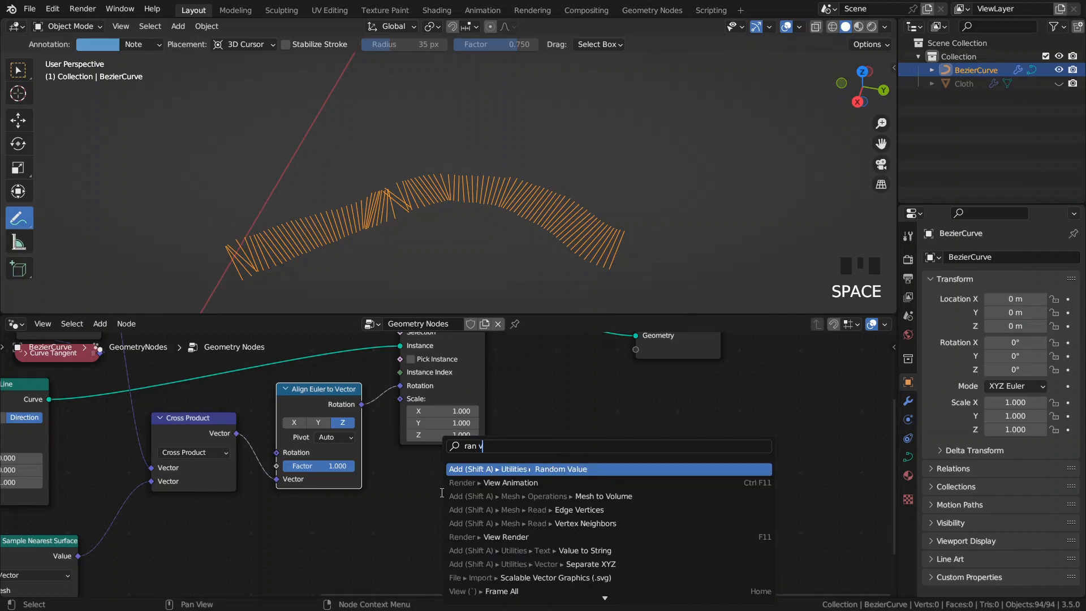
{"action": "key", "text": "Return"}
{"action": "left_click", "coordinate": [406, 479]}
- Connect Random Value to Instance on Points' Scale, with its Min set to 0.5 and Seed to 12
{"action": "left_click_drag", "start_coordinate": [481, 481], "coordinate": [400, 399]}
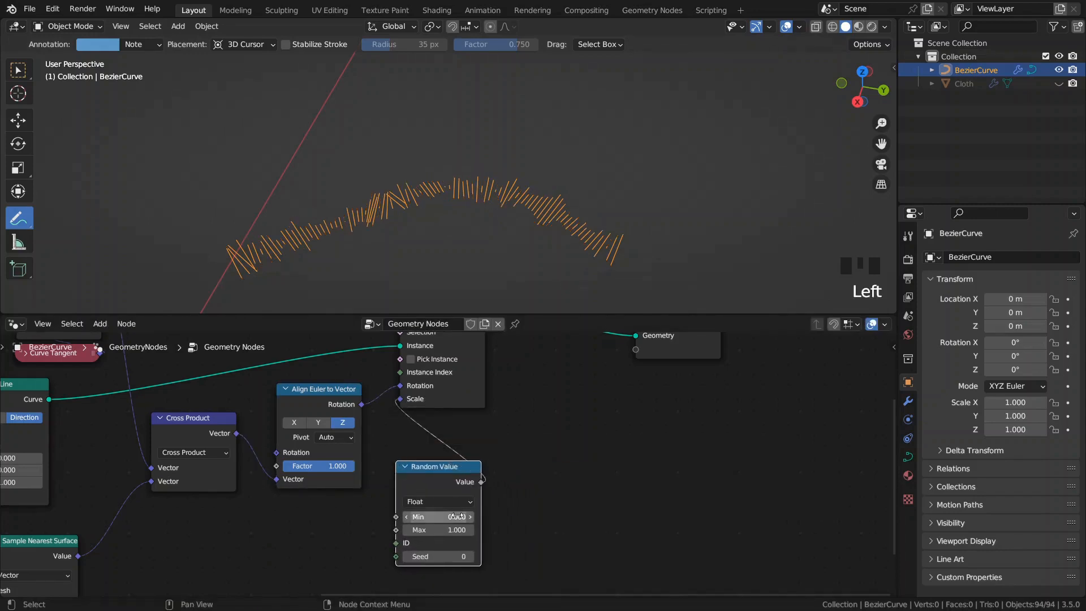
{"action": "left_click_drag", "start_coordinate": [445, 516], "coordinate": [445, 516]}
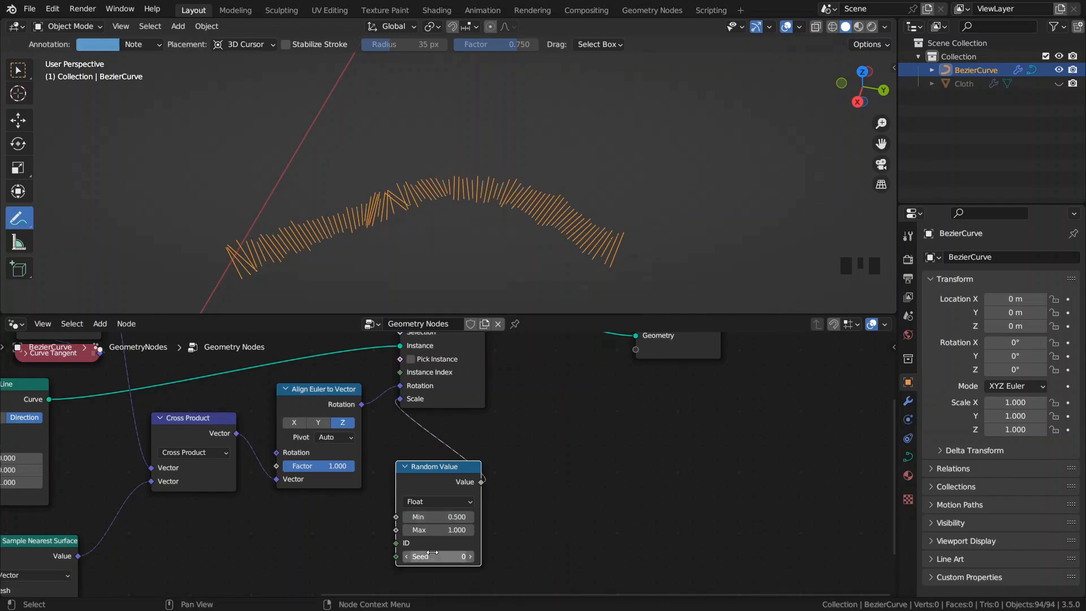
{"action": "left_click_drag", "start_coordinate": [440, 556], "coordinate": [455, 556]}
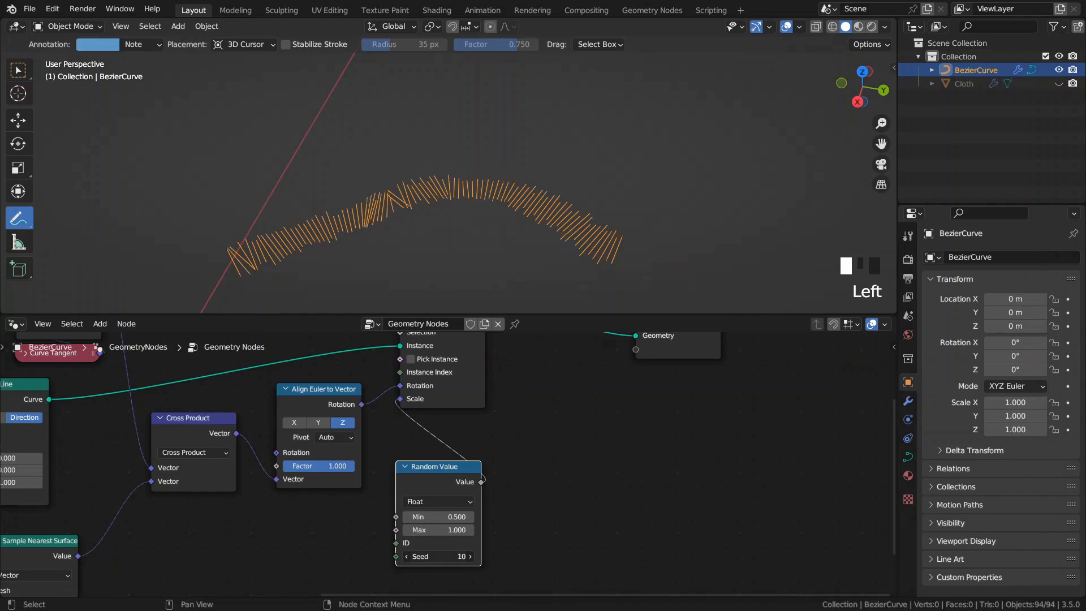
- Move Group Output farther away from Instance on Points and tuck Random Value directly beneath Instance on Points
{"action": "middle_click_drag", "start_coordinate": [558, 409], "coordinate": [330, 479]}
{"action": "left_click_drag", "start_coordinate": [485, 431], "coordinate": [773, 405]}
{"action": "middle_click_drag", "start_coordinate": [318, 519], "coordinate": [373, 475]}
{"action": "left_click_drag", "start_coordinate": [277, 506], "coordinate": [282, 463]}
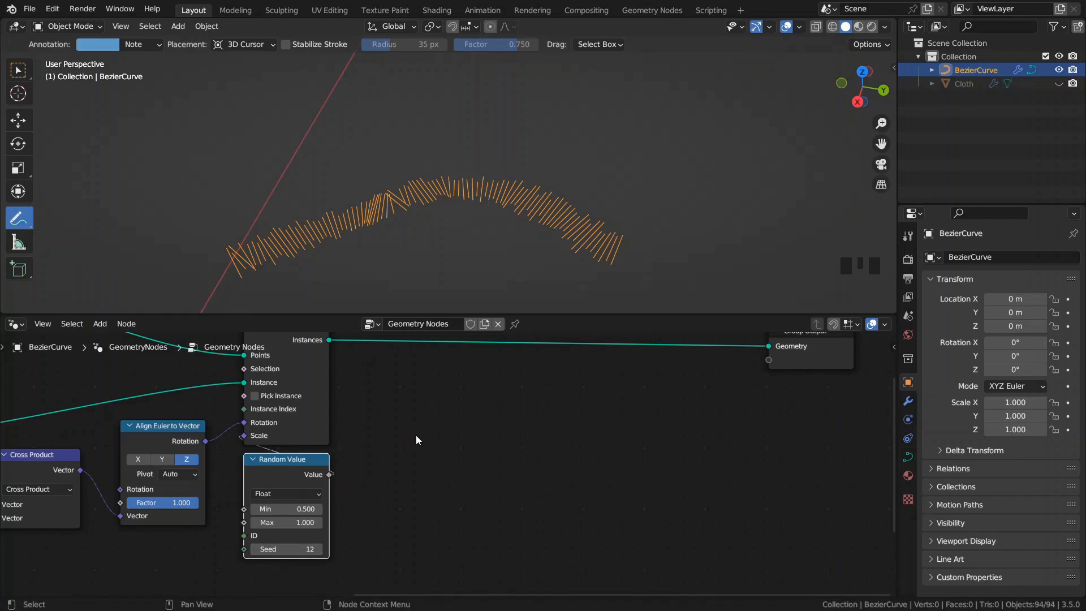
- Draw four separate vertical annotation strokes above the end of the stitched curve
{"action": "middle_click_drag", "start_coordinate": [457, 371], "coordinate": [412, 436]}
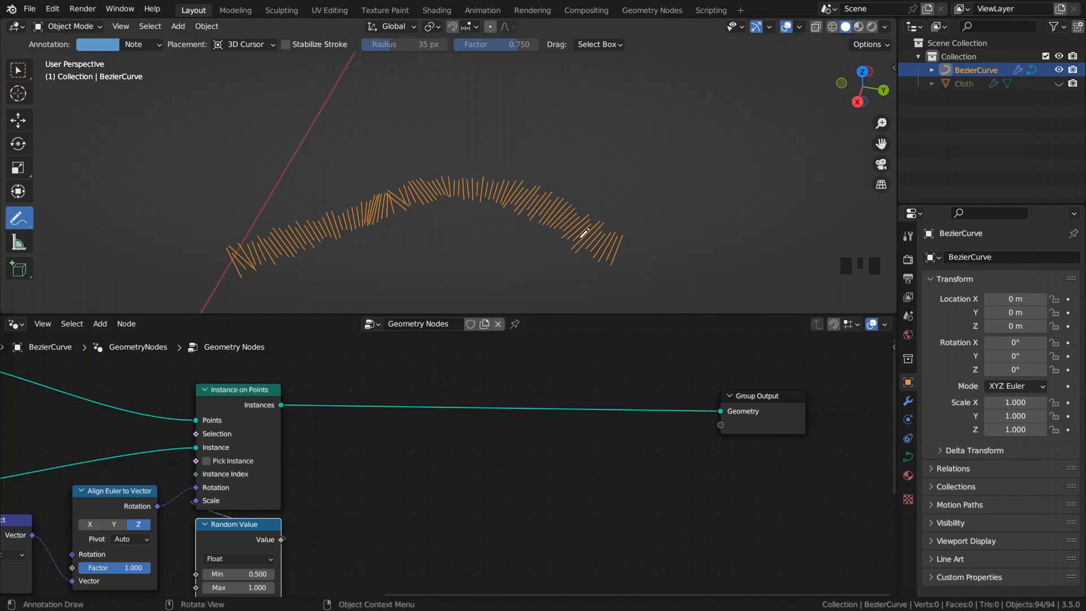
{"action": "mouse_move", "coordinate": [544, 107]}
{"action": "left_mouse_down"}
{"action": "mouse_move", "coordinate": [541, 151]}
{"action": "mouse_move", "coordinate": [560, 140]}
{"action": "mouse_move", "coordinate": [558, 150]}
{"action": "left_mouse_up"}
{"action": "left_click", "coordinate": [585, 100]}
{"action": "mouse_move", "coordinate": [586, 101]}
{"action": "left_mouse_down"}
{"action": "mouse_move", "coordinate": [586, 143]}
{"action": "mouse_move", "coordinate": [616, 141]}
{"action": "left_mouse_up"}
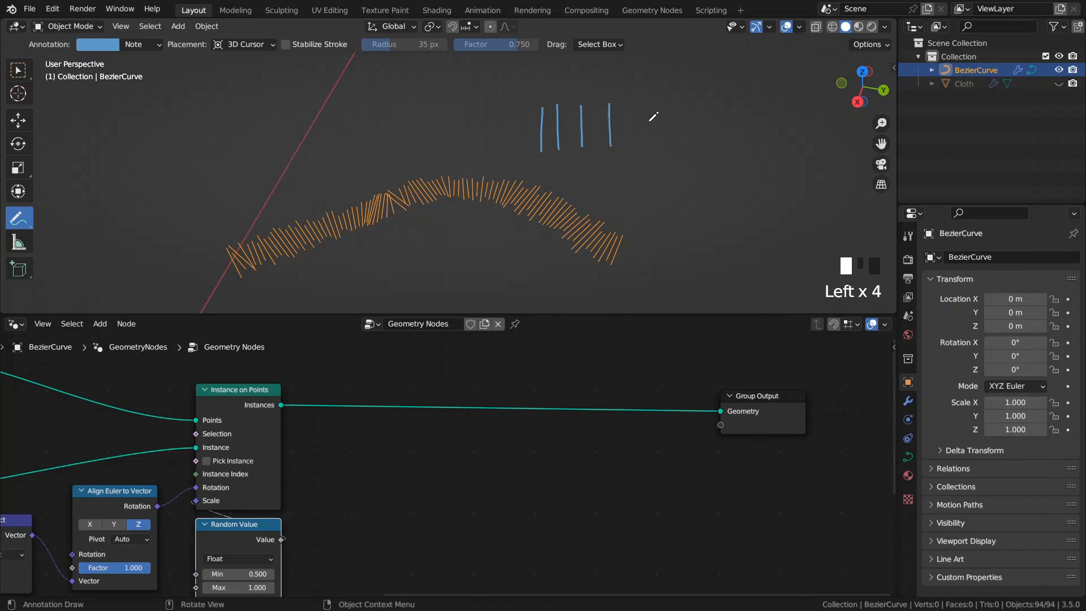
- Mute the Random Value node and move Group Output farther away to free space after Instance on Points
{"action": "middle_click_drag", "start_coordinate": [271, 531], "coordinate": [364, 460]}
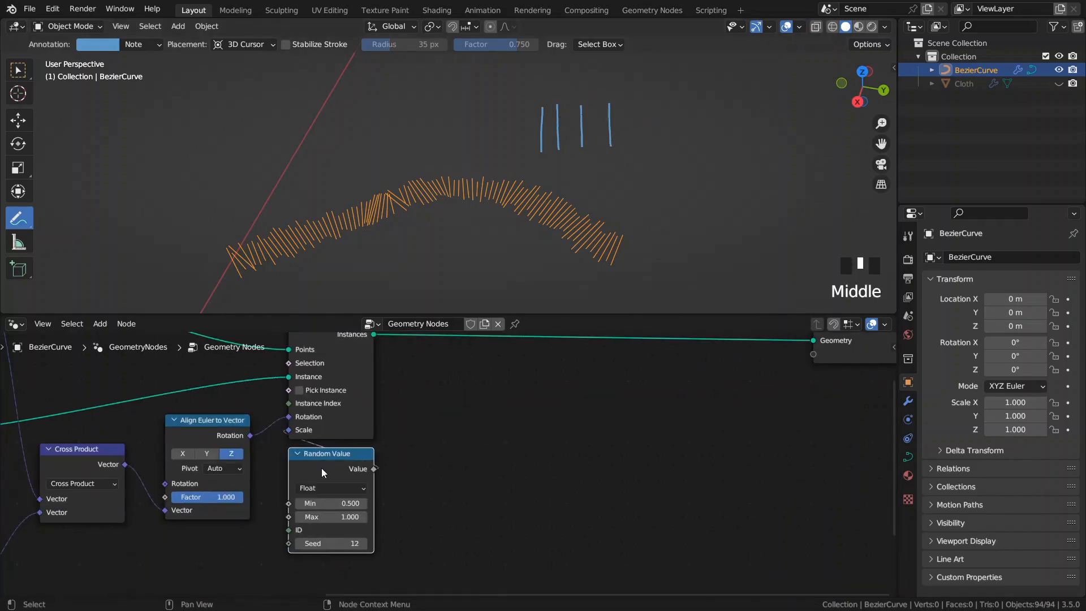
{"action": "key", "text": "m"}
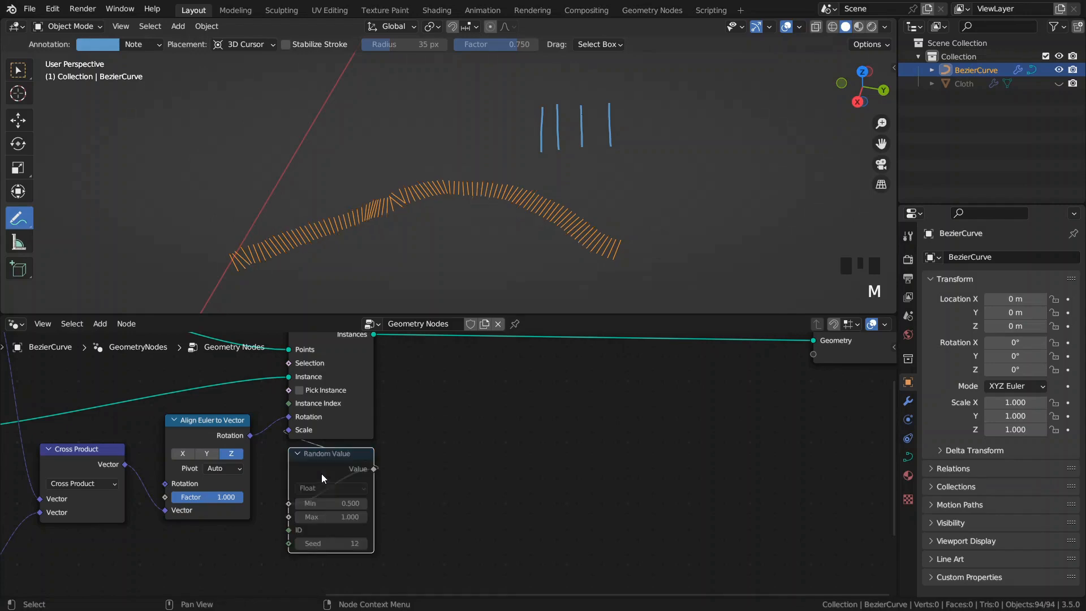
{"action": "middle_click_drag", "start_coordinate": [576, 331], "coordinate": [439, 448]}
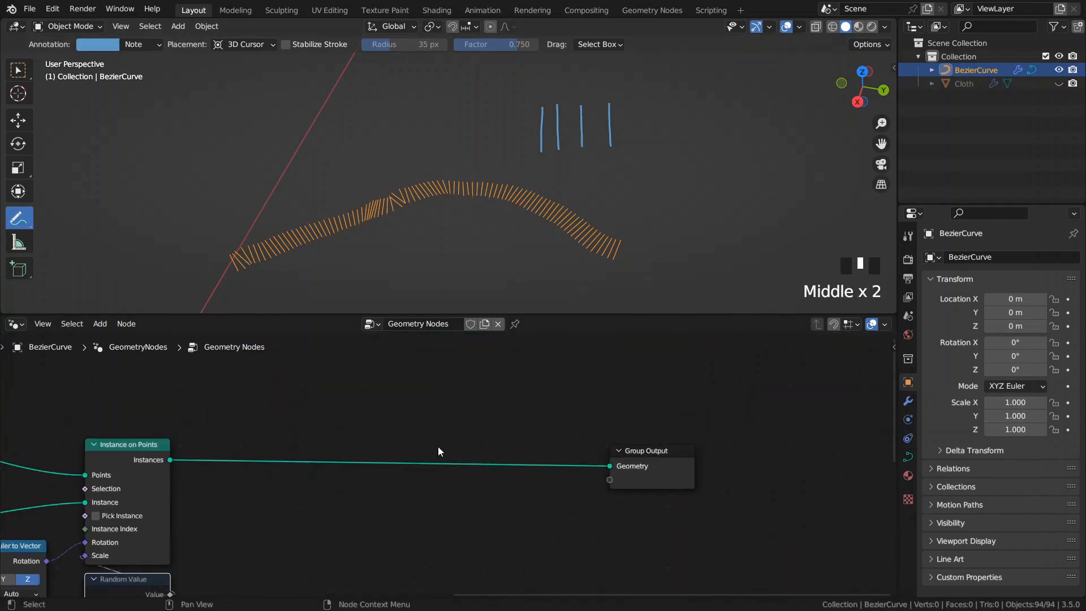
{"action": "left_click_drag", "start_coordinate": [660, 451], "coordinate": [701, 452]}
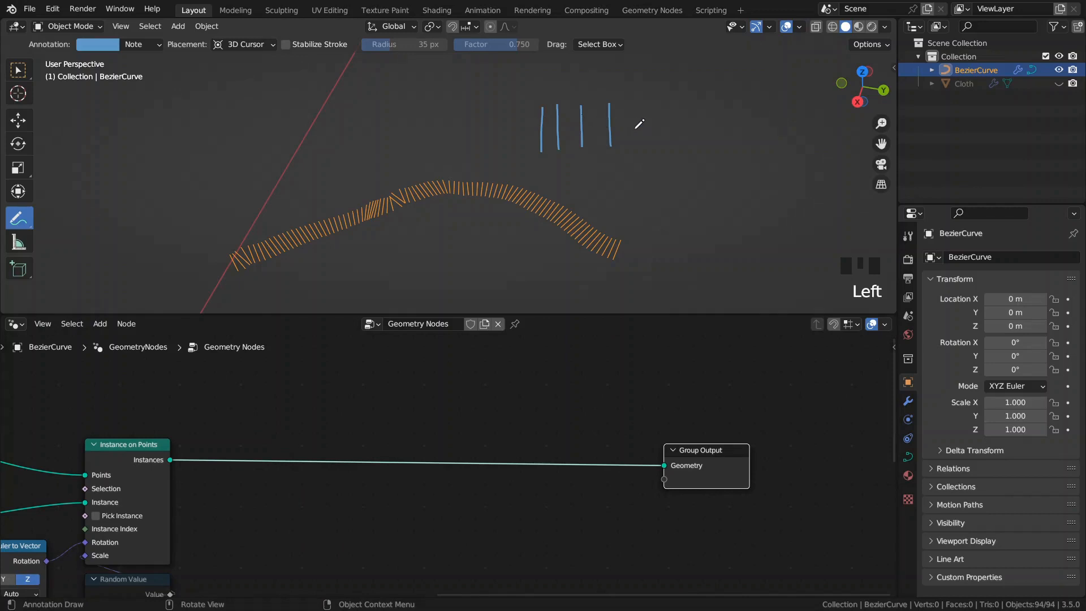
- Sketch an arrow from the four strokes to a crisscross stroke pattern, plus opposing direction arrows above and below the strokes
{"action": "left_click_drag", "start_coordinate": [634, 130], "coordinate": [667, 136]}
{"action": "mouse_move", "coordinate": [718, 101]}
{"action": "left_mouse_down"}
{"action": "mouse_move", "coordinate": [706, 141]}
{"action": "mouse_move", "coordinate": [739, 149]}
{"action": "mouse_move", "coordinate": [735, 137]}
{"action": "mouse_move", "coordinate": [756, 140]}
{"action": "left_mouse_up"}
{"action": "mouse_move", "coordinate": [733, 100]}
{"action": "left_mouse_down"}
{"action": "mouse_move", "coordinate": [714, 148]}
{"action": "mouse_move", "coordinate": [756, 122]}
{"action": "mouse_move", "coordinate": [764, 137]}
{"action": "left_mouse_up"}
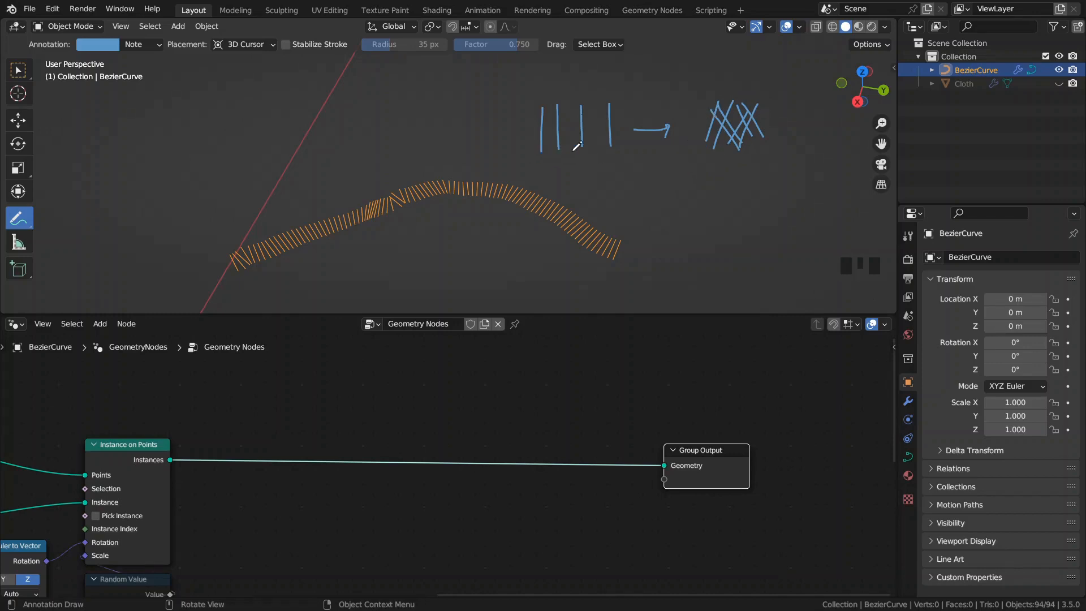
{"action": "left_click_drag", "start_coordinate": [548, 167], "coordinate": [628, 157]}
{"action": "left_click_drag", "start_coordinate": [616, 85], "coordinate": [546, 92]}
- Insert a Set Position node between Instance on Points and Group Output
{"action": "middle_click_drag", "start_coordinate": [303, 499], "coordinate": [446, 480]}
{"action": "key", "text": "space"}
{"action": "type", "text": "set"}
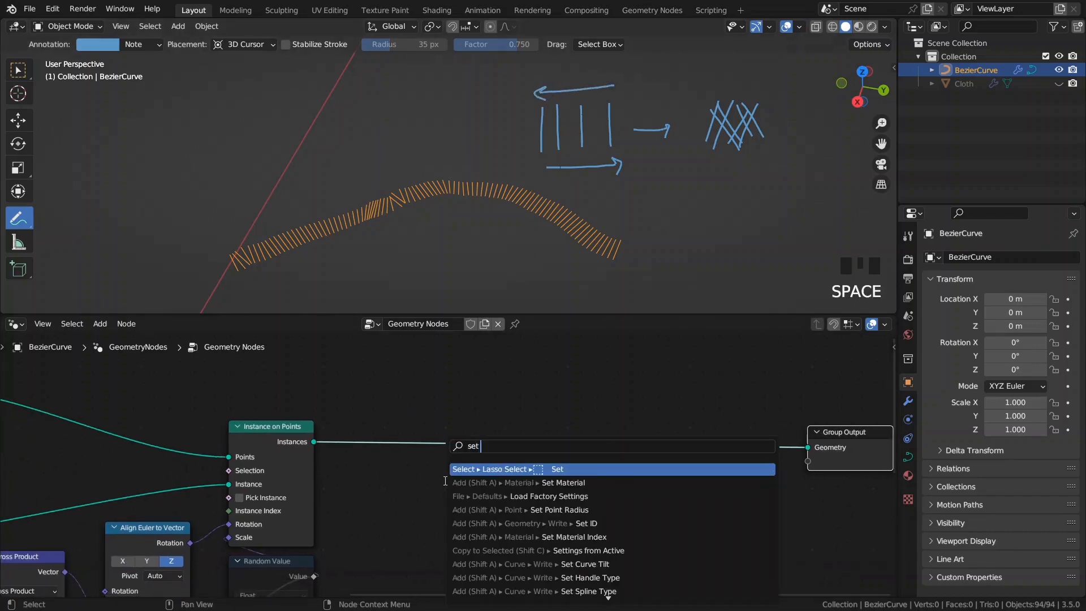
{"action": "type", "text": " po"}
{"action": "key", "text": "Return"}
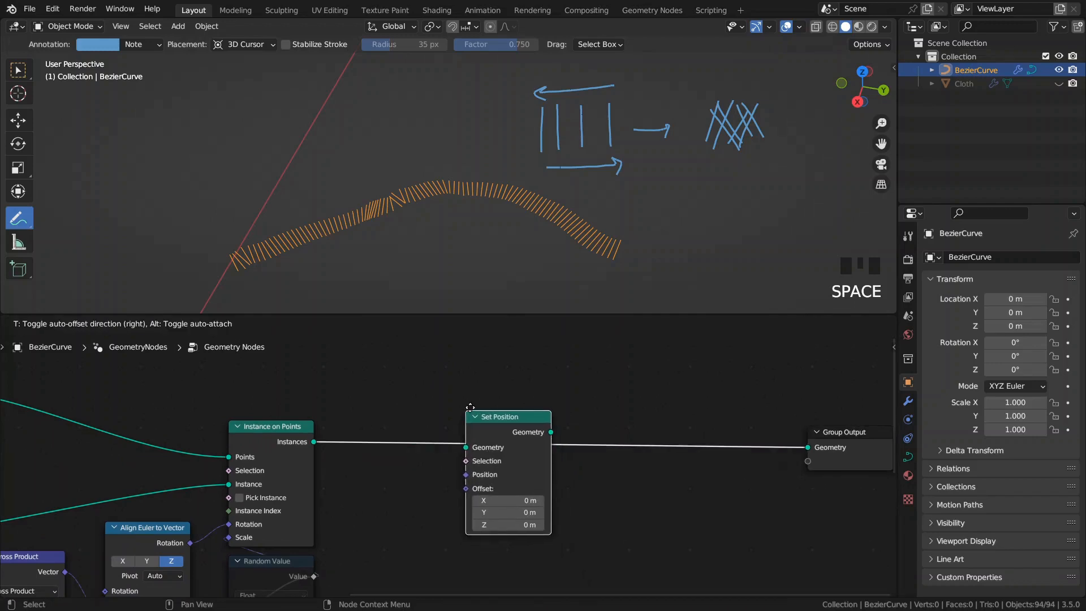
{"action": "left_click", "coordinate": [480, 412]}
- Connect an Endpoint Selection node with End Size 0 to Set Position's Selection, and move both nodes farther from Instance on Points
{"action": "left_click_drag", "start_coordinate": [481, 467], "coordinate": [428, 400]}
{"action": "type", "text": "end"}
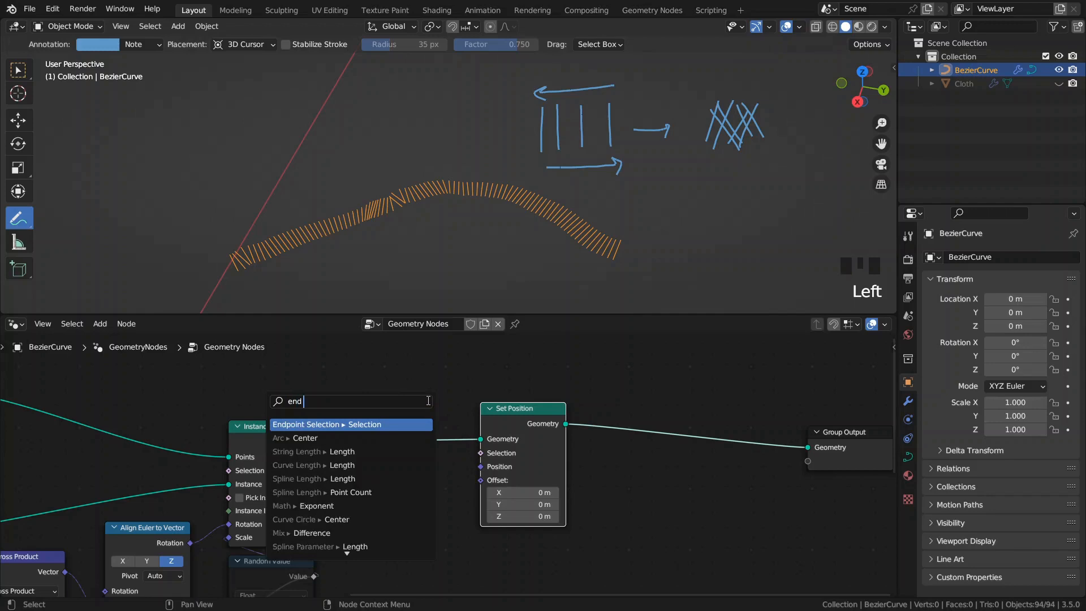
{"action": "key", "text": "Return"}
{"action": "left_click", "coordinate": [365, 409]}
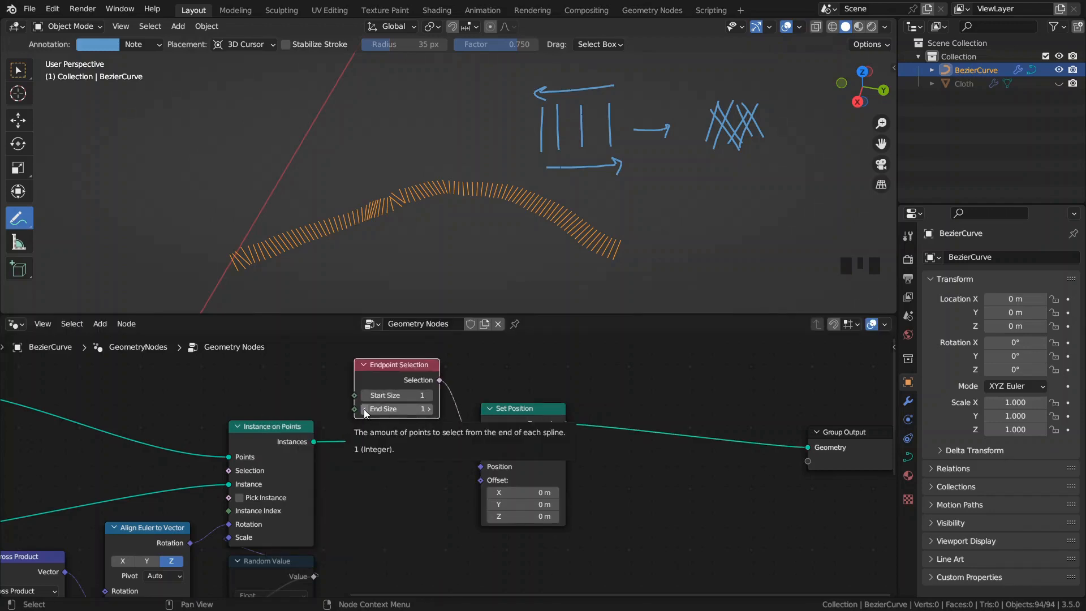
{"action": "left_click", "coordinate": [364, 409]}
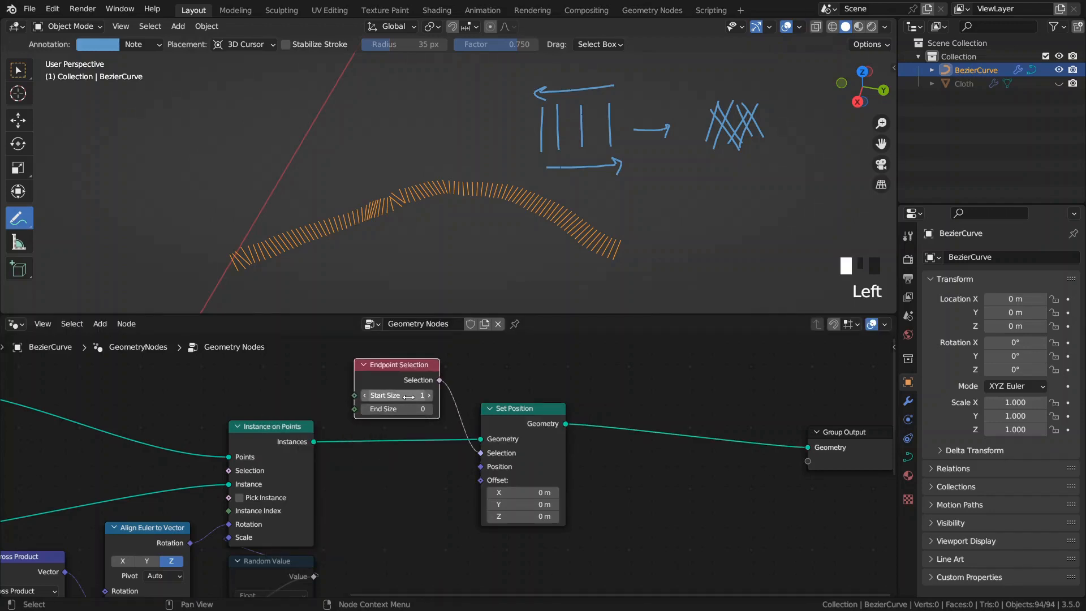
{"action": "left_click_drag", "start_coordinate": [546, 451], "coordinate": [647, 451]}
{"action": "left_click_drag", "start_coordinate": [402, 380], "coordinate": [505, 375]}
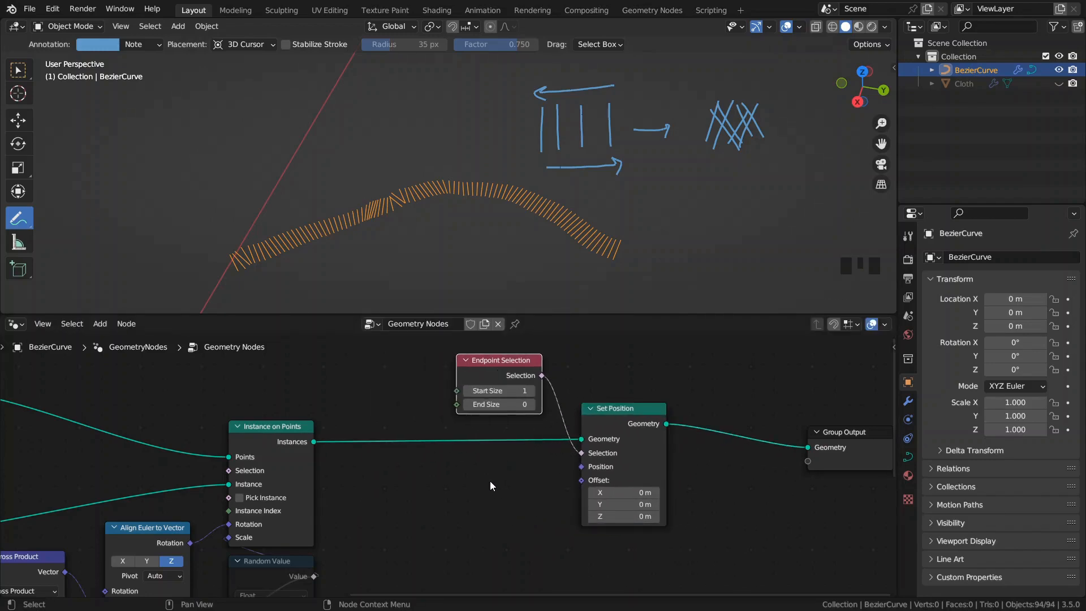
- Feed the captured curve tangent attribute through a vector Scale node into Set Position's Offset
{"action": "scroll", "coordinate": [491, 477], "scroll_direction": "down", "scroll_amount": 5}
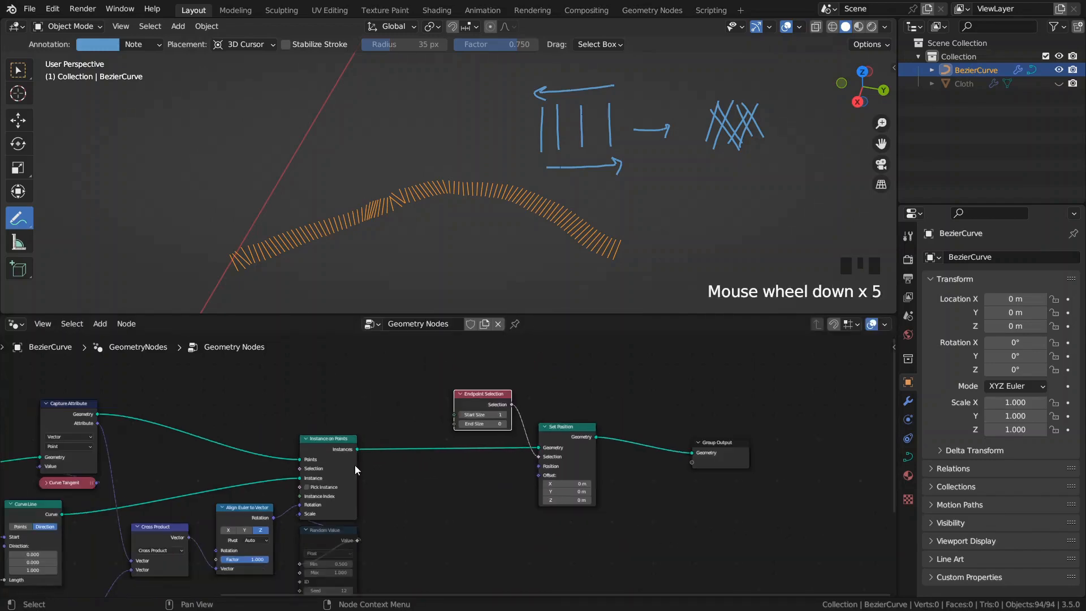
{"action": "scroll", "coordinate": [146, 456], "scroll_direction": "up", "scroll_amount": 3}
{"action": "left_click_drag", "start_coordinate": [26, 411], "coordinate": [488, 484]}
{"action": "type", "text": "sc"}
{"action": "key", "text": "Return"}
{"action": "left_click", "coordinate": [515, 465]}
{"action": "left_click", "coordinate": [506, 496]}
{"action": "left_click", "coordinate": [515, 495]}
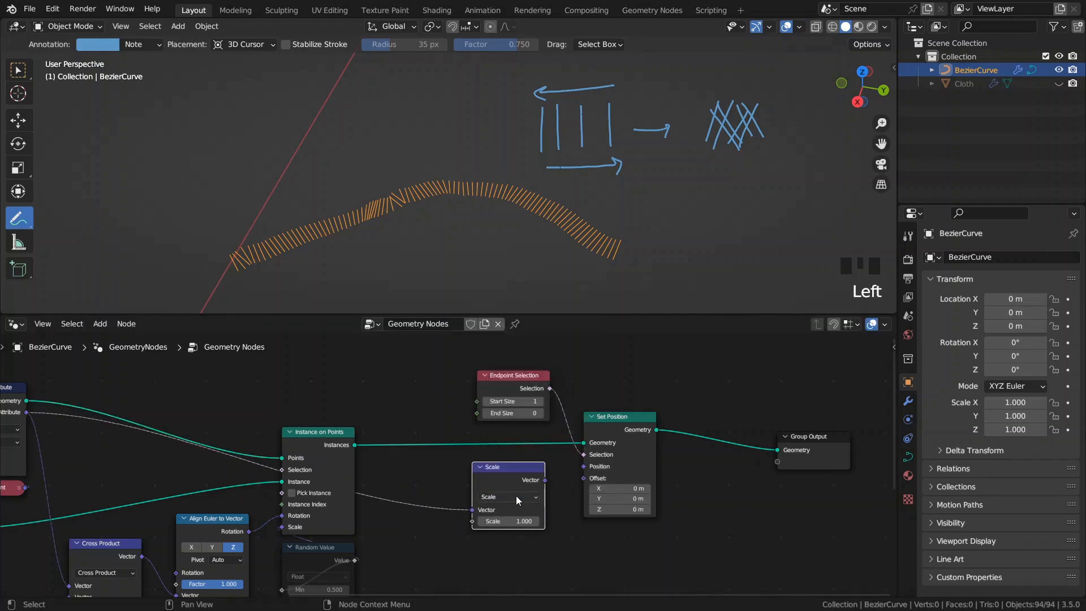
{"action": "left_click_drag", "start_coordinate": [545, 480], "coordinate": [586, 478]}
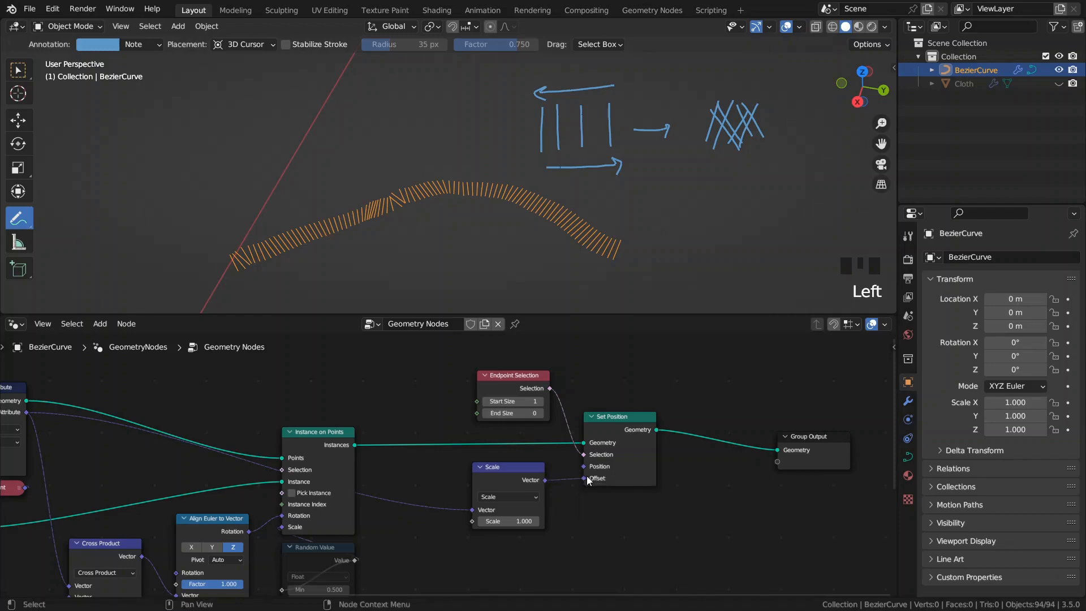
- Try out different factors, including negative ones, on the Scale node feeding the Offset
{"action": "left_click_drag", "start_coordinate": [515, 521], "coordinate": [527, 521]}
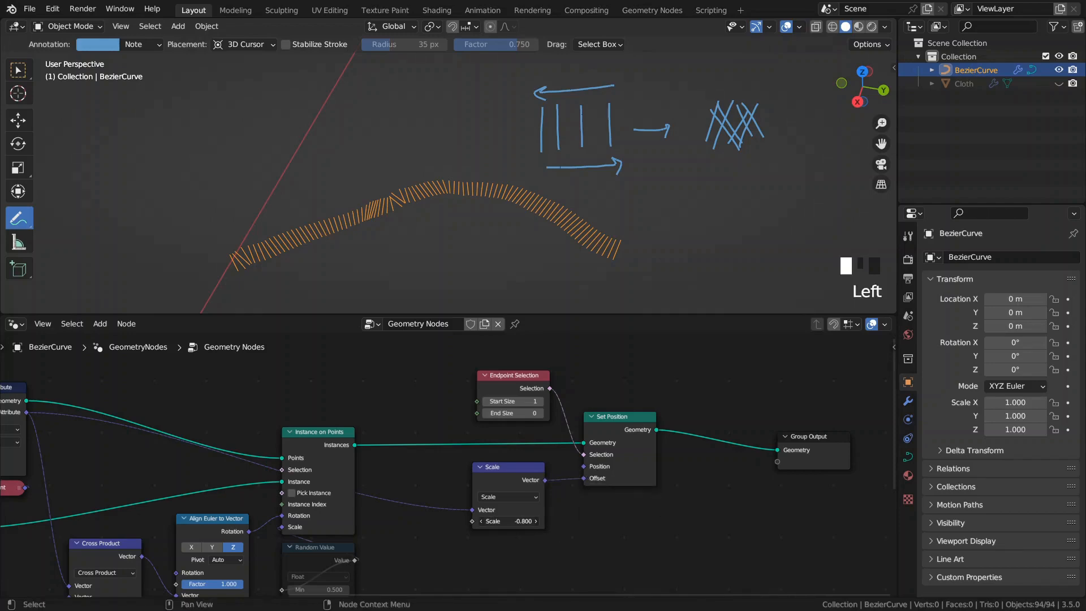
{"action": "left_click_drag", "start_coordinate": [516, 521], "coordinate": [532, 521]}
{"action": "left_click_drag", "start_coordinate": [532, 521], "coordinate": [516, 521]}
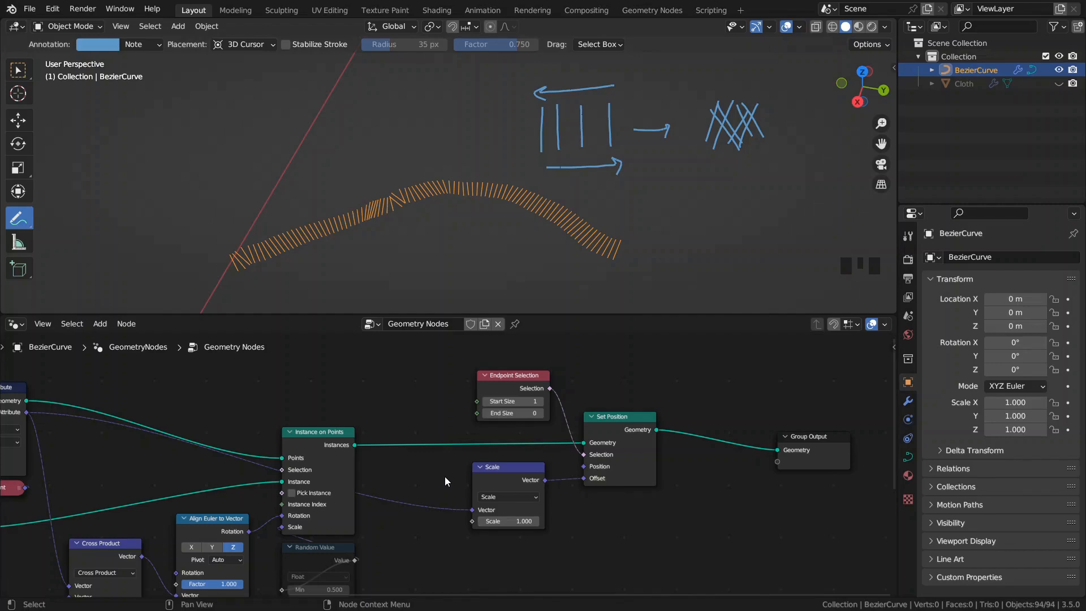
- Insert a Realize Instances node directly after Instance on Points
{"action": "key", "text": "space"}
{"action": "type", "text": "real"}
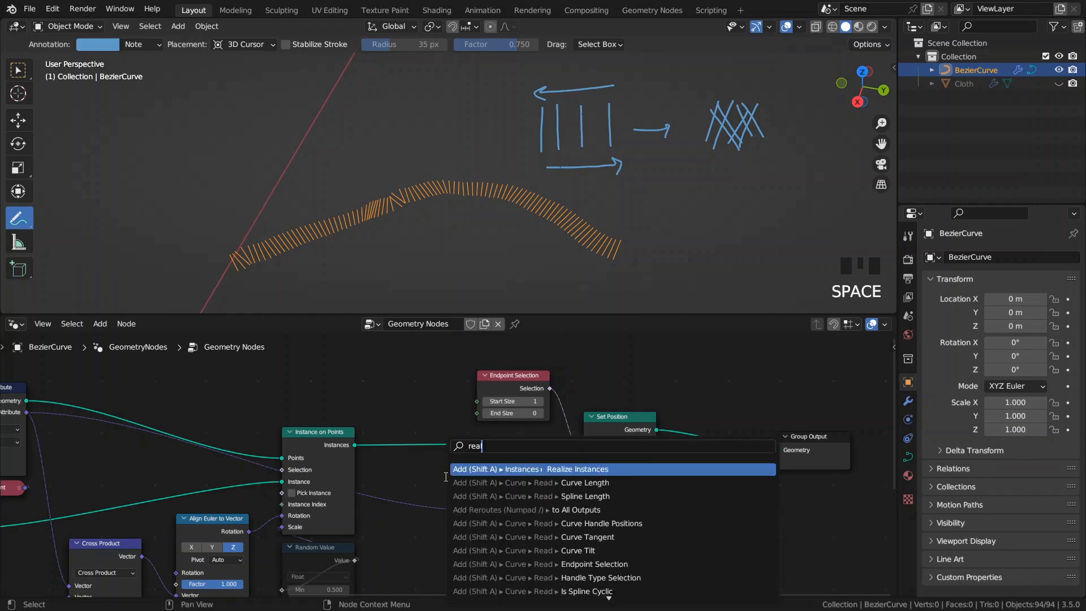
{"action": "key", "text": "Return"}
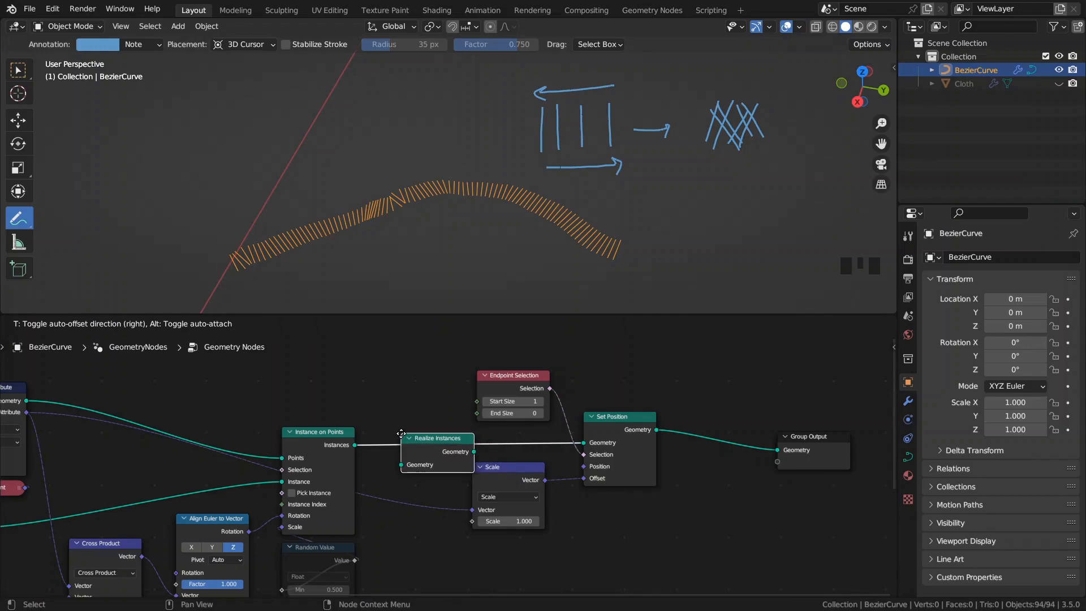
{"action": "left_click", "coordinate": [397, 433]}
{"action": "middle_click_drag", "start_coordinate": [498, 424], "coordinate": [380, 424]}
- Move Endpoint Selection, Scale, Set Position and Group Output farther away from Realize Instances to free space between them
{"action": "left_click_drag", "start_coordinate": [355, 351], "coordinate": [503, 509]}
{"action": "key", "text": "g"}
{"action": "left_click", "coordinate": [593, 544]}
{"action": "left_click_drag", "start_coordinate": [666, 402], "coordinate": [730, 502], "text": "shift"}
{"action": "key", "text": "g"}
{"action": "left_click", "coordinate": [862, 500]}
{"action": "middle_click_drag", "start_coordinate": [565, 453], "coordinate": [541, 445]}
{"action": "left_click", "coordinate": [541, 463]}
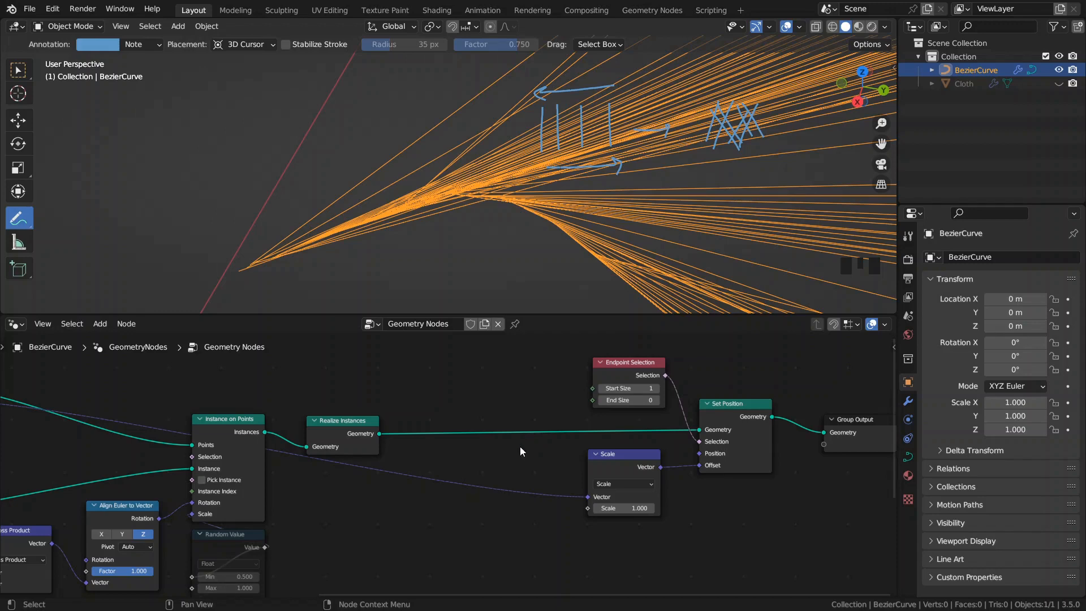
- Add a Random Value node and connect its output to the factor of the Scale node
{"action": "key", "text": "space"}
{"action": "type", "text": "ran v"}
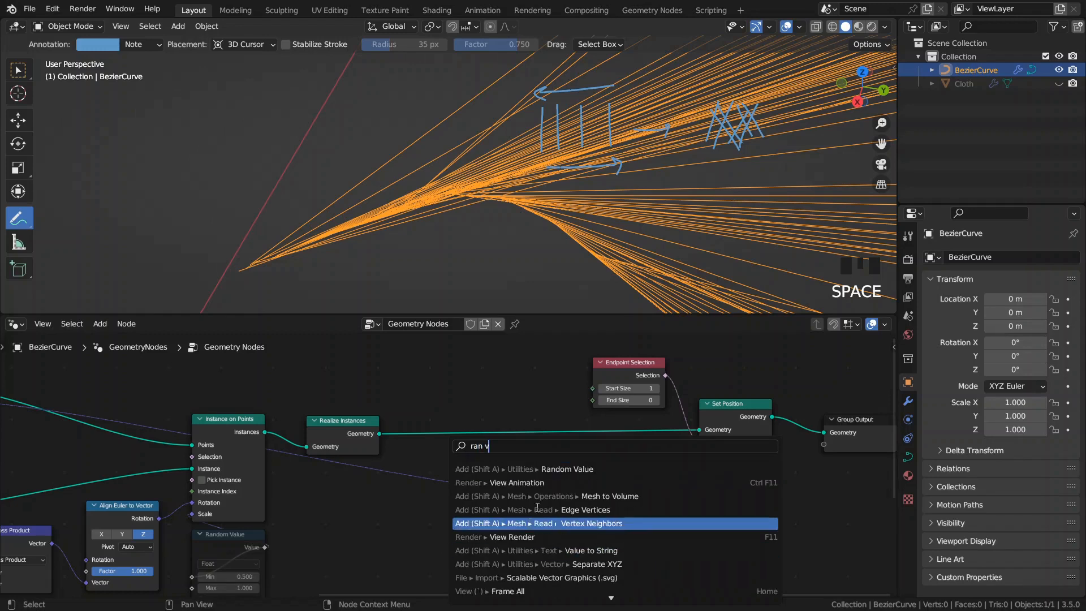
{"action": "left_click", "coordinate": [469, 469]}
{"action": "left_click", "coordinate": [430, 504]}
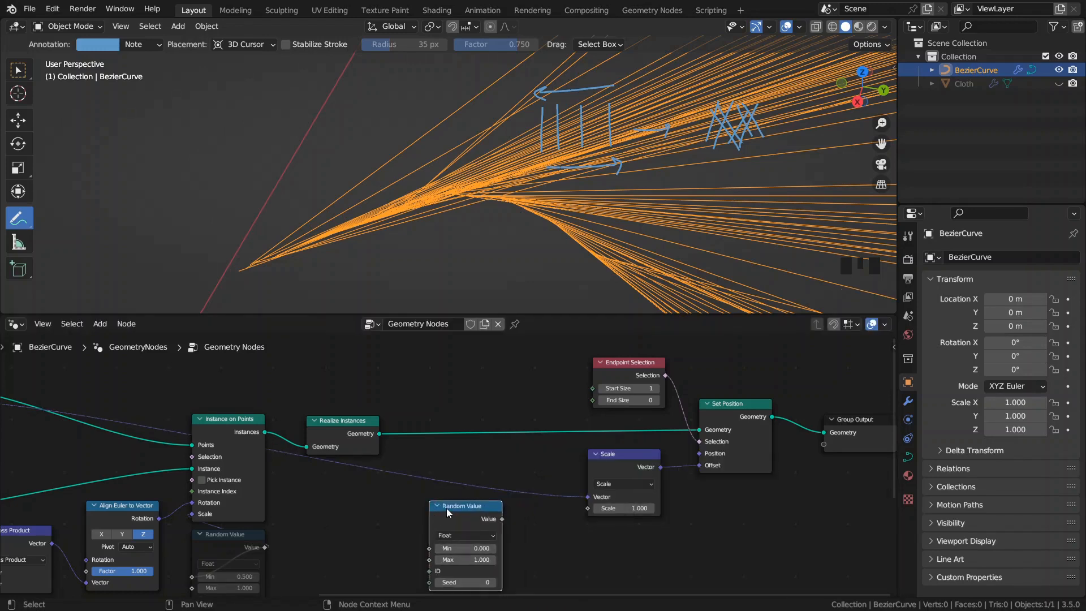
{"action": "scroll", "coordinate": [446, 508], "scroll_direction": "up", "scroll_amount": 4}
{"action": "left_click_drag", "start_coordinate": [520, 506], "coordinate": [637, 490]}
{"action": "middle_click_drag", "start_coordinate": [567, 542], "coordinate": [567, 500]}
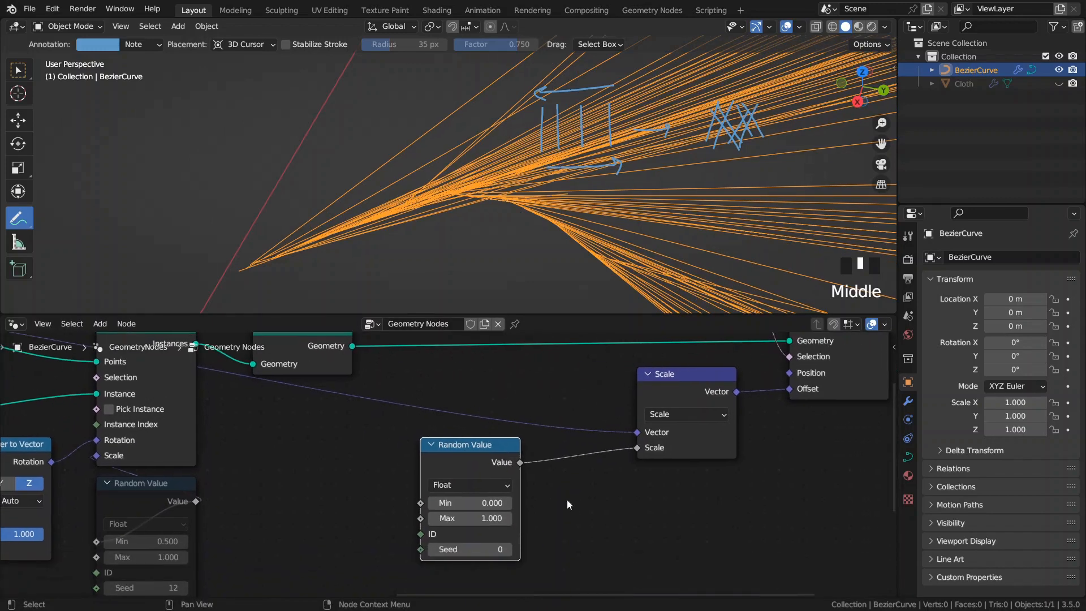
- Set the new Random Value node's Seed to 38 and move it closer to the Scale node
{"action": "left_click_drag", "start_coordinate": [465, 550], "coordinate": [486, 550]}
{"action": "left_click_drag", "start_coordinate": [483, 456], "coordinate": [543, 456]}
{"action": "middle_click_drag", "start_coordinate": [383, 470], "coordinate": [436, 480]}
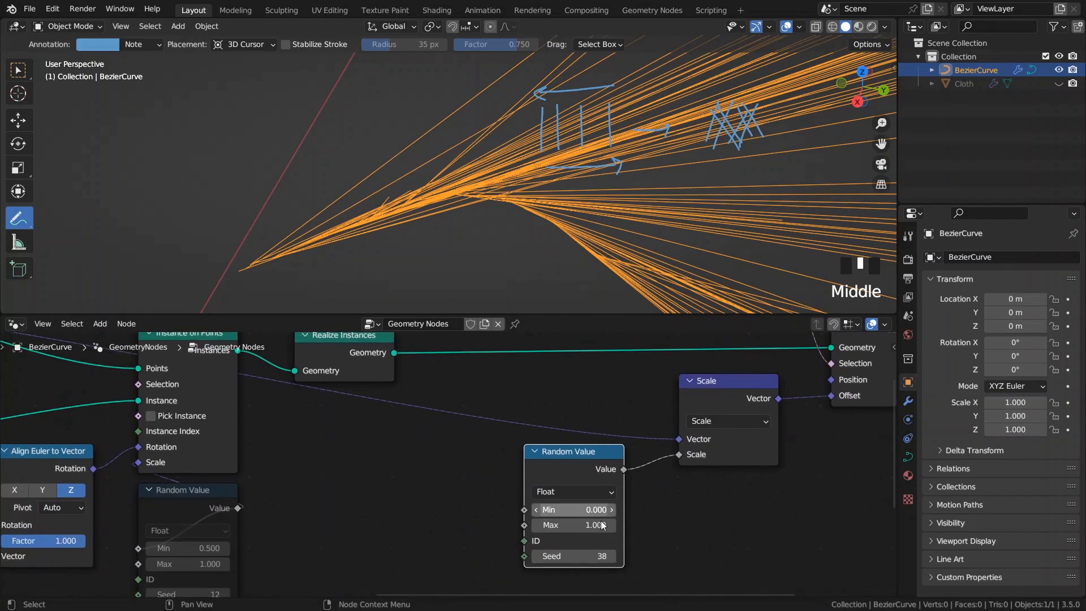
- Set the new Random Value node's Min to -0.1 and Max to 0.1
{"action": "left_click", "coordinate": [573, 509]}
{"action": "key", "text": "BackSpace"}
{"action": "type", "text": "-.1"}
{"action": "key", "text": "Return"}
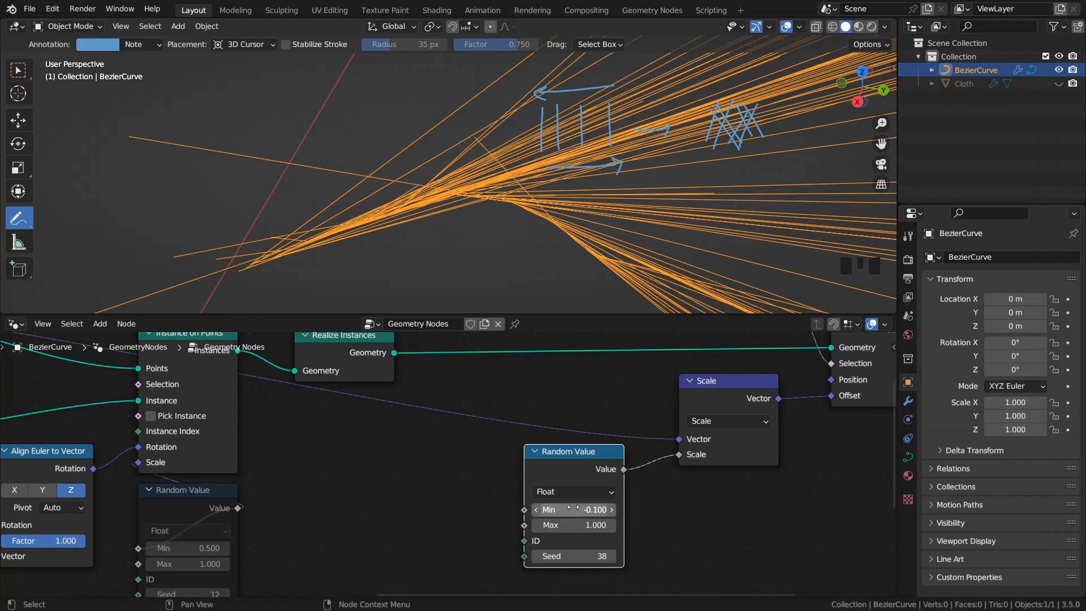
{"action": "left_click", "coordinate": [585, 526]}
{"action": "type", "text": ".1"}
{"action": "key", "text": "Return"}
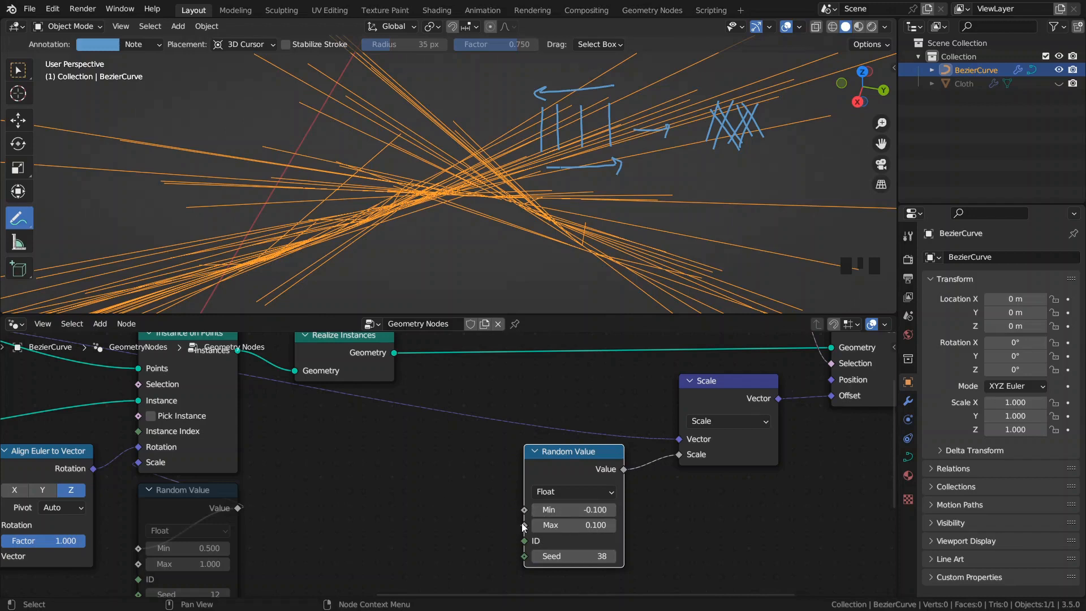
- Drive Random Value's Max with a Divide math node whose divisor is 1000
{"action": "left_click_drag", "start_coordinate": [523, 525], "coordinate": [336, 452]}
{"action": "type", "text": "divi"}
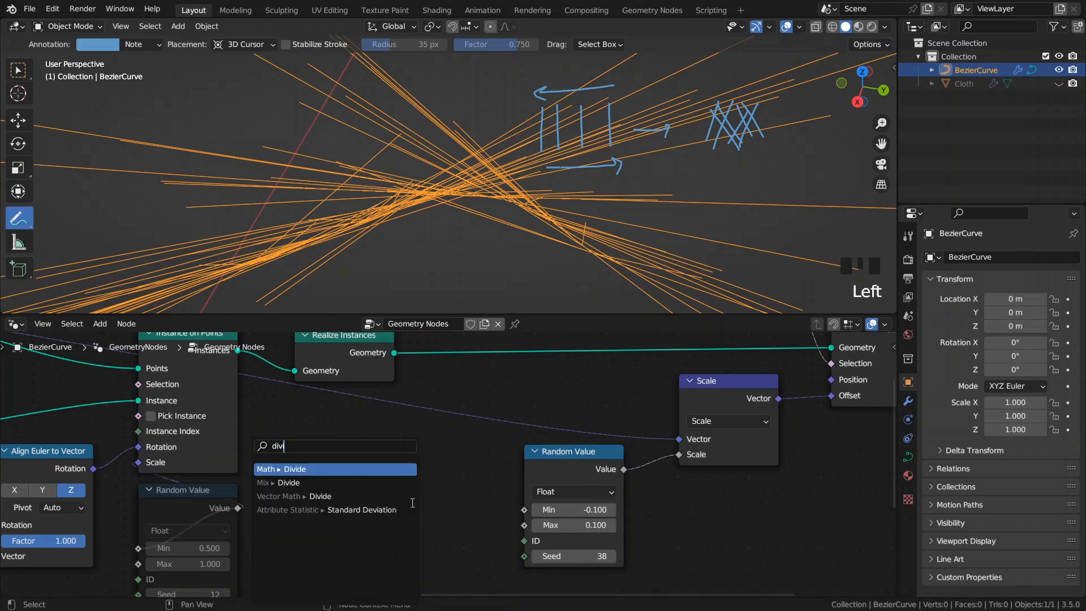
{"action": "key", "text": "Return"}
{"action": "left_click", "coordinate": [381, 471]}
{"action": "left_click", "coordinate": [354, 560]}
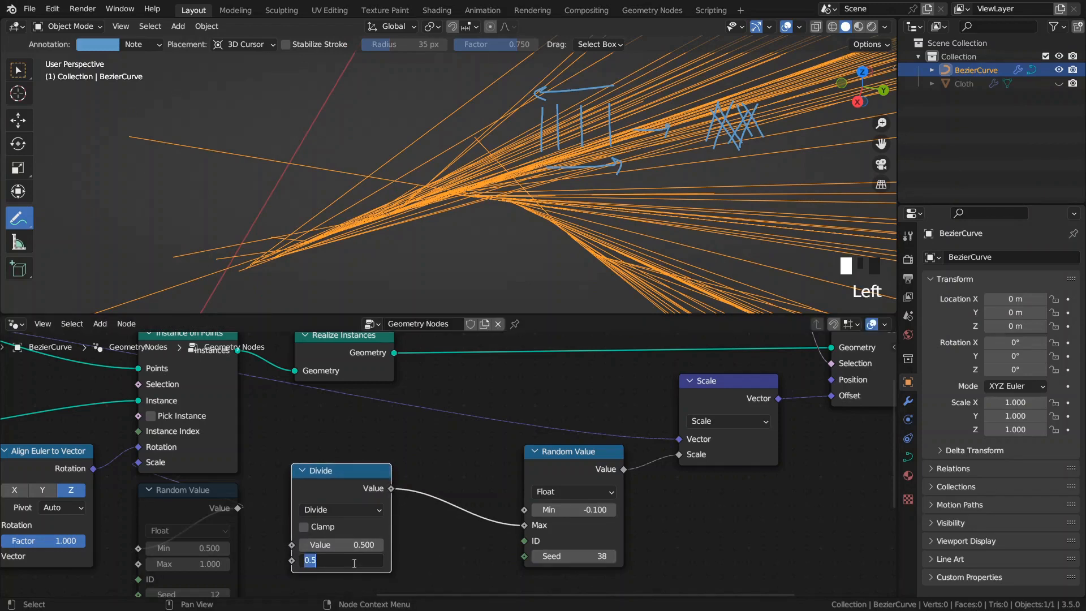
{"action": "type", "text": "1000"}
{"action": "key", "text": "Return"}
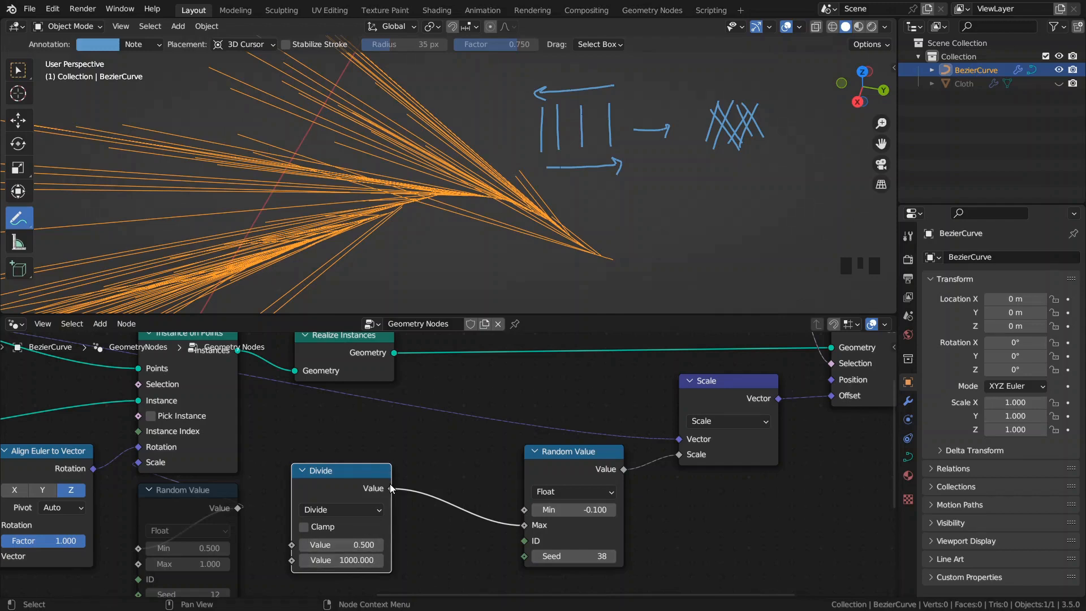
- Multiply the Divide result by -1 in a Multiply math node and connect it to Random Value's Min
{"action": "mouse_move", "coordinate": [391, 489]}
{"action": "left_mouse_down"}
{"action": "mouse_move", "coordinate": [370, 490]}
{"action": "mouse_move", "coordinate": [400, 470]}
{"action": "left_mouse_up"}
{"action": "type", "text": "mul"}
{"action": "key", "text": "Return"}
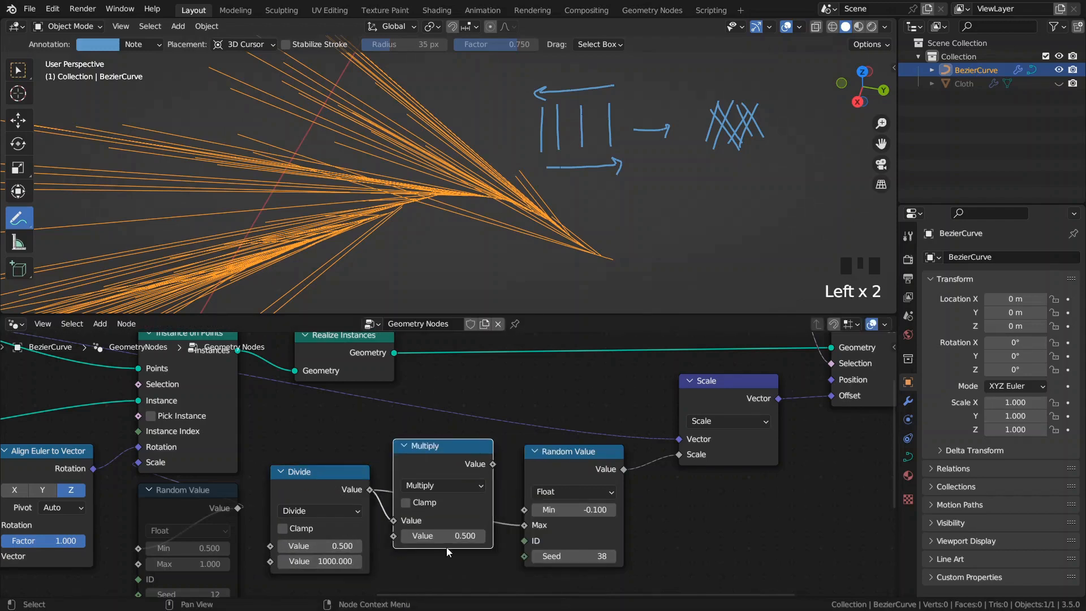
{"action": "left_click", "coordinate": [443, 535]}
{"action": "type", "text": "+"}
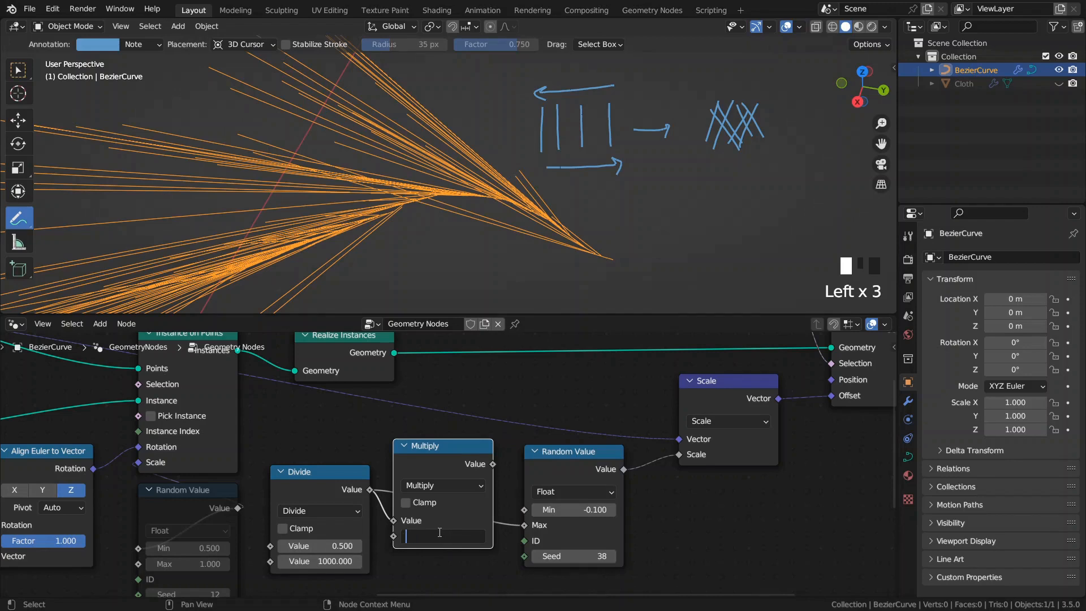
{"action": "type", "text": "1"}
{"action": "key", "text": "Return"}
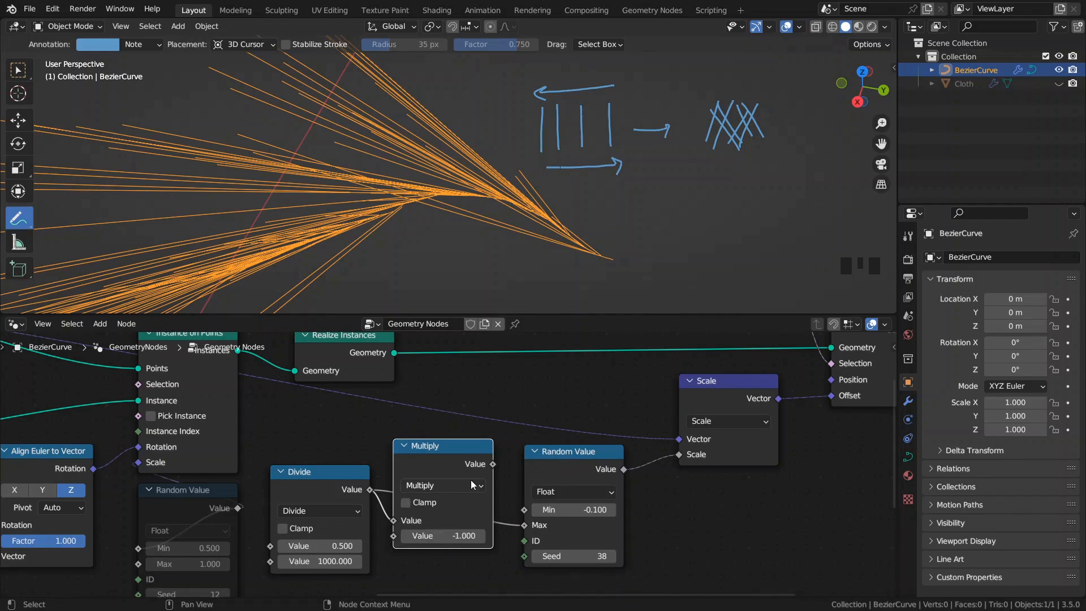
{"action": "left_click_drag", "start_coordinate": [492, 464], "coordinate": [525, 510]}
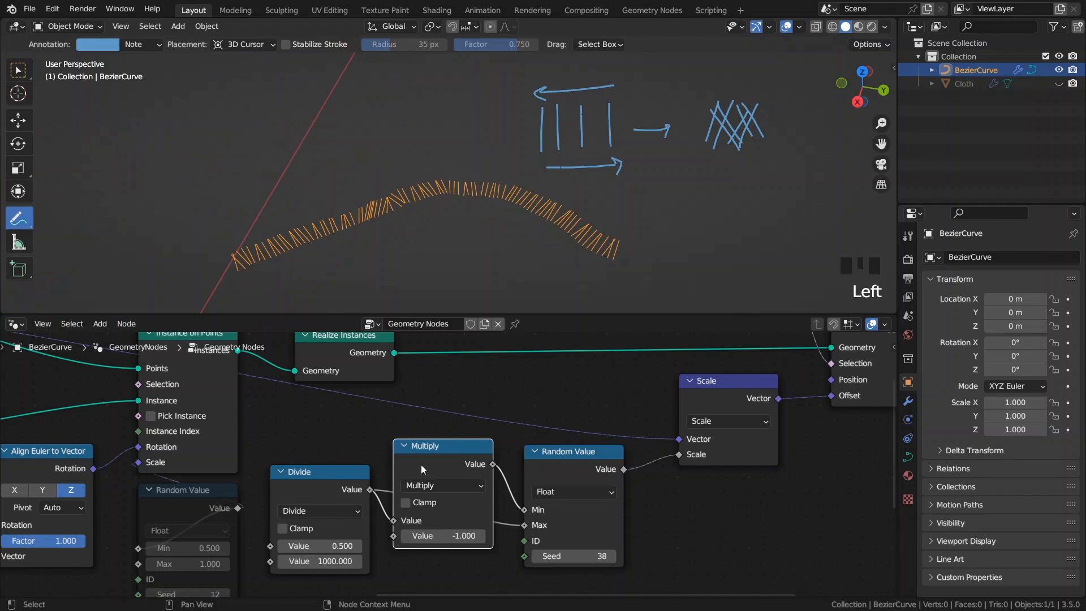
- Collapse the Multiply node and test the stitch slant with the Divide node's first value, finishing at 0.5
{"action": "left_click", "coordinate": [404, 449]}
{"action": "left_click_drag", "start_coordinate": [342, 546], "coordinate": [369, 546], "text": "shift"}
{"action": "mouse_move", "coordinate": [569, 145]}
{"action": "left_mouse_down", "text": "ctrl"}
{"action": "mouse_move", "coordinate": [622, 126]}
{"action": "mouse_move", "coordinate": [501, 87]}
{"action": "mouse_move", "coordinate": [547, 114]}
{"action": "left_mouse_up", "text": "ctrl"}
{"action": "mouse_move", "coordinate": [484, 207]}
{"action": "middle_mouse_down", "text": "ctrl"}
{"action": "mouse_move", "coordinate": [444, 231]}
{"action": "mouse_move", "coordinate": [449, 244]}
{"action": "mouse_move", "coordinate": [473, 204]}
{"action": "middle_mouse_up", "text": "ctrl"}
{"action": "mouse_move", "coordinate": [339, 546]}
{"action": "left_mouse_down", "text": "shift"}
{"action": "mouse_move", "coordinate": [331, 546]}
{"action": "mouse_move", "coordinate": [384, 547]}
{"action": "mouse_move", "coordinate": [293, 548]}
{"action": "mouse_move", "coordinate": [396, 547]}
{"action": "mouse_move", "coordinate": [295, 548]}
{"action": "mouse_move", "coordinate": [367, 548]}
{"action": "mouse_move", "coordinate": [337, 547]}
{"action": "left_mouse_up", "text": "shift"}
{"action": "left_click", "coordinate": [334, 546]}
{"action": "type", "text": "0.5"}
{"action": "key", "text": "Return"}
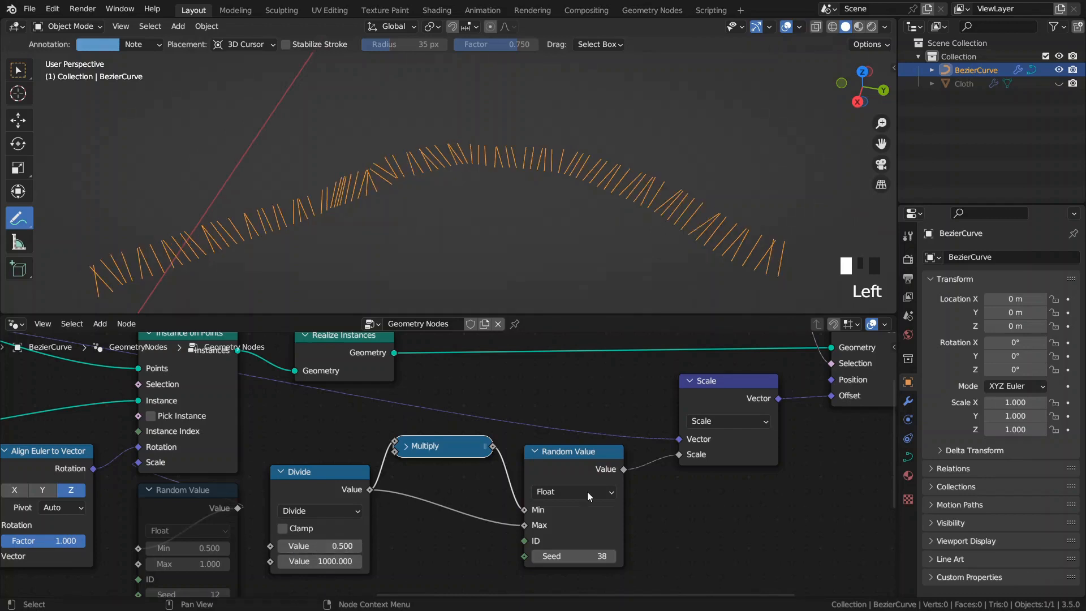
- Collapse the Scale node beneath Set Position and move Divide, Multiply and Random Value closer to it
{"action": "middle_click_drag", "start_coordinate": [532, 509], "coordinate": [349, 530]}
{"action": "left_click", "coordinate": [507, 402]}
{"action": "left_click_drag", "start_coordinate": [546, 402], "coordinate": [700, 449]}
{"action": "left_click_drag", "start_coordinate": [157, 474], "coordinate": [406, 540]}
{"action": "key", "text": "g"}
{"action": "left_click", "coordinate": [530, 541]}
- Move Group Output farther away and insert a duplicate of Set Position in front of it
{"action": "middle_click_drag", "start_coordinate": [530, 541], "coordinate": [287, 541]}
{"action": "scroll", "coordinate": [457, 410], "scroll_direction": "down", "scroll_amount": 3}
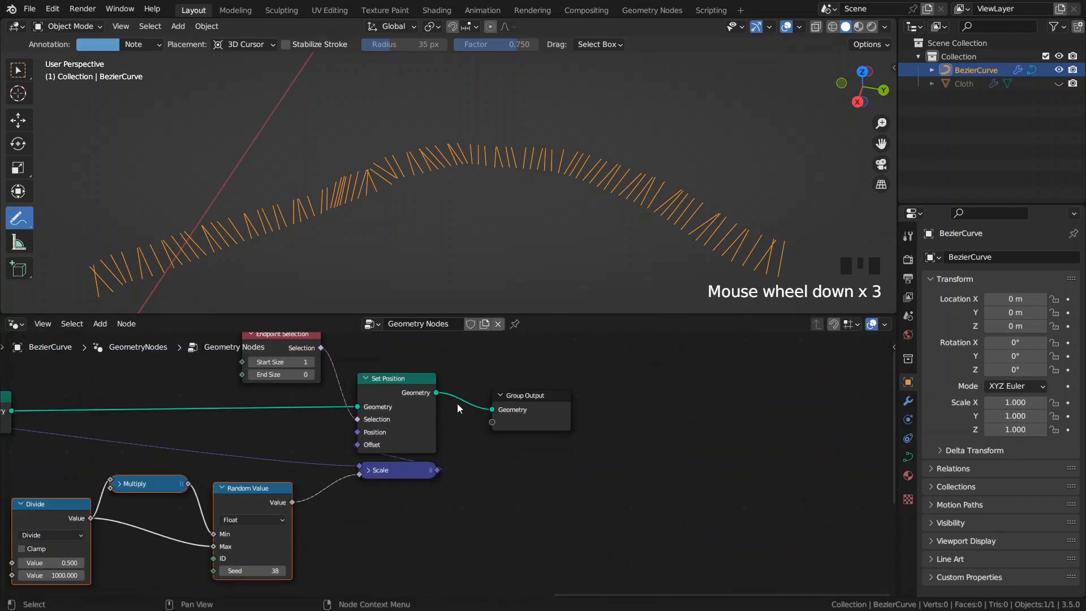
{"action": "middle_click_drag", "start_coordinate": [522, 417], "coordinate": [416, 444]}
{"action": "left_click", "coordinate": [426, 445]}
{"action": "left_click", "coordinate": [444, 456]}
{"action": "left_click", "coordinate": [444, 456]}
{"action": "left_click_drag", "start_coordinate": [444, 456], "coordinate": [778, 450]}
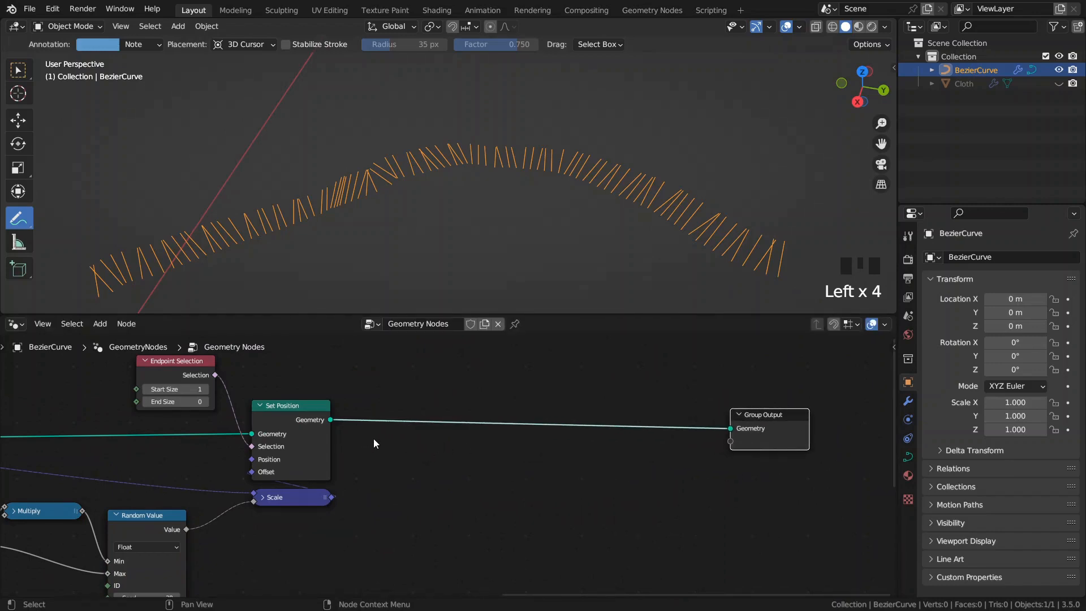
{"action": "left_click", "coordinate": [301, 439]}
{"action": "key", "text": "shift+d"}
{"action": "left_click", "coordinate": [619, 429]}
- Duplicate Endpoint Selection with Start Size 0 and End Size 1, and connect it to the second Set Position's Selection
{"action": "left_click", "coordinate": [155, 368]}
{"action": "key", "text": "shift+d"}
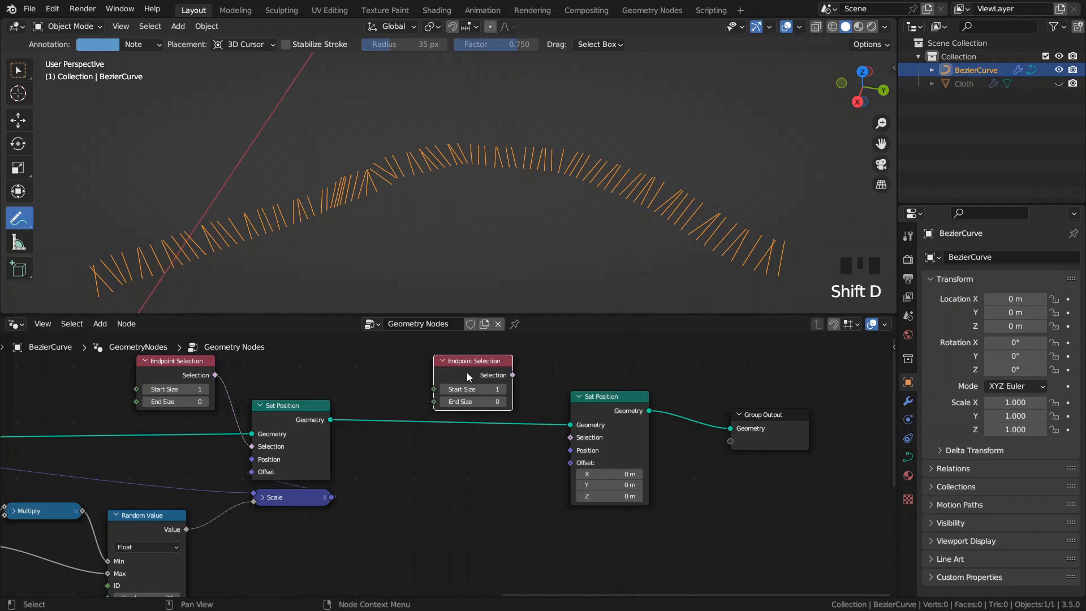
{"action": "left_click", "coordinate": [450, 378]}
{"action": "scroll", "coordinate": [450, 378], "scroll_direction": "up", "scroll_amount": 2}
{"action": "left_click", "coordinate": [450, 378]}
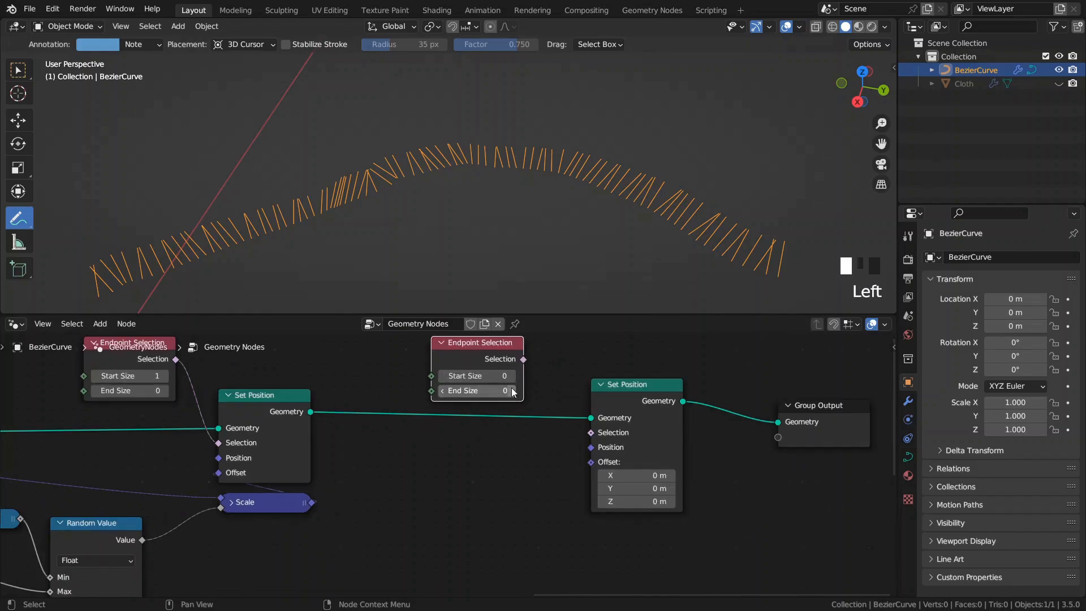
{"action": "left_click", "coordinate": [516, 392]}
{"action": "left_click_drag", "start_coordinate": [523, 359], "coordinate": [599, 438]}
- Add a second Scale node fed by the first Scale, set it to -1, and connect it to the second Set Position's Offset
{"action": "left_click_drag", "start_coordinate": [311, 503], "coordinate": [409, 530]}
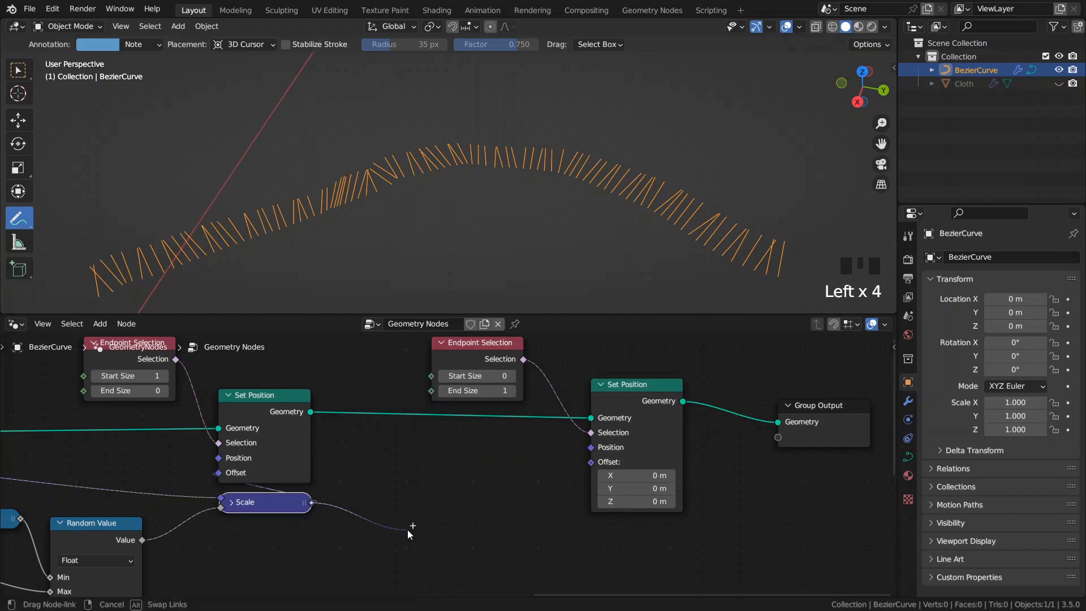
{"action": "left_click_drag", "start_coordinate": [408, 530], "coordinate": [408, 530]}
{"action": "left_click_drag", "start_coordinate": [408, 530], "coordinate": [443, 526]}
{"action": "type", "text": "sca"}
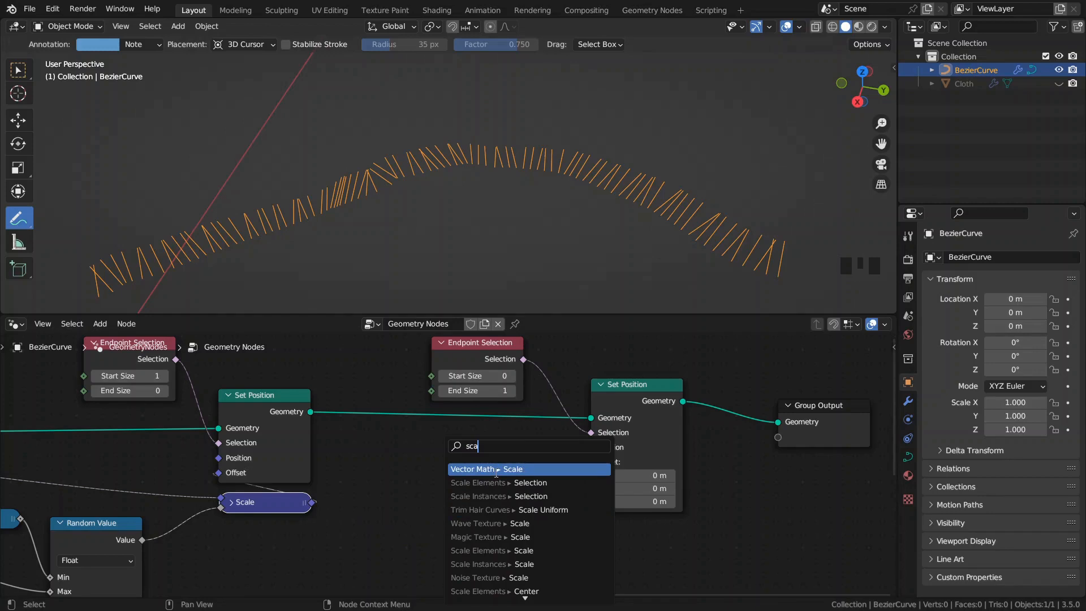
{"action": "left_click", "coordinate": [496, 468]}
{"action": "left_click", "coordinate": [500, 537]}
{"action": "left_click", "coordinate": [500, 537]}
{"action": "type", "text": "-1"}
{"action": "key", "text": "Return"}
{"action": "left_click_drag", "start_coordinate": [540, 485], "coordinate": [608, 465]}
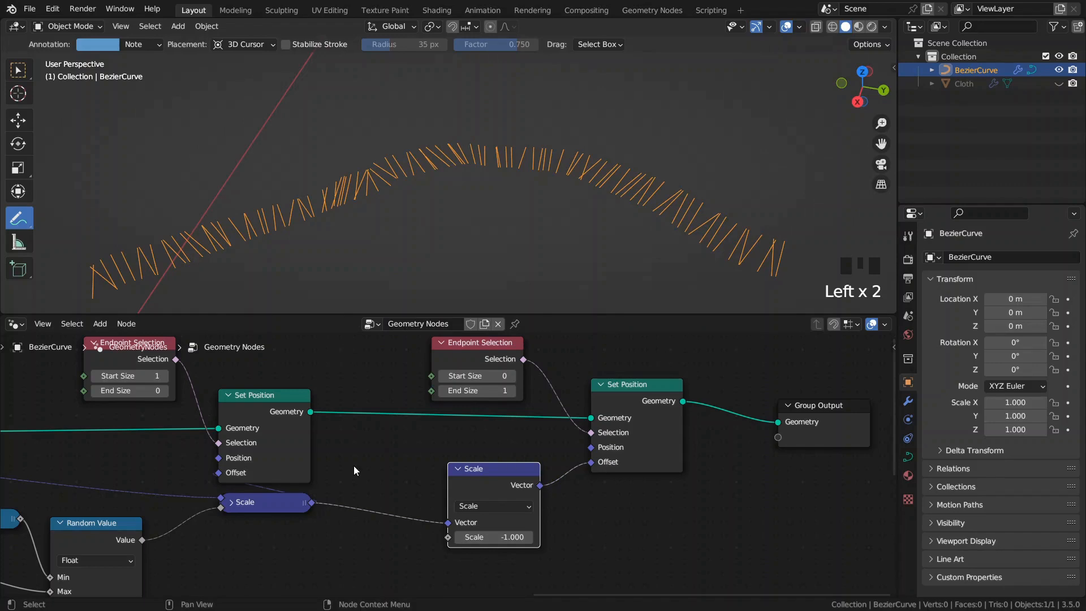
- Collapse the second Scale node, tuck it beneath the second Set Position, and move that node group closer to the first Set Position
{"action": "middle_click_drag", "start_coordinate": [356, 471], "coordinate": [480, 470]}
{"action": "left_click", "coordinate": [592, 468]}
{"action": "left_click", "coordinate": [588, 466]}
{"action": "left_click_drag", "start_coordinate": [600, 467], "coordinate": [739, 489]}
{"action": "left_click_drag", "start_coordinate": [283, 582], "coordinate": [311, 582], "text": "shift"}
{"action": "scroll", "coordinate": [603, 474], "scroll_direction": "down", "scroll_amount": 4}
{"action": "middle_click_drag", "start_coordinate": [603, 474], "coordinate": [428, 510]}
{"action": "left_click_drag", "start_coordinate": [354, 374], "coordinate": [531, 501]}
{"action": "left_click_drag", "start_coordinate": [526, 435], "coordinate": [459, 421]}
- Align the second Set Position group and move Group Output well away from it
{"action": "middle_click_drag", "start_coordinate": [545, 458], "coordinate": [430, 458]}
{"action": "left_click_drag", "start_coordinate": [343, 401], "coordinate": [343, 415]}
{"action": "left_click_drag", "start_coordinate": [546, 451], "coordinate": [746, 437]}
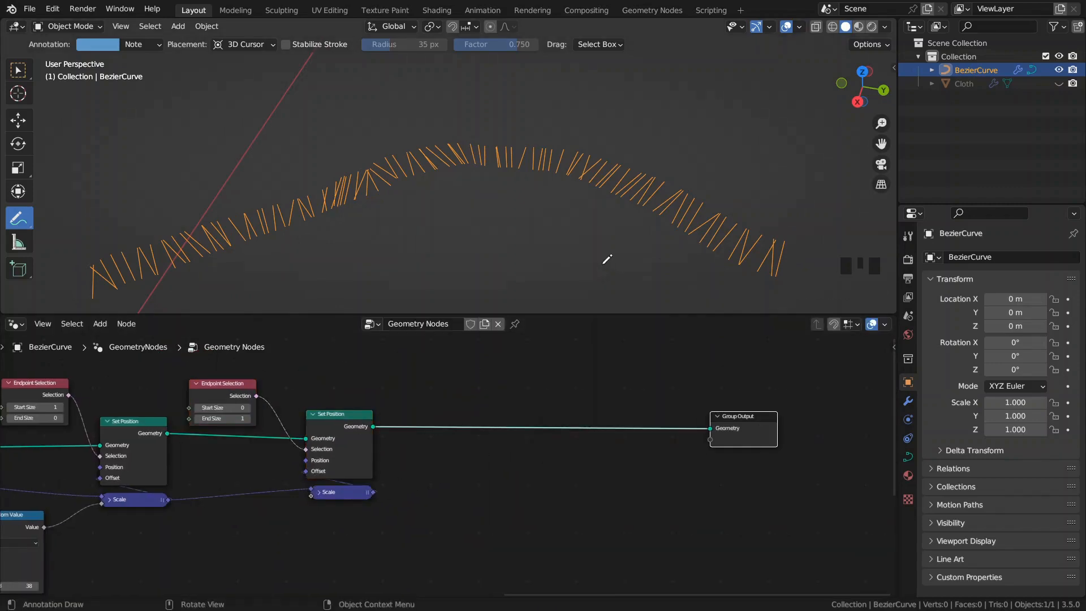
- Test denser stitches by lowering the first value of Resample Curve's Divide node to 0.29
{"action": "scroll", "coordinate": [280, 422], "scroll_direction": "down", "scroll_amount": 6}
{"action": "middle_click_drag", "start_coordinate": [280, 422], "coordinate": [237, 430]}
{"action": "scroll", "coordinate": [328, 450], "scroll_direction": "up", "scroll_amount": 8}
{"action": "scroll", "coordinate": [420, 430], "scroll_direction": "up", "scroll_amount": 4}
{"action": "left_click_drag", "start_coordinate": [330, 424], "coordinate": [524, 426], "text": "shift"}
- Unmute the Random Value node driving the instance scale and inspect the stitches
{"action": "middle_click_drag", "start_coordinate": [524, 426], "coordinate": [273, 389]}
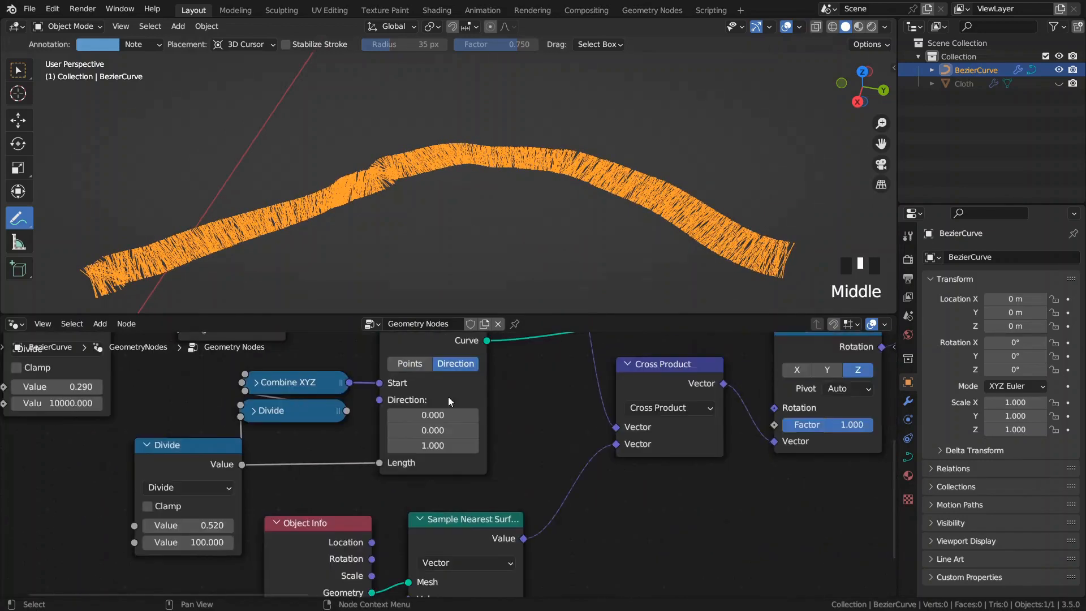
{"action": "middle_click_drag", "start_coordinate": [887, 433], "coordinate": [669, 419]}
{"action": "scroll", "coordinate": [513, 420], "scroll_direction": "down", "scroll_amount": 4}
{"action": "left_click", "coordinate": [501, 399]}
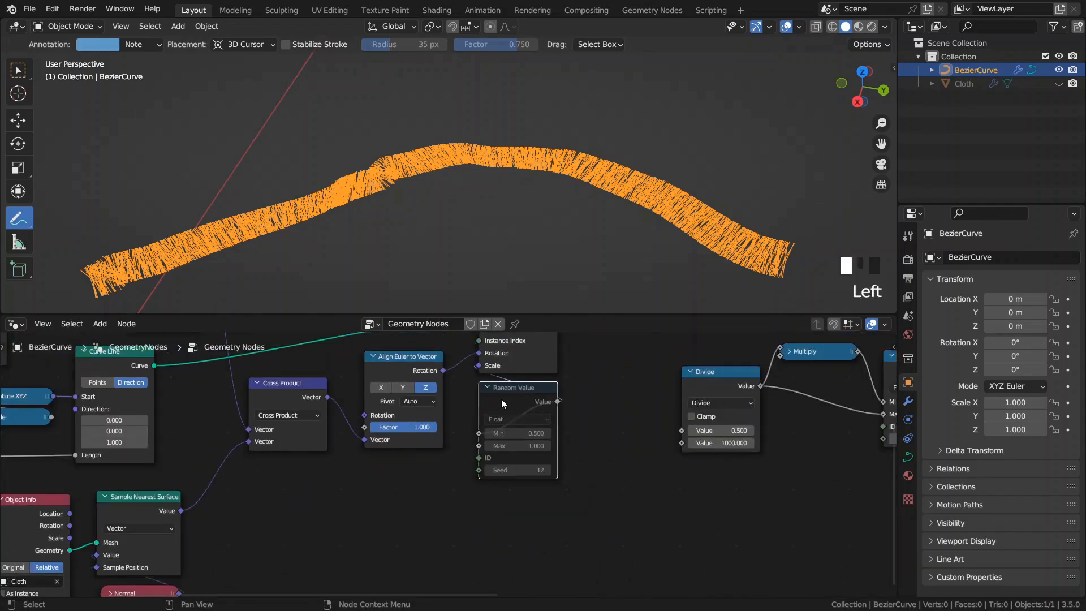
{"action": "key", "text": "m"}
{"action": "middle_click_drag", "start_coordinate": [551, 249], "coordinate": [543, 251]}
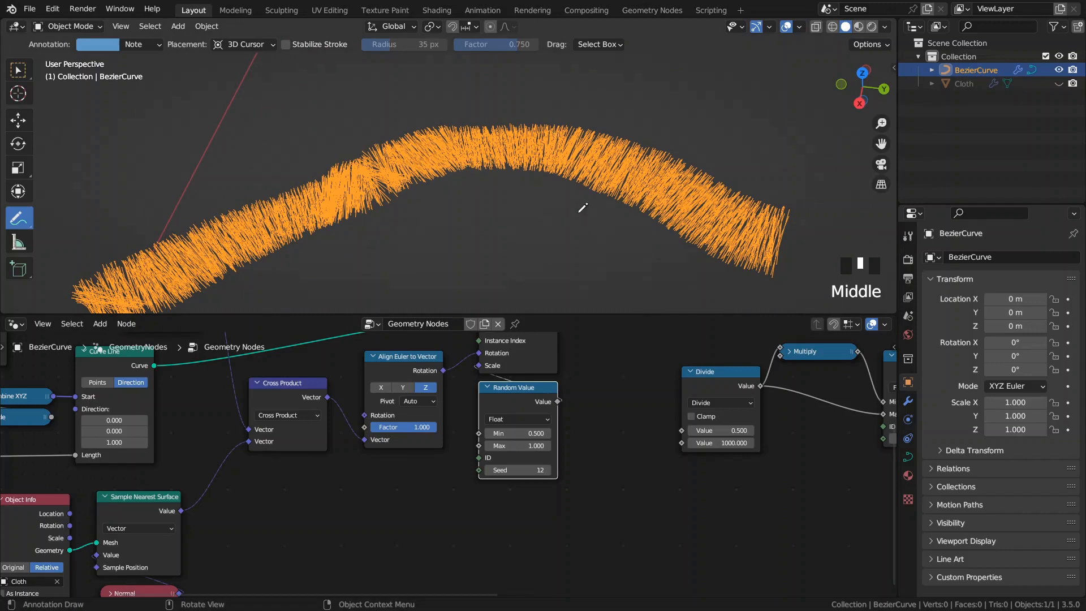
{"action": "mouse_move", "coordinate": [561, 285]}
{"action": "middle_mouse_down"}
{"action": "mouse_move", "coordinate": [552, 232]}
{"action": "mouse_move", "coordinate": [557, 272]}
{"action": "middle_mouse_up"}
{"action": "scroll", "coordinate": [440, 422], "scroll_direction": "down", "scroll_amount": 5}
{"action": "middle_click_drag", "start_coordinate": [439, 422], "coordinate": [341, 447]}
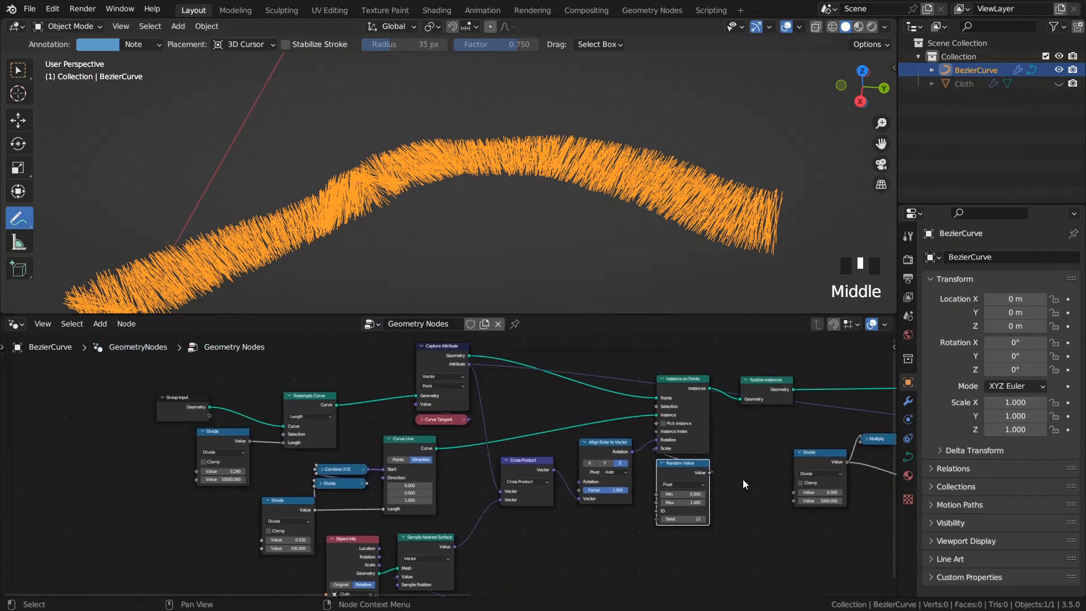
- Raise the first value of Resample Curve's Divide for sparser stitches and mute the instance scale's Random Value node again
{"action": "scroll", "coordinate": [164, 459], "scroll_direction": "up", "scroll_amount": 4}
{"action": "middle_click_drag", "start_coordinate": [164, 460], "coordinate": [269, 468]}
{"action": "left_click", "coordinate": [308, 470], "text": "shift"}
{"action": "left_click_drag", "start_coordinate": [308, 471], "coordinate": [350, 471], "text": "shift"}
{"action": "scroll", "coordinate": [450, 465], "scroll_direction": "down", "scroll_amount": 4}
{"action": "middle_click_drag", "start_coordinate": [626, 219], "coordinate": [516, 194]}
{"action": "scroll", "coordinate": [571, 204], "scroll_direction": "up", "scroll_amount": 4}
{"action": "middle_click_drag", "start_coordinate": [792, 453], "coordinate": [453, 453]}
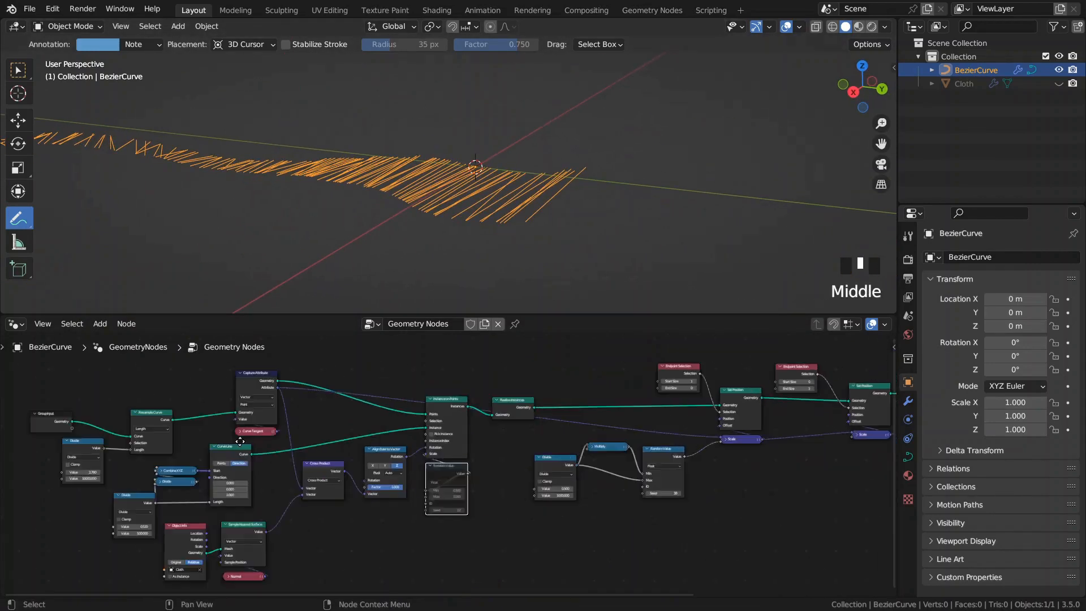
{"action": "middle_click_drag", "start_coordinate": [622, 453], "coordinate": [283, 447]}
{"action": "middle_click_drag", "start_coordinate": [715, 450], "coordinate": [392, 451]}
{"action": "scroll", "coordinate": [396, 447], "scroll_direction": "up", "scroll_amount": 5}
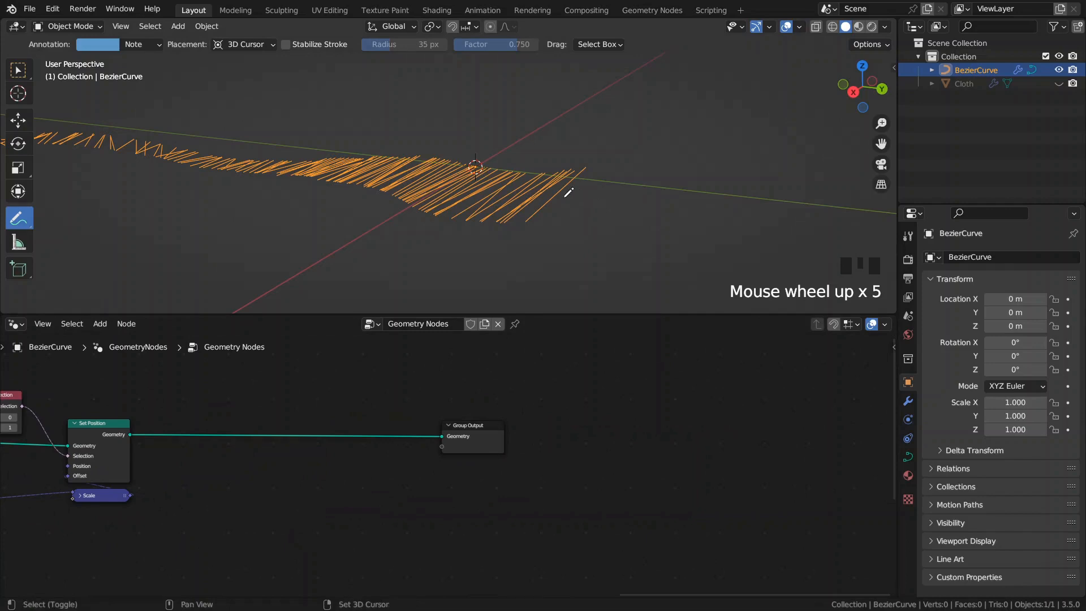
- Annotate a straight line with a marked midpoint turning into a peak and a rounded arc, and erase the arc over the stitches
{"action": "middle_click_drag", "start_coordinate": [574, 194], "coordinate": [519, 200], "text": "ctrl"}
{"action": "left_click", "coordinate": [358, 192]}
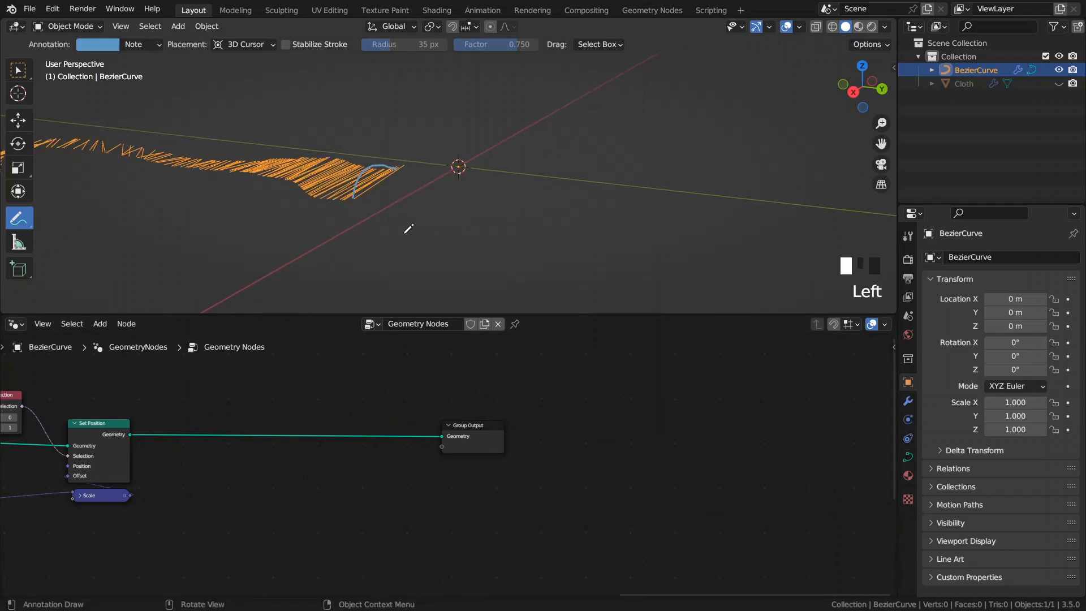
{"action": "left_click_drag", "start_coordinate": [404, 233], "coordinate": [479, 232]}
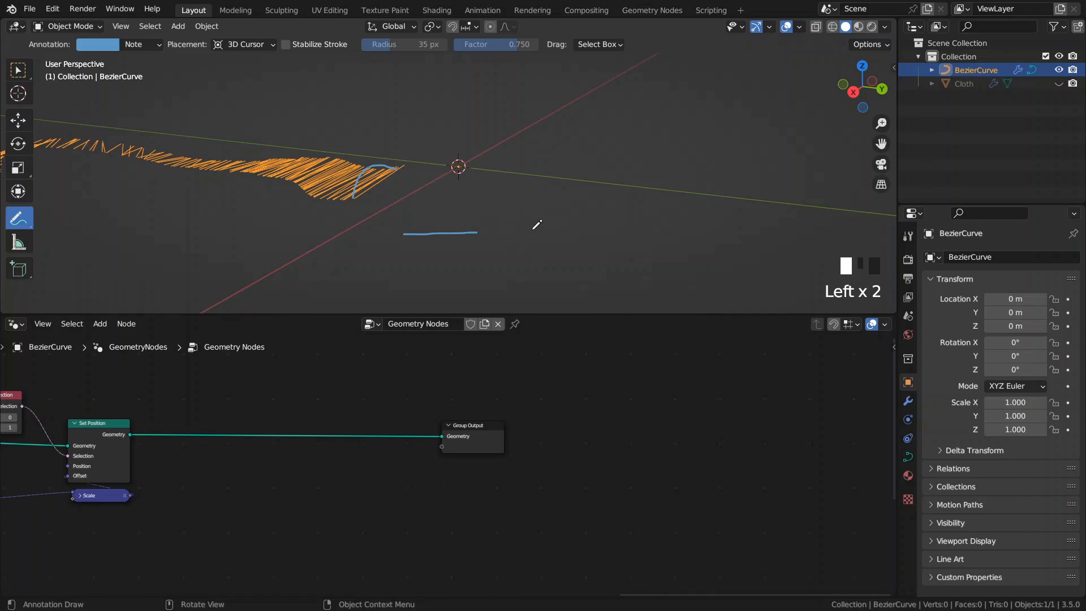
{"action": "left_click_drag", "start_coordinate": [508, 231], "coordinate": [612, 201]}
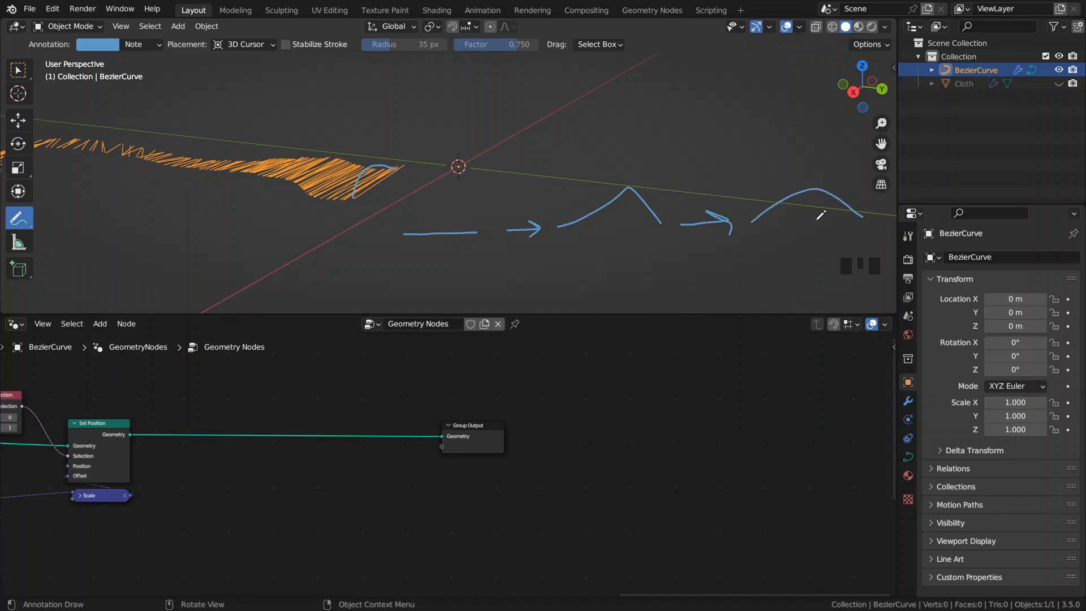
{"action": "left_click", "coordinate": [439, 229]}
{"action": "left_click_drag", "start_coordinate": [398, 193], "coordinate": [392, 152], "text": "ctrl"}
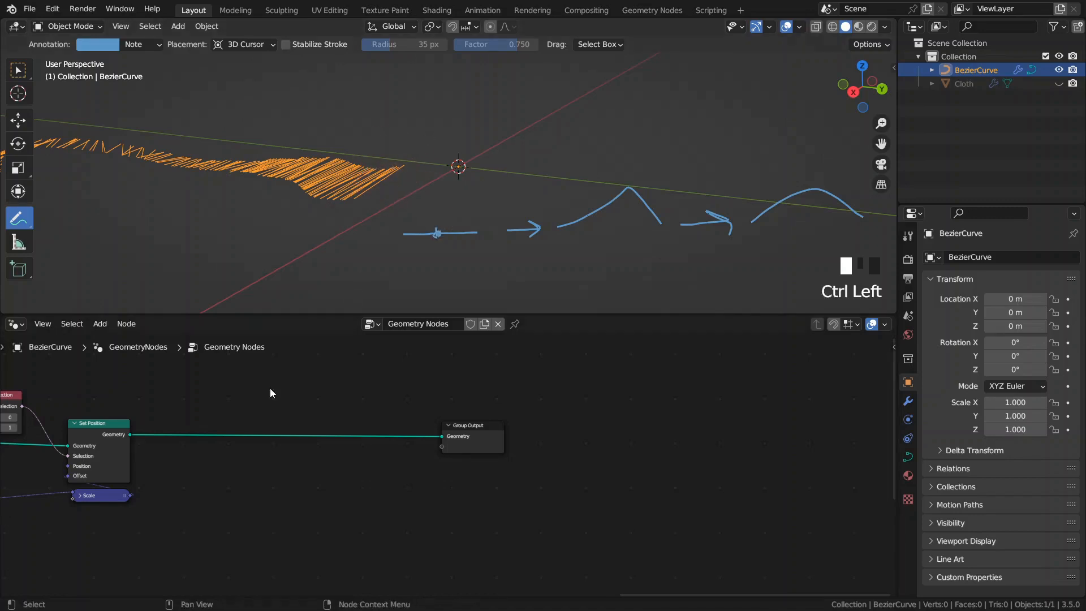
- Insert a Resample Curve node between the second Set Position and Group Output with Count 3
{"action": "scroll", "coordinate": [305, 419], "scroll_direction": "up", "scroll_amount": 5}
{"action": "middle_click_drag", "start_coordinate": [341, 447], "coordinate": [435, 480]}
{"action": "key", "text": "space"}
{"action": "type", "text": "resa"}
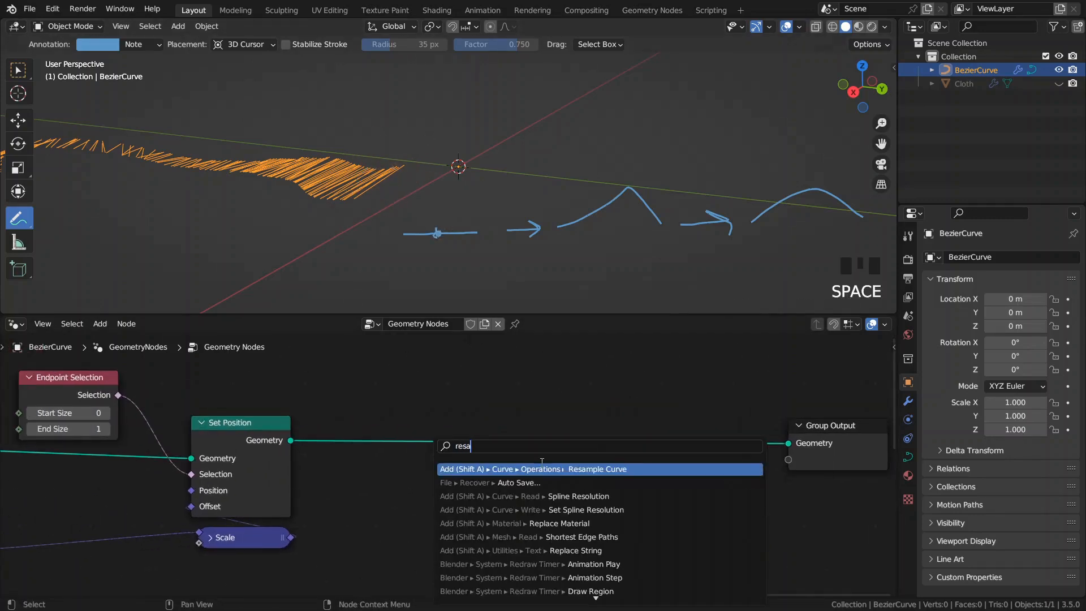
{"action": "key", "text": "Return"}
{"action": "left_click", "coordinate": [348, 422]}
{"action": "left_click", "coordinate": [398, 509]}
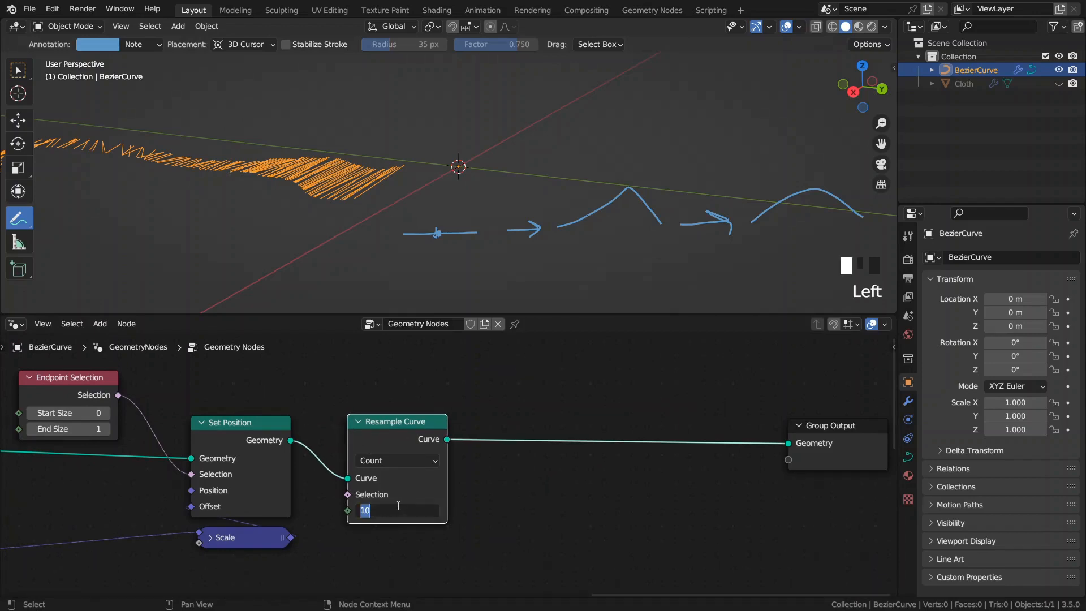
{"action": "type", "text": "3"}
{"action": "key", "text": "Return"}
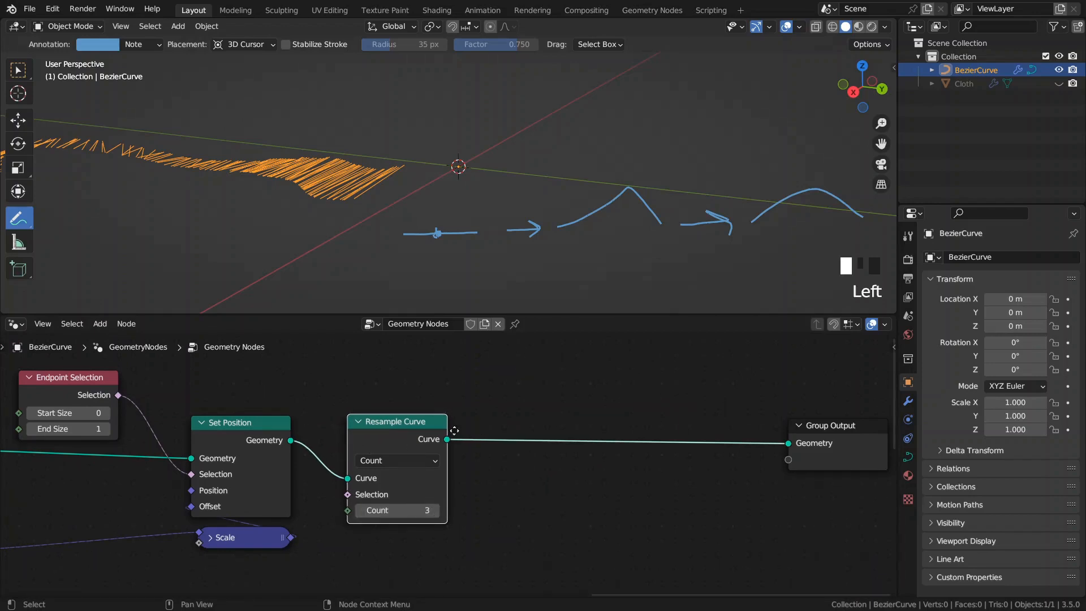
- Annotate an upward arrow from the midpoint of the sketched straight line
{"action": "middle_click_drag", "start_coordinate": [454, 431], "coordinate": [334, 437]}
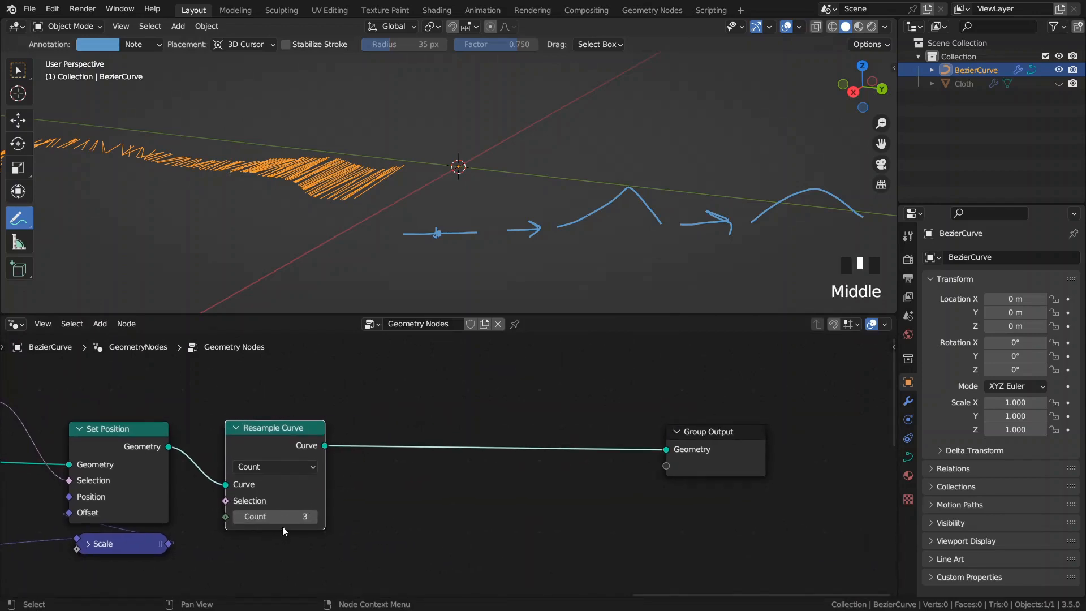
{"action": "middle_click_drag", "start_coordinate": [340, 156], "coordinate": [373, 198]}
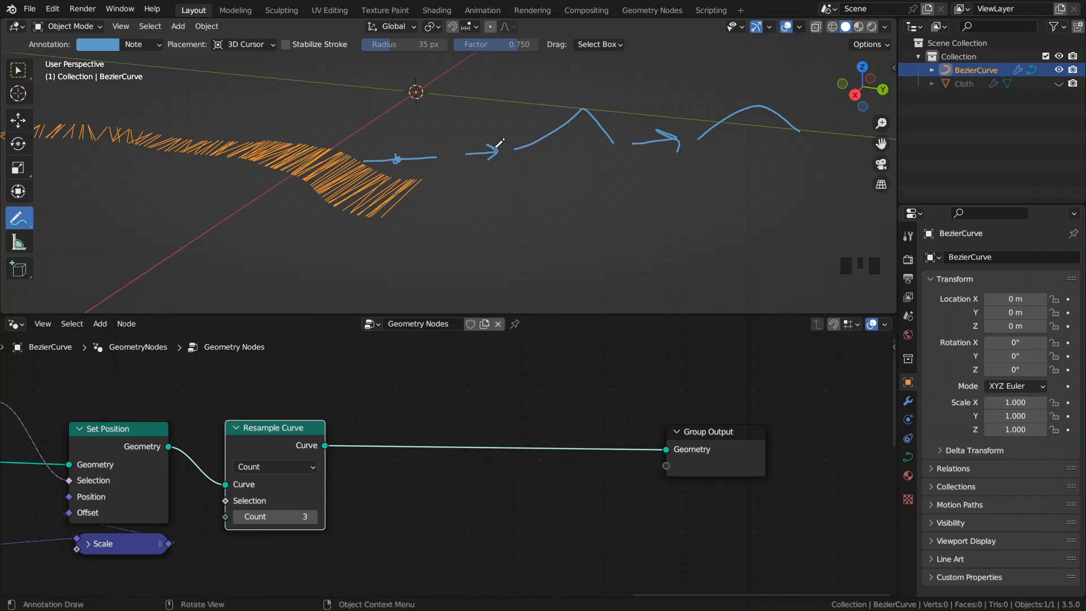
{"action": "mouse_move", "coordinate": [405, 155]}
{"action": "middle_mouse_down", "text": "shift"}
{"action": "mouse_move", "coordinate": [413, 186]}
{"action": "mouse_move", "coordinate": [408, 168]}
{"action": "middle_mouse_up", "text": "shift"}
{"action": "left_click", "coordinate": [408, 168]}
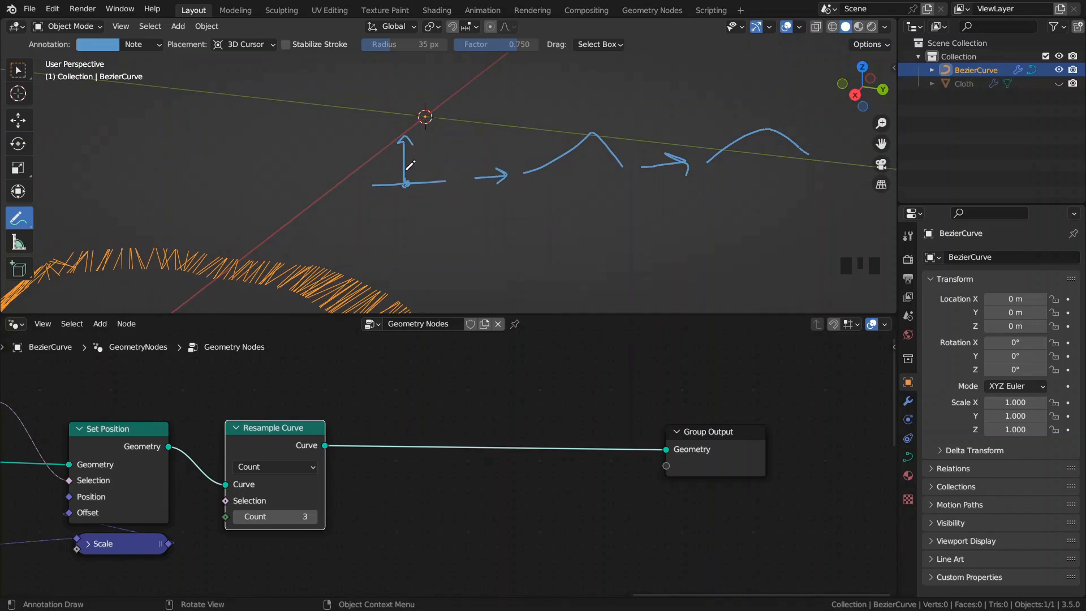
- Duplicate the Object Info, Sample Nearest Surface and Normal nodes and place the copies below the new Resample Curve
{"action": "middle_click_drag", "start_coordinate": [484, 357], "coordinate": [482, 333], "text": "shift"}
{"action": "scroll", "coordinate": [310, 474], "scroll_direction": "down", "scroll_amount": 8}
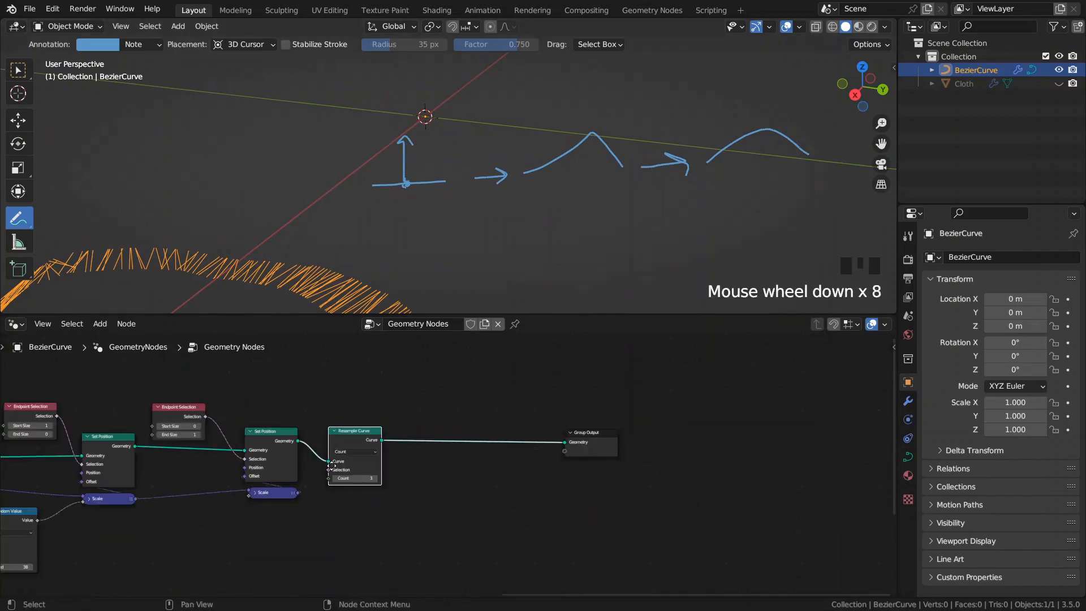
{"action": "middle_click_drag", "start_coordinate": [310, 474], "coordinate": [498, 396]}
{"action": "middle_click_drag", "start_coordinate": [388, 407], "coordinate": [543, 375]}
{"action": "scroll", "coordinate": [282, 407], "scroll_direction": "down", "scroll_amount": 2}
{"action": "middle_click_drag", "start_coordinate": [283, 407], "coordinate": [594, 392]}
{"action": "scroll", "coordinate": [252, 534], "scroll_direction": "up", "scroll_amount": 5}
{"action": "middle_click_drag", "start_coordinate": [252, 534], "coordinate": [374, 537]}
{"action": "left_click_drag", "start_coordinate": [374, 542], "coordinate": [212, 444]}
{"action": "scroll", "coordinate": [557, 439], "scroll_direction": "down", "scroll_amount": 6}
{"action": "middle_click_drag", "start_coordinate": [556, 439], "coordinate": [290, 463]}
{"action": "key", "text": "shift+d"}
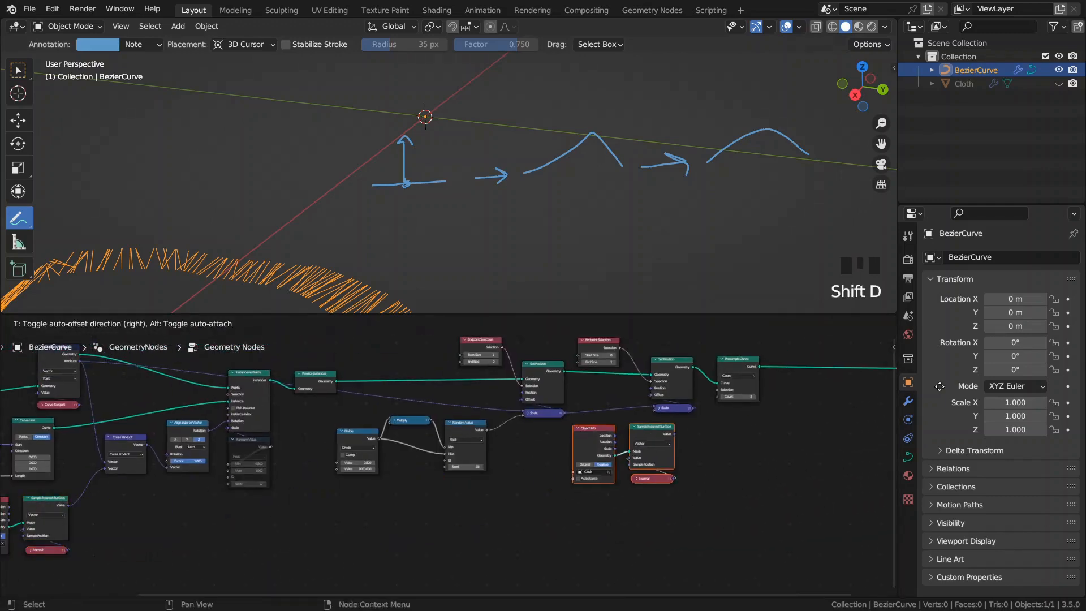
{"action": "left_click", "coordinate": [819, 387]}
- Move Group Output farther away and insert a third Set Position between Resample Curve and Group Output
{"action": "middle_click_drag", "start_coordinate": [644, 378], "coordinate": [444, 421]}
{"action": "scroll", "coordinate": [494, 434], "scroll_direction": "up", "scroll_amount": 6}
{"action": "scroll", "coordinate": [452, 419], "scroll_direction": "up", "scroll_amount": 2}
{"action": "left_click_drag", "start_coordinate": [543, 401], "coordinate": [668, 398]}
{"action": "scroll", "coordinate": [462, 448], "scroll_direction": "up", "scroll_amount": 1}
{"action": "key", "text": "space"}
{"action": "type", "text": "set"}
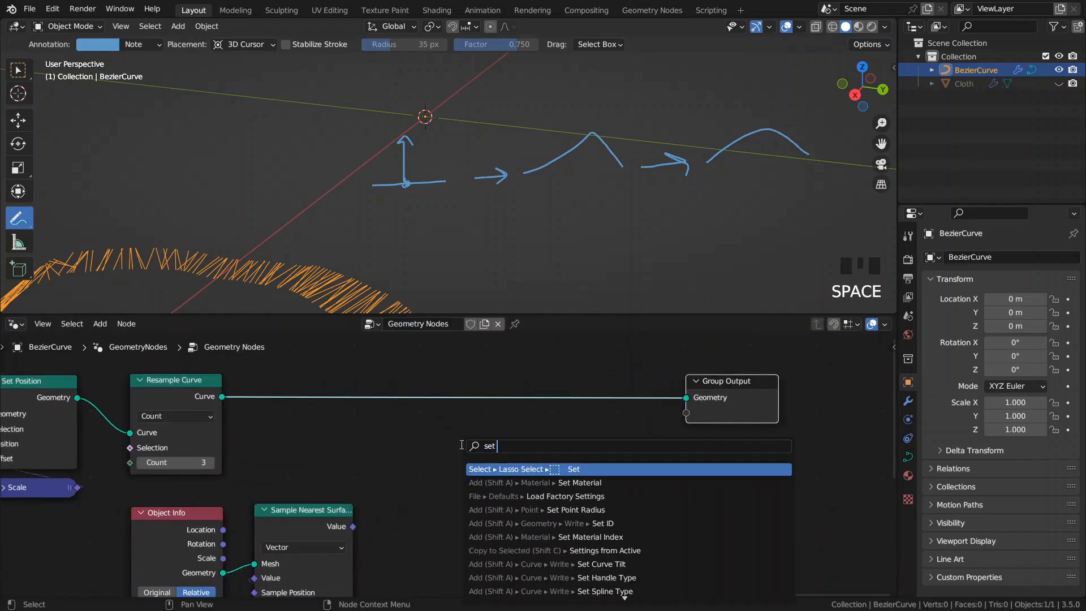
{"action": "type", "text": " po"}
{"action": "key", "text": "Return"}
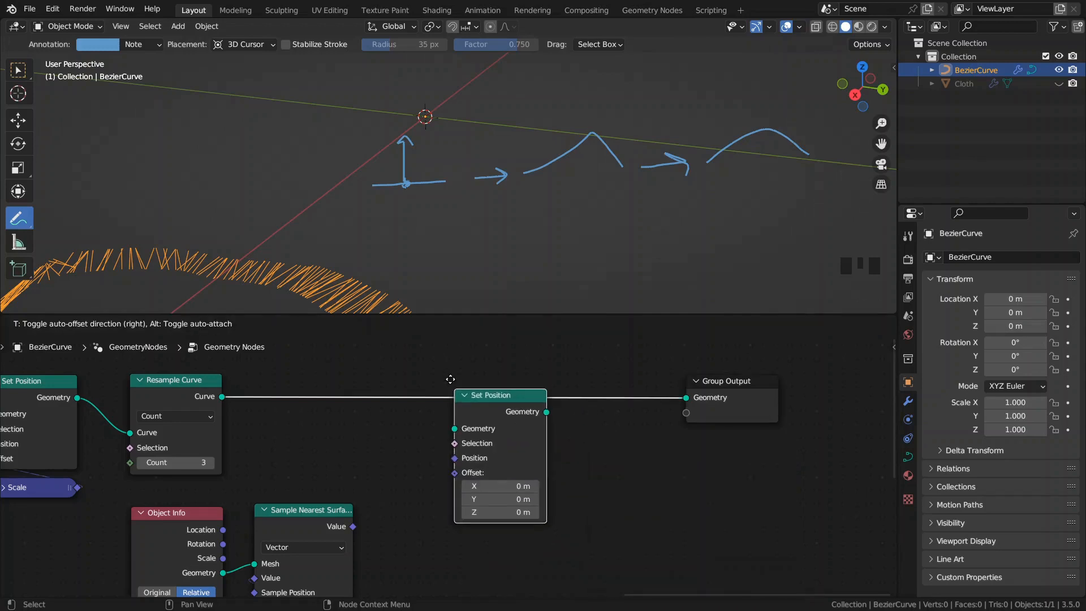
{"action": "left_click", "coordinate": [628, 450]}
- Move the copied Object Info, Sample Nearest Surface and Normal nodes beneath the second Scale and Resample Curve
{"action": "middle_click_drag", "start_coordinate": [405, 429], "coordinate": [470, 388]}
{"action": "left_click", "coordinate": [336, 512]}
{"action": "middle_click_drag", "start_coordinate": [394, 558], "coordinate": [403, 514], "text": "shift"}
{"action": "key", "text": "g"}
{"action": "left_click", "coordinate": [364, 402]}
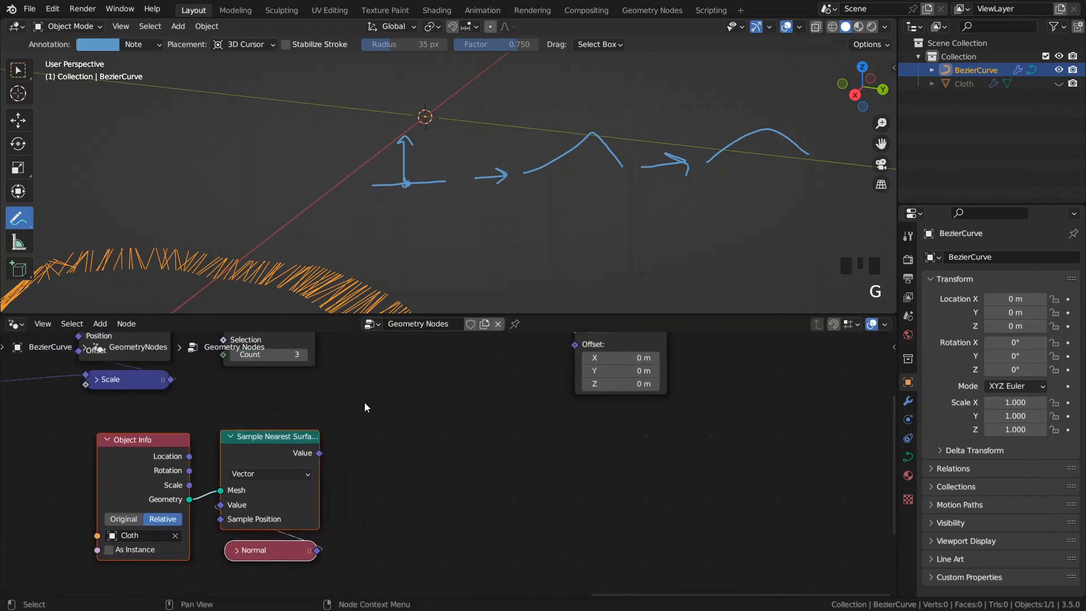
- Add a Scale node from the copied Sample Nearest Surface to the third Set Position's Offset and place it beneath that node
{"action": "middle_click_drag", "start_coordinate": [364, 406], "coordinate": [307, 480]}
{"action": "left_click_drag", "start_coordinate": [263, 526], "coordinate": [400, 471]}
{"action": "type", "text": "sca"}
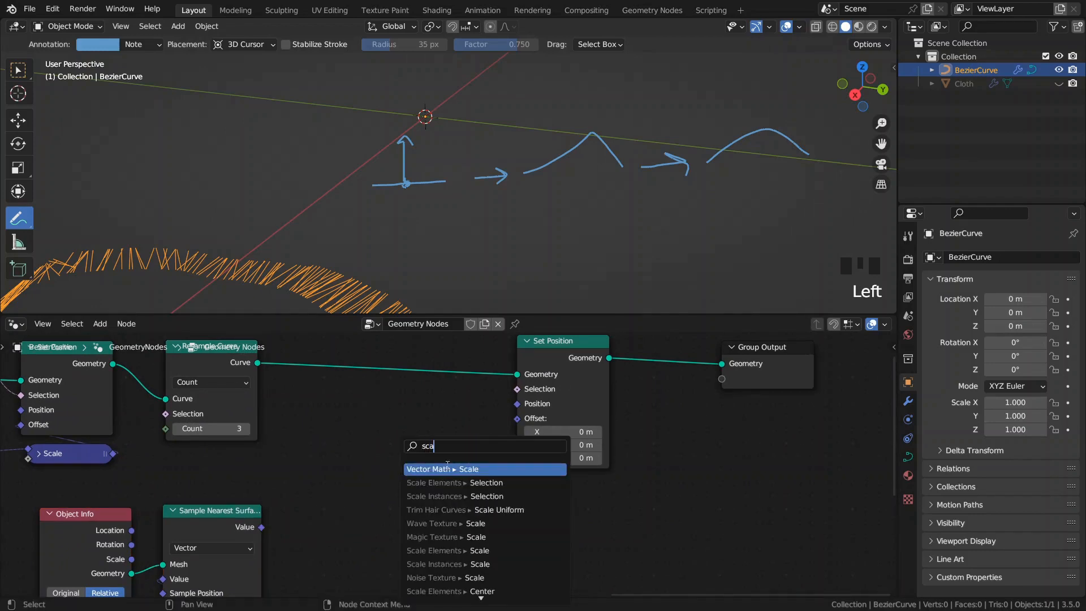
{"action": "left_click", "coordinate": [448, 468]}
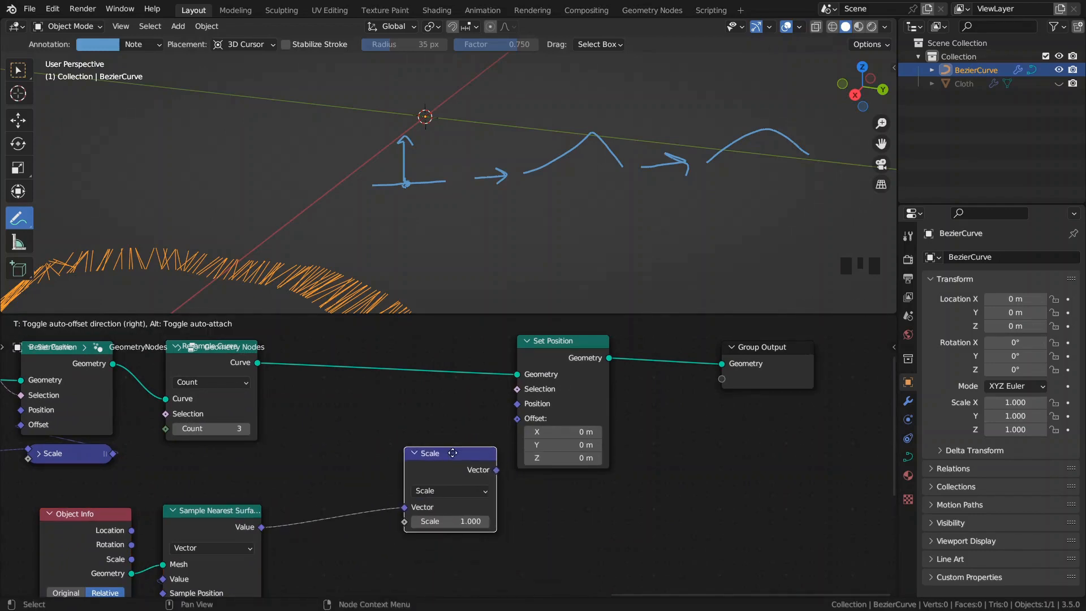
{"action": "left_click", "coordinate": [444, 450]}
{"action": "left_click_drag", "start_coordinate": [489, 467], "coordinate": [517, 418]}
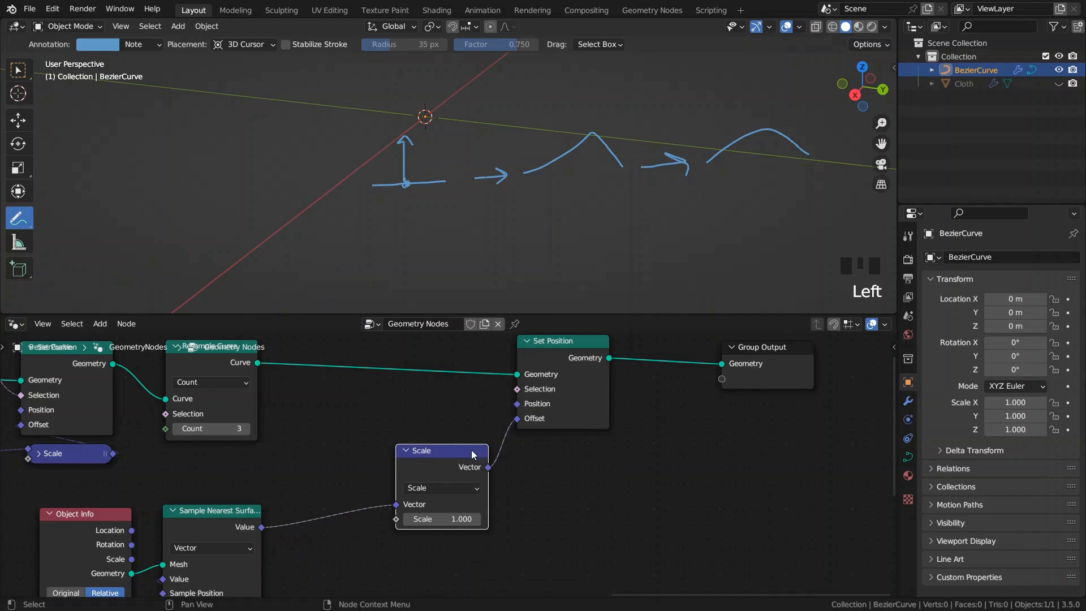
{"action": "left_click_drag", "start_coordinate": [436, 467], "coordinate": [564, 459]}
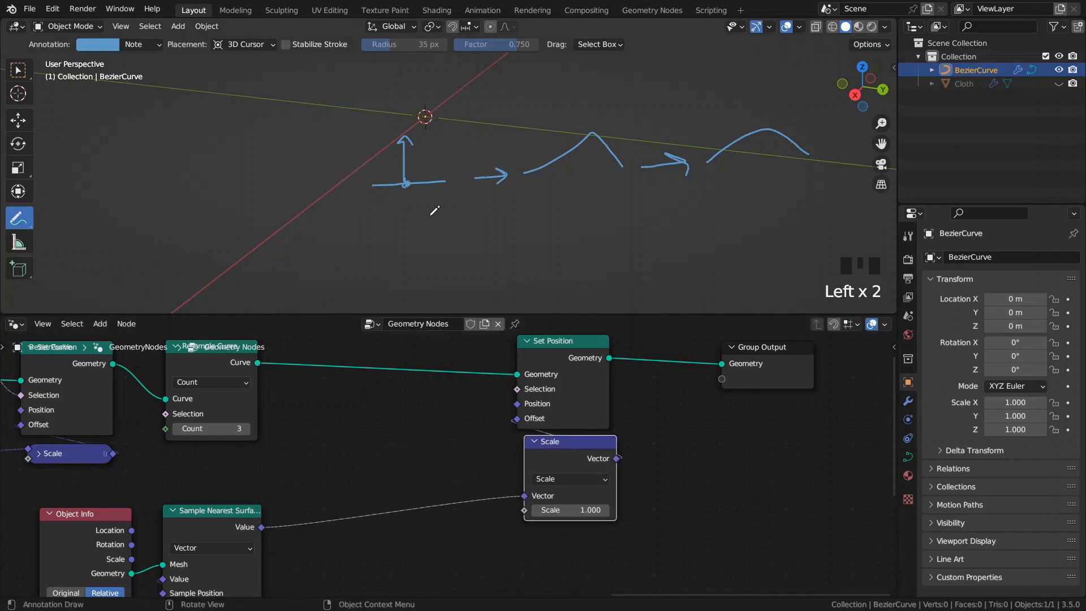
- Duplicate the second Endpoint Selection node and place the copy before the third Set Position
{"action": "middle_click_drag", "start_coordinate": [429, 356], "coordinate": [459, 408]}
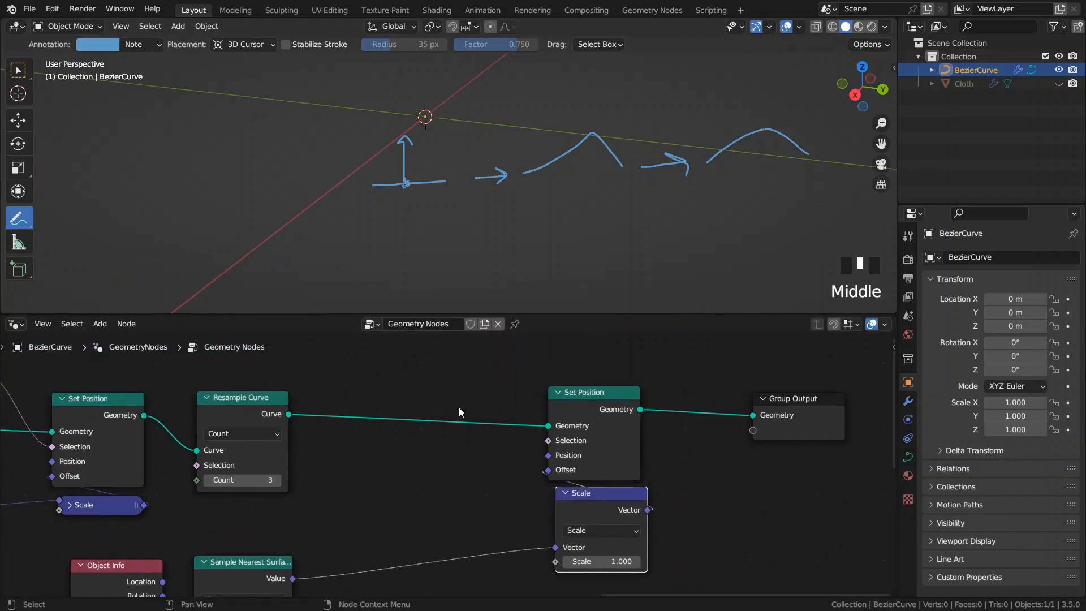
{"action": "middle_click_drag", "start_coordinate": [529, 425], "coordinate": [519, 487]}
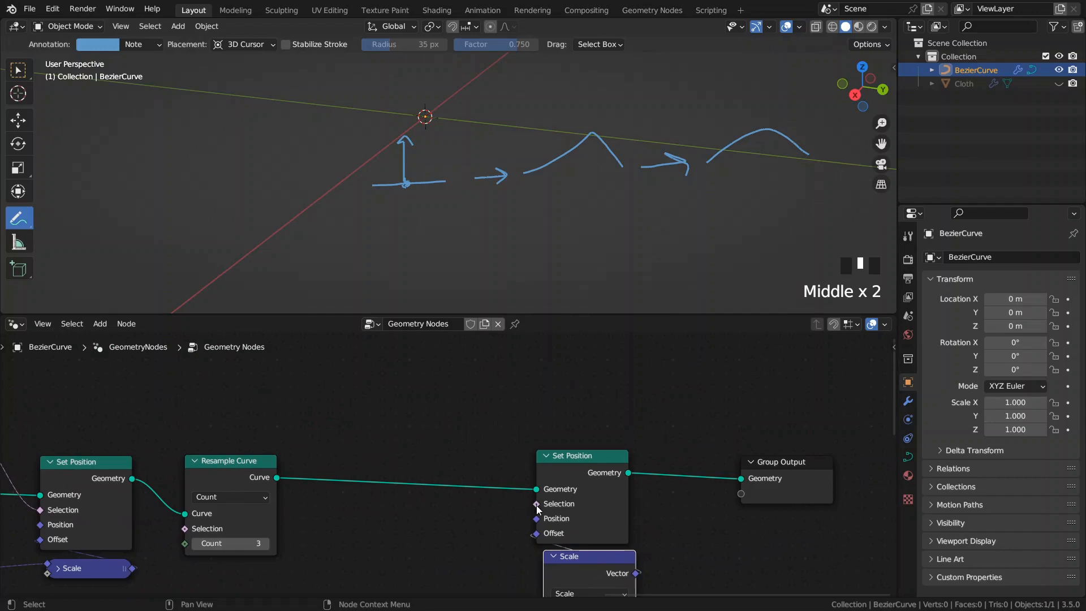
{"action": "middle_click_drag", "start_coordinate": [81, 404], "coordinate": [279, 424]}
{"action": "left_click", "coordinate": [113, 447]}
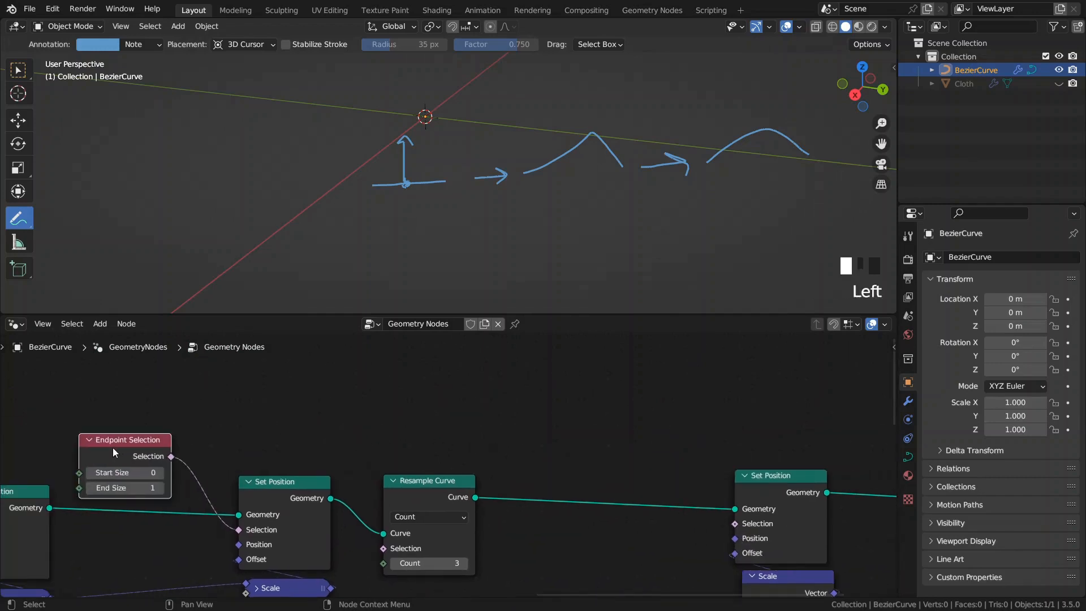
{"action": "key", "text": "shift+d"}
{"action": "left_click", "coordinate": [610, 399]}
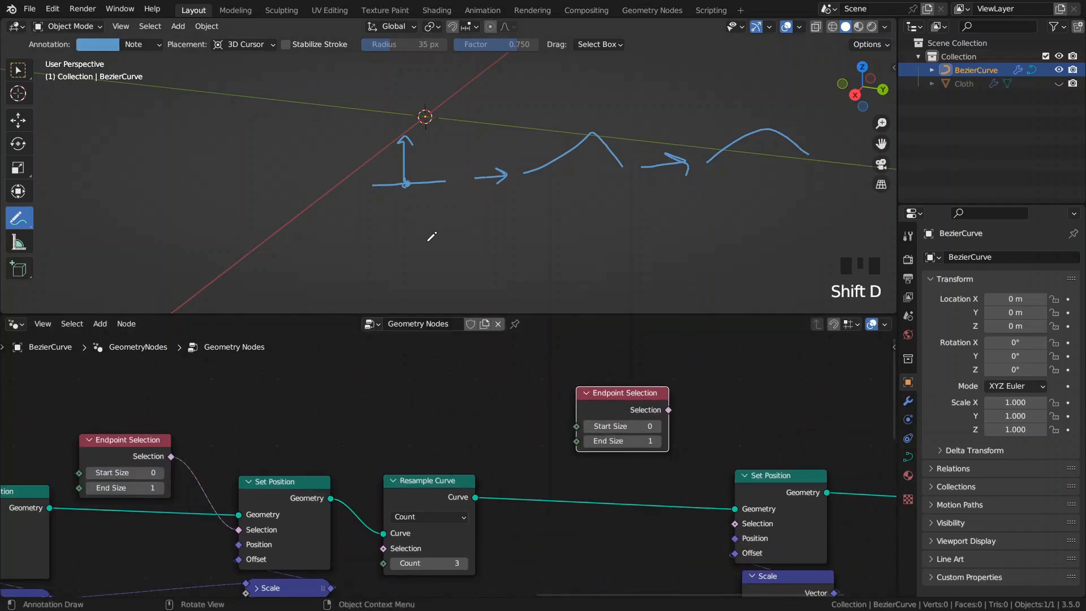
- Annotate a horizontal line with marked ends in the viewport and set the copied Endpoint Selection node's Start Size to 1
{"action": "left_click_drag", "start_coordinate": [416, 243], "coordinate": [576, 238]}
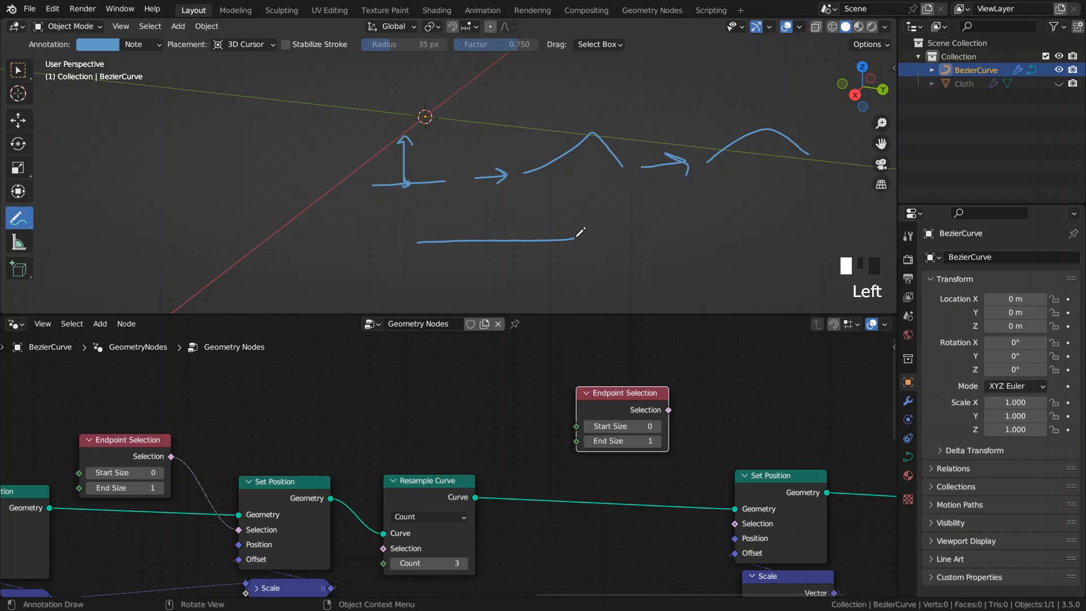
{"action": "left_click", "coordinate": [419, 243]}
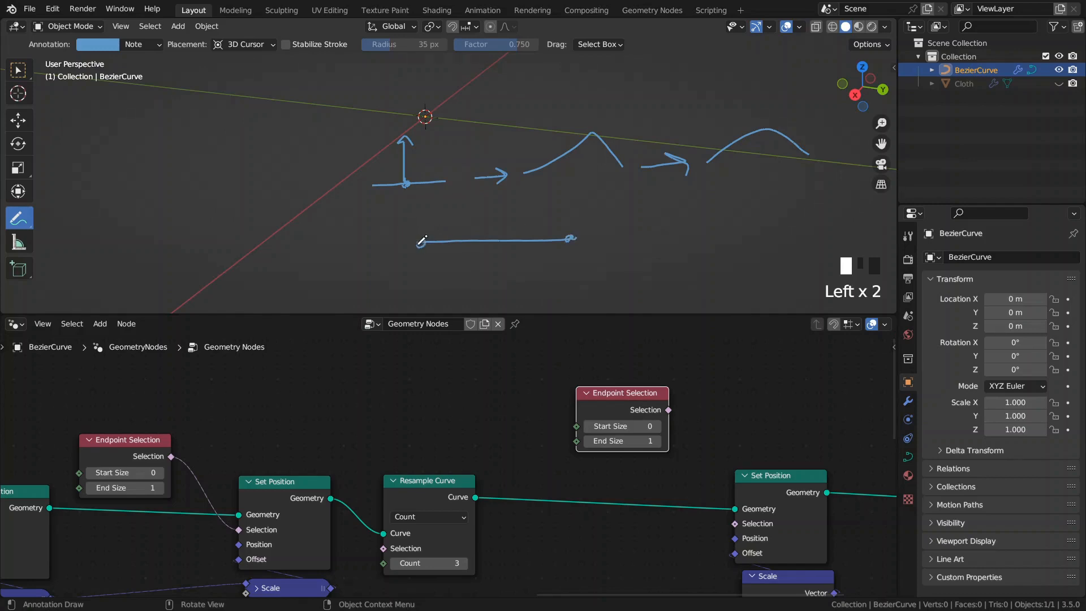
{"action": "left_click", "coordinate": [655, 426]}
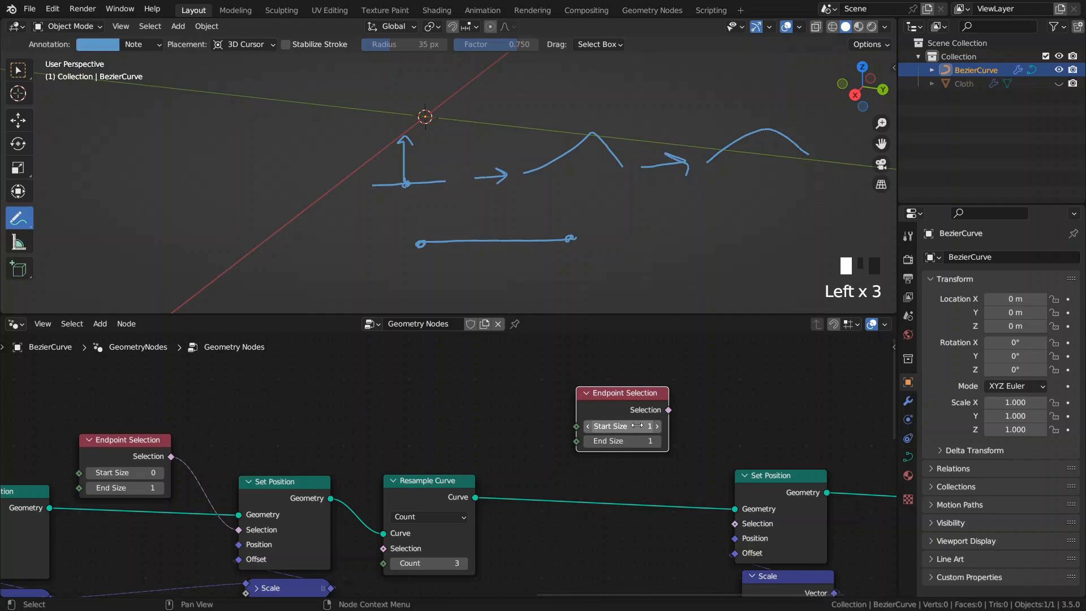
{"action": "middle_click_drag", "start_coordinate": [667, 416], "coordinate": [523, 402]}
{"action": "left_click_drag", "start_coordinate": [463, 392], "coordinate": [482, 383]}
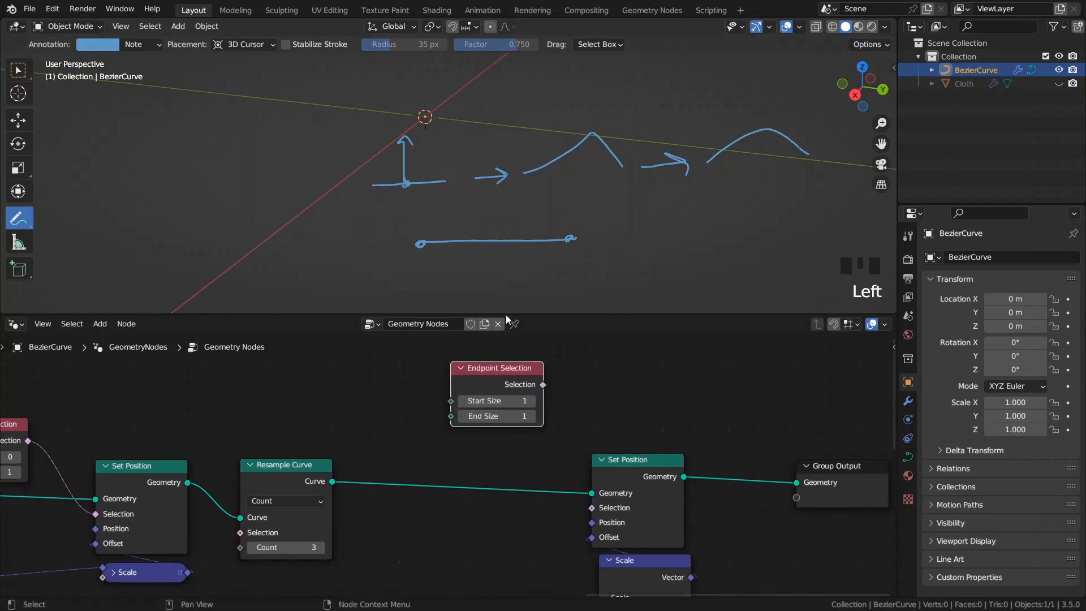
- Mark the annotated line's midpoint and circle both of its endpoints
{"action": "left_click", "coordinate": [497, 230]}
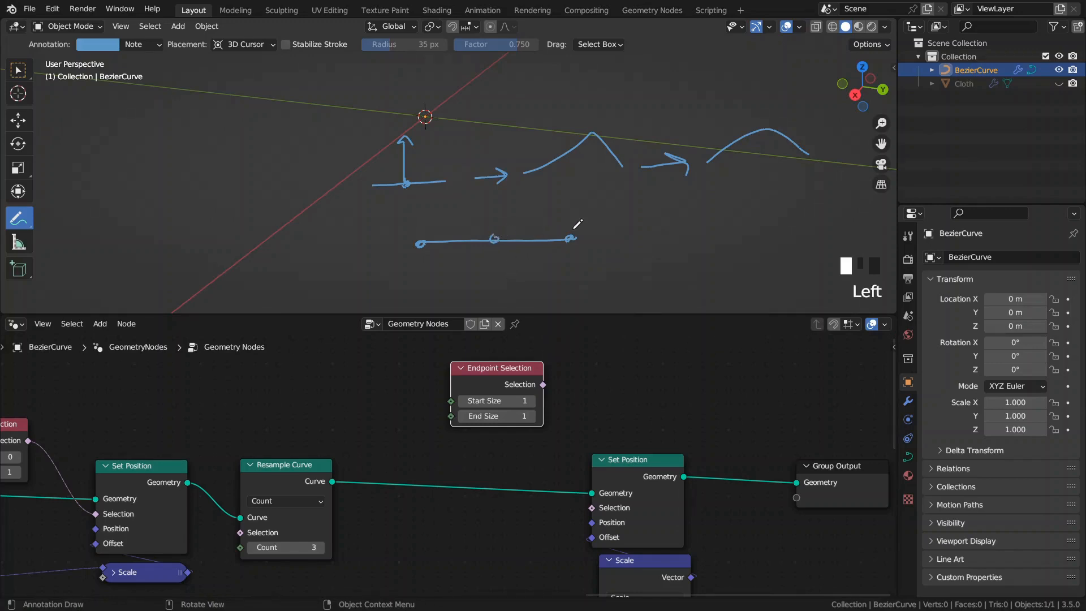
{"action": "left_click_drag", "start_coordinate": [573, 225], "coordinate": [555, 252]}
{"action": "left_click_drag", "start_coordinate": [426, 215], "coordinate": [439, 247]}
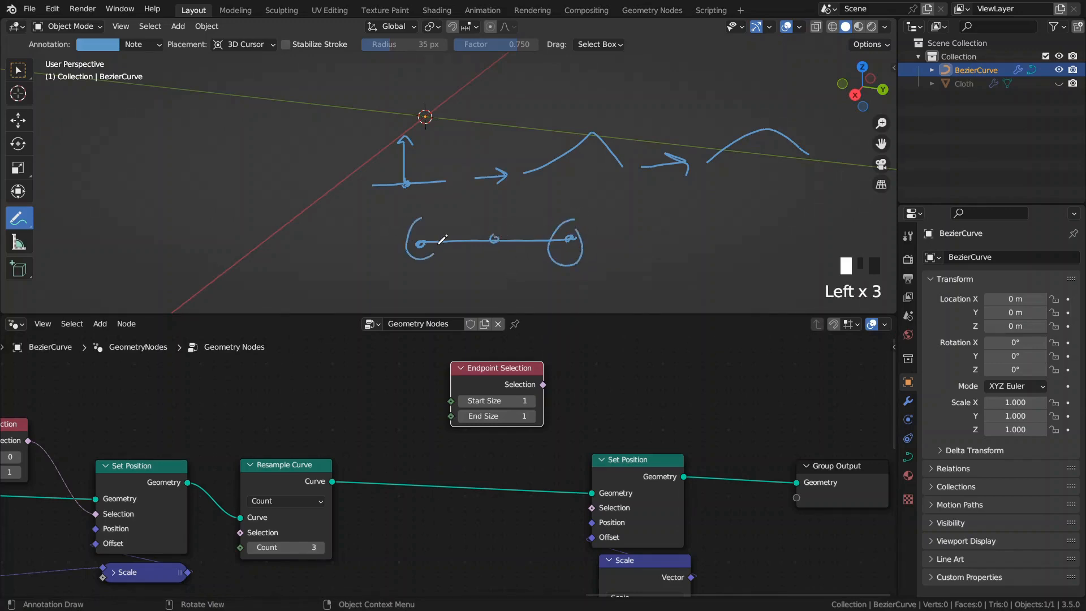
- Add a Boolean Math node set to Not, fed by the copied Endpoint Selection's Selection output, and place it beneath that node
{"action": "left_click_drag", "start_coordinate": [505, 385], "coordinate": [478, 438]}
{"action": "type", "text": "not"}
{"action": "key", "text": "Return"}
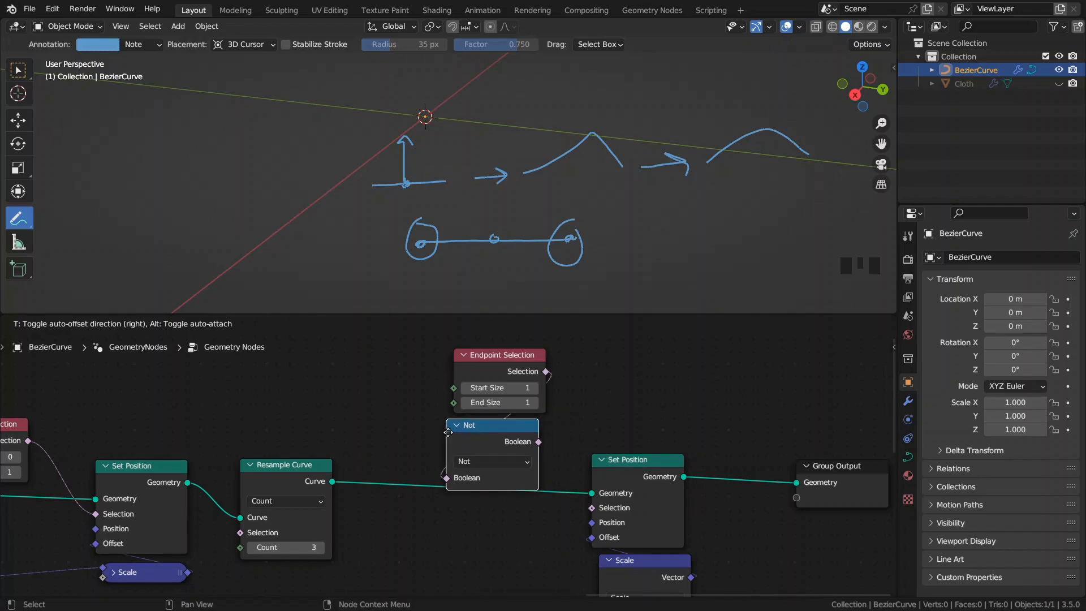
{"action": "left_click", "coordinate": [451, 434]}
{"action": "left_click", "coordinate": [487, 463]}
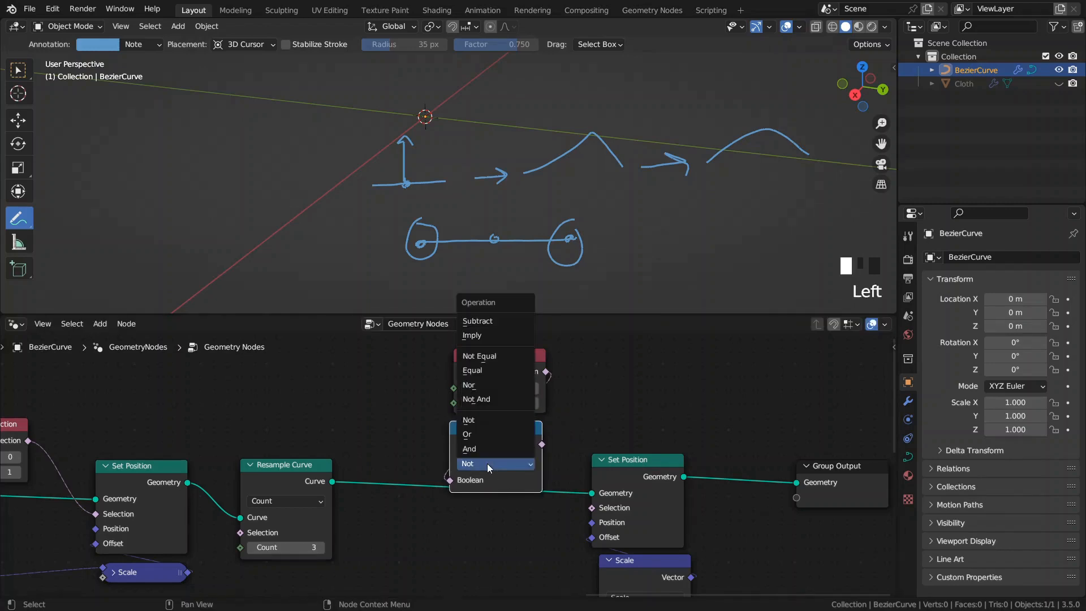
{"action": "left_click", "coordinate": [490, 420]}
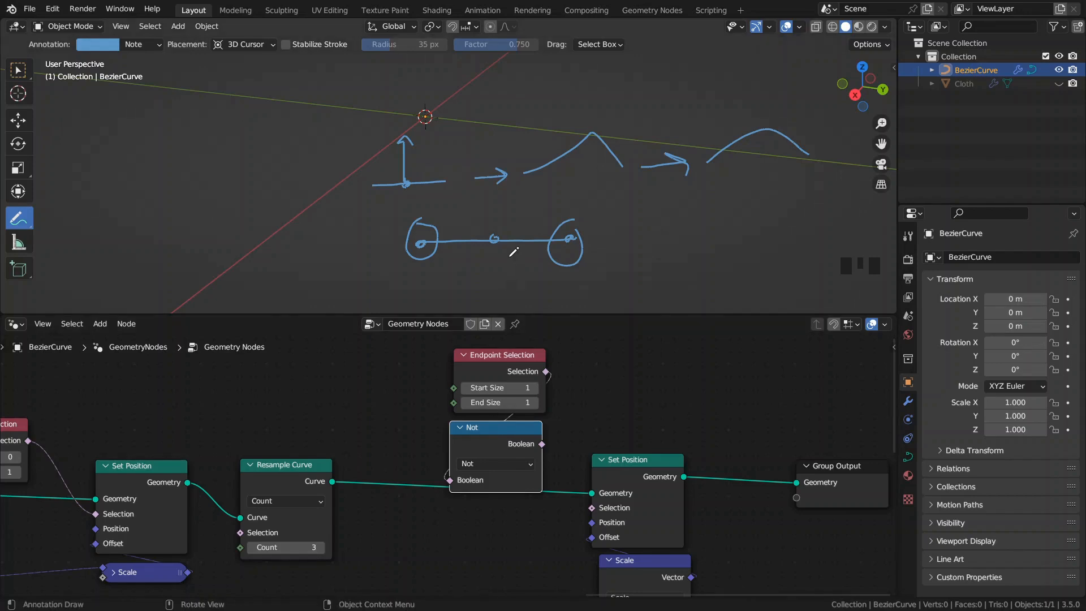
- Circle the annotated midpoint, collapse the Not node and connect its output to the third Set Position's Selection
{"action": "left_click_drag", "start_coordinate": [505, 220], "coordinate": [491, 251]}
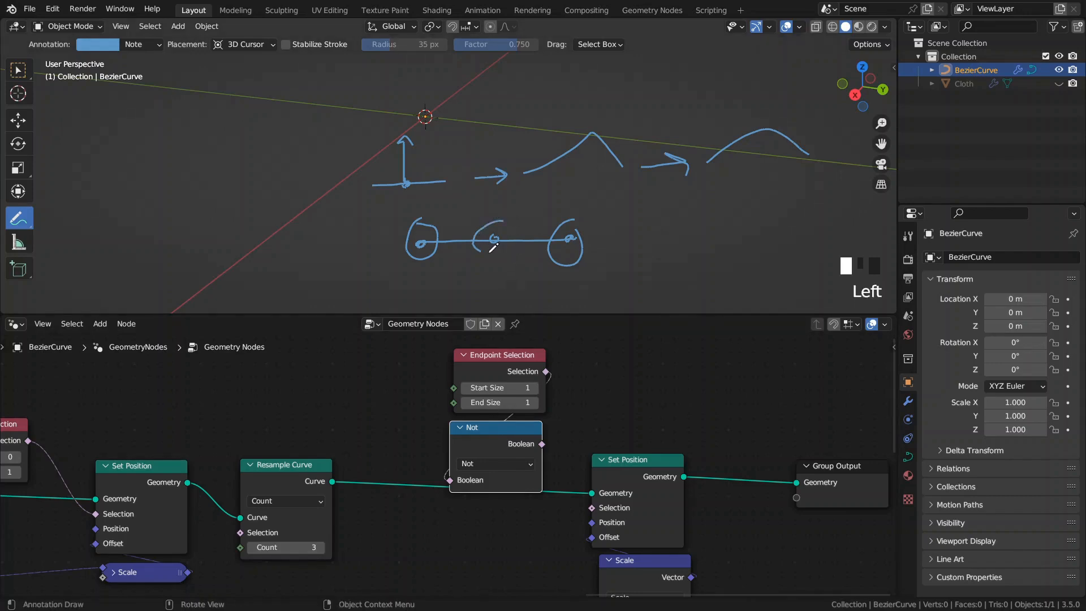
{"action": "double_click", "coordinate": [509, 427]}
{"action": "middle_click_drag", "start_coordinate": [509, 428], "coordinate": [443, 406]}
{"action": "left_click_drag", "start_coordinate": [473, 406], "coordinate": [524, 488]}
- Set the factor of the third Set Position's Scale node to -0.020
{"action": "middle_click_drag", "start_coordinate": [447, 373], "coordinate": [466, 394]}
{"action": "left_click_drag", "start_coordinate": [560, 459], "coordinate": [526, 459], "text": "shift"}
{"action": "middle_click_drag", "start_coordinate": [396, 264], "coordinate": [406, 254], "text": "shift"}
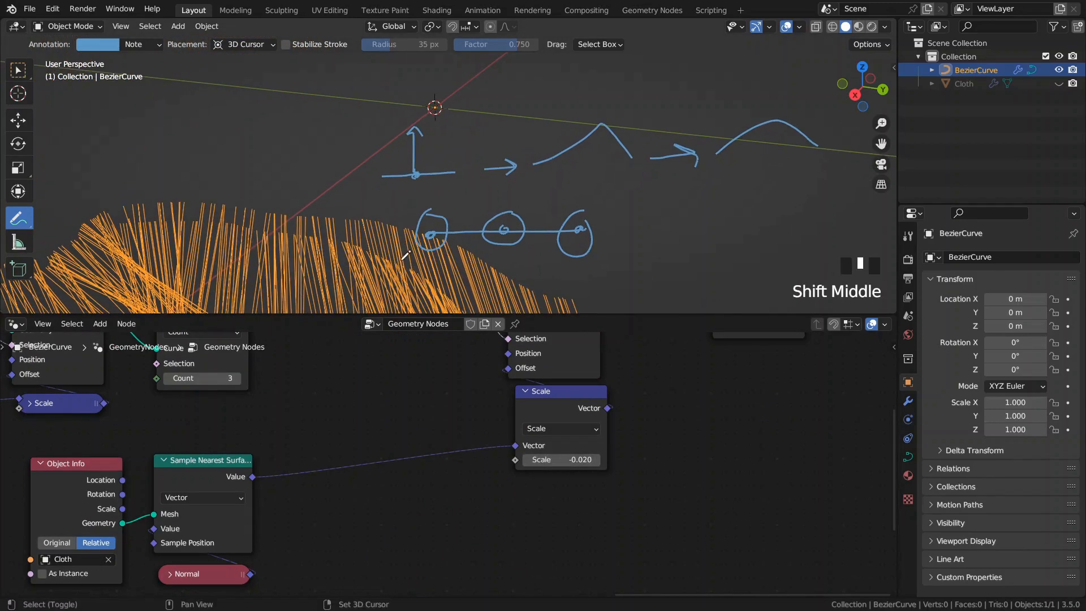
- Add a Divide node driving the third Scale node's factor and set its divisor to 10000
{"action": "left_click_drag", "start_coordinate": [514, 459], "coordinate": [371, 374]}
{"action": "type", "text": "divi"}
{"action": "key", "text": "Return"}
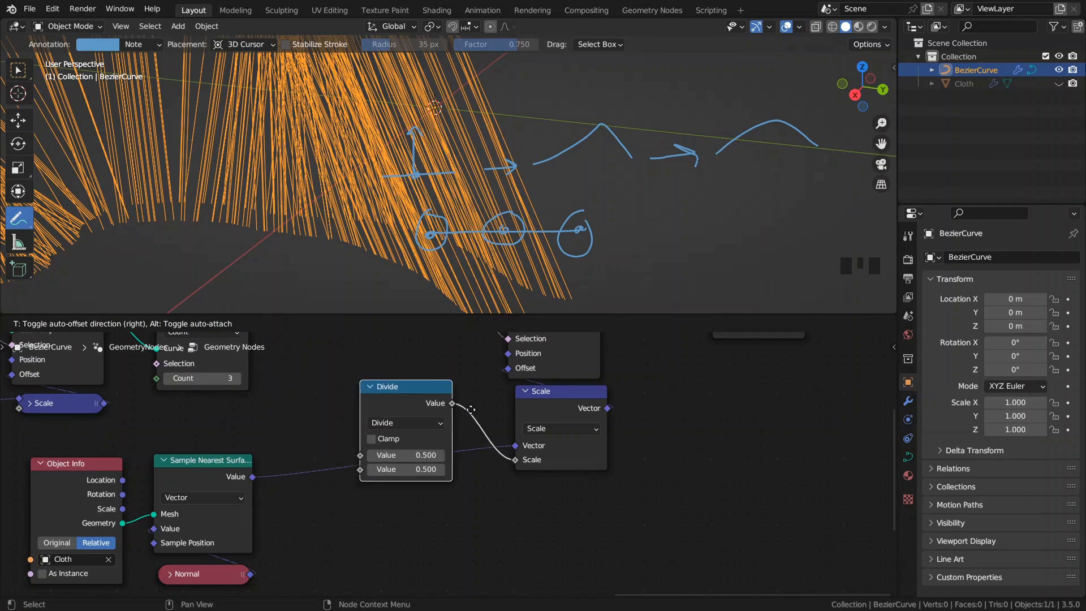
{"action": "left_click", "coordinate": [474, 412]}
{"action": "left_click", "coordinate": [427, 492]}
{"action": "type", "text": "1000"}
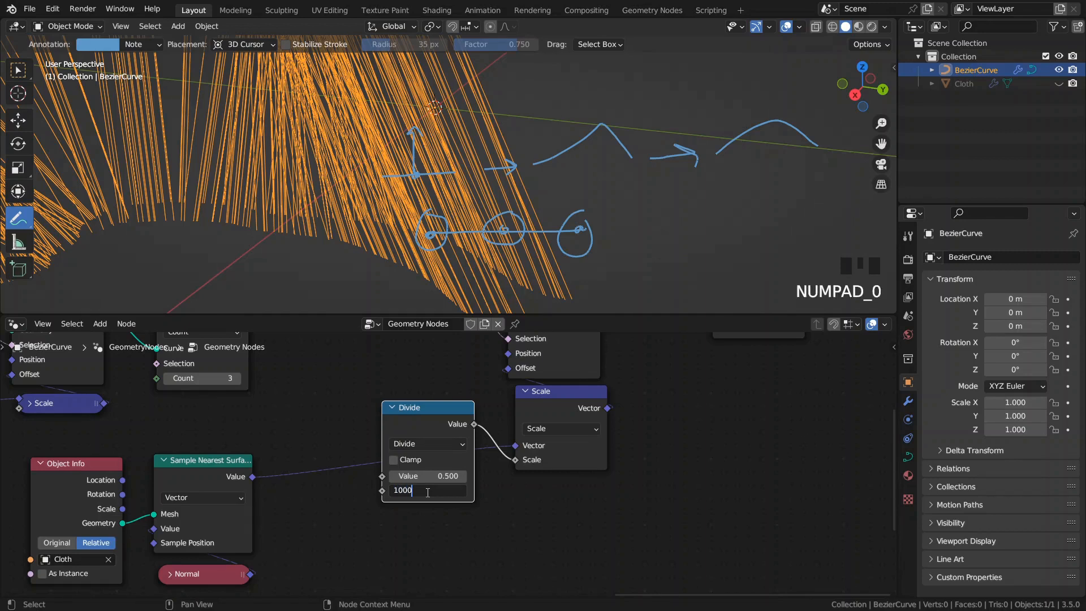
{"action": "type", "text": "0"}
{"action": "key", "text": "Return"}
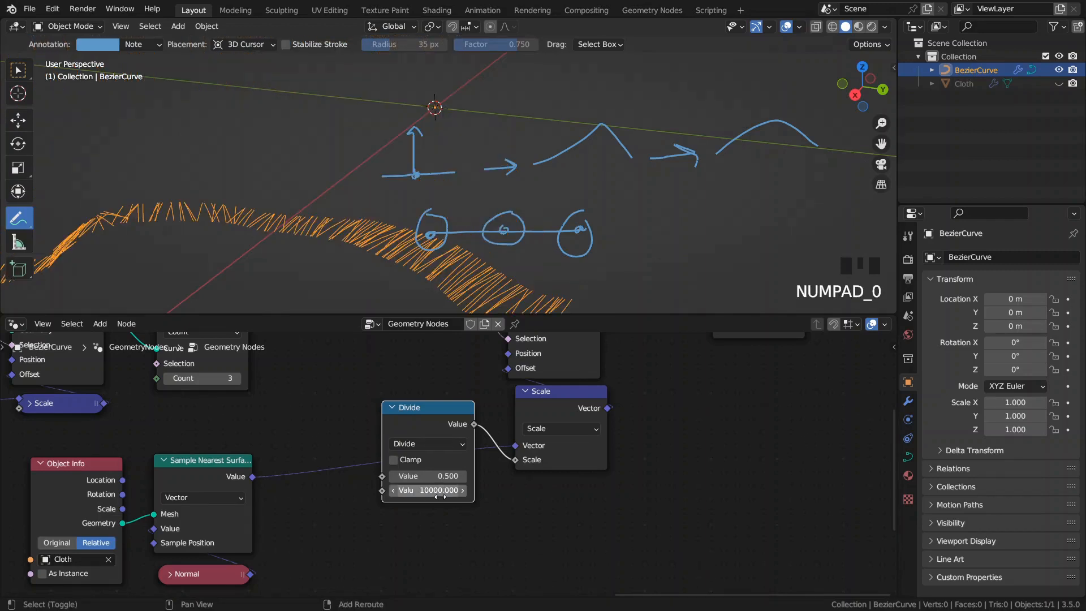
- Set the Divide node's first value to 9.8 and erase the viewport annotations
{"action": "left_click_drag", "start_coordinate": [429, 476], "coordinate": [480, 476]}
{"action": "mouse_move", "coordinate": [758, 143]}
{"action": "left_mouse_down", "text": "ctrl"}
{"action": "mouse_move", "coordinate": [524, 258]}
{"action": "mouse_move", "coordinate": [639, 142]}
{"action": "mouse_move", "coordinate": [792, 139]}
{"action": "left_mouse_up", "text": "ctrl"}
{"action": "middle_click_drag", "start_coordinate": [628, 195], "coordinate": [560, 161]}
{"action": "mouse_move", "coordinate": [524, 277]}
{"action": "middle_mouse_down", "text": "shift"}
{"action": "mouse_move", "coordinate": [519, 192]}
{"action": "mouse_move", "coordinate": [493, 225]}
{"action": "middle_mouse_up", "text": "shift"}
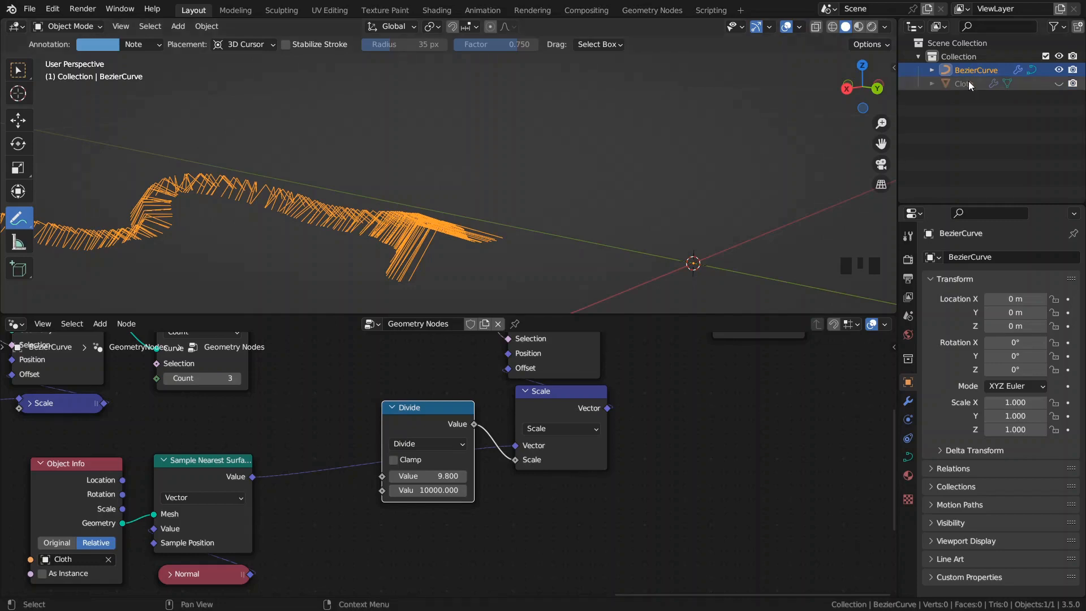
- Show the Cloth object temporarily to check the raised stitches against its surface, and hide it again
{"action": "left_click", "coordinate": [1060, 85]}
{"action": "mouse_move", "coordinate": [317, 232]}
{"action": "middle_mouse_down"}
{"action": "mouse_move", "coordinate": [315, 242]}
{"action": "mouse_move", "coordinate": [333, 235]}
{"action": "middle_mouse_up"}
{"action": "mouse_move", "coordinate": [428, 478]}
{"action": "left_mouse_down"}
{"action": "mouse_move", "coordinate": [470, 478]}
{"action": "mouse_move", "coordinate": [428, 478]}
{"action": "left_mouse_up"}
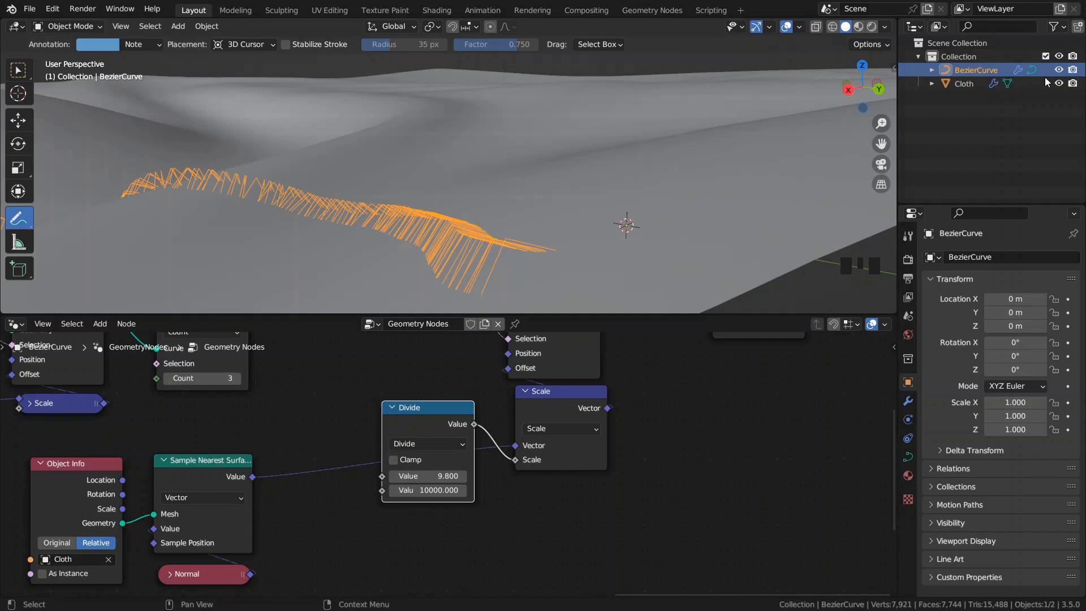
{"action": "left_click", "coordinate": [1059, 84]}
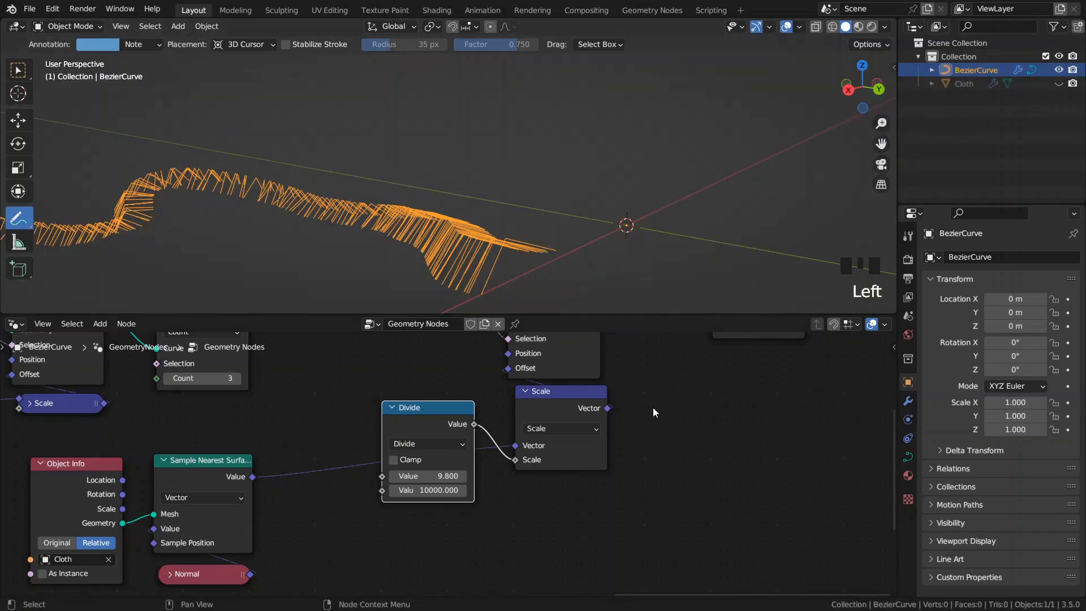
- Collapse the third Scale node and move Group Output farther from the third Set Position
{"action": "middle_click_drag", "start_coordinate": [534, 428], "coordinate": [486, 467]}
{"action": "double_click", "coordinate": [478, 430]}
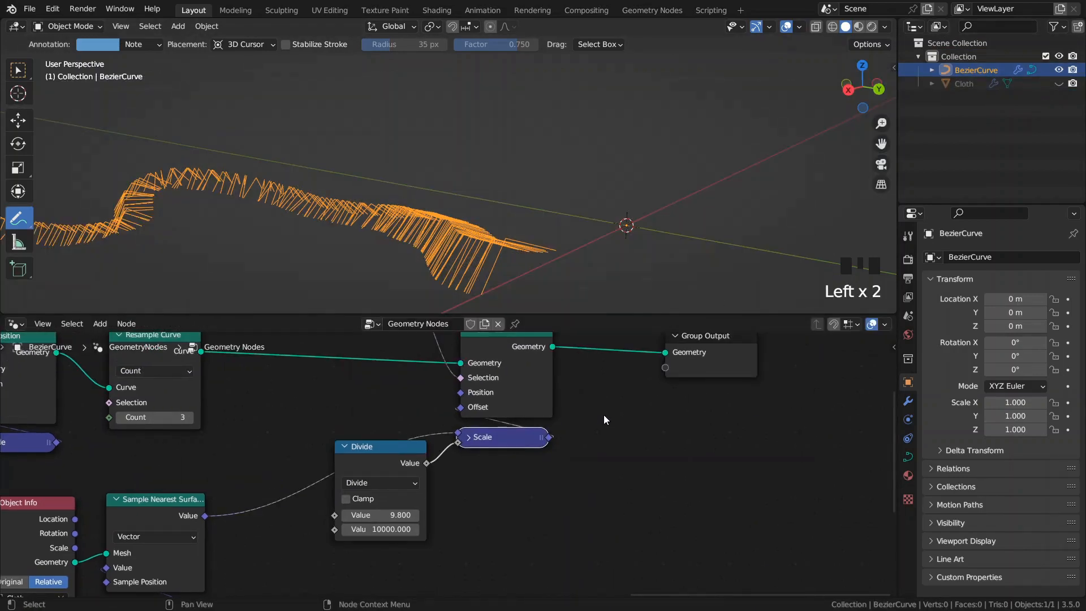
{"action": "middle_click_drag", "start_coordinate": [603, 415], "coordinate": [514, 442]}
{"action": "left_click", "coordinate": [527, 427]}
{"action": "left_click_drag", "start_coordinate": [527, 427], "coordinate": [806, 425]}
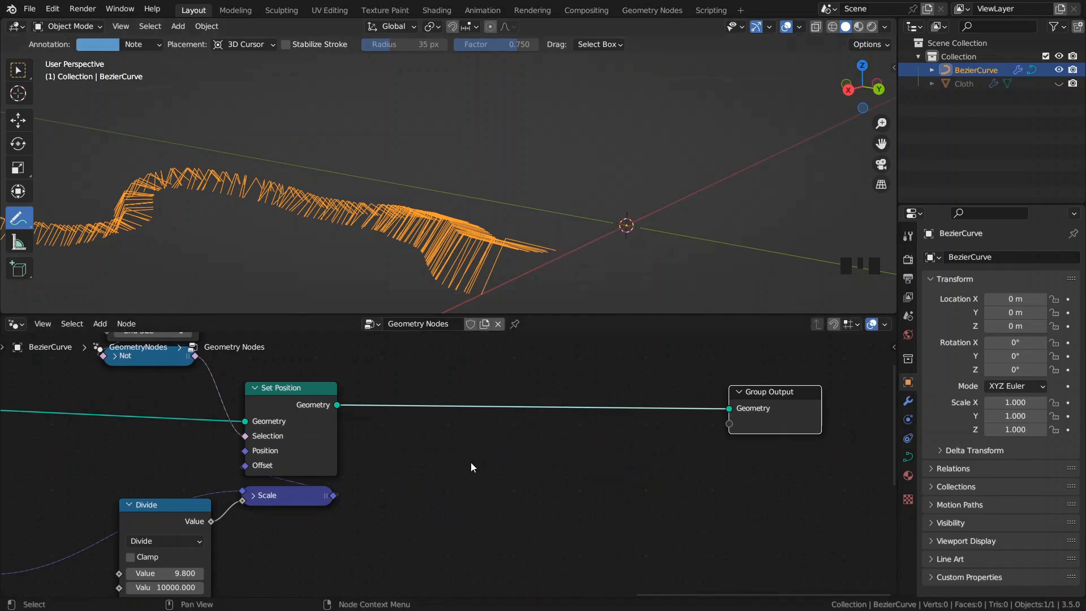
- Insert a Fillet Curve node between the third Set Position and Group Output
{"action": "key", "text": "space"}
{"action": "type", "text": "fill"}
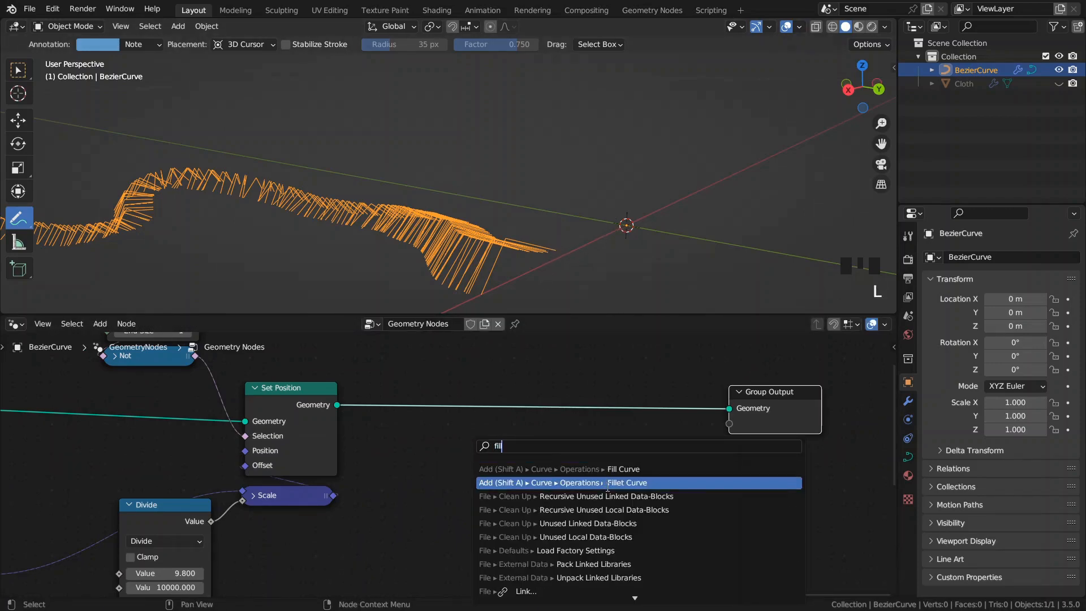
{"action": "left_click", "coordinate": [608, 483]}
{"action": "left_click", "coordinate": [448, 385]}
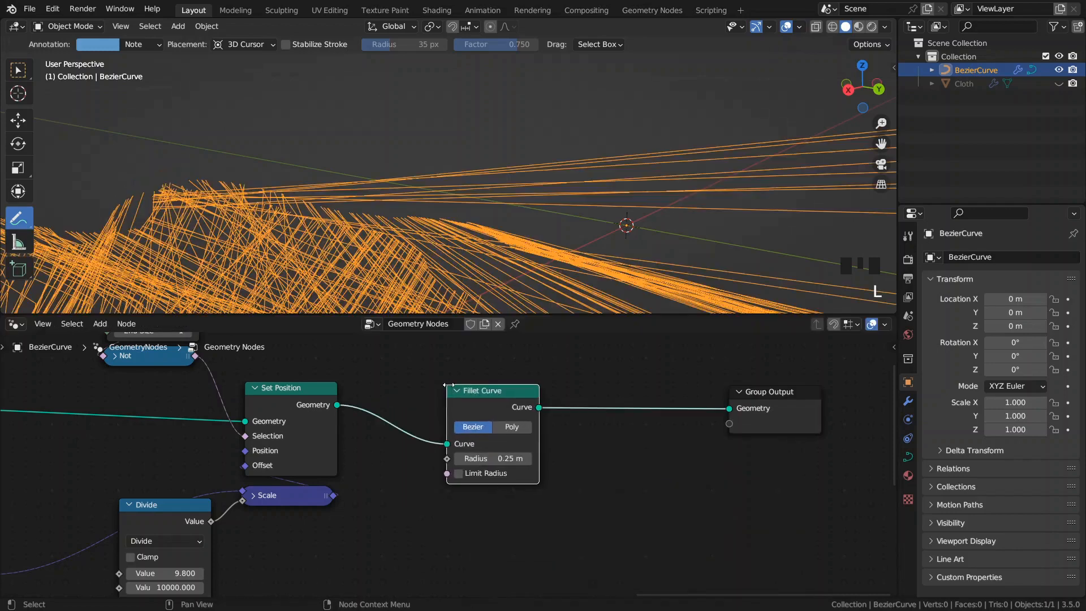
- Switch the Fillet Curve node to Poly mode and set its Radius to 0.01 m
{"action": "scroll", "coordinate": [519, 283], "scroll_direction": "up", "scroll_amount": 3}
{"action": "left_click", "coordinate": [511, 427]}
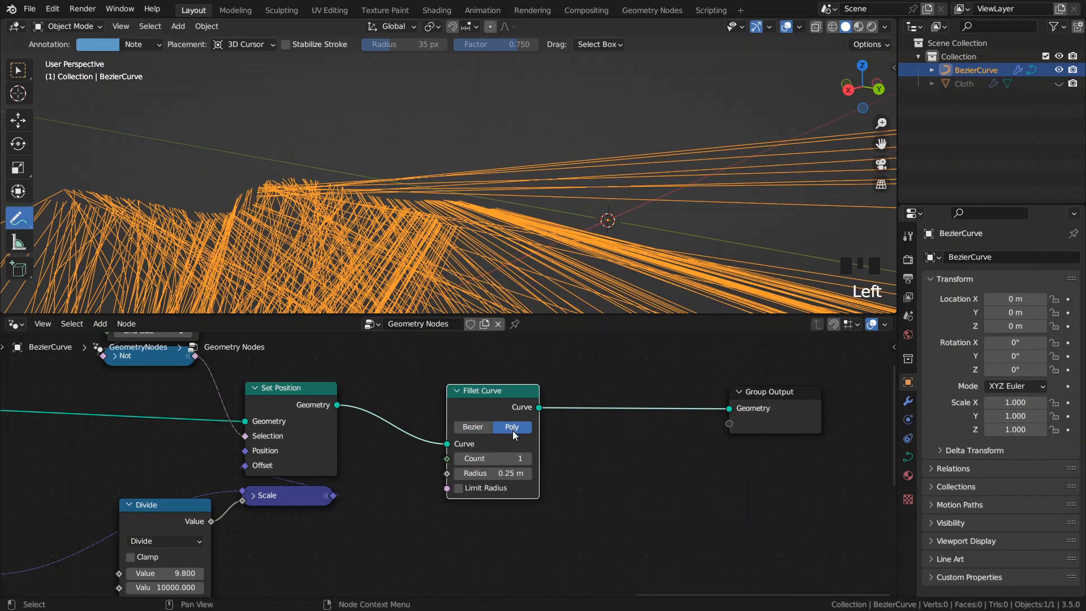
{"action": "left_click", "coordinate": [505, 473]}
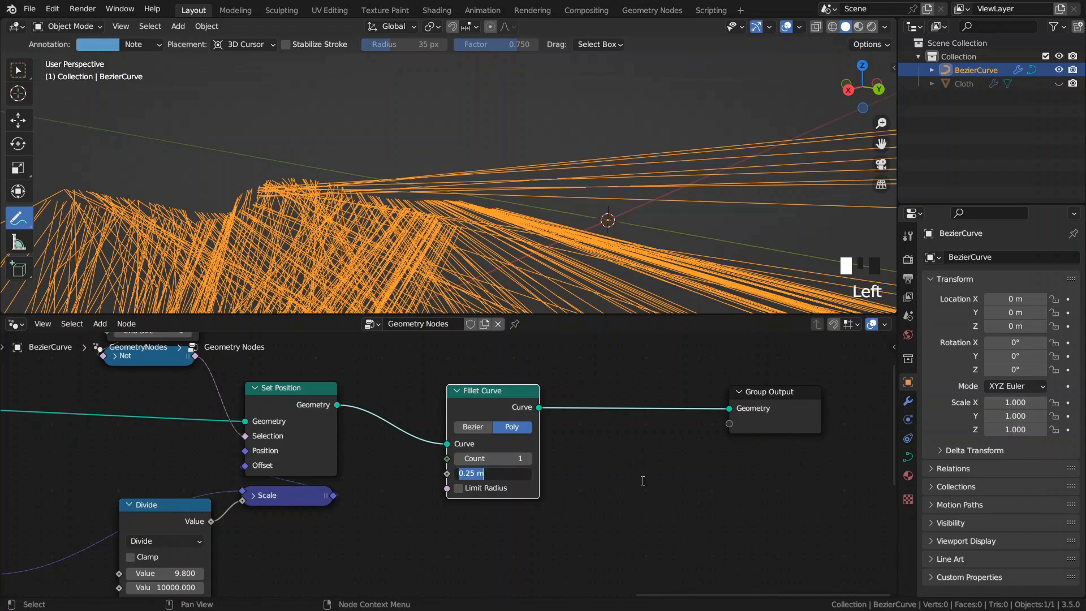
{"action": "type", "text": ".0"}
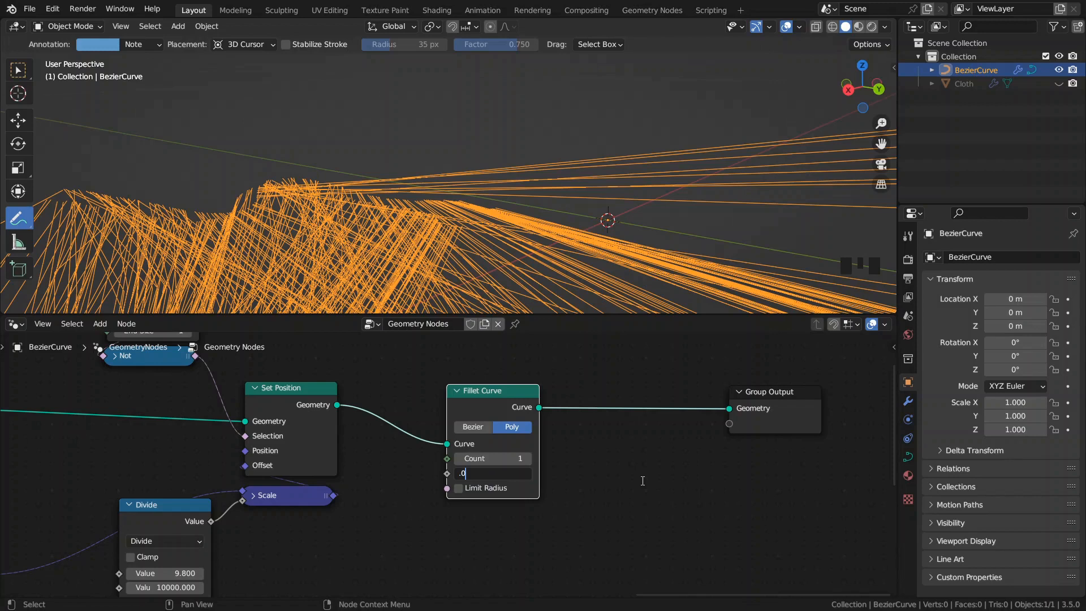
{"action": "type", "text": "1"}
{"action": "key", "text": "Return"}
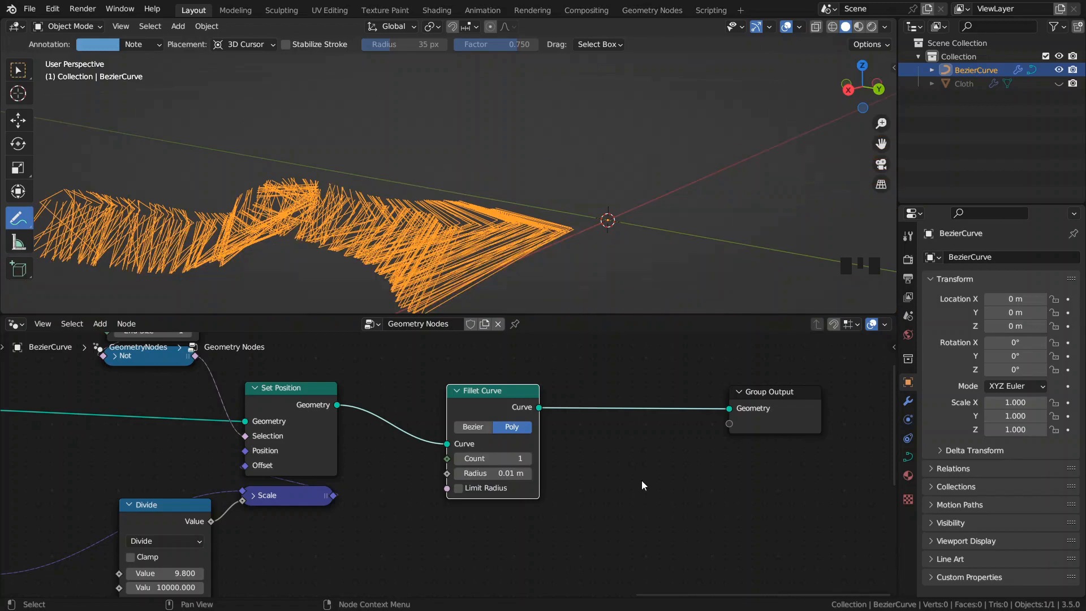
- Enable Limit Radius on the Fillet Curve node and set its Count to 9
{"action": "left_click", "coordinate": [472, 490]}
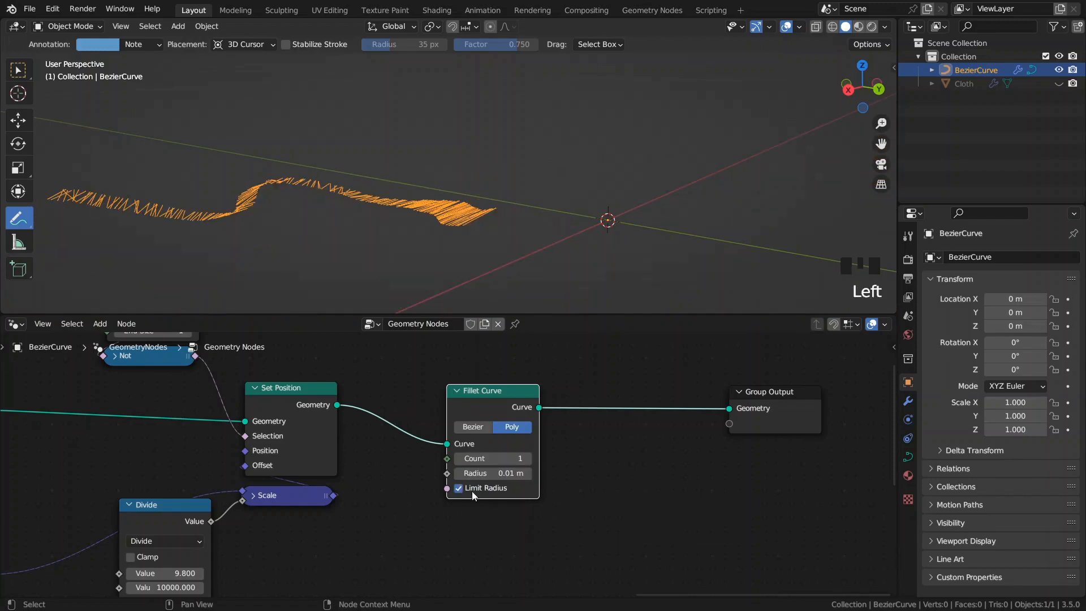
{"action": "double_click", "coordinate": [512, 459]}
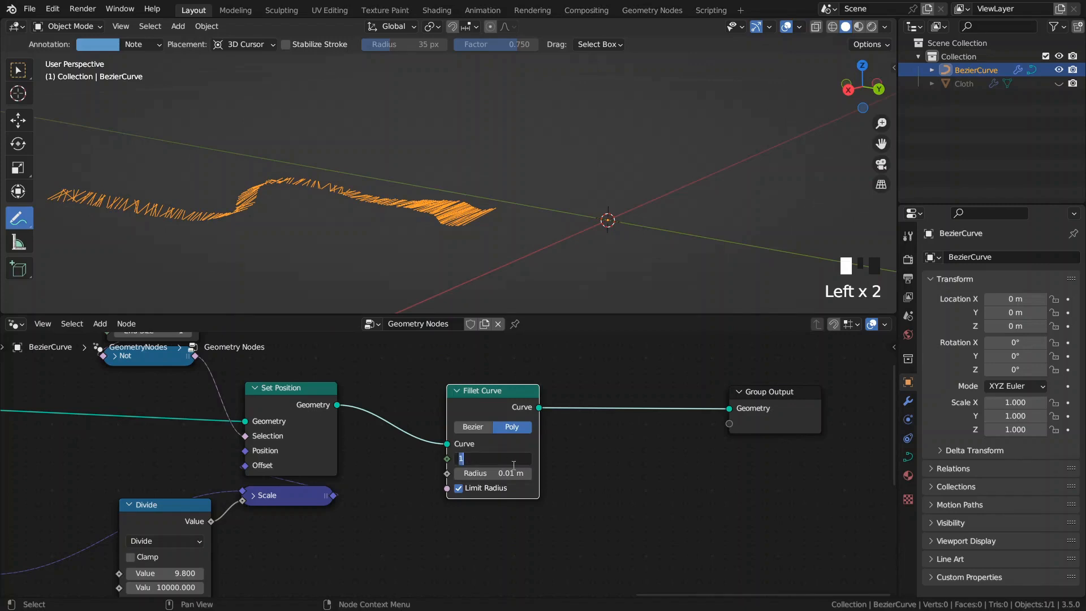
{"action": "type", "text": "9"}
{"action": "key", "text": "Return"}
{"action": "middle_click_drag", "start_coordinate": [589, 192], "coordinate": [570, 276], "text": "ctrl"}
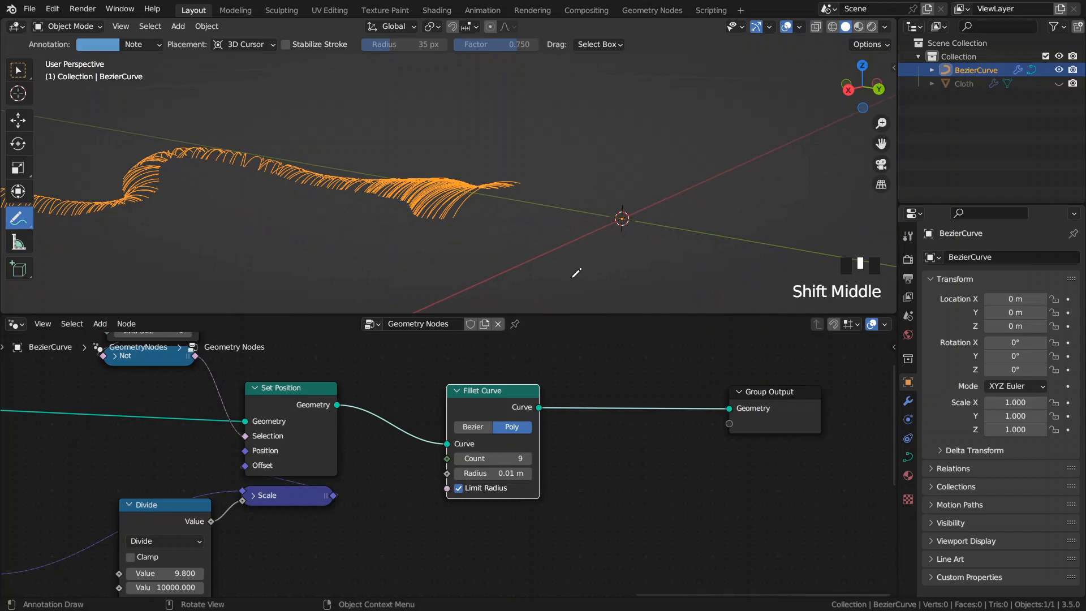
{"action": "middle_click_drag", "start_coordinate": [630, 236], "coordinate": [622, 246], "text": "ctrl"}
- Set the Divide node's first value to 11.52 and reposition the Fillet Curve node between its neighbours
{"action": "middle_click_drag", "start_coordinate": [166, 573], "coordinate": [198, 525]}
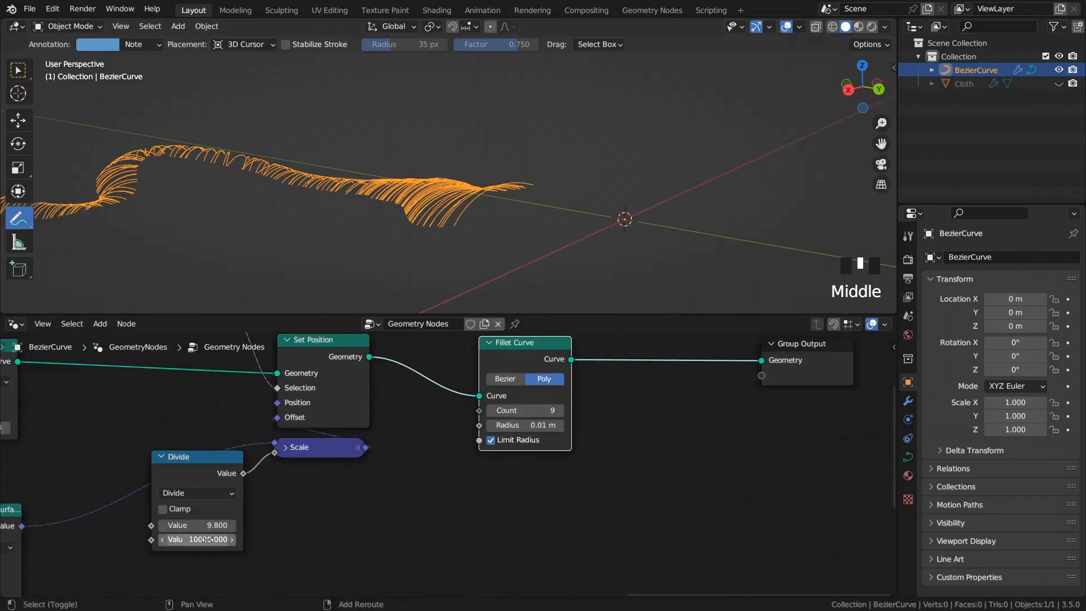
{"action": "left_click_drag", "start_coordinate": [198, 525], "coordinate": [220, 525], "text": "shift"}
{"action": "middle_click_drag", "start_coordinate": [447, 416], "coordinate": [440, 417]}
{"action": "middle_click_drag", "start_coordinate": [452, 192], "coordinate": [447, 240]}
{"action": "middle_click_drag", "start_coordinate": [533, 386], "coordinate": [458, 396]}
{"action": "left_click_drag", "start_coordinate": [457, 396], "coordinate": [491, 381]}
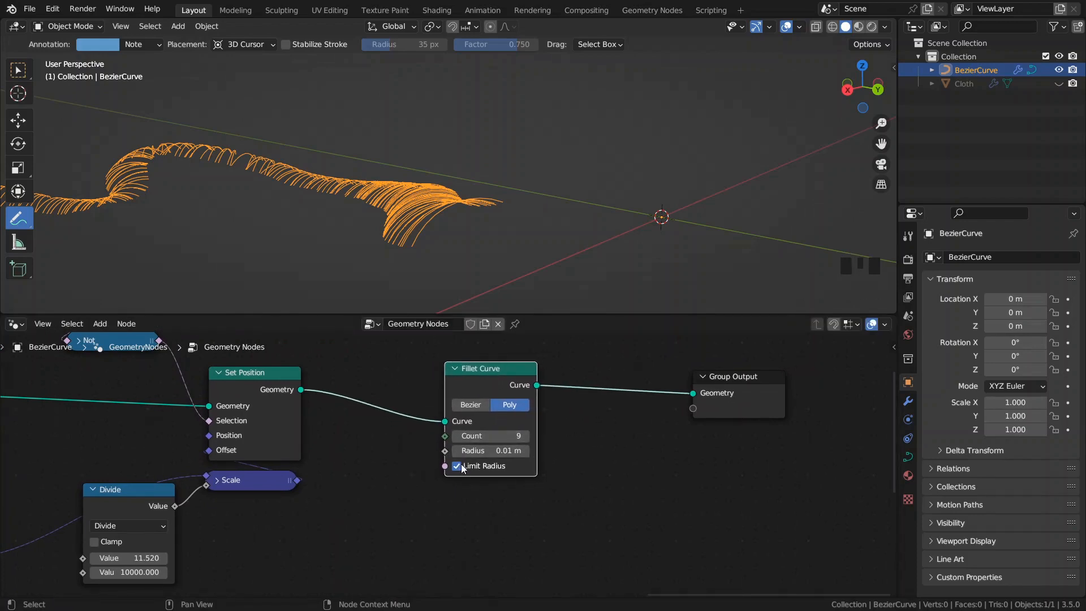
- Annotate an arched stitch in the viewport with small tick marks across both of its ends
{"action": "mouse_move", "coordinate": [552, 185]}
{"action": "left_mouse_down"}
{"action": "mouse_move", "coordinate": [656, 129]}
{"action": "mouse_move", "coordinate": [714, 176]}
{"action": "left_mouse_up"}
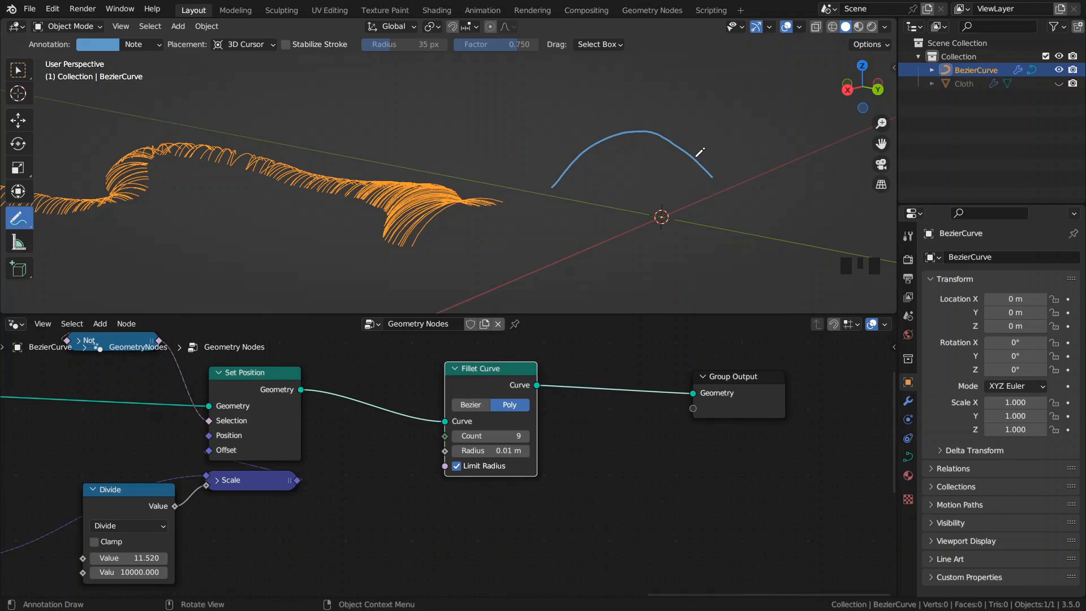
{"action": "left_click_drag", "start_coordinate": [698, 160], "coordinate": [700, 174]}
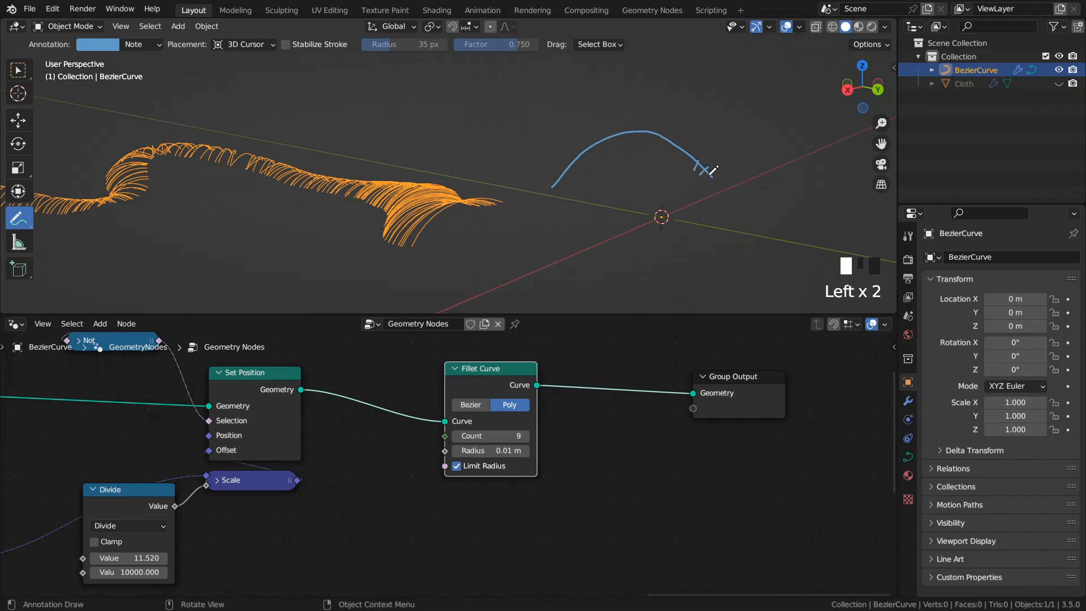
{"action": "left_click_drag", "start_coordinate": [550, 184], "coordinate": [565, 177]}
- Move the Group Output node farther away and insert a Curve to Mesh node between Fillet Curve and Group Output
{"action": "middle_click_drag", "start_coordinate": [719, 406], "coordinate": [641, 427]}
{"action": "left_click_drag", "start_coordinate": [641, 427], "coordinate": [781, 419]}
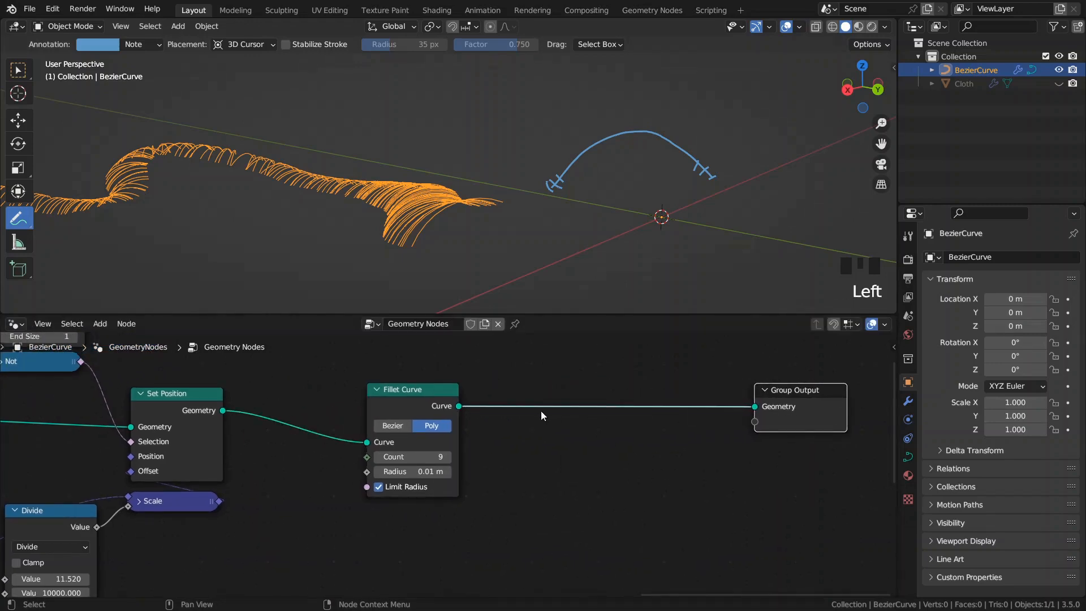
{"action": "key", "text": "space"}
{"action": "type", "text": "t"}
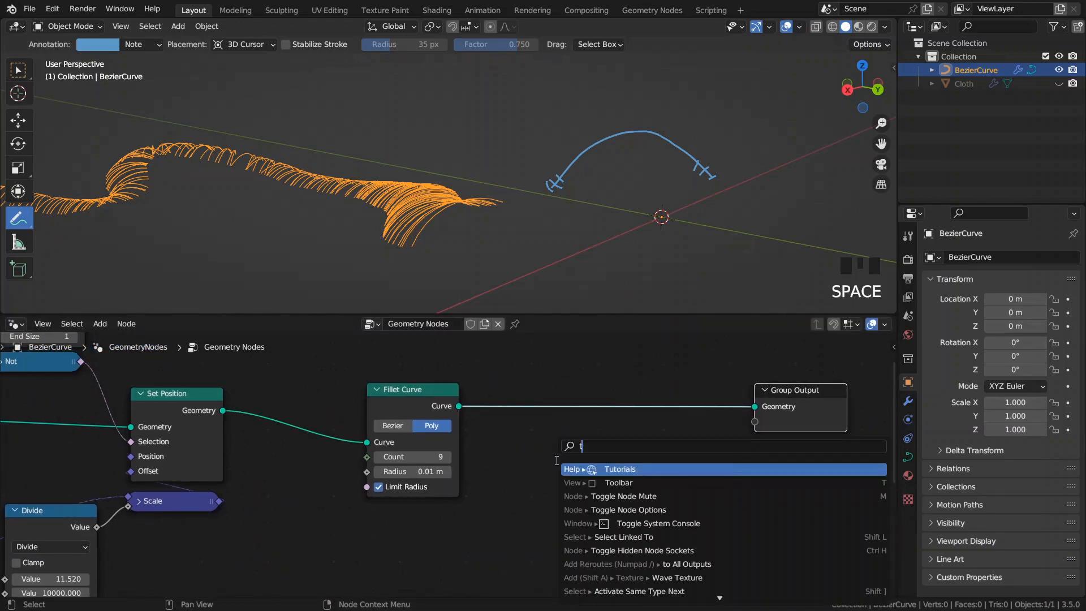
{"action": "type", "text": "o e"}
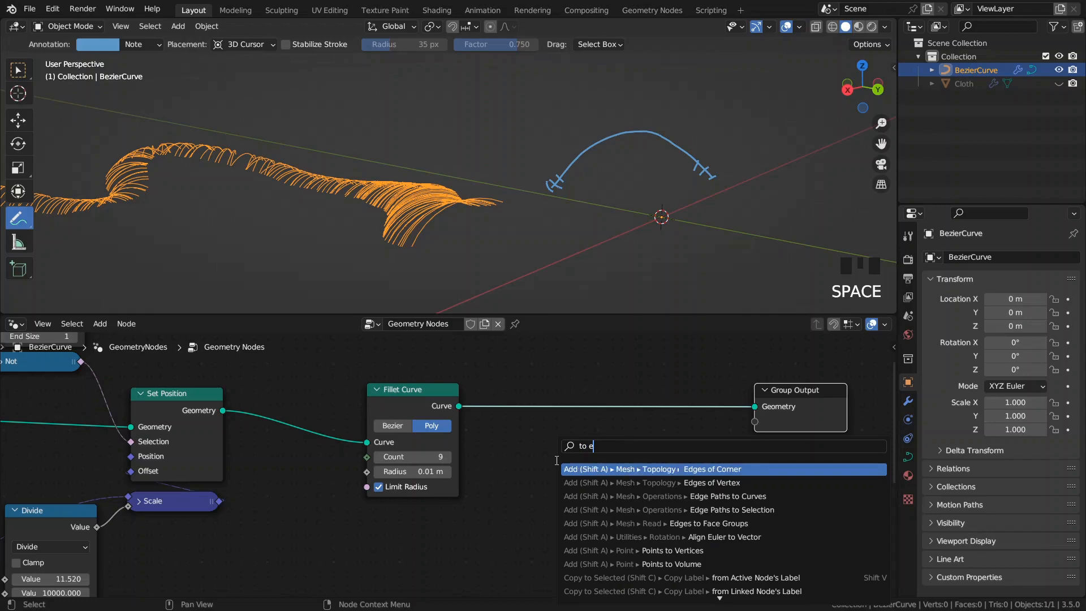
{"action": "key", "text": "BackSpace"}
{"action": "type", "text": "mesh"}
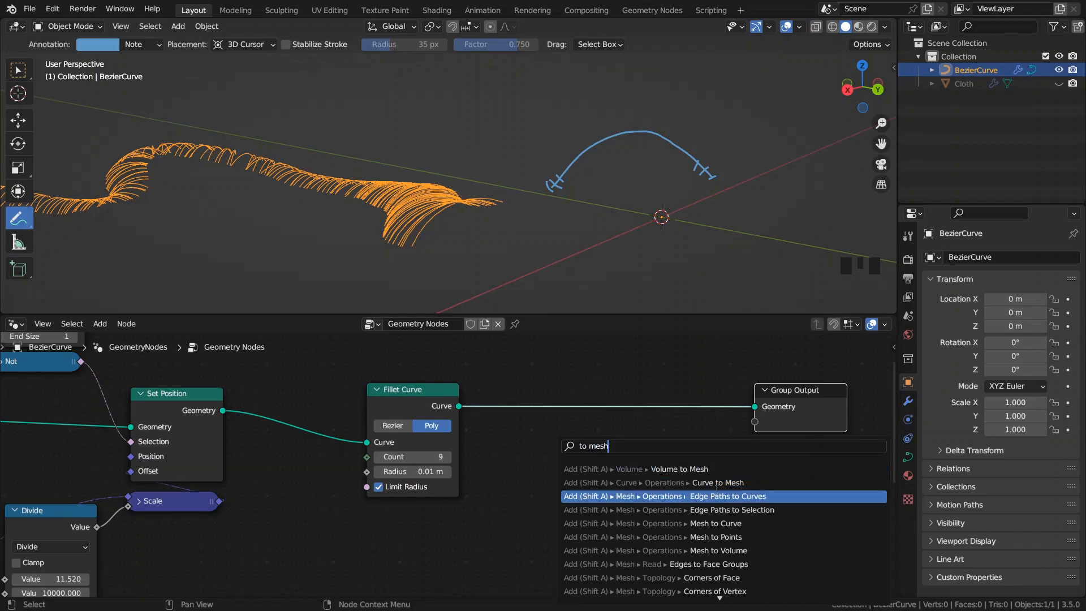
{"action": "left_click", "coordinate": [696, 483]}
{"action": "left_click", "coordinate": [593, 511]}
- Add a Curve Circle node below Curve to Mesh and connect it to the Profile Curve input
{"action": "middle_click_drag", "start_coordinate": [593, 511], "coordinate": [542, 509]}
{"action": "key", "text": "space"}
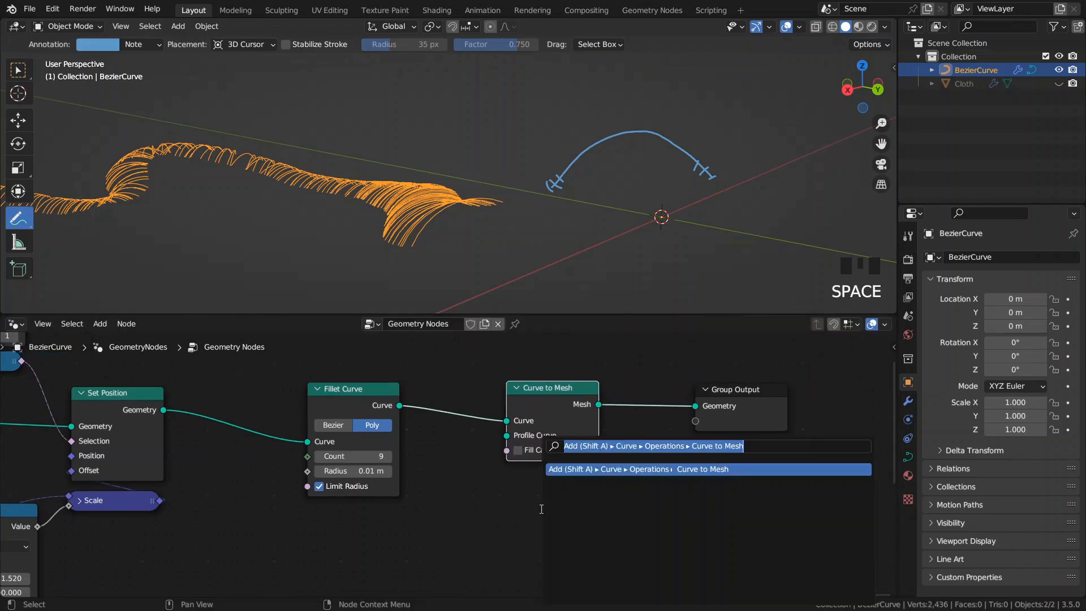
{"action": "type", "text": "cu ci"}
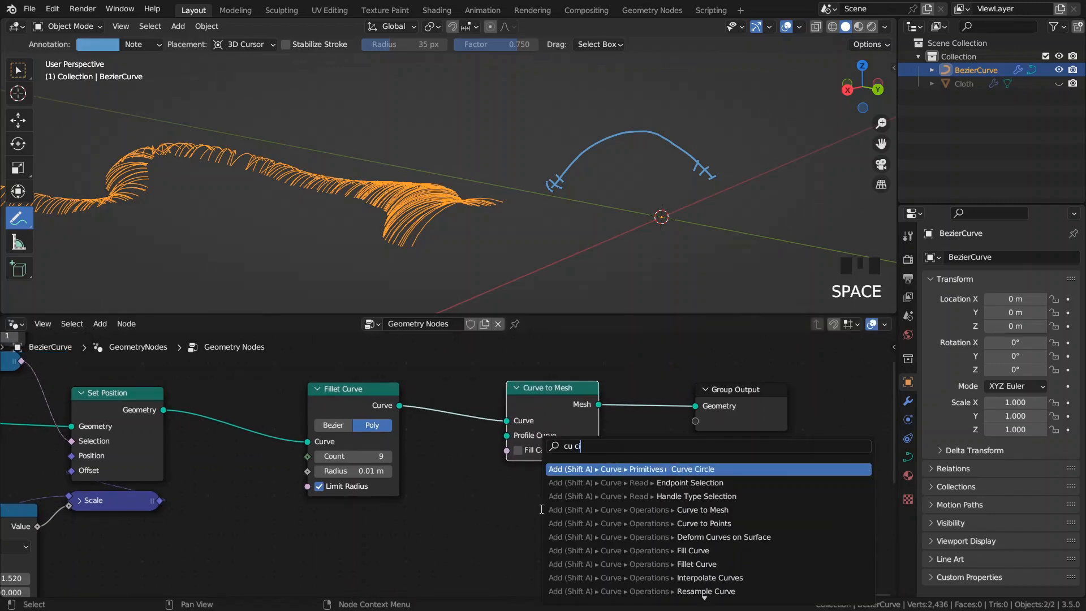
{"action": "key", "text": "Return"}
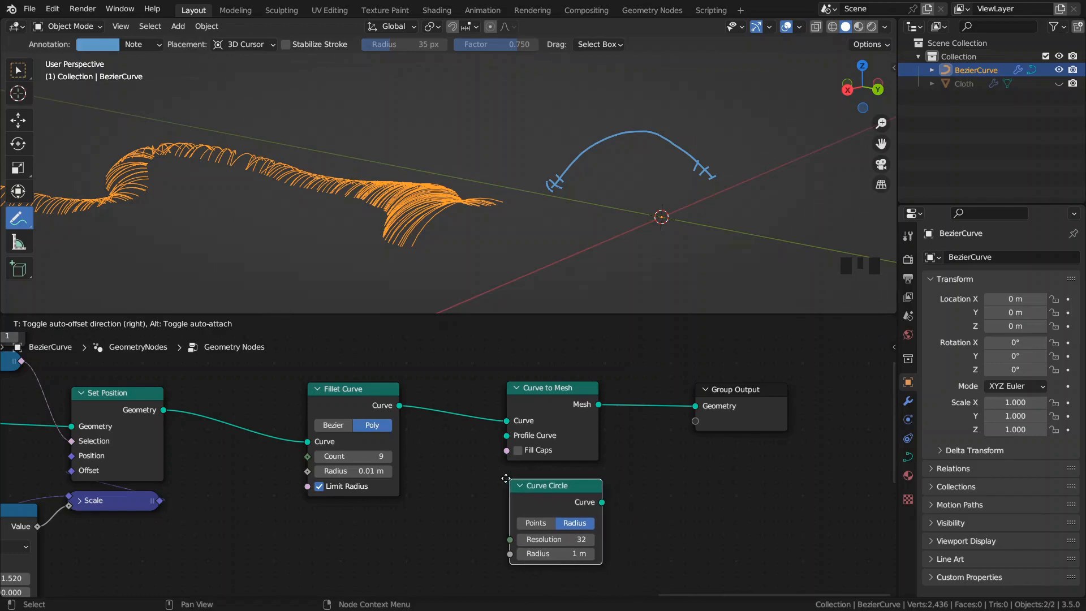
{"action": "left_click", "coordinate": [506, 471]}
{"action": "left_click_drag", "start_coordinate": [598, 494], "coordinate": [506, 436]}
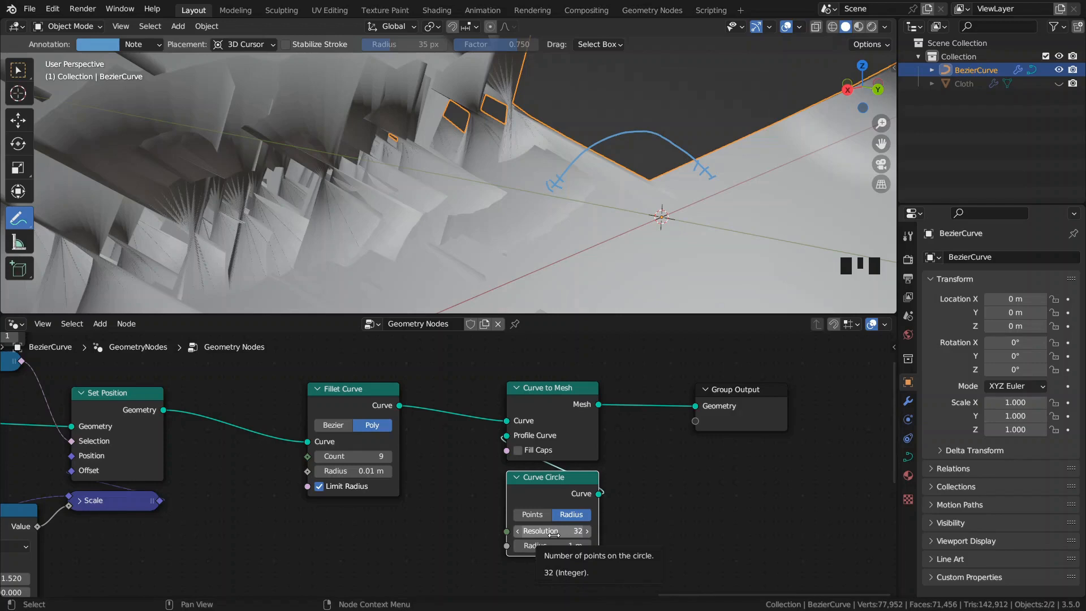
- Set the Curve Circle node's Resolution to 5
{"action": "left_click", "coordinate": [554, 532]}
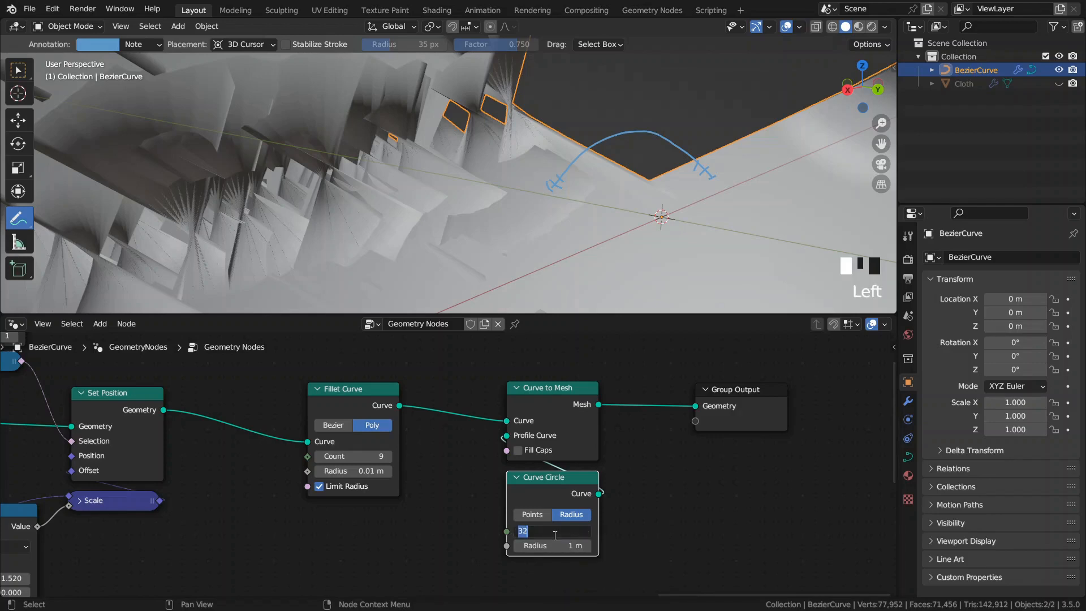
{"action": "type", "text": "5"}
{"action": "key", "text": "Return"}
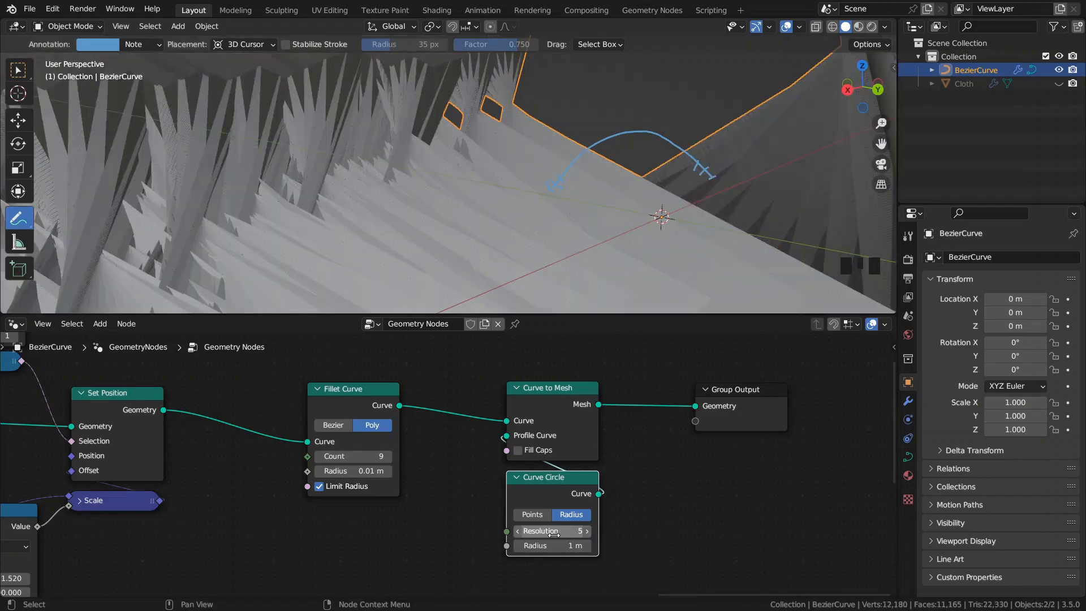
- Feed the Curve Circle's Radius from a new Divide math node and set its second value to 10000
{"action": "middle_click_drag", "start_coordinate": [548, 534], "coordinate": [571, 518]}
{"action": "left_click_drag", "start_coordinate": [529, 514], "coordinate": [476, 542]}
{"action": "type", "text": "divide"}
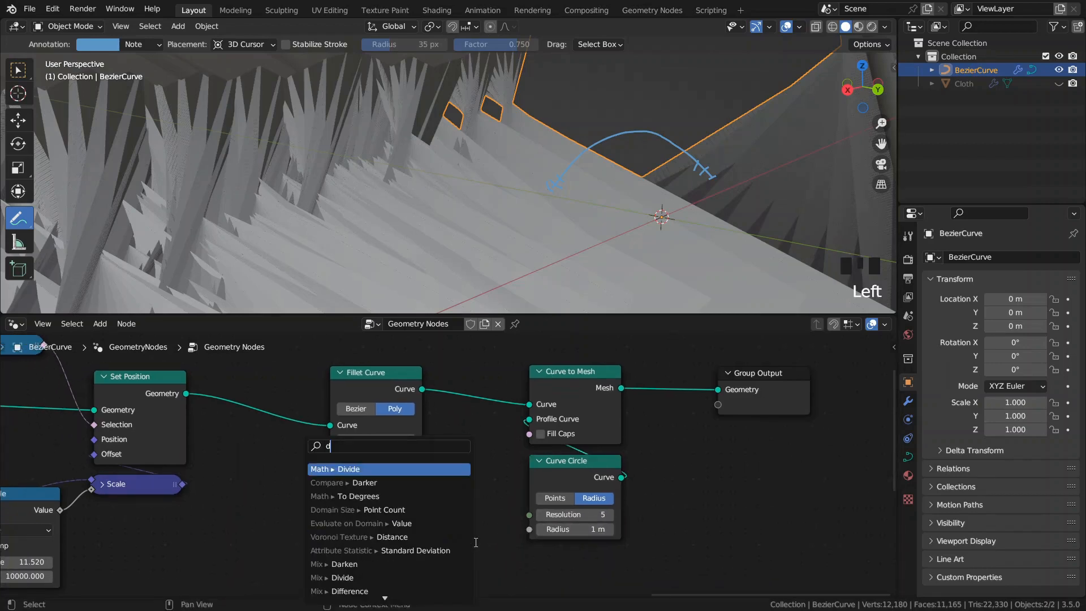
{"action": "key", "text": "Return"}
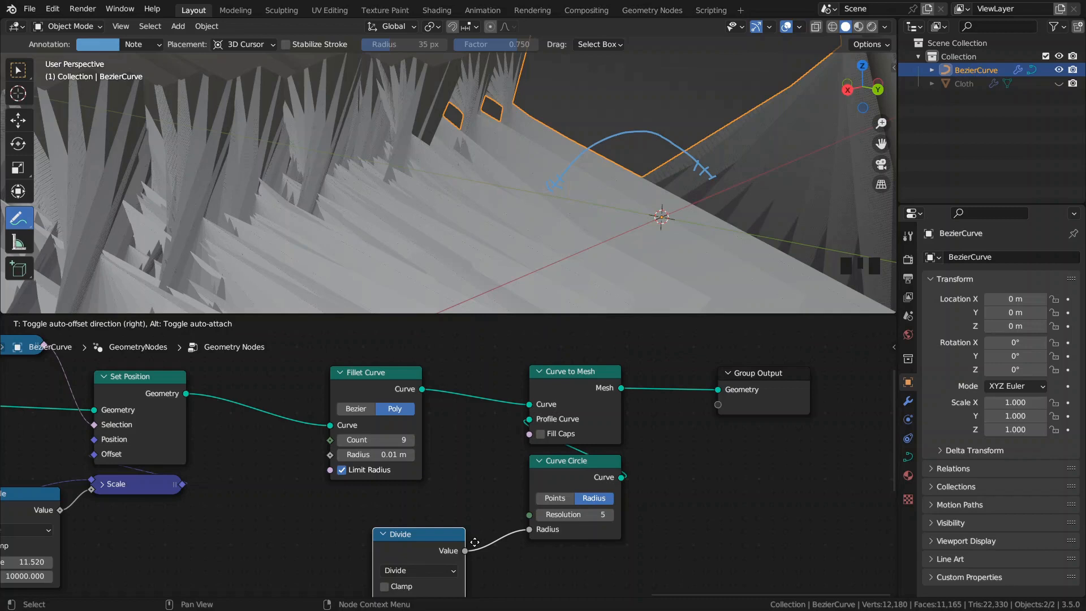
{"action": "left_click", "coordinate": [518, 512]}
{"action": "middle_click_drag", "start_coordinate": [493, 568], "coordinate": [497, 493]}
{"action": "left_click", "coordinate": [469, 508]}
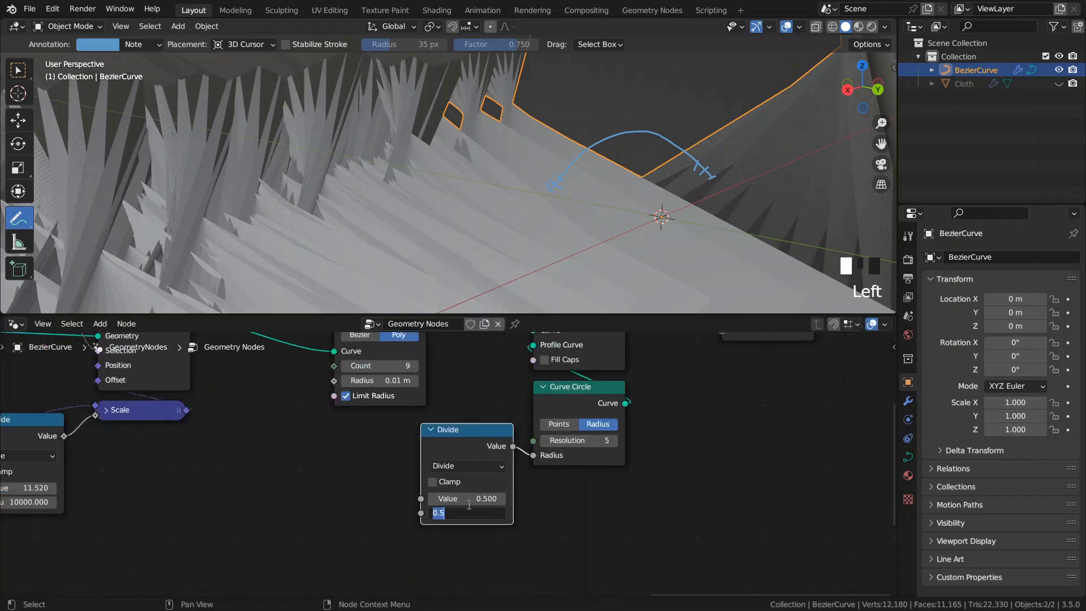
{"action": "type", "text": "10000"}
{"action": "key", "text": "Return"}
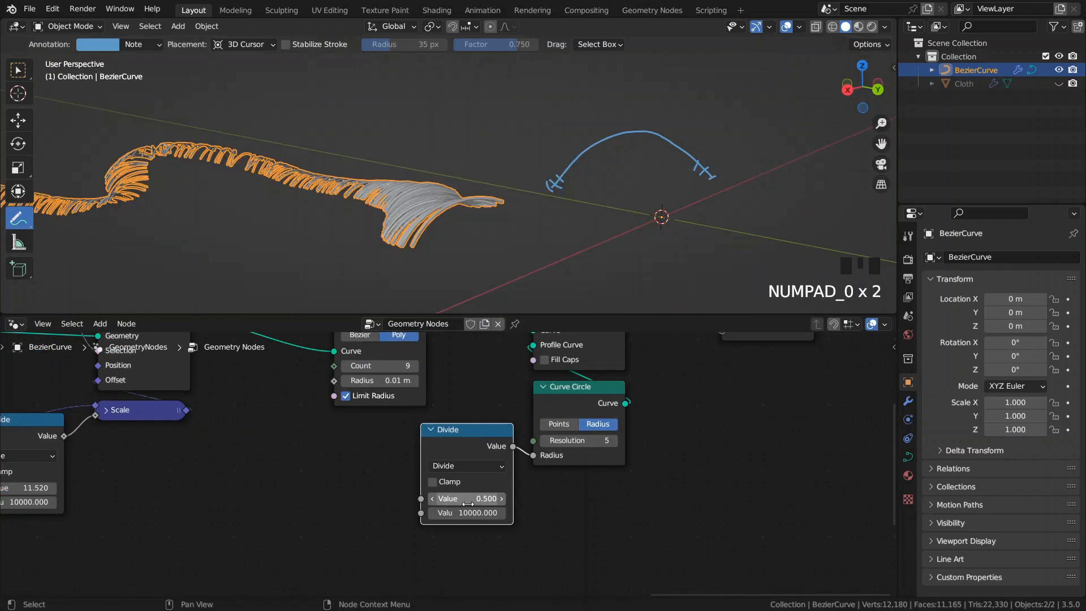
- Set the first value of the Divide node driving the circle radius to 0.4
{"action": "left_click", "coordinate": [468, 500]}
{"action": "key", "text": "BackSpace"}
{"action": "key", "text": "BackSpace"}
{"action": "key", "text": "BackSpace"}
{"action": "key", "text": "BackSpace"}
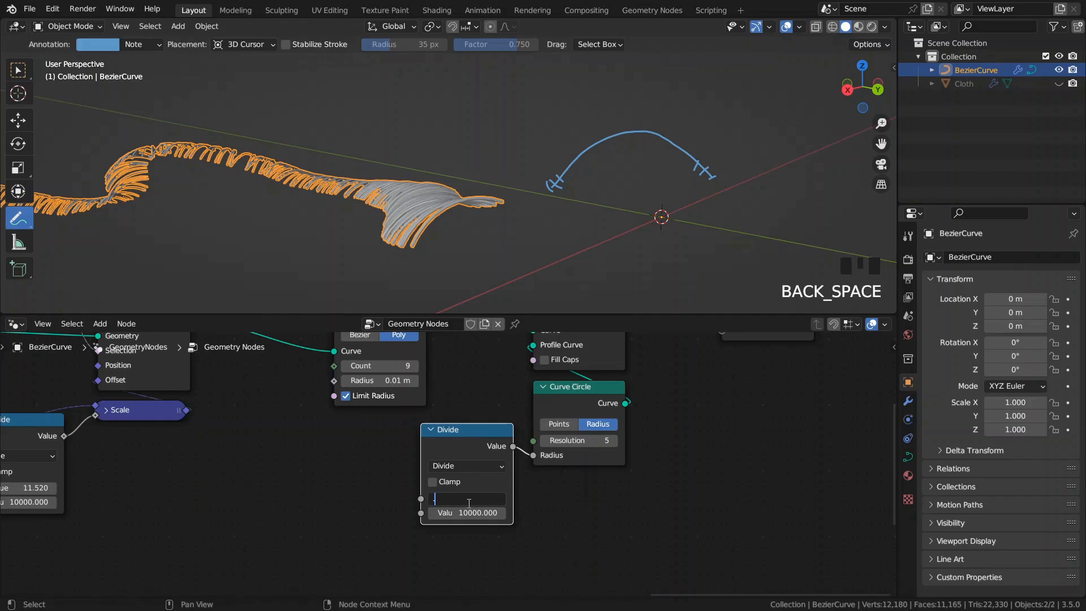
{"action": "key", "text": "Return"}
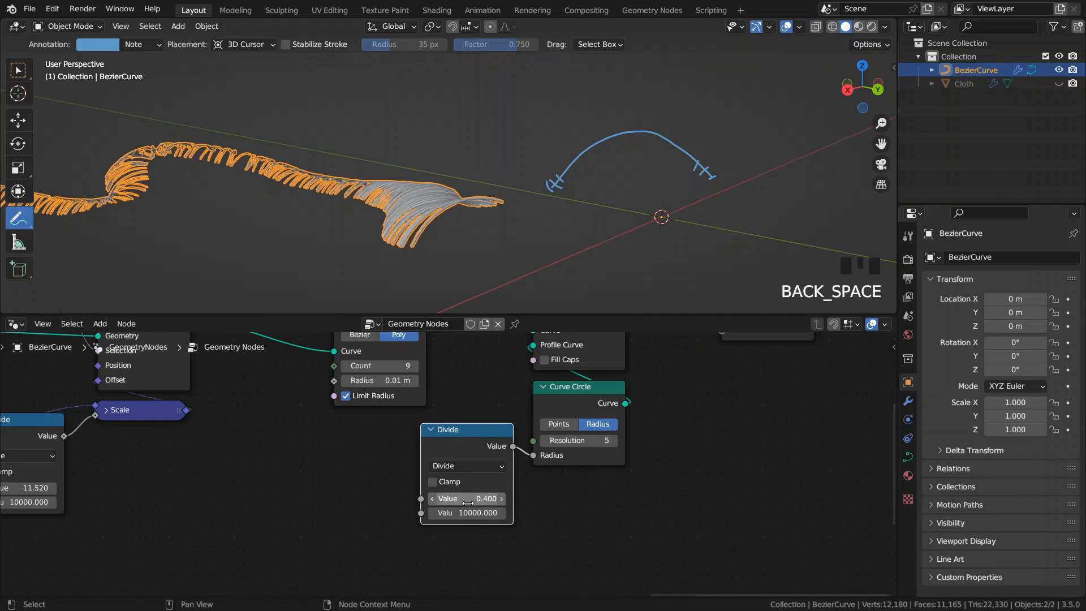
- Deselect the stitch object and enable Fill Caps on the Curve to Mesh node
{"action": "key", "text": "alt+a"}
{"action": "middle_click_drag", "start_coordinate": [484, 231], "coordinate": [464, 223]}
{"action": "middle_click_drag", "start_coordinate": [586, 427], "coordinate": [468, 484]}
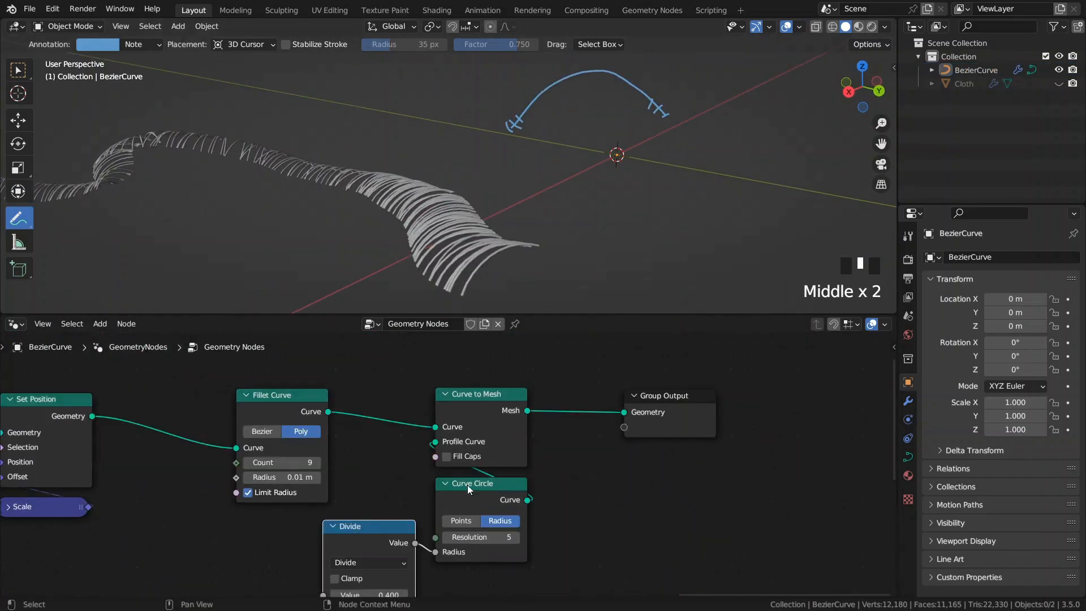
{"action": "left_click", "coordinate": [447, 457]}
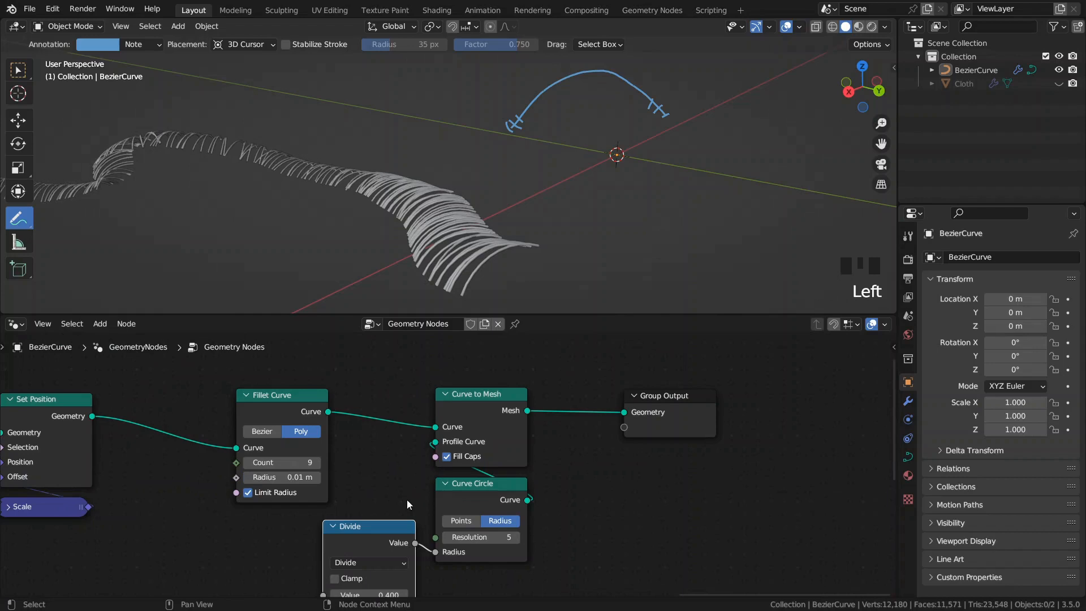
- Move Group Output away and insert a Merge by Distance node between it and Curve to Mesh
{"action": "middle_click_drag", "start_coordinate": [407, 500], "coordinate": [359, 497]}
{"action": "left_click_drag", "start_coordinate": [613, 426], "coordinate": [776, 425]}
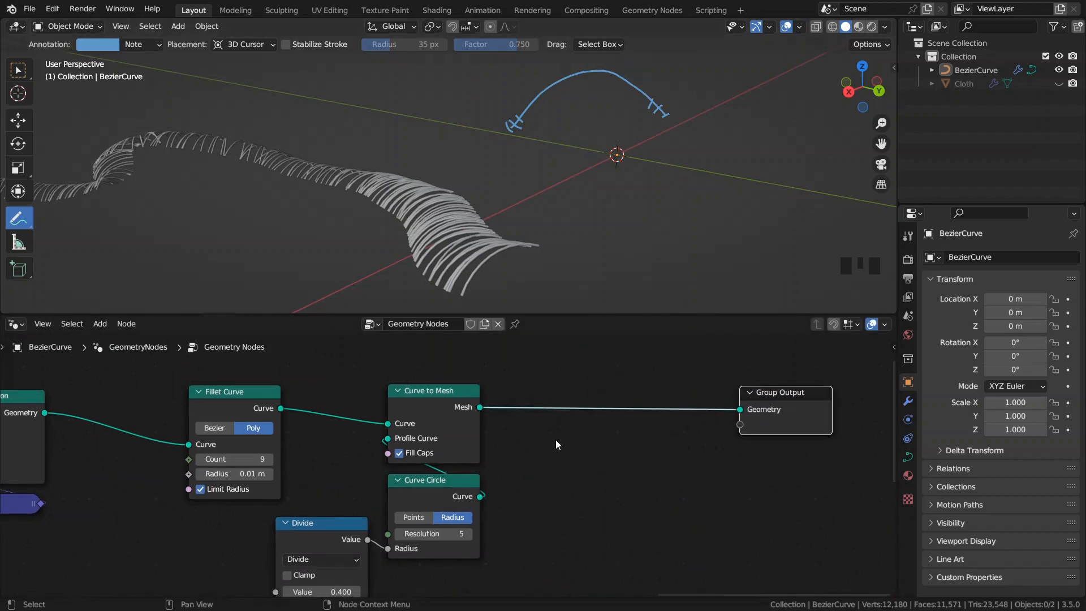
{"action": "key", "text": "space"}
{"action": "type", "text": "mer b"}
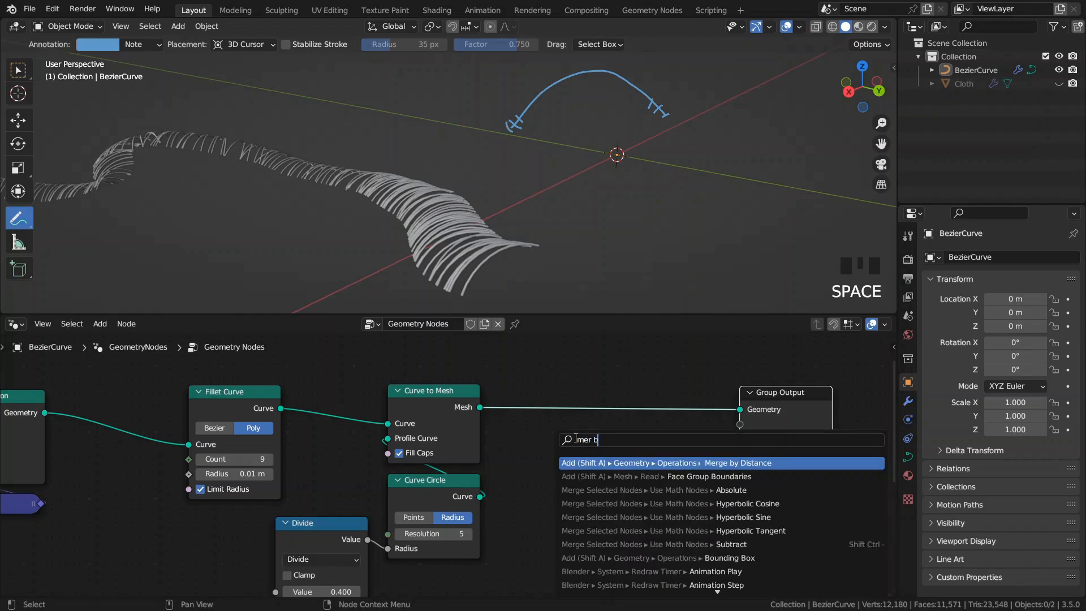
{"action": "key", "text": "Return"}
{"action": "left_click", "coordinate": [609, 442]}
{"action": "left_click", "coordinate": [603, 470]}
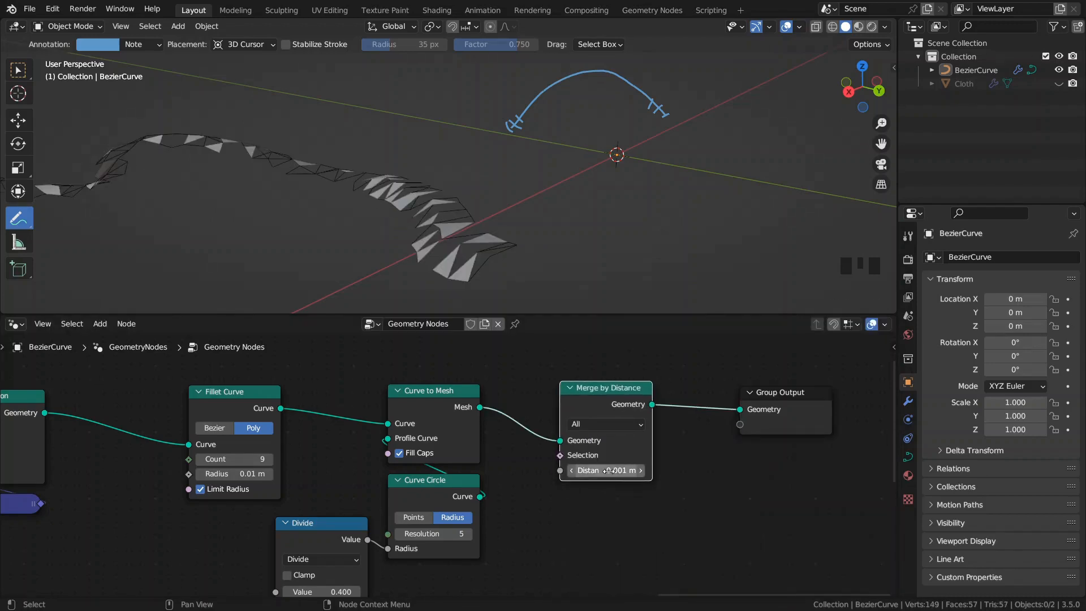
- Set the Merge by Distance node's Distance to 0.00001 m
{"action": "left_click", "coordinate": [579, 470]}
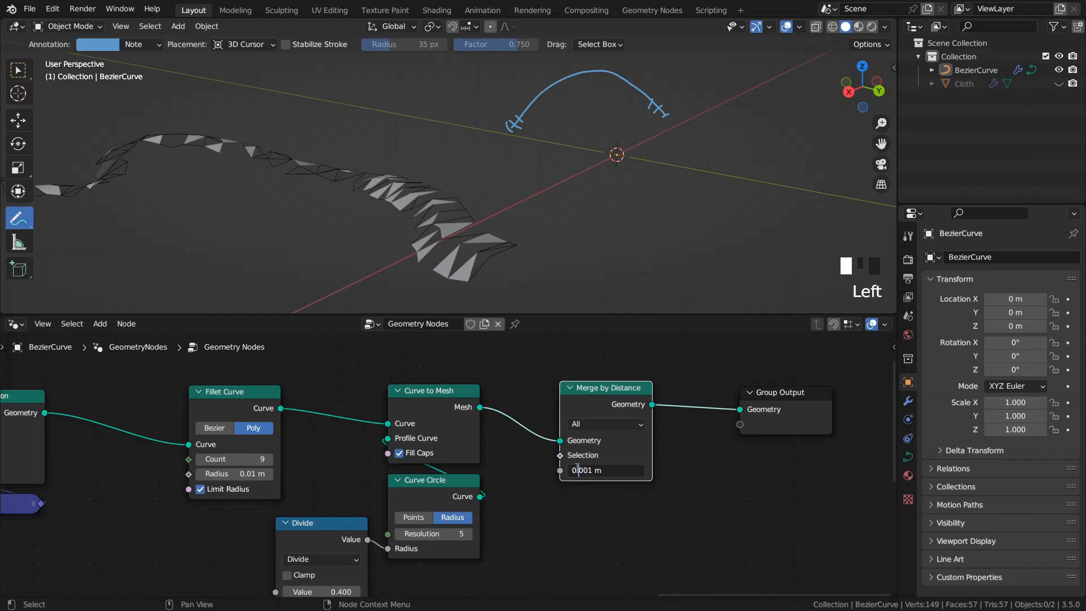
{"action": "type", "text": "00"}
{"action": "key", "text": "Return"}
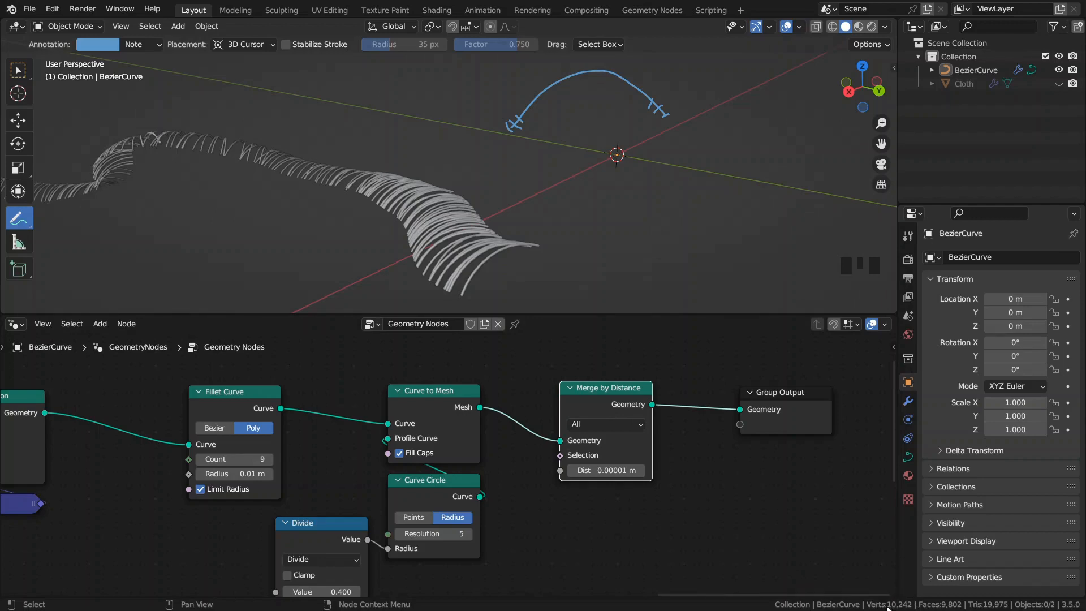
- Toggle muting on the Merge by Distance node to compare the vertex count, leaving the node muted
{"action": "key", "text": "m"}
{"action": "key", "text": "m"}
{"action": "key", "text": "m"}
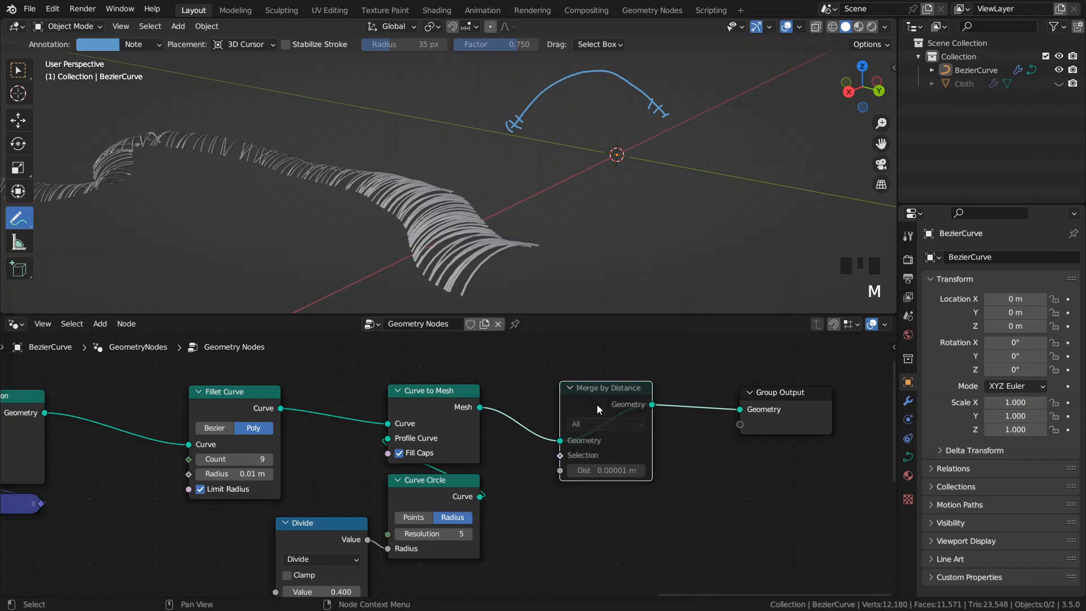
{"action": "key", "text": "m"}
{"action": "left_click_drag", "start_coordinate": [596, 406], "coordinate": [612, 406]}
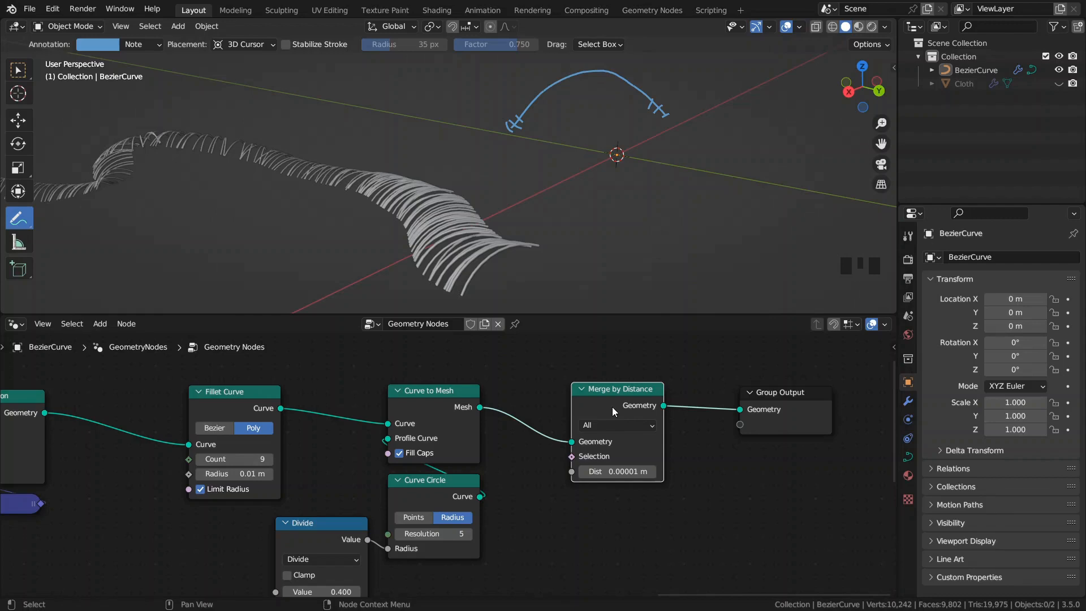
{"action": "key", "text": "m"}
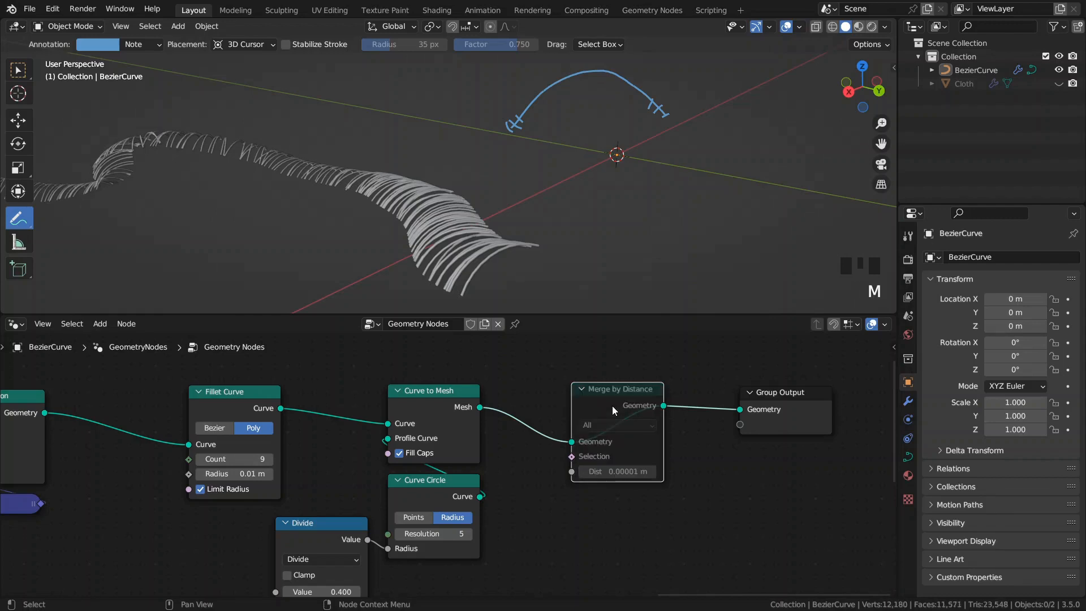
- Move Fillet Curve and the nodes from Curve to Mesh onward apart to open a gap between them
{"action": "scroll", "coordinate": [327, 392], "scroll_direction": "down", "scroll_amount": 3}
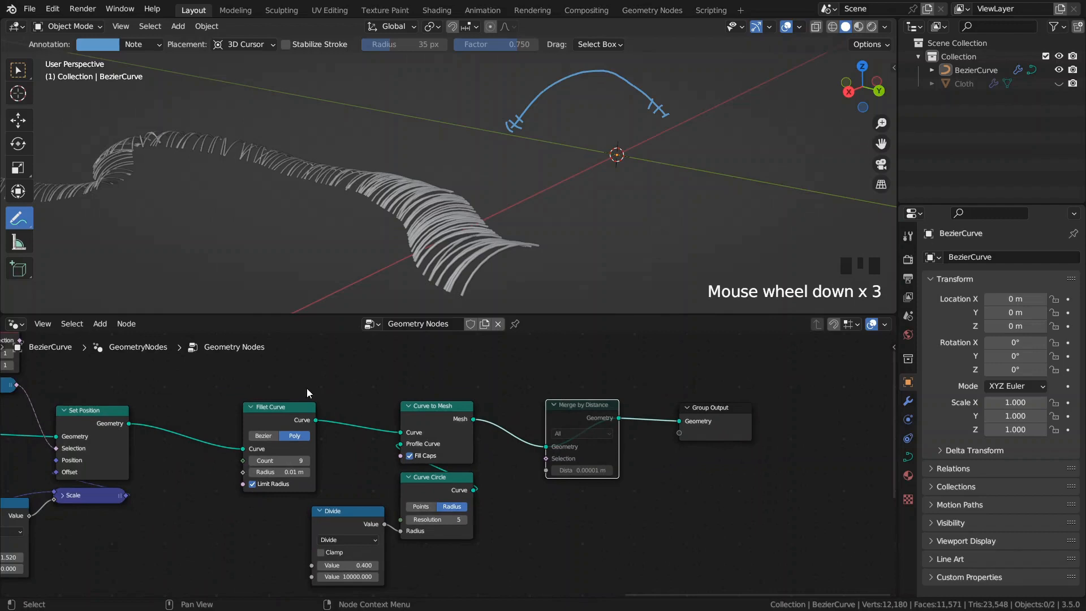
{"action": "left_click_drag", "start_coordinate": [267, 420], "coordinate": [197, 417]}
{"action": "left_click_drag", "start_coordinate": [300, 362], "coordinate": [766, 568]}
{"action": "key", "text": "g"}
{"action": "left_click", "coordinate": [671, 518]}
- Insert a Resample Curve node between Fillet Curve and Curve to Mesh
{"action": "scroll", "coordinate": [305, 447], "scroll_direction": "up", "scroll_amount": 3}
{"action": "key", "text": "space"}
{"action": "type", "text": "resa"}
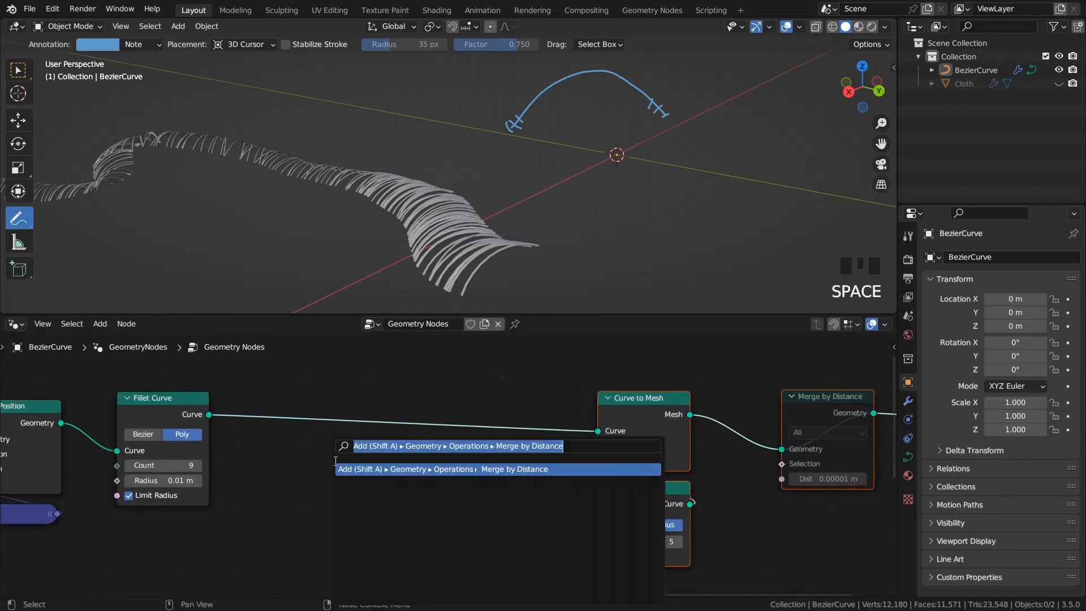
{"action": "left_click", "coordinate": [480, 469]}
{"action": "left_click", "coordinate": [296, 458]}
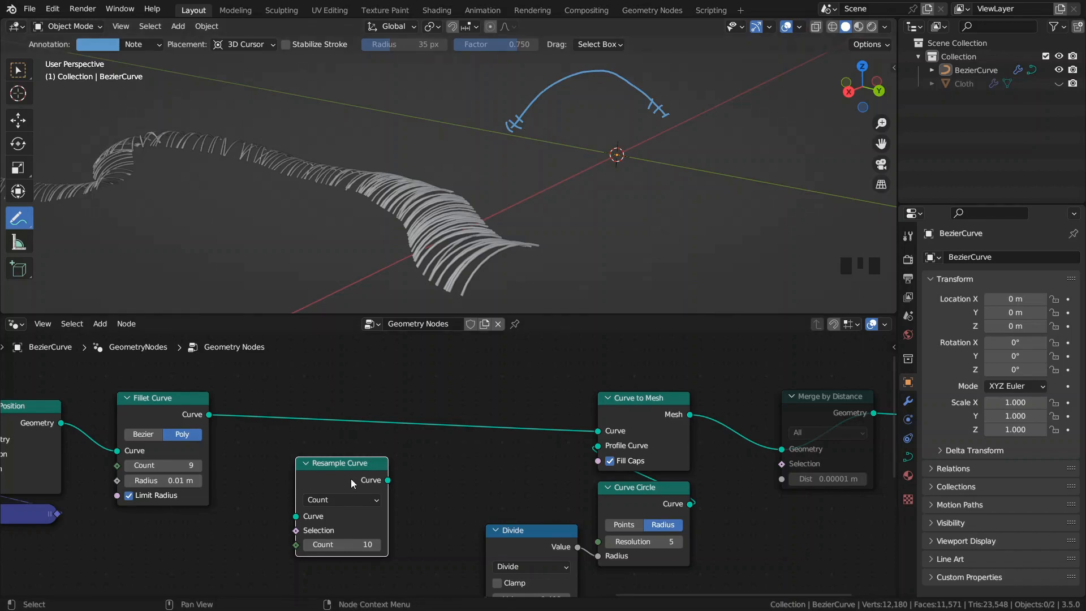
{"action": "left_click_drag", "start_coordinate": [351, 478], "coordinate": [361, 410]}
- Set the Resample Curve node's Count to 11, comparing it briefly against 10
{"action": "double_click", "coordinate": [367, 477]}
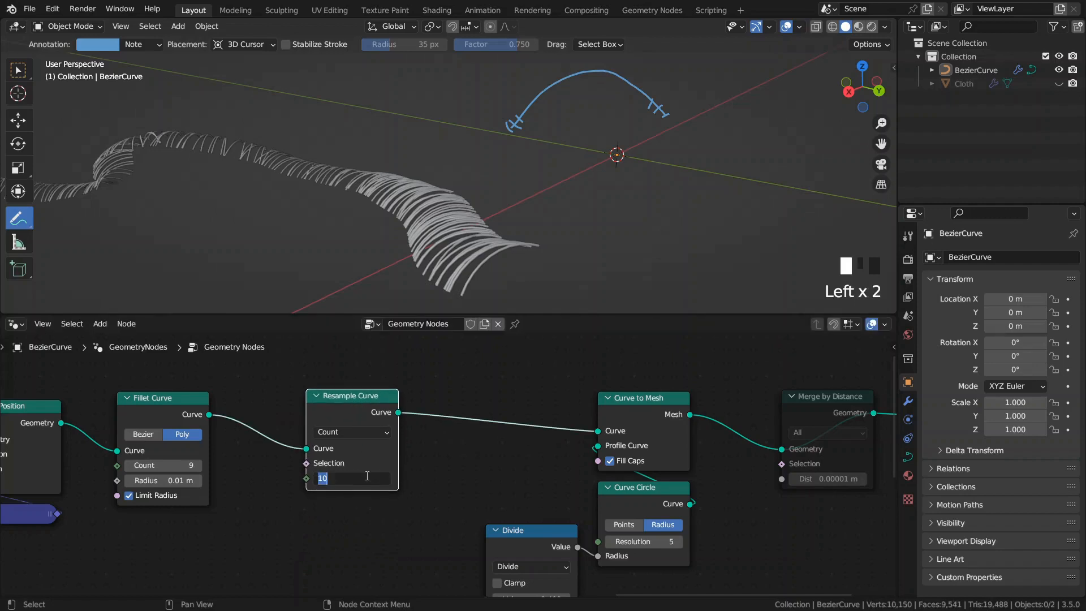
{"action": "type", "text": "11"}
{"action": "key", "text": "Return"}
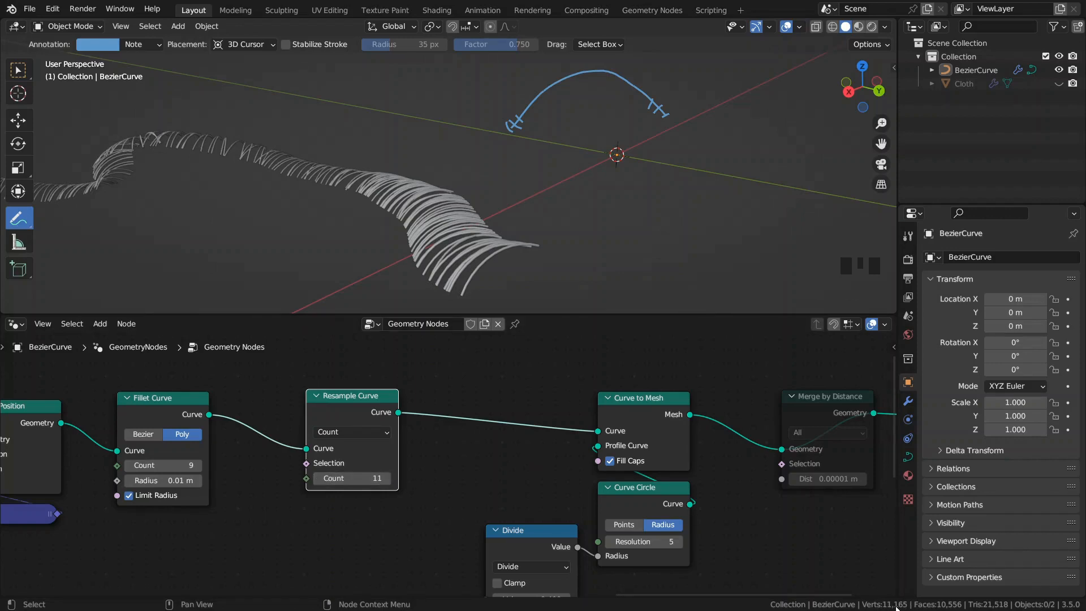
{"action": "left_click", "coordinate": [317, 479]}
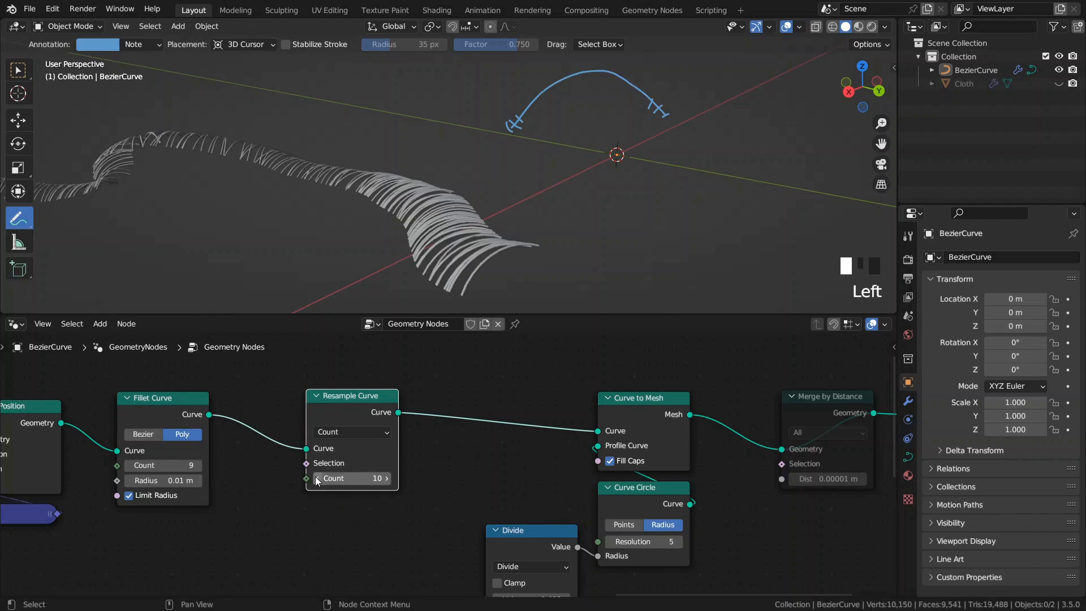
{"action": "left_click", "coordinate": [388, 478]}
{"action": "scroll", "coordinate": [520, 257], "scroll_direction": "up", "scroll_amount": 2}
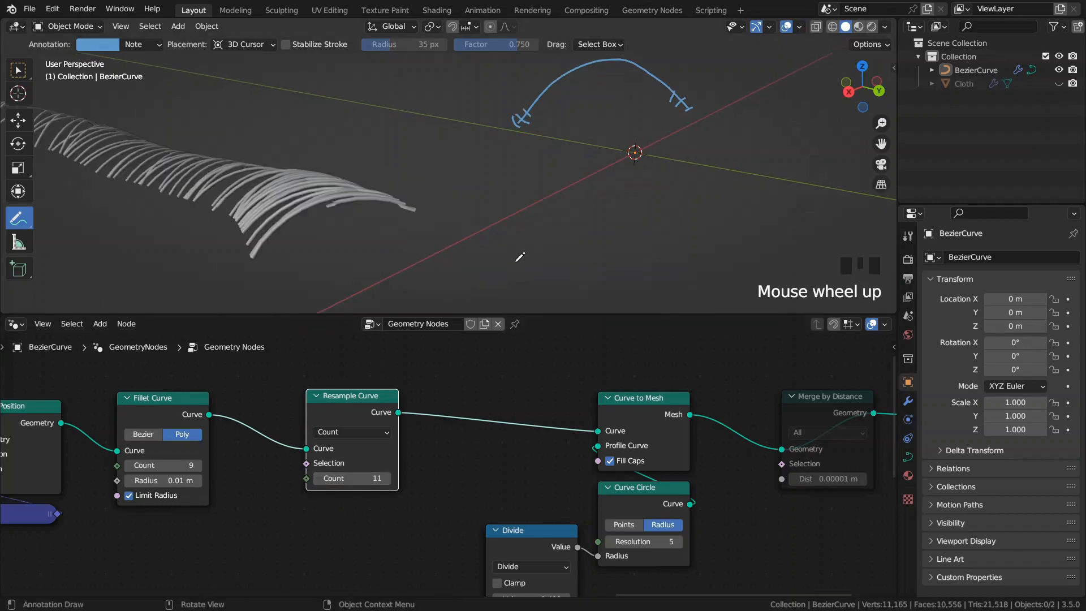
{"action": "scroll", "coordinate": [594, 467], "scroll_direction": "down", "scroll_amount": 2}
- Delete the muted Merge by Distance node while keeping Curve to Mesh linked to Group Output
{"action": "middle_click_drag", "start_coordinate": [606, 463], "coordinate": [474, 459]}
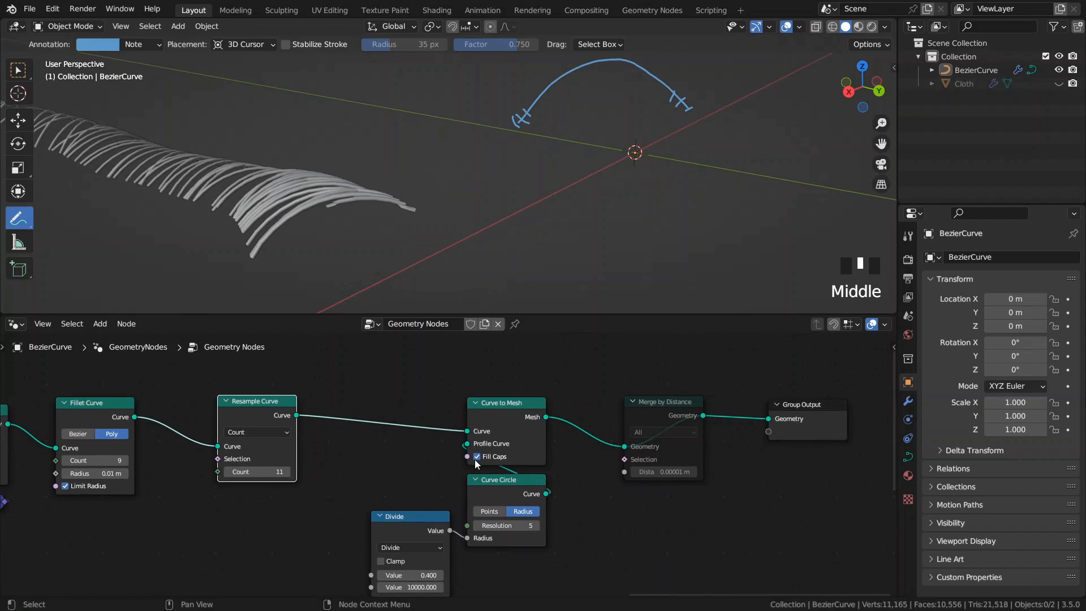
{"action": "left_click", "coordinate": [654, 415]}
{"action": "key", "text": "ctrl+x"}
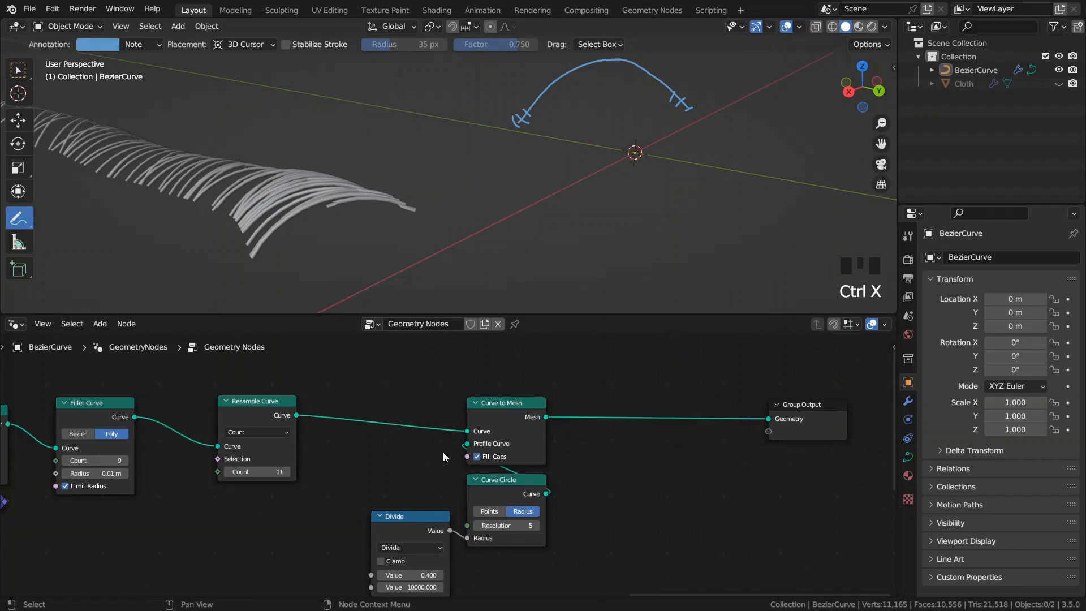
- Move the second Resample Curve node close to Curve to Mesh and set the viewport's Clip Start to 0.001 m
{"action": "left_click_drag", "start_coordinate": [248, 399], "coordinate": [366, 401]}
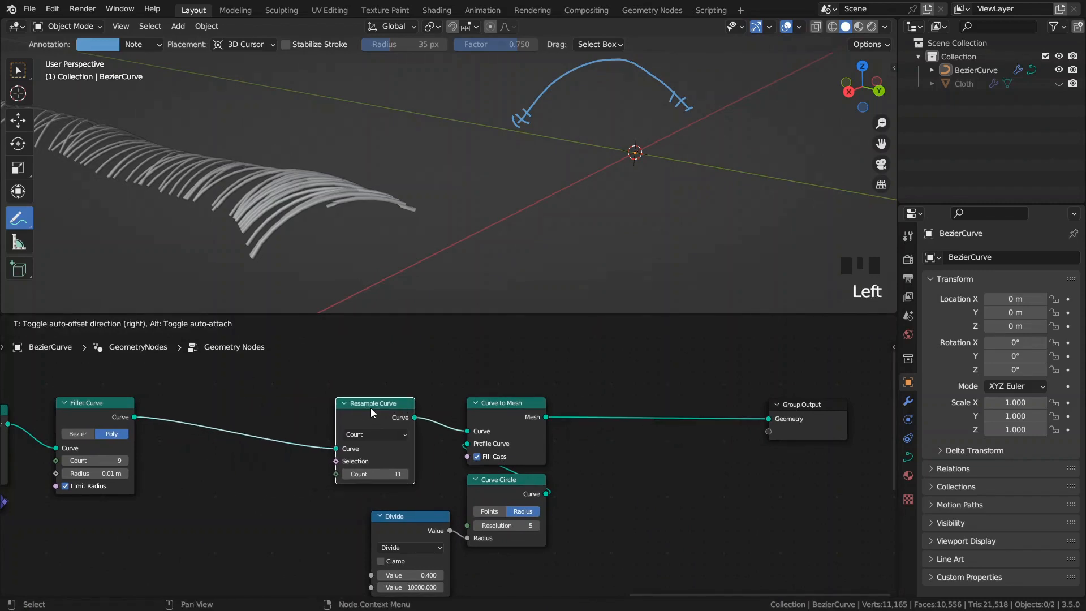
{"action": "middle_click_drag", "start_coordinate": [296, 206], "coordinate": [384, 226], "text": "shift"}
{"action": "key", "text": "n"}
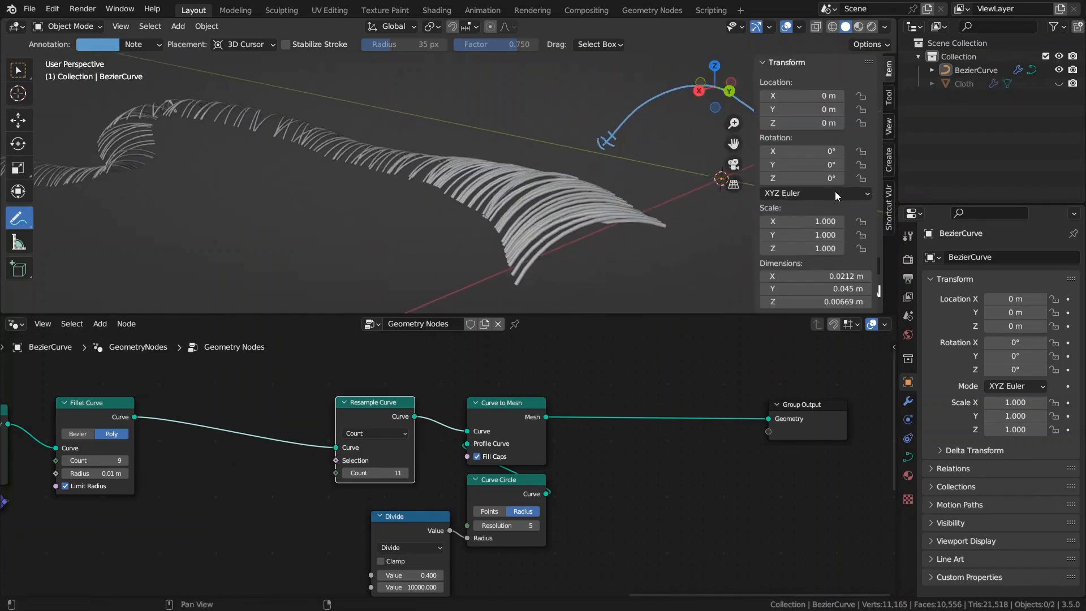
{"action": "left_click", "coordinate": [888, 123]}
{"action": "left_click_drag", "start_coordinate": [839, 96], "coordinate": [815, 96]}
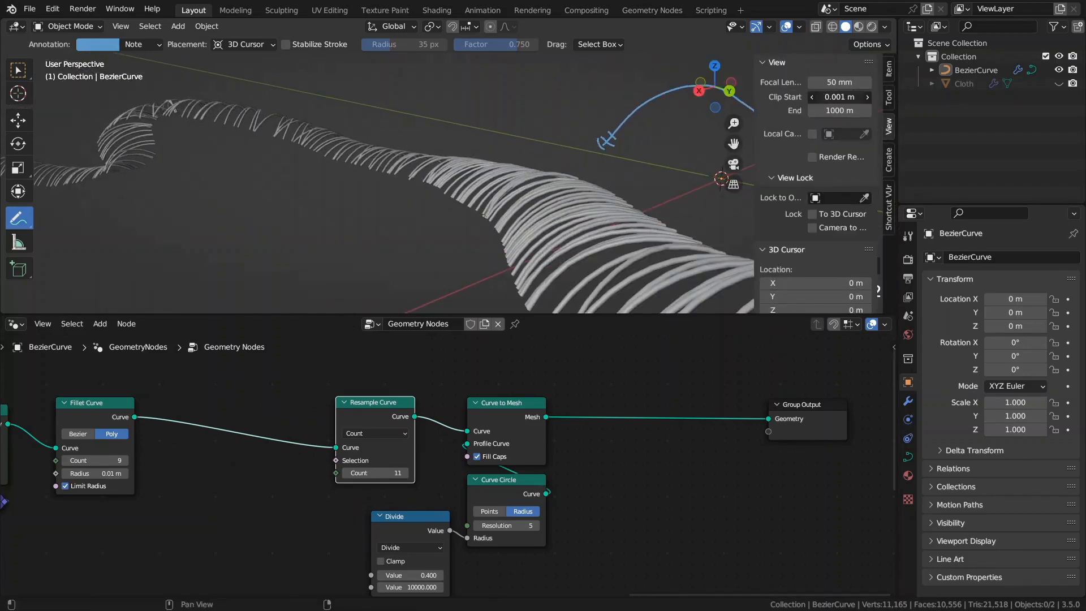
{"action": "key", "text": "n"}
{"action": "middle_click_drag", "start_coordinate": [611, 216], "coordinate": [521, 233], "text": "ctrl"}
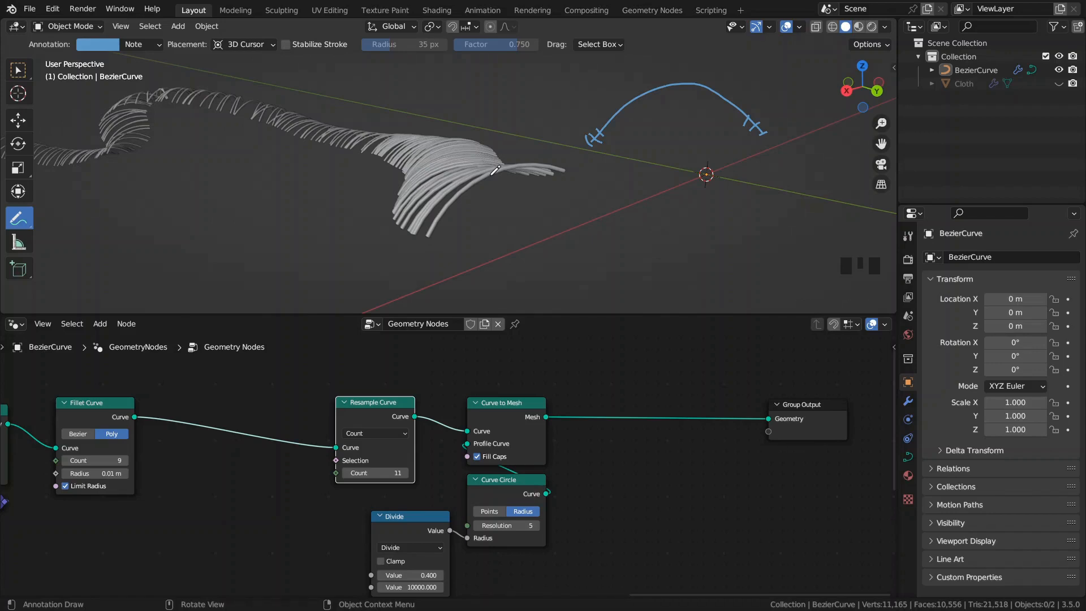
- Move the Fillet Curve node close to the second Resample Curve node
{"action": "middle_click_drag", "start_coordinate": [93, 421], "coordinate": [370, 433]}
{"action": "left_click_drag", "start_coordinate": [370, 432], "coordinate": [536, 428]}
{"action": "middle_click_drag", "start_coordinate": [249, 441], "coordinate": [370, 422]}
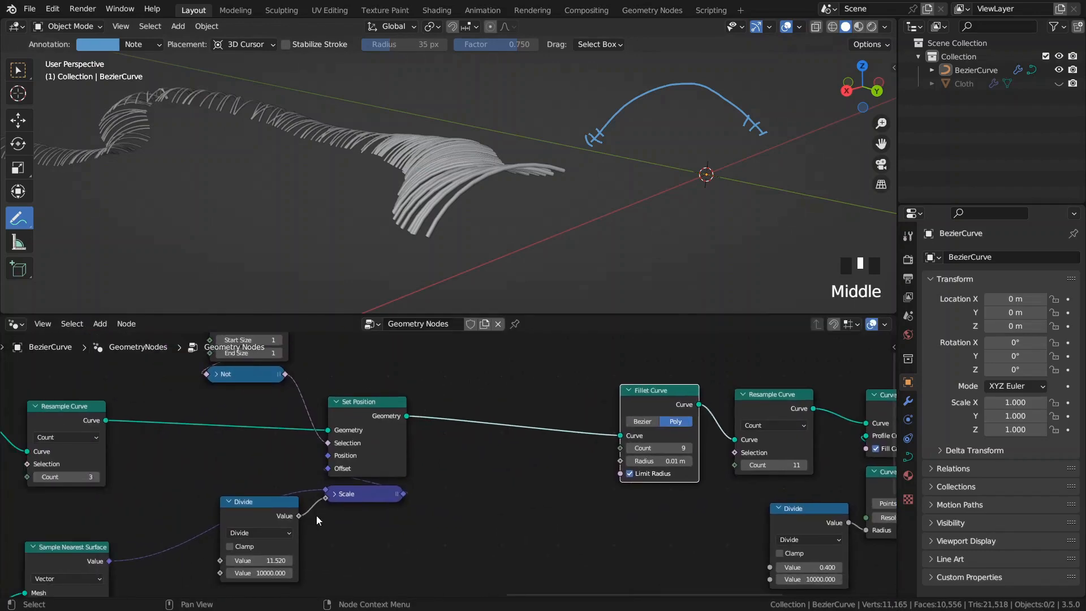
- Move the arch-height Divide node apart from Set Position and Scale to open a gap between them
{"action": "middle_click_drag", "start_coordinate": [310, 519], "coordinate": [330, 508]}
{"action": "mouse_move", "coordinate": [278, 550]}
{"action": "left_mouse_down"}
{"action": "mouse_move", "coordinate": [305, 549]}
{"action": "mouse_move", "coordinate": [277, 550]}
{"action": "left_mouse_up"}
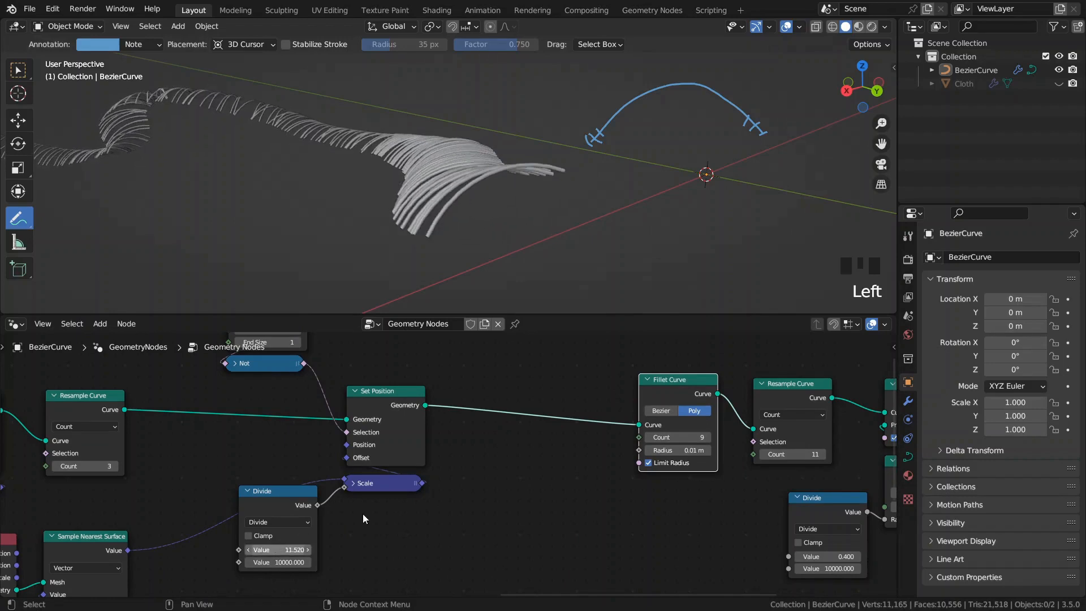
{"action": "middle_click_drag", "start_coordinate": [363, 519], "coordinate": [384, 507]}
{"action": "left_click_drag", "start_coordinate": [283, 490], "coordinate": [215, 508]}
{"action": "left_click_drag", "start_coordinate": [353, 375], "coordinate": [439, 487]}
{"action": "key", "text": "g"}
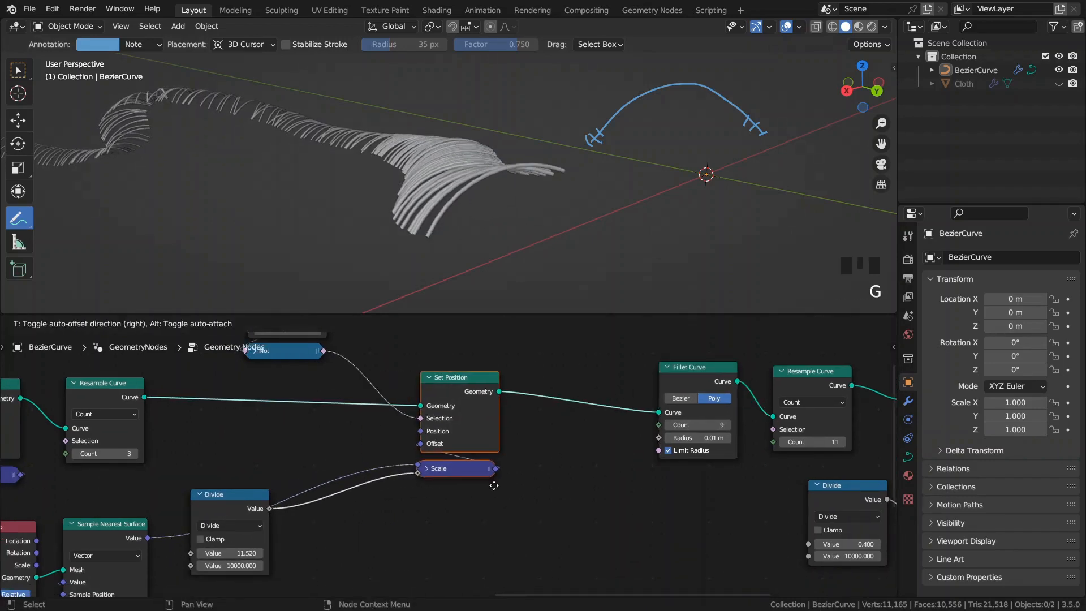
{"action": "left_click", "coordinate": [532, 481]}
- Insert a Math Multiply node between the Divide node's output and the Scale node
{"action": "scroll", "coordinate": [246, 512], "scroll_direction": "up", "scroll_amount": 1}
{"action": "left_click_drag", "start_coordinate": [256, 512], "coordinate": [368, 526]}
{"action": "type", "text": "mul"}
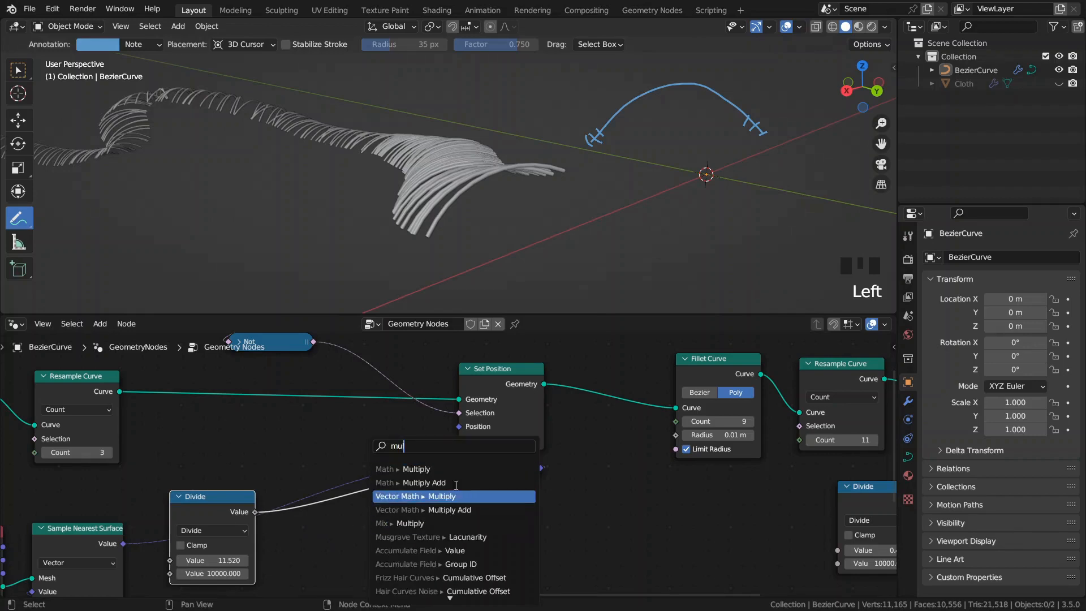
{"action": "left_click", "coordinate": [416, 469]}
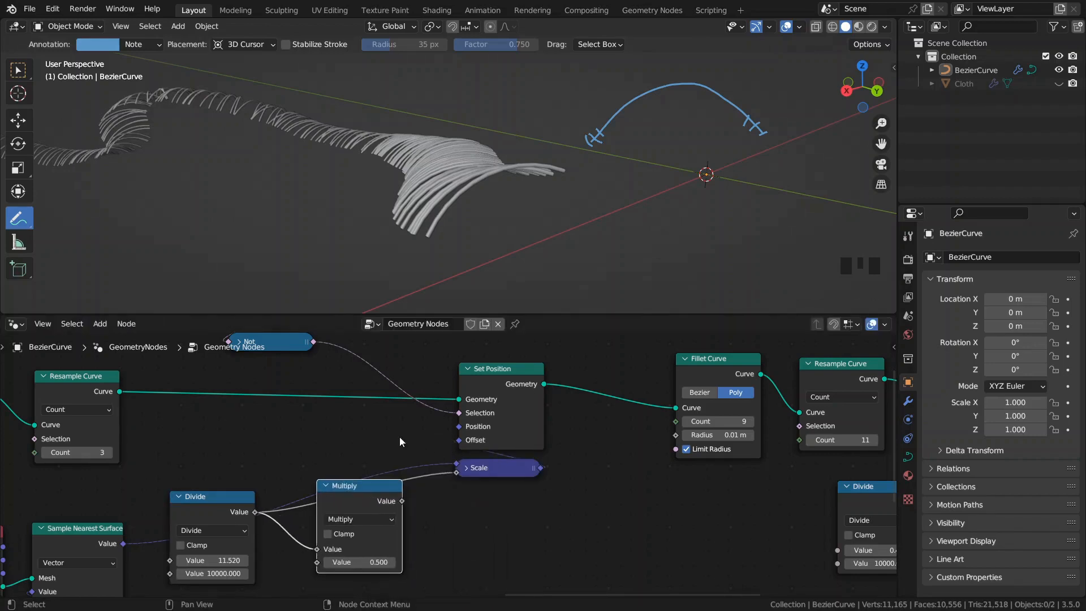
{"action": "left_click_drag", "start_coordinate": [401, 500], "coordinate": [393, 474]}
- Add a Random Value node and link its output to the Multiply node's second Value input
{"action": "middle_click_drag", "start_coordinate": [431, 513], "coordinate": [441, 476]}
{"action": "key", "text": "space"}
{"action": "type", "text": "ra v"}
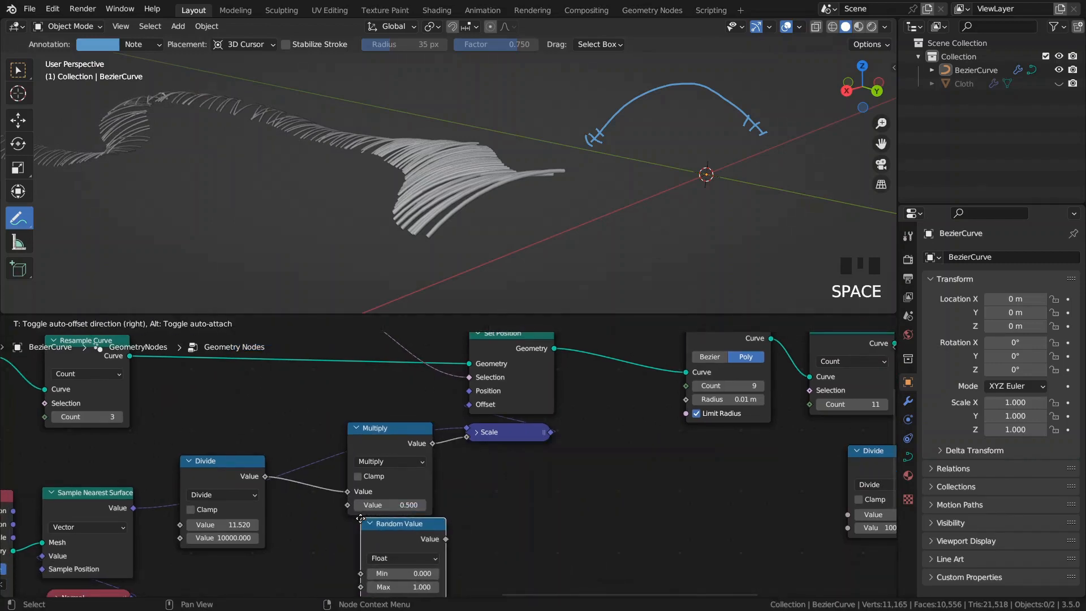
{"action": "left_click", "coordinate": [333, 520]}
{"action": "middle_click_drag", "start_coordinate": [423, 554], "coordinate": [433, 514]}
{"action": "left_click_drag", "start_coordinate": [441, 501], "coordinate": [357, 465]}
- Collapse the Multiply node under Scale and arrange the Random Value and Divide nodes around it
{"action": "left_click", "coordinate": [372, 396]}
{"action": "left_click", "coordinate": [365, 388]}
{"action": "left_click_drag", "start_coordinate": [373, 390], "coordinate": [493, 421]}
{"action": "left_click_drag", "start_coordinate": [418, 487], "coordinate": [427, 452]}
{"action": "left_click_drag", "start_coordinate": [221, 436], "coordinate": [301, 409]}
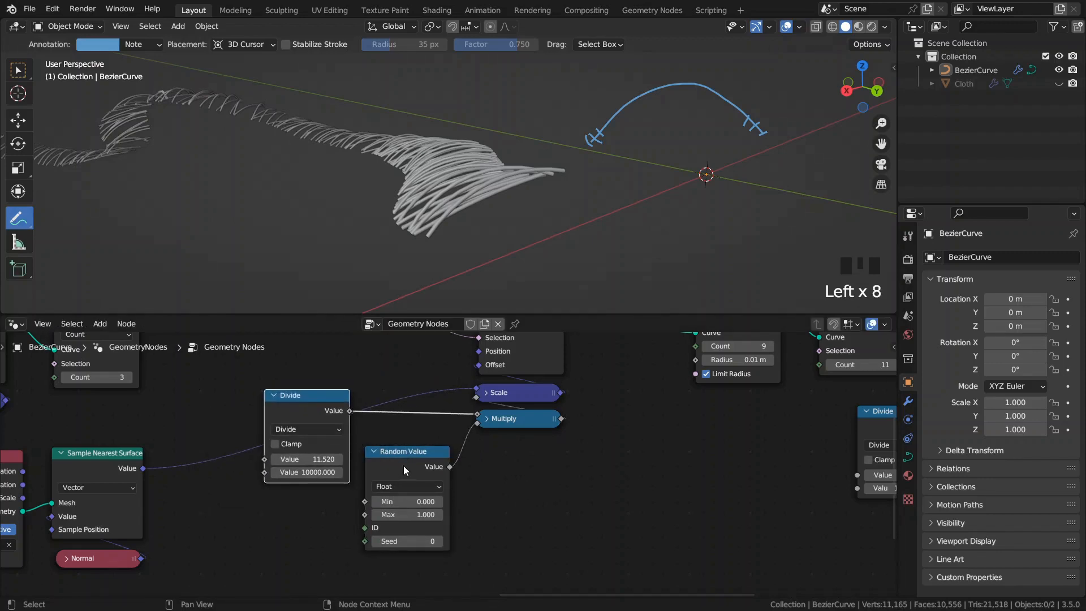
{"action": "left_click_drag", "start_coordinate": [402, 466], "coordinate": [511, 456]}
{"action": "left_click_drag", "start_coordinate": [338, 413], "coordinate": [412, 418]}
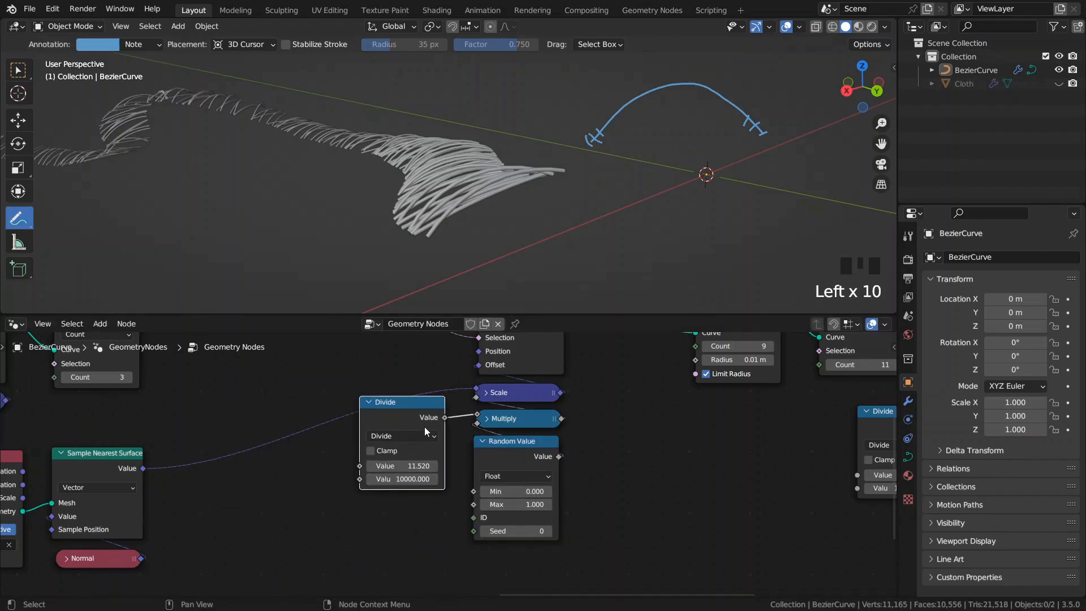
- Set the new Random Value node's Seed to 28 and Min to 0.2
{"action": "middle_click_drag", "start_coordinate": [412, 418], "coordinate": [373, 415]}
{"action": "scroll", "coordinate": [463, 471], "scroll_direction": "up", "scroll_amount": 3}
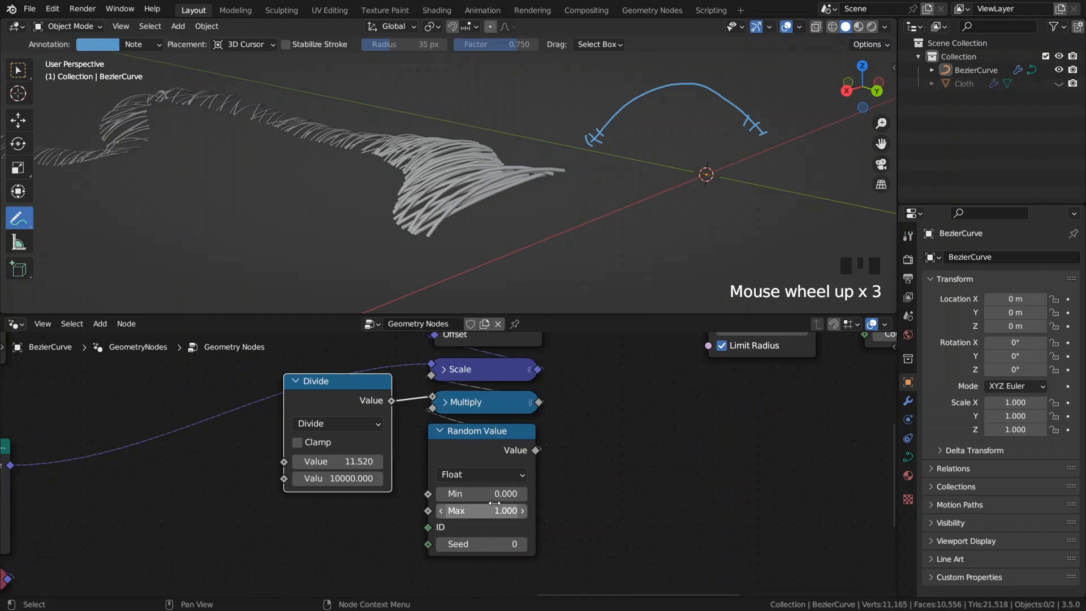
{"action": "mouse_move", "coordinate": [488, 495]}
{"action": "left_mouse_down"}
{"action": "mouse_move", "coordinate": [345, 495]}
{"action": "mouse_move", "coordinate": [549, 495]}
{"action": "mouse_move", "coordinate": [400, 495]}
{"action": "mouse_move", "coordinate": [488, 495]}
{"action": "left_mouse_up"}
{"action": "left_click_drag", "start_coordinate": [482, 544], "coordinate": [535, 544]}
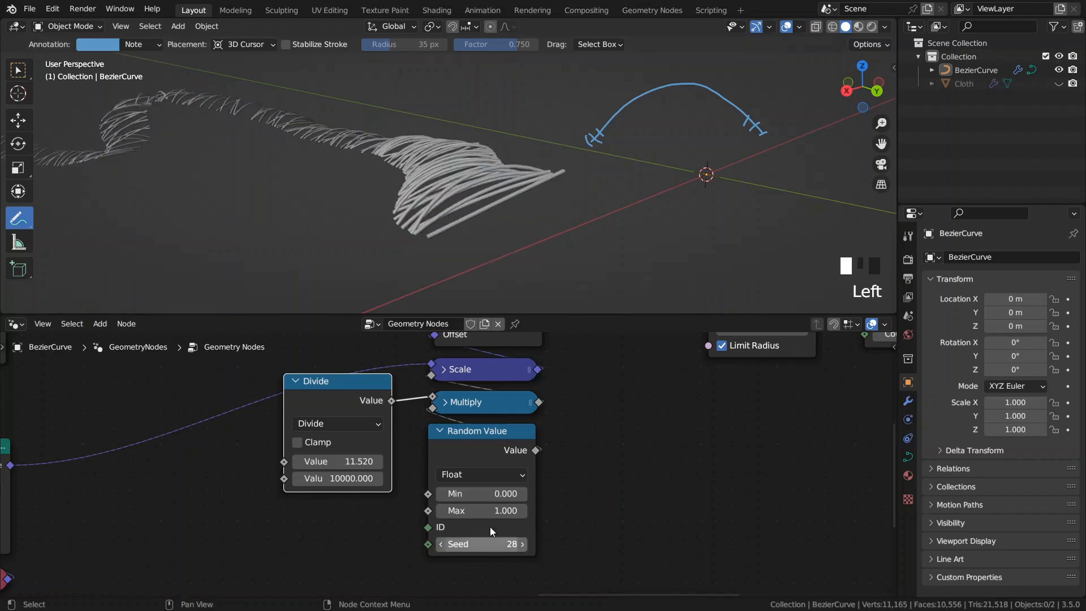
{"action": "double_click", "coordinate": [487, 494]}
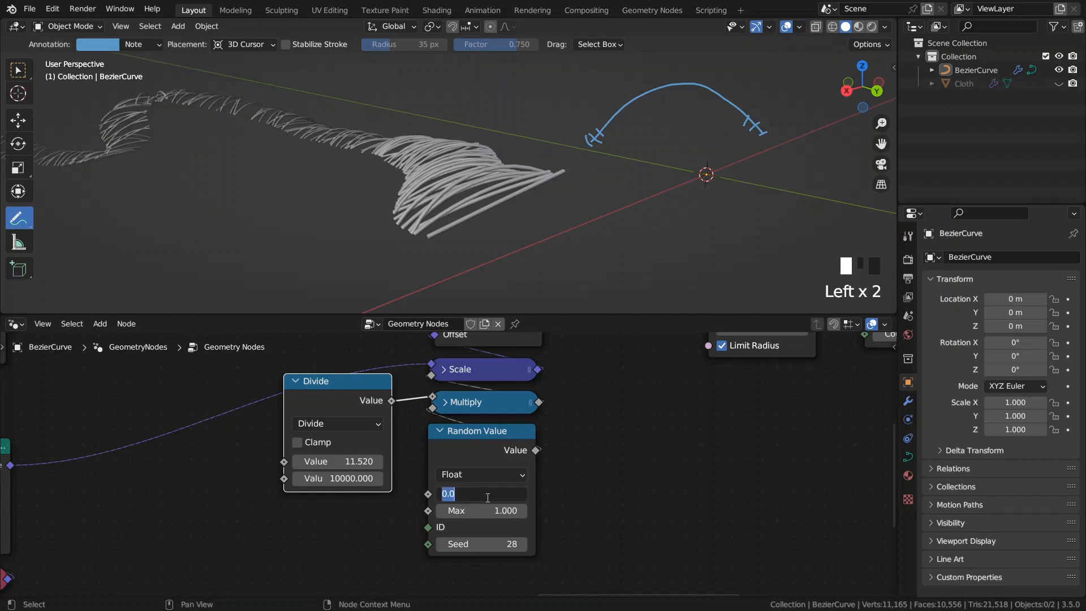
{"action": "type", "text": ".2"}
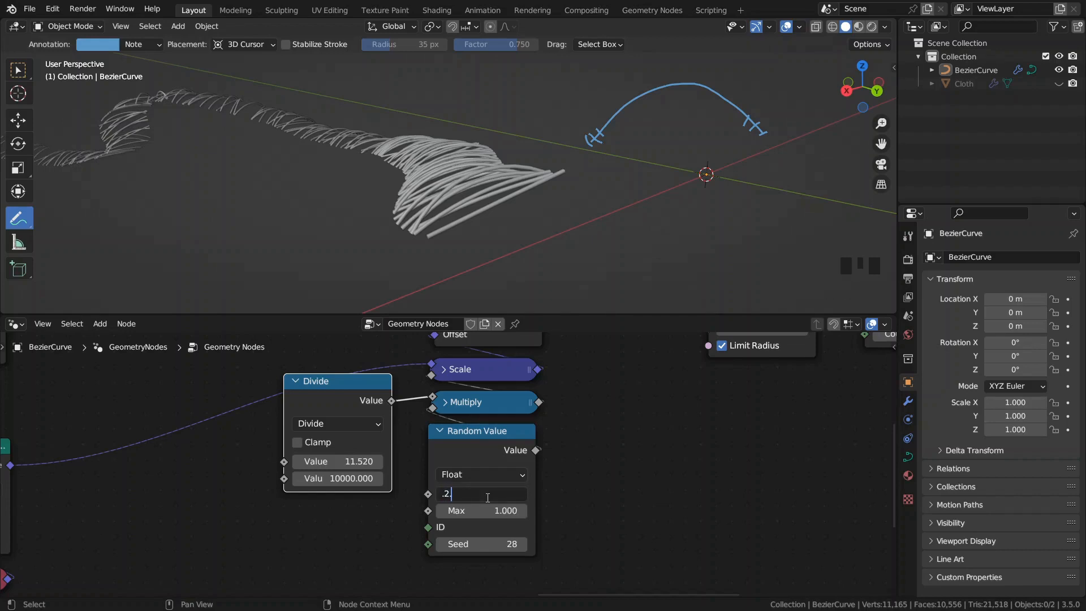
{"action": "key", "text": "Return"}
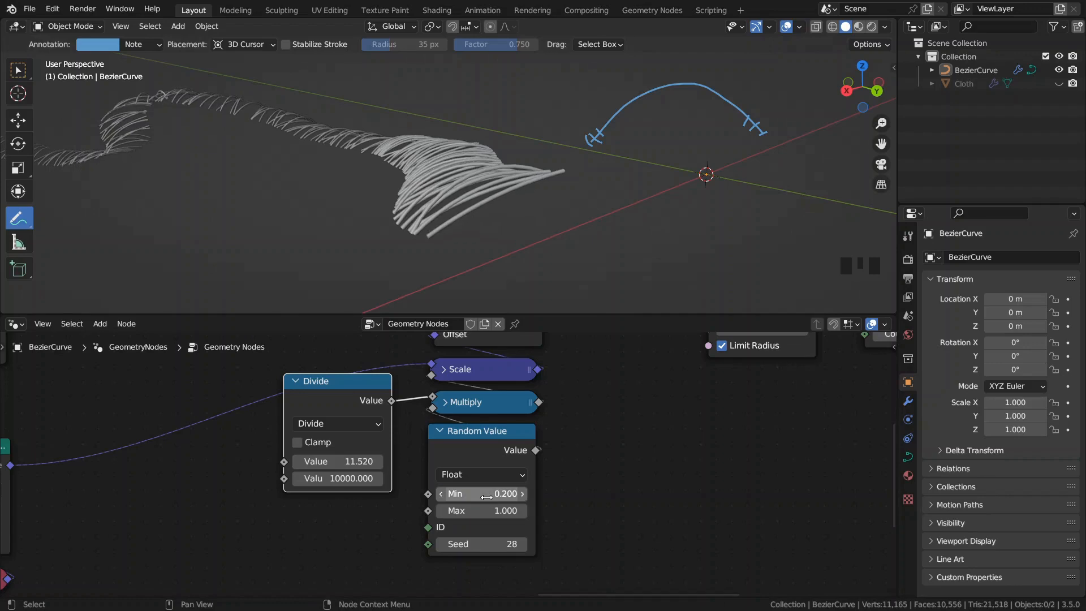
- Unmute the Random Value node that feeds the Scale of Instance on Points
{"action": "scroll", "coordinate": [556, 423], "scroll_direction": "down", "scroll_amount": 6}
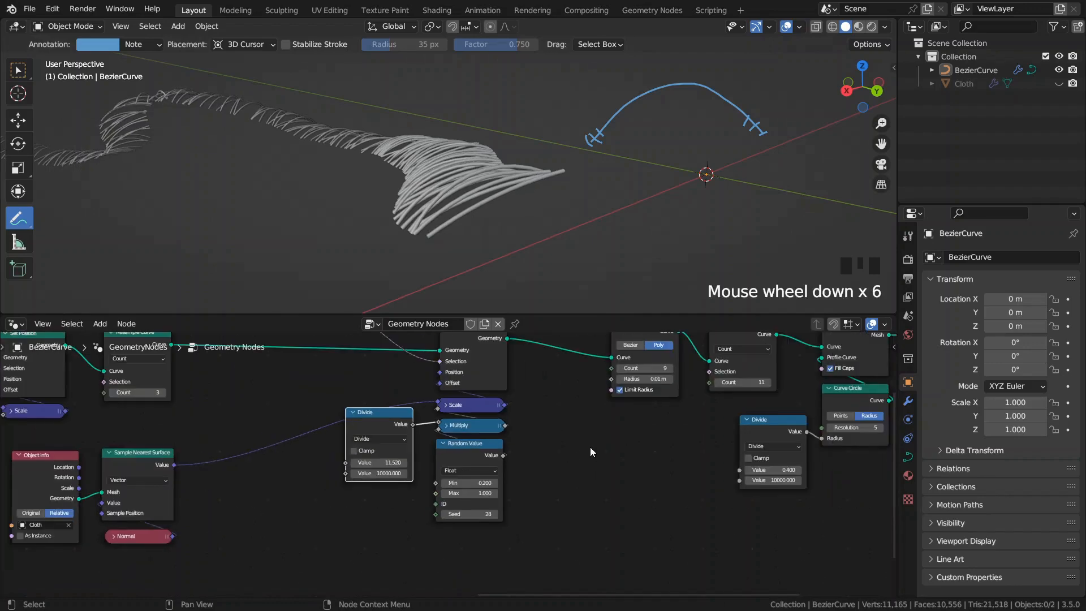
{"action": "middle_click_drag", "start_coordinate": [566, 198], "coordinate": [498, 169], "text": "shift"}
{"action": "middle_click_drag", "start_coordinate": [457, 368], "coordinate": [390, 461]}
{"action": "scroll", "coordinate": [393, 459], "scroll_direction": "up", "scroll_amount": 2}
{"action": "scroll", "coordinate": [393, 460], "scroll_direction": "up", "scroll_amount": 3}
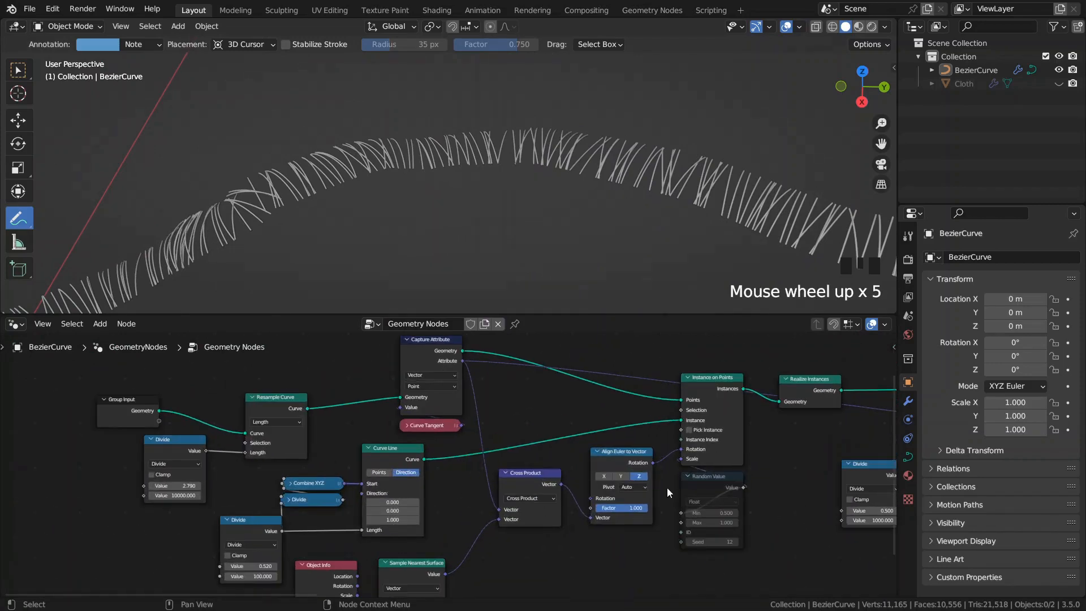
{"action": "left_click", "coordinate": [708, 486]}
{"action": "middle_click_drag", "start_coordinate": [461, 382], "coordinate": [462, 453]}
- Set the first value of the Divide node driving the first Resample Curve's Length to 0.160
{"action": "scroll", "coordinate": [337, 473], "scroll_direction": "up", "scroll_amount": 5}
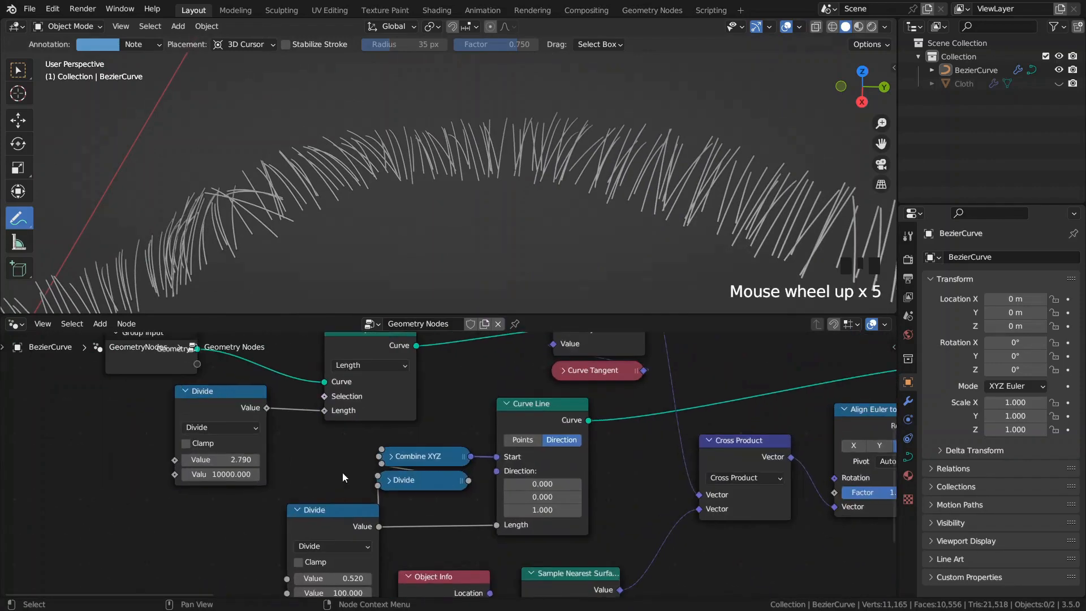
{"action": "mouse_move", "coordinate": [231, 460]}
{"action": "left_mouse_down", "text": "shift"}
{"action": "mouse_move", "coordinate": [195, 459]}
{"action": "mouse_move", "coordinate": [210, 459]}
{"action": "left_mouse_up", "text": "shift"}
{"action": "scroll", "coordinate": [450, 209], "scroll_direction": "down", "scroll_amount": 4}
{"action": "scroll", "coordinate": [451, 208], "scroll_direction": "up", "scroll_amount": 5}
{"action": "scroll", "coordinate": [390, 202], "scroll_direction": "down", "scroll_amount": 1}
{"action": "middle_click_drag", "start_coordinate": [391, 202], "coordinate": [417, 210], "text": "shift"}
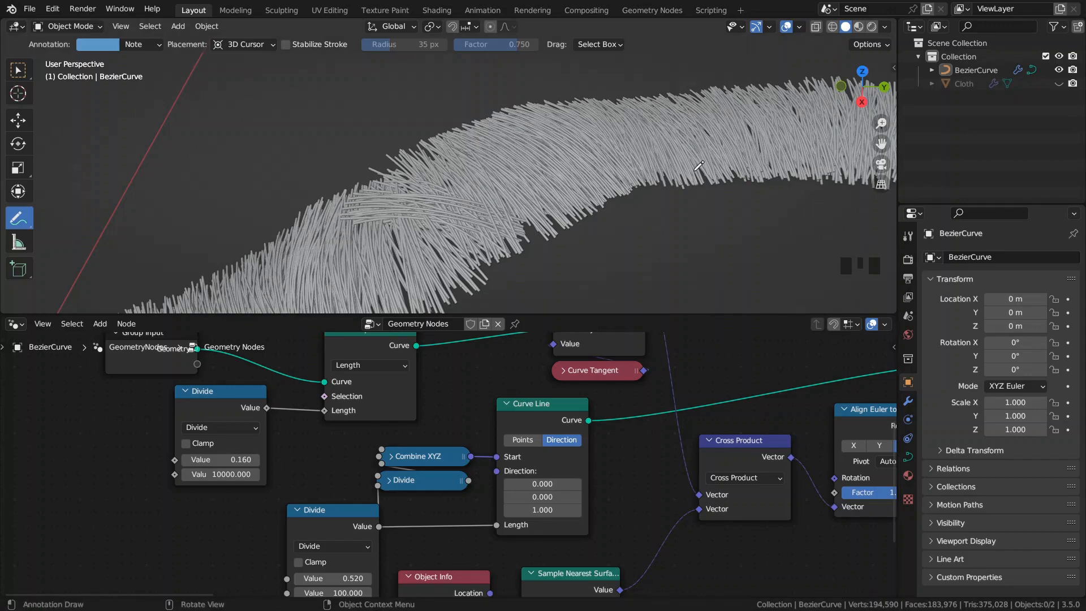
- Hide the Geometry Nodes modifier in the viewport and circle the bare curve's sharp bend with an annotation, erasing the mark again
{"action": "left_click", "coordinate": [908, 400]}
{"action": "left_click", "coordinate": [1012, 279]}
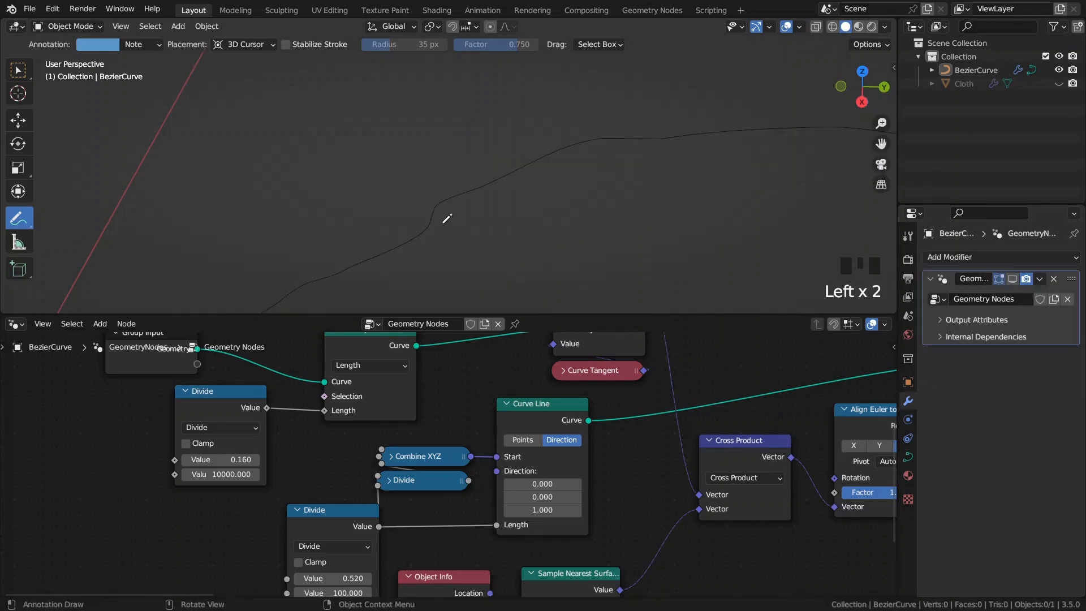
{"action": "left_click_drag", "start_coordinate": [436, 197], "coordinate": [457, 193]}
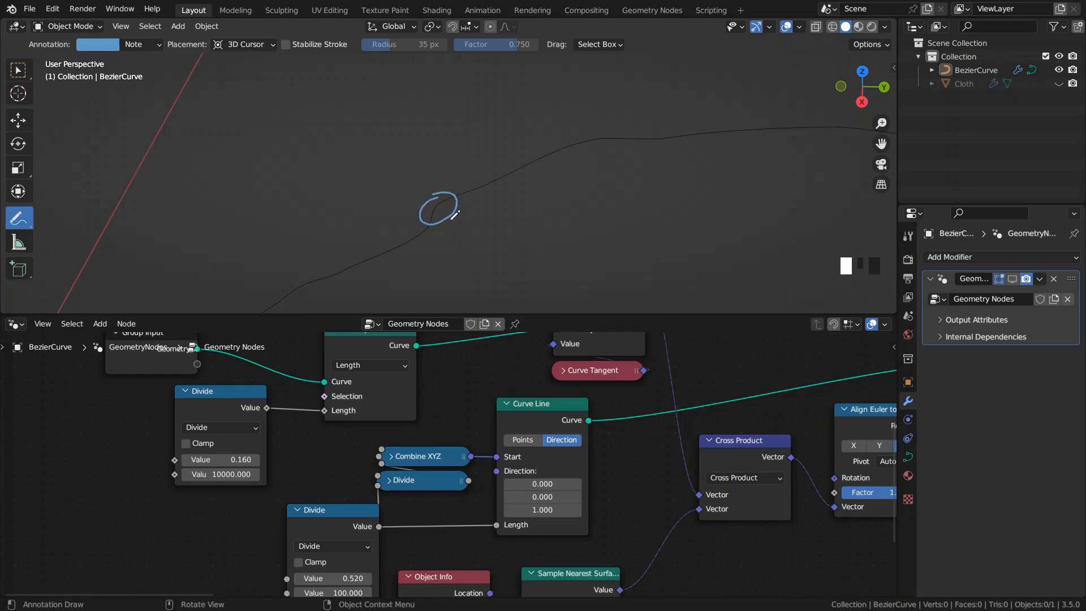
{"action": "left_click", "coordinate": [438, 208], "text": "ctrl"}
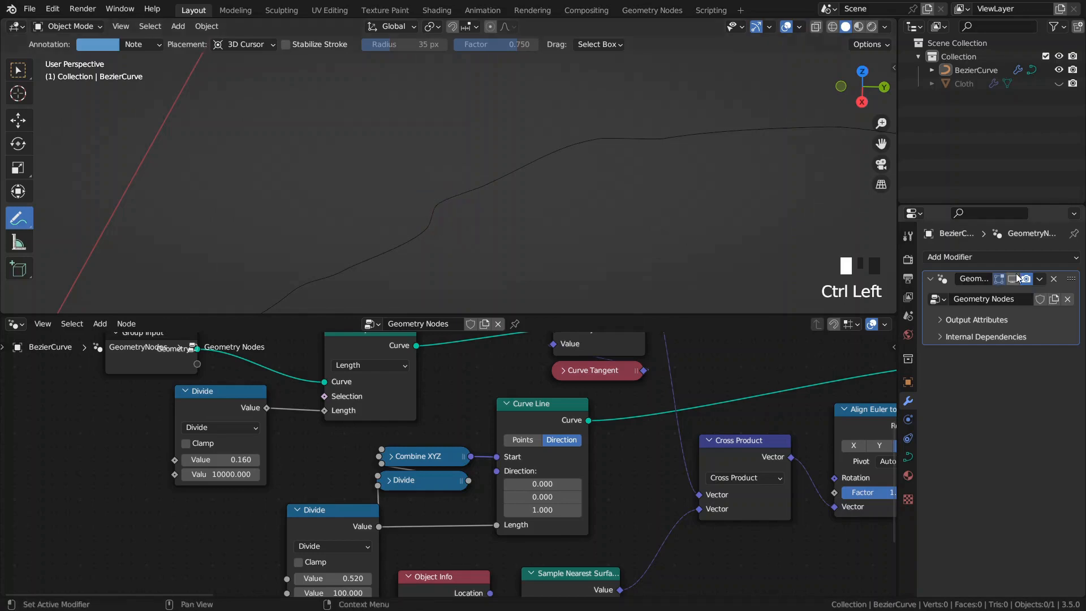
{"action": "scroll", "coordinate": [580, 243], "scroll_direction": "down", "scroll_amount": 3}
{"action": "middle_click_drag", "start_coordinate": [582, 243], "coordinate": [569, 220], "text": "ctrl"}
- Move the Group Output node farther from Curve to Mesh to make room between them
{"action": "scroll", "coordinate": [585, 417], "scroll_direction": "down", "scroll_amount": 7}
{"action": "middle_click_drag", "start_coordinate": [730, 391], "coordinate": [419, 422]}
{"action": "middle_click_drag", "start_coordinate": [813, 392], "coordinate": [419, 408]}
{"action": "middle_click_drag", "start_coordinate": [790, 393], "coordinate": [405, 405]}
{"action": "middle_click_drag", "start_coordinate": [683, 418], "coordinate": [443, 408]}
{"action": "scroll", "coordinate": [443, 407], "scroll_direction": "up", "scroll_amount": 4}
{"action": "left_click_drag", "start_coordinate": [443, 411], "coordinate": [572, 407]}
- Insert a Set Material node between Curve to Mesh and Group Output
{"action": "middle_click_drag", "start_coordinate": [378, 422], "coordinate": [444, 443]}
{"action": "key", "text": "space"}
{"action": "type", "text": "set m"}
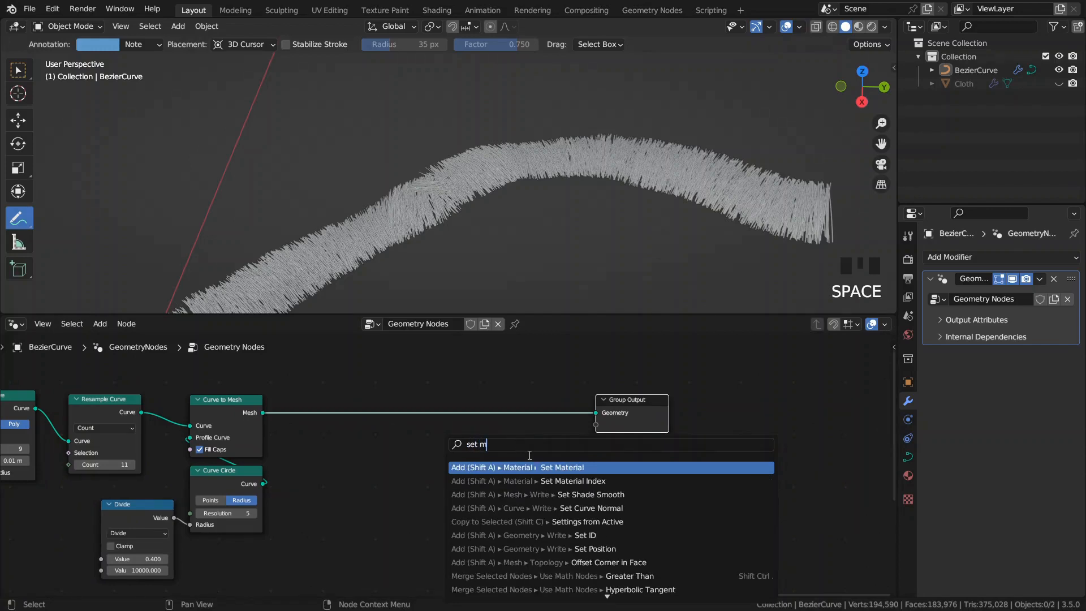
{"action": "key", "text": "Return"}
{"action": "left_click", "coordinate": [370, 409]}
{"action": "scroll", "coordinate": [370, 409], "scroll_direction": "up", "scroll_amount": 3}
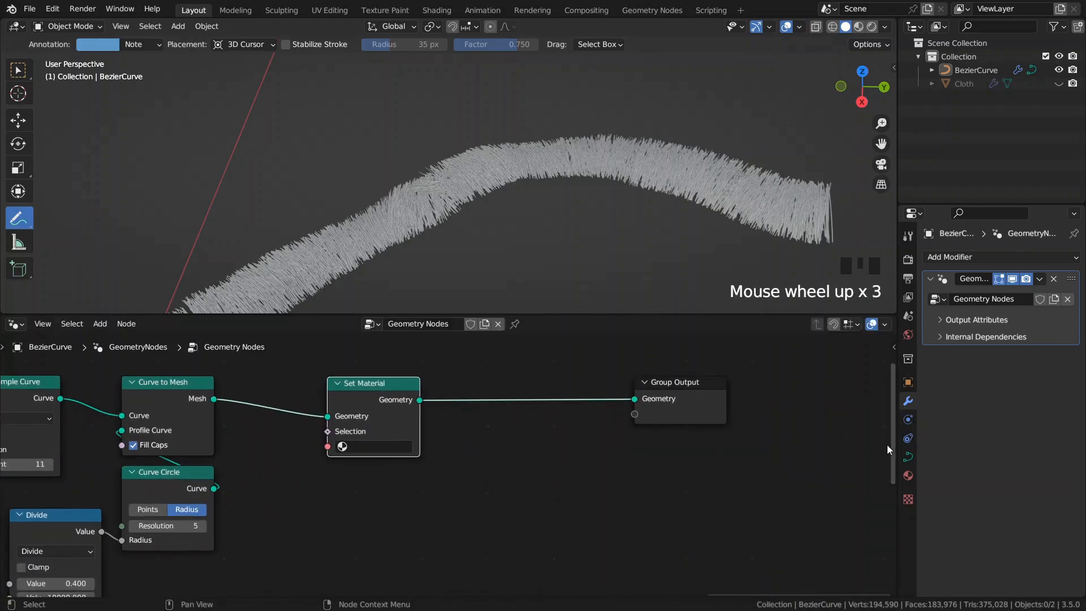
- Create a new material named Cotton on the BezierCurve and assign it in the Set Material node
{"action": "left_click", "coordinate": [908, 477]}
{"action": "left_click", "coordinate": [999, 318]}
{"action": "left_click", "coordinate": [996, 315]}
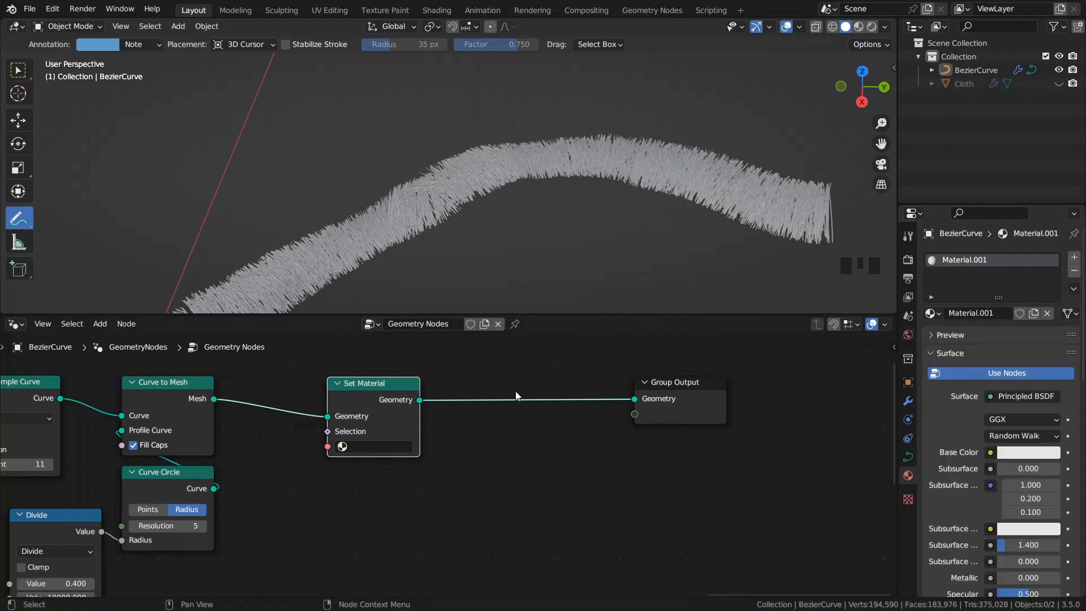
{"action": "left_click", "coordinate": [977, 313]}
{"action": "type", "text": "Cotton"}
{"action": "key", "text": "Return"}
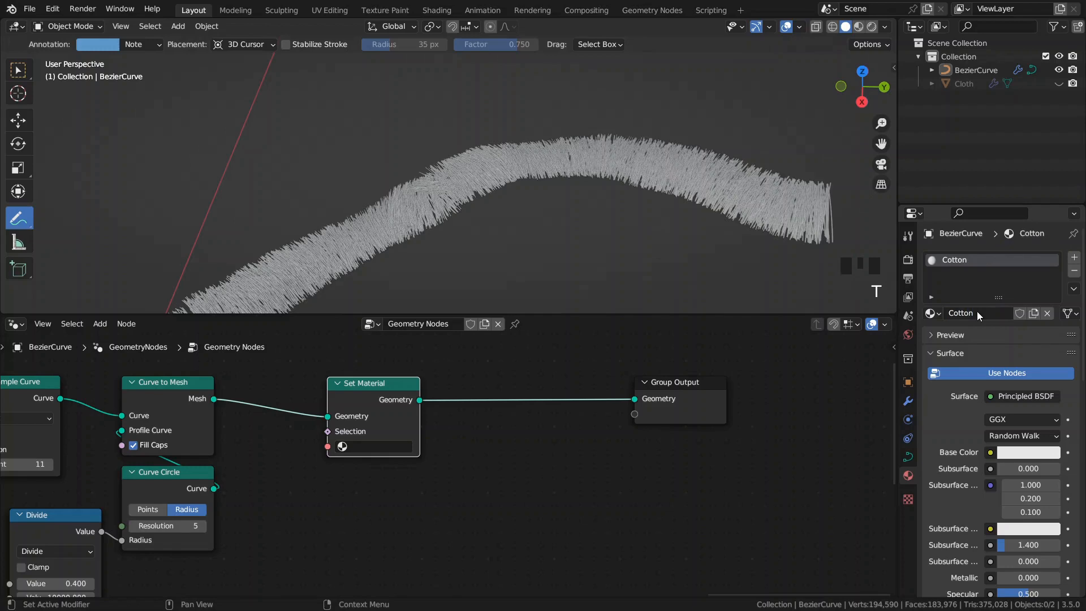
{"action": "left_click", "coordinate": [390, 448]}
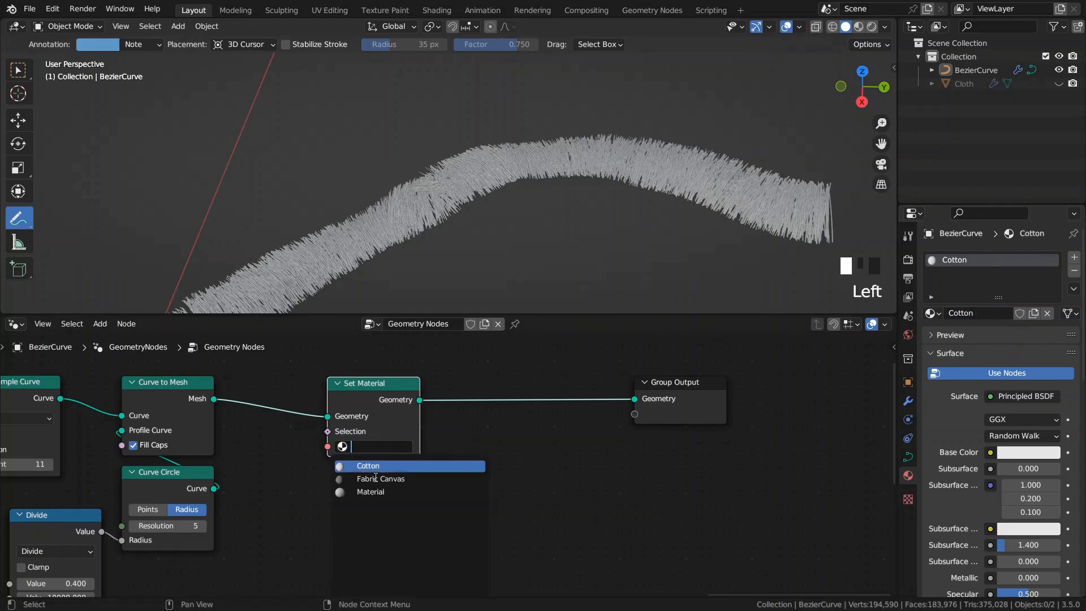
{"action": "left_click", "coordinate": [392, 464]}
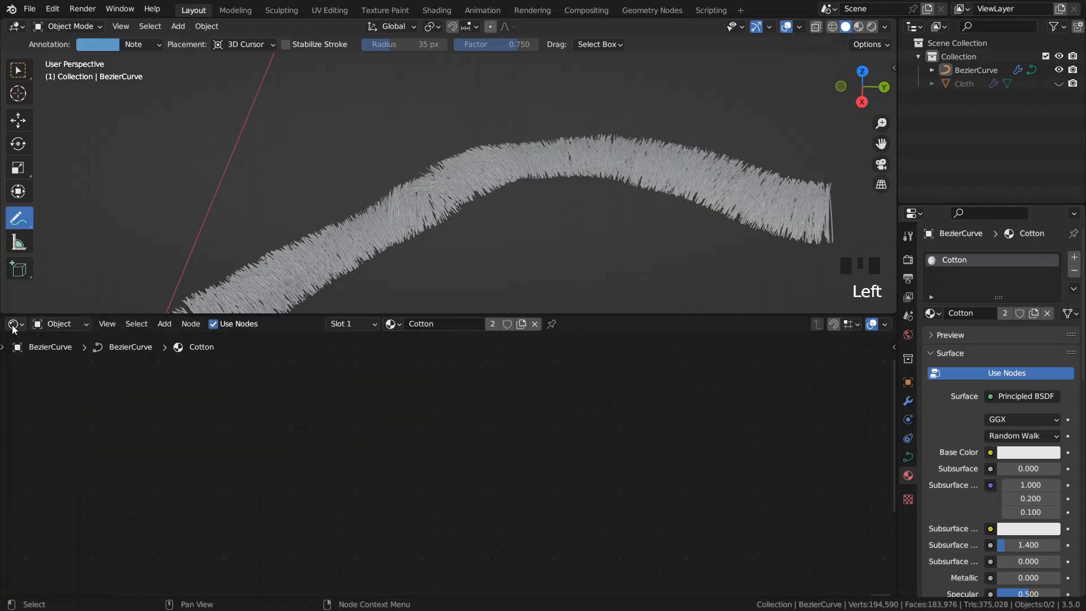
- Switch the node editor to the Shader Editor and frame the Cotton material's nodes
{"action": "left_click", "coordinate": [13, 326]}
{"action": "left_click", "coordinate": [41, 452]}
{"action": "key", "text": "a"}
{"action": "key", "text": "KP_Decimal"}
{"action": "middle_click_drag", "start_coordinate": [299, 428], "coordinate": [398, 456]}
{"action": "scroll", "coordinate": [397, 456], "scroll_direction": "up", "scroll_amount": 7}
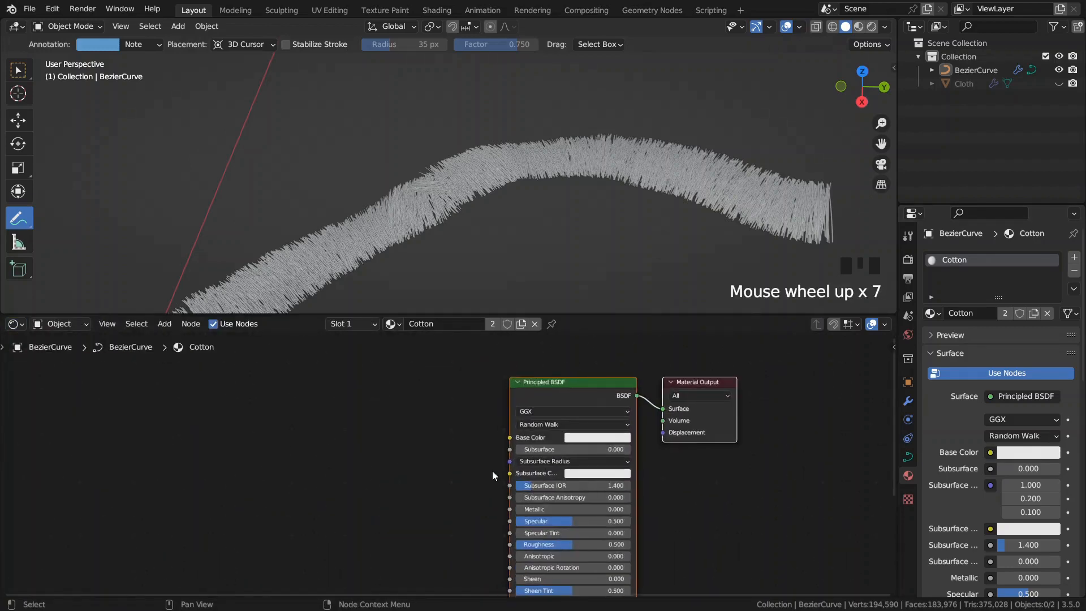
{"action": "middle_click_drag", "start_coordinate": [492, 472], "coordinate": [440, 433]}
{"action": "middle_click_drag", "start_coordinate": [640, 426], "coordinate": [544, 429]}
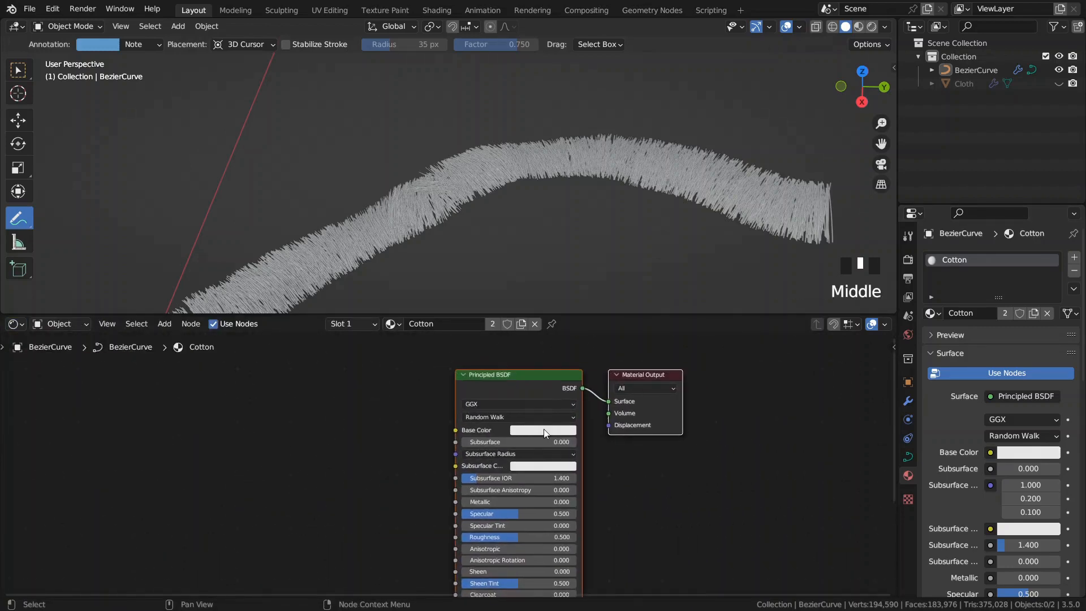
- Set Cotton's Base Color to golden yellow (hue 0.116, saturation 0.958, value 0.498) and display the viewport in Material Preview
{"action": "scroll", "coordinate": [544, 428], "scroll_direction": "up", "scroll_amount": 3}
{"action": "left_click", "coordinate": [562, 423]}
{"action": "left_click_drag", "start_coordinate": [559, 293], "coordinate": [553, 300]}
{"action": "left_click_drag", "start_coordinate": [647, 259], "coordinate": [644, 266]}
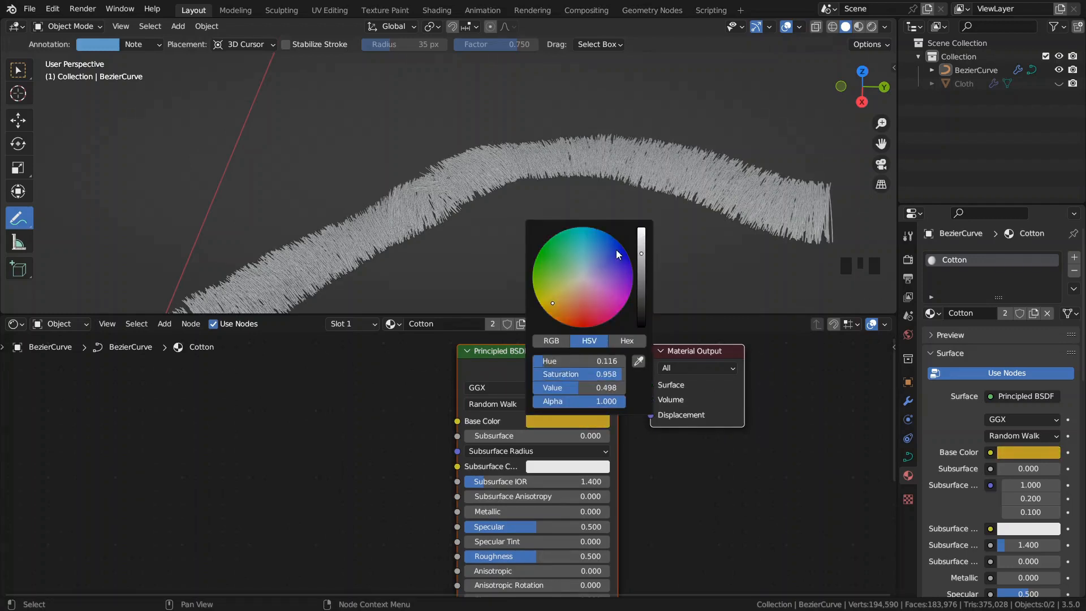
{"action": "key", "text": "z"}
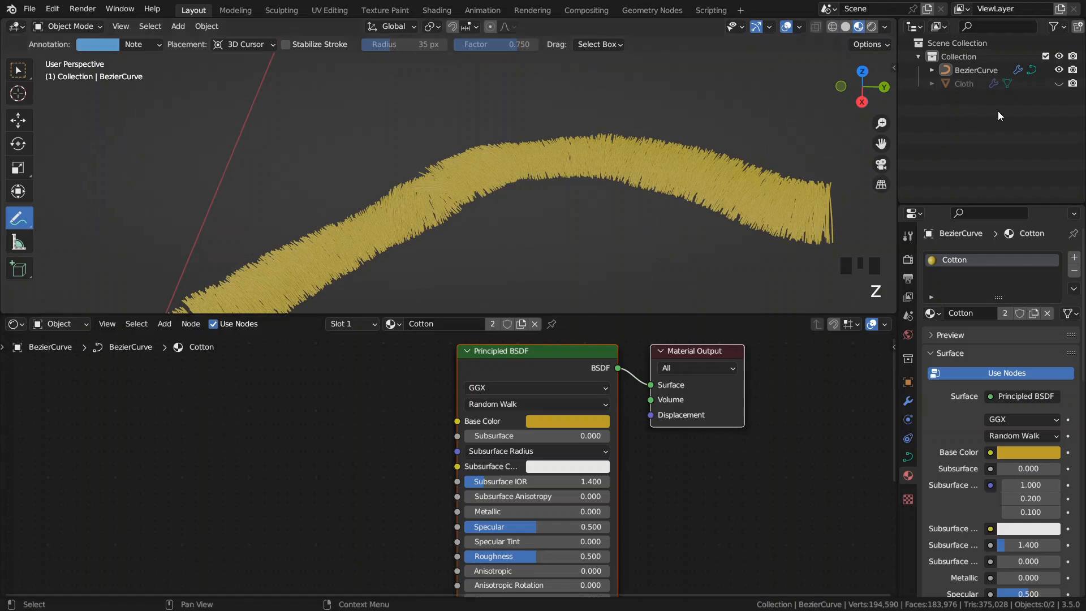
{"action": "middle_click_drag", "start_coordinate": [511, 489], "coordinate": [490, 461]}
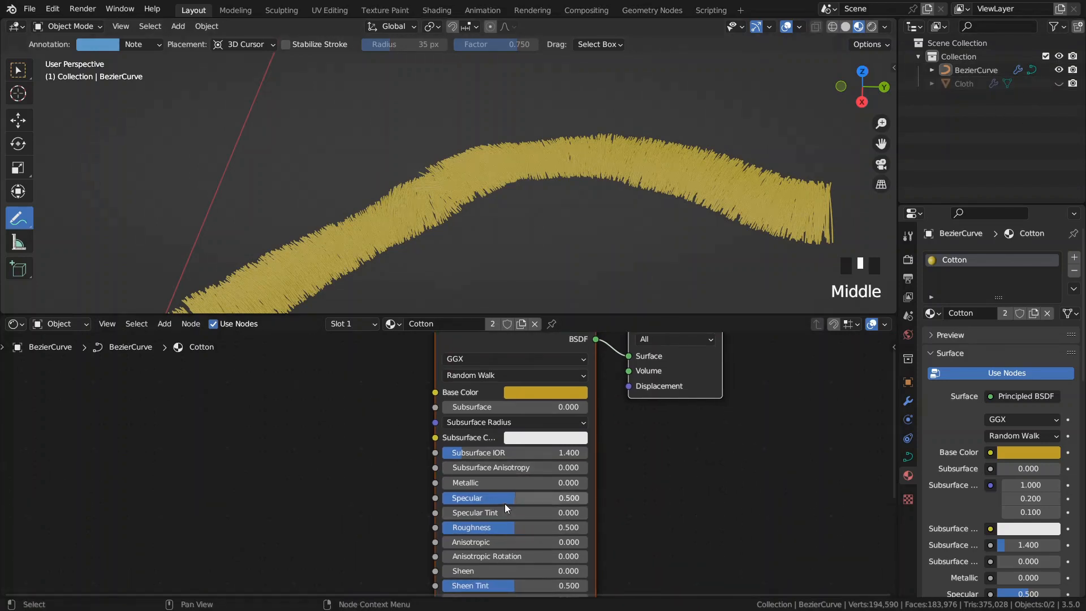
- Set the Cotton material's Specular to 0.4 and Roughness to 0.8 on its Principled BSDF
{"action": "left_click", "coordinate": [507, 500]}
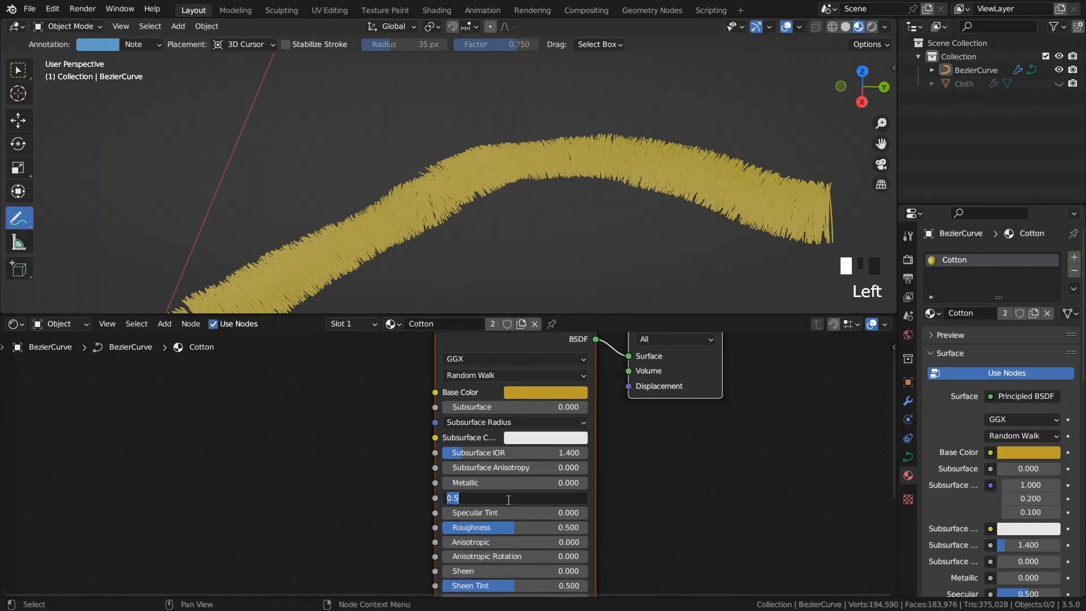
{"action": "type", "text": "0.4"}
{"action": "key", "text": "Return"}
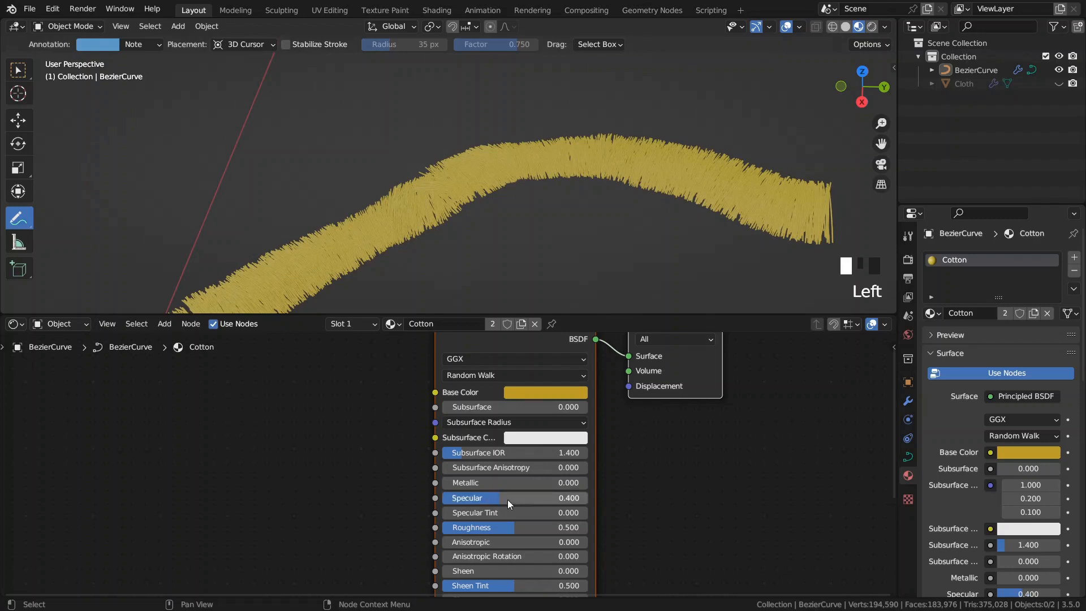
{"action": "left_click", "coordinate": [527, 527]}
{"action": "type", "text": "0.8"}
{"action": "key", "text": "Return"}
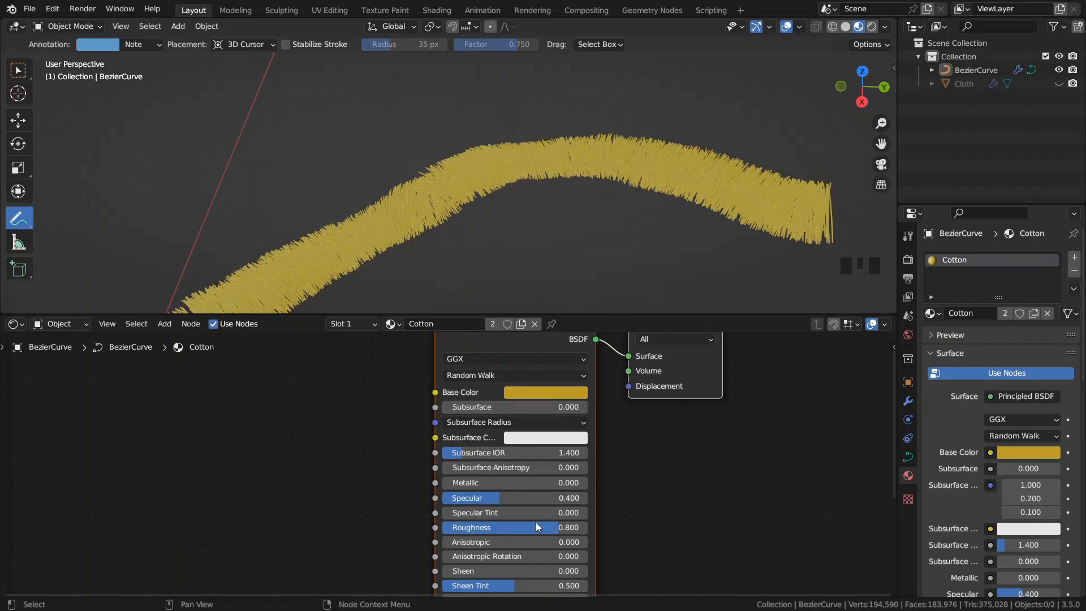
- Change the Principled BSDF's distribution to Multiscatter GGX and set its Sheen to 0.5
{"action": "left_click", "coordinate": [507, 358]}
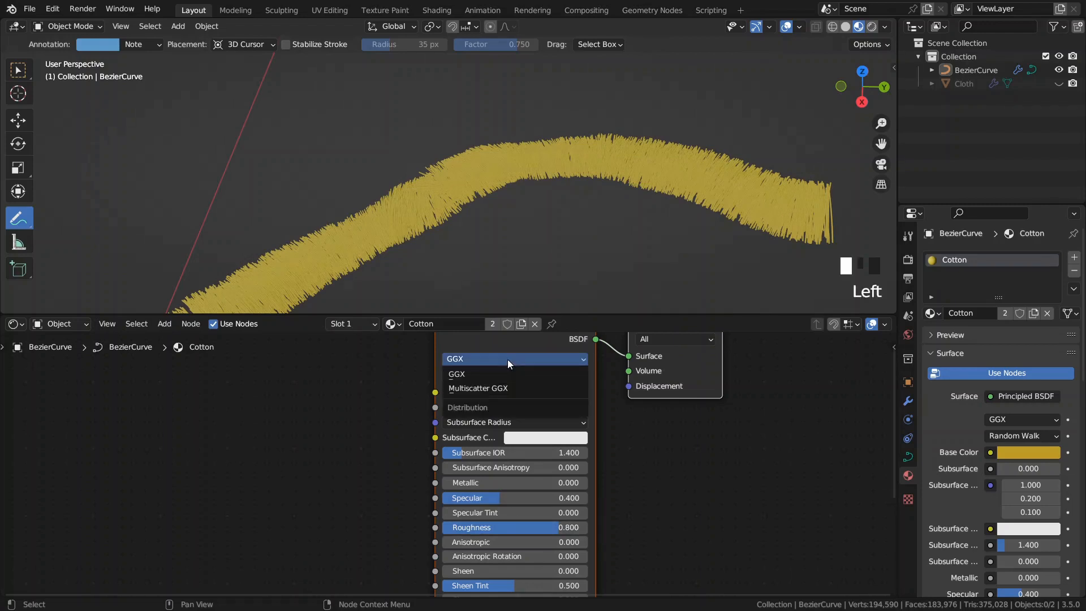
{"action": "left_click", "coordinate": [487, 385]}
{"action": "middle_click_drag", "start_coordinate": [386, 528], "coordinate": [389, 484]}
{"action": "left_click", "coordinate": [497, 527]}
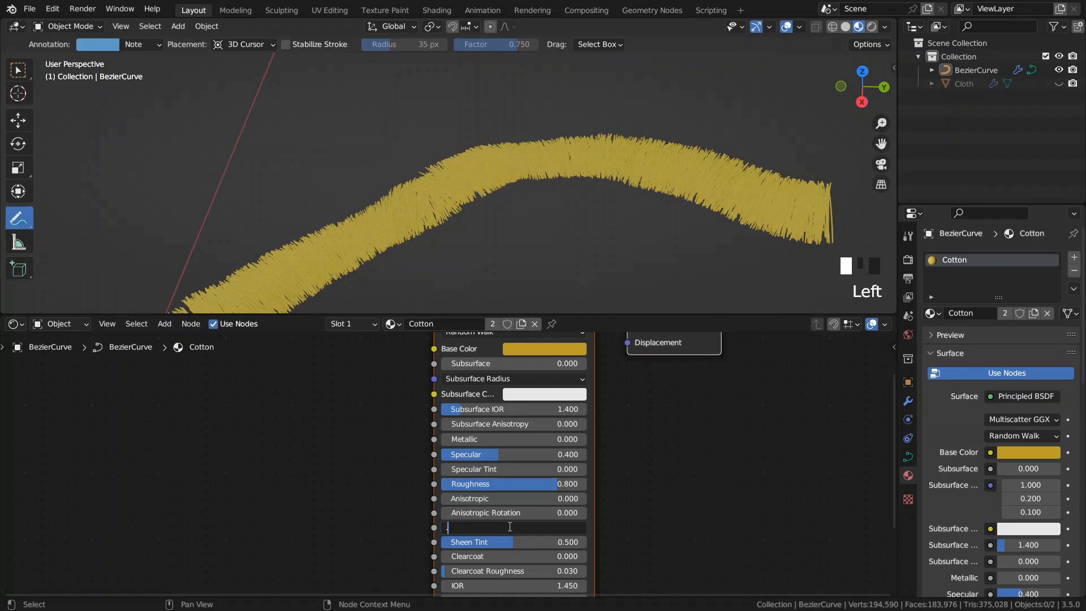
{"action": "type", "text": "0.5"}
{"action": "key", "text": "Return"}
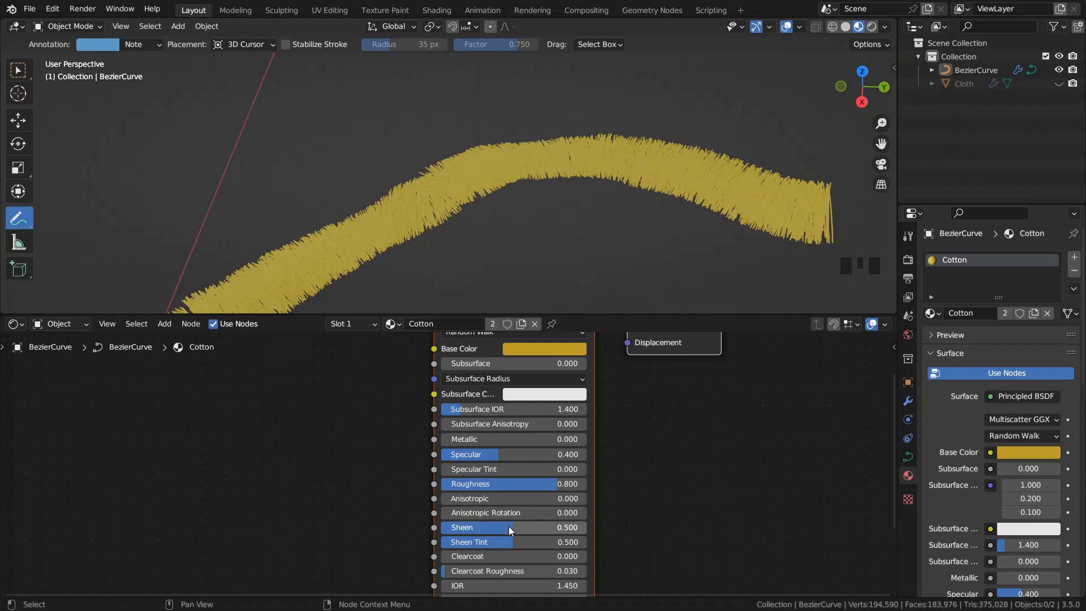
- Set the Cotton material's Metallic value to 0.25
{"action": "left_click", "coordinate": [480, 439]}
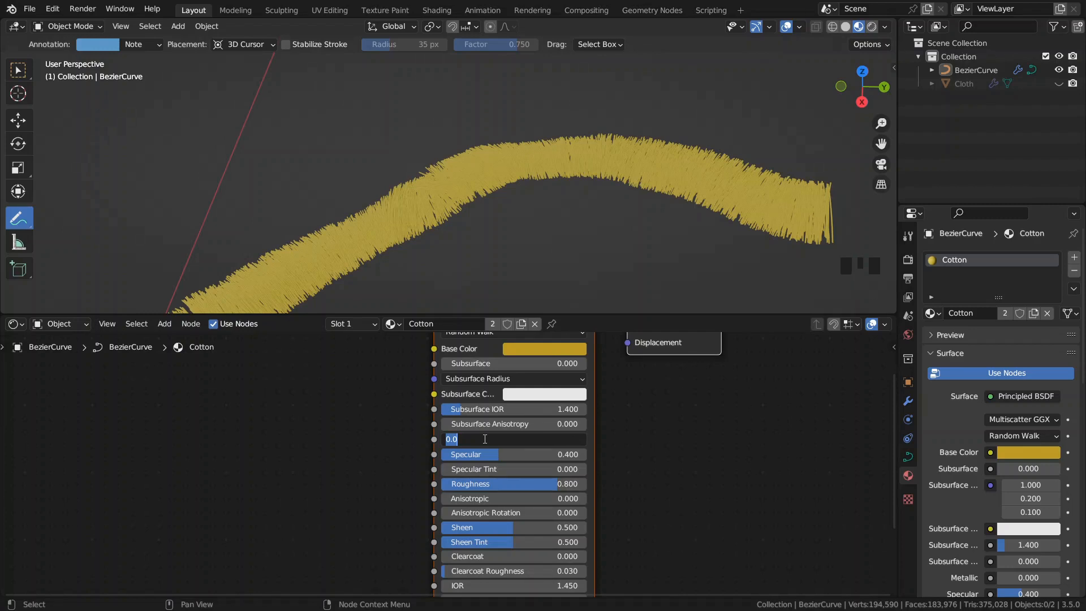
{"action": "type", "text": "."}
{"action": "key", "text": "Return"}
{"action": "middle_click_drag", "start_coordinate": [375, 375], "coordinate": [396, 447]}
{"action": "scroll", "coordinate": [443, 177], "scroll_direction": "down", "scroll_amount": 2}
{"action": "scroll", "coordinate": [443, 177], "scroll_direction": "up", "scroll_amount": 3}
{"action": "scroll", "coordinate": [443, 177], "scroll_direction": "down", "scroll_amount": 3}
{"action": "middle_click_drag", "start_coordinate": [443, 177], "coordinate": [452, 170]}
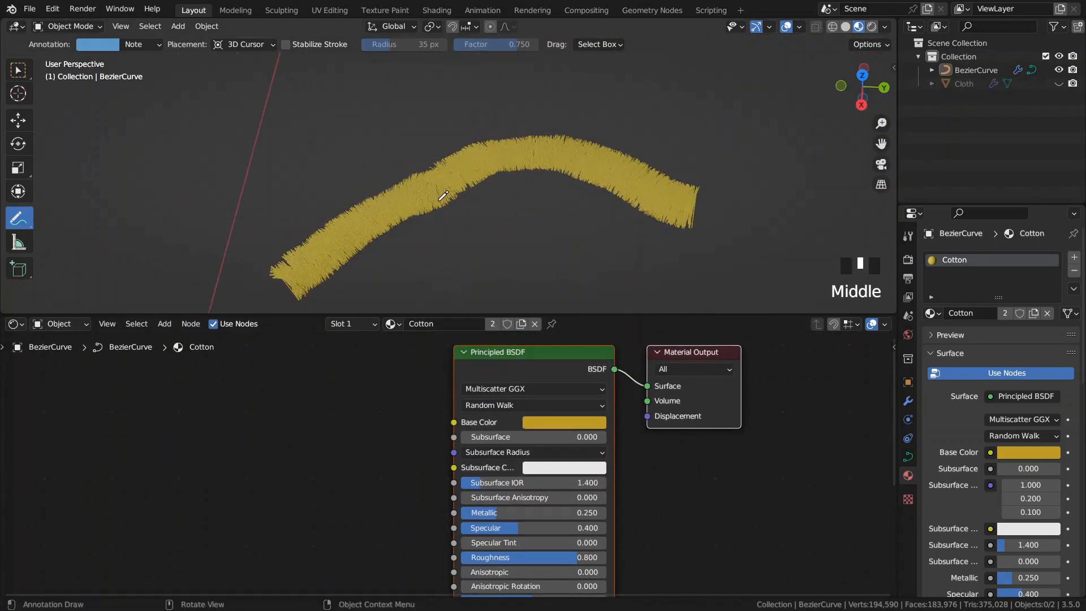
- Unhide the Cloth object in the viewport so it shows beneath the stitched curve
{"action": "left_click", "coordinate": [1058, 84]}
{"action": "scroll", "coordinate": [546, 210], "scroll_direction": "down", "scroll_amount": 5}
{"action": "scroll", "coordinate": [546, 210], "scroll_direction": "down", "scroll_amount": 2}
{"action": "scroll", "coordinate": [545, 210], "scroll_direction": "up", "scroll_amount": 3}
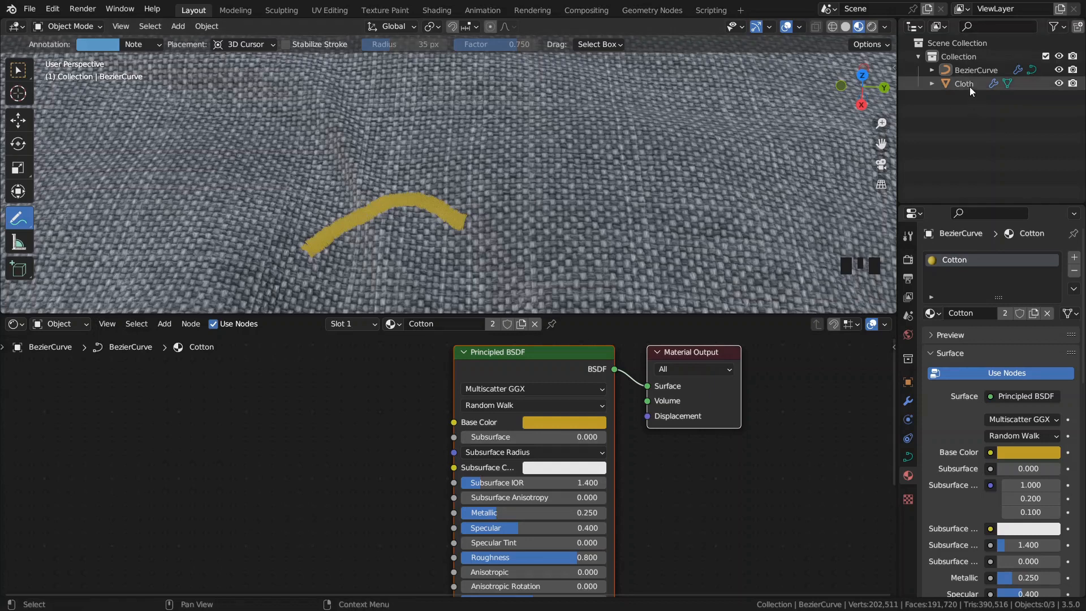
- In the BezierCurve's Edit Mode with Solid shading, draw the handwritten word "Blender" across the cloth above the existing stroke
{"action": "left_click", "coordinate": [974, 70]}
{"action": "key", "text": "Tab"}
{"action": "key", "text": "z"}
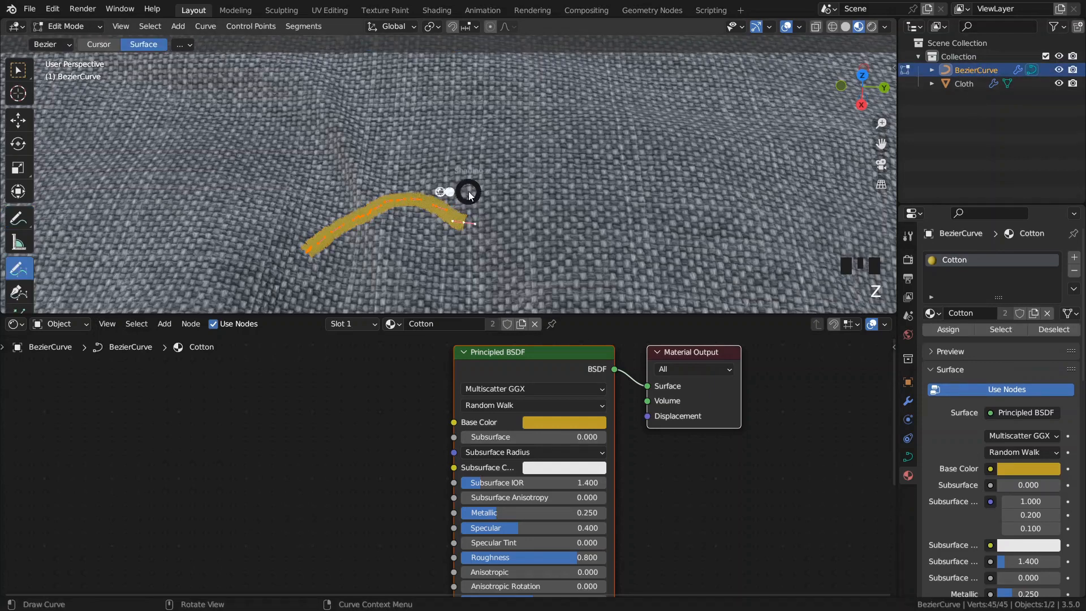
{"action": "key", "text": "z"}
{"action": "scroll", "coordinate": [544, 184], "scroll_direction": "down", "scroll_amount": 3}
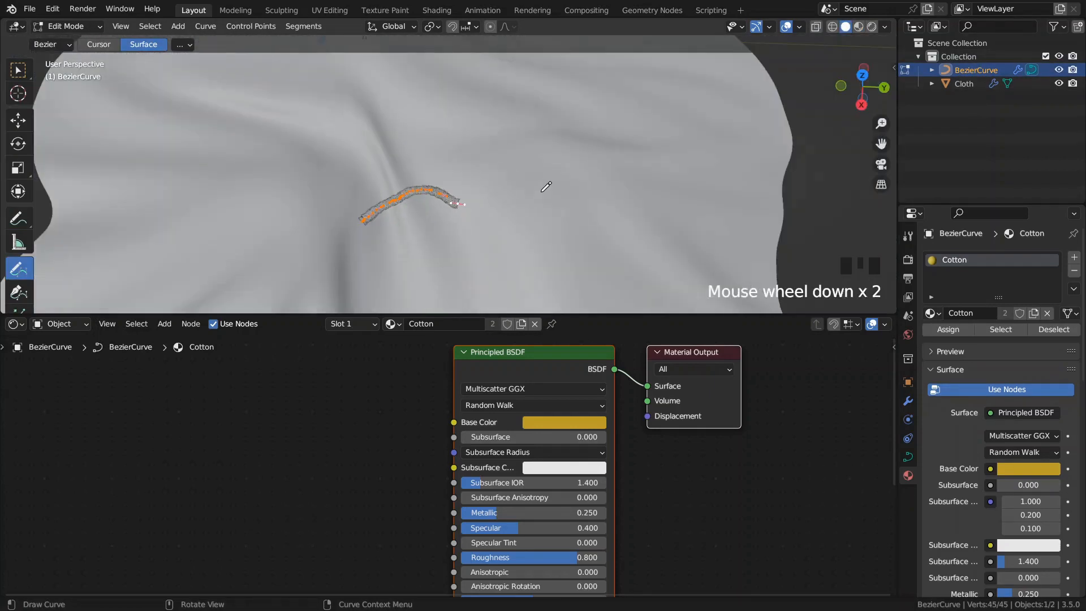
{"action": "middle_click_drag", "start_coordinate": [553, 189], "coordinate": [535, 206], "text": "shift"}
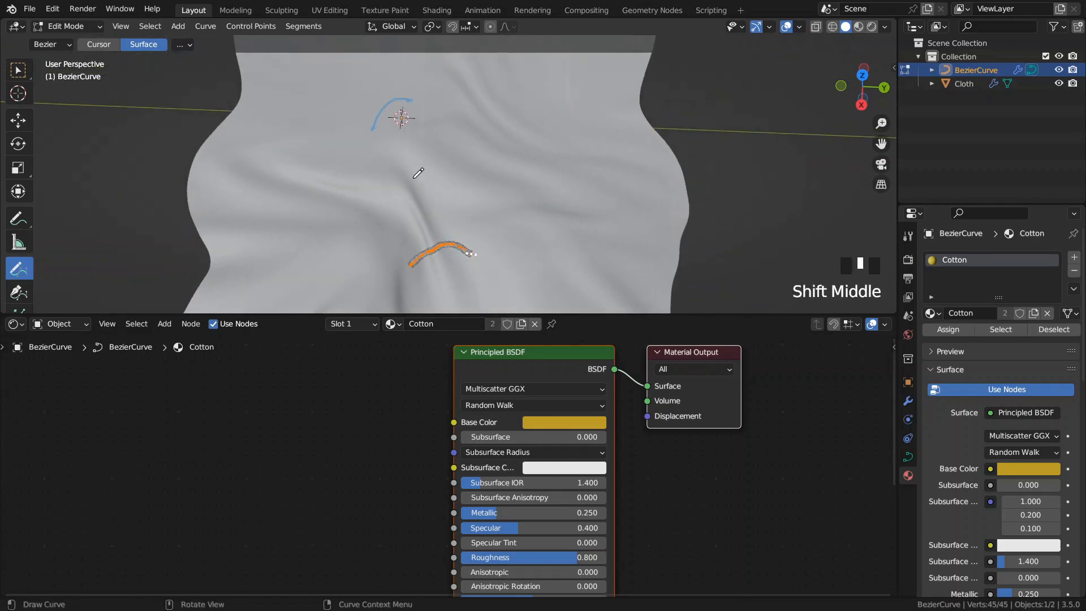
{"action": "mouse_move", "coordinate": [421, 137]}
{"action": "left_mouse_down"}
{"action": "mouse_move", "coordinate": [424, 193]}
{"action": "mouse_move", "coordinate": [441, 148]}
{"action": "mouse_move", "coordinate": [463, 170]}
{"action": "mouse_move", "coordinate": [425, 190]}
{"action": "mouse_move", "coordinate": [488, 137]}
{"action": "mouse_move", "coordinate": [507, 160]}
{"action": "mouse_move", "coordinate": [550, 169]}
{"action": "mouse_move", "coordinate": [601, 161]}
{"action": "mouse_move", "coordinate": [621, 131]}
{"action": "left_mouse_up"}
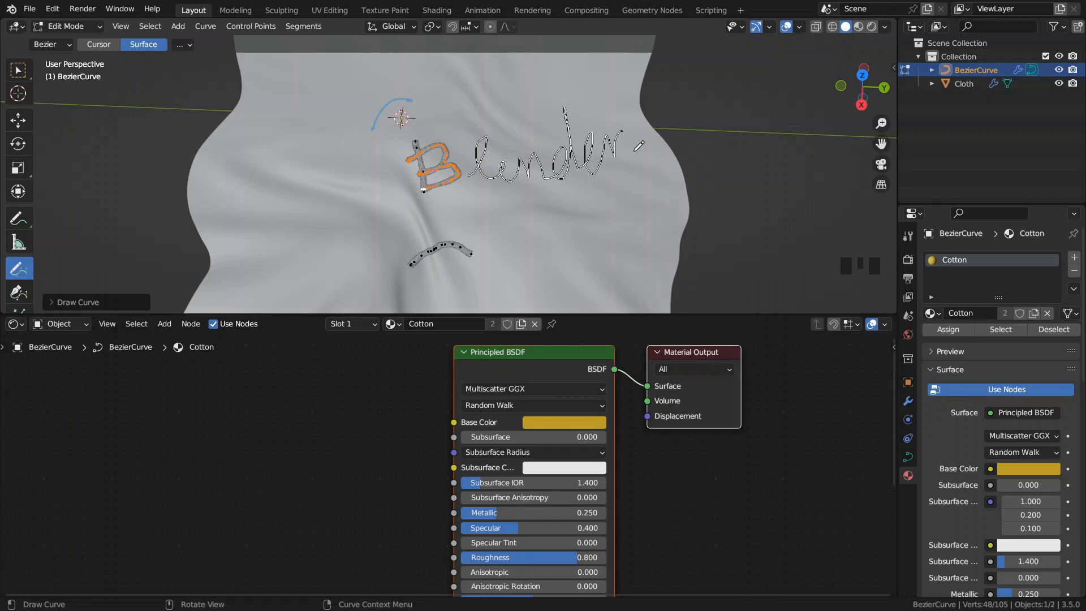
{"action": "key", "text": "Tab"}
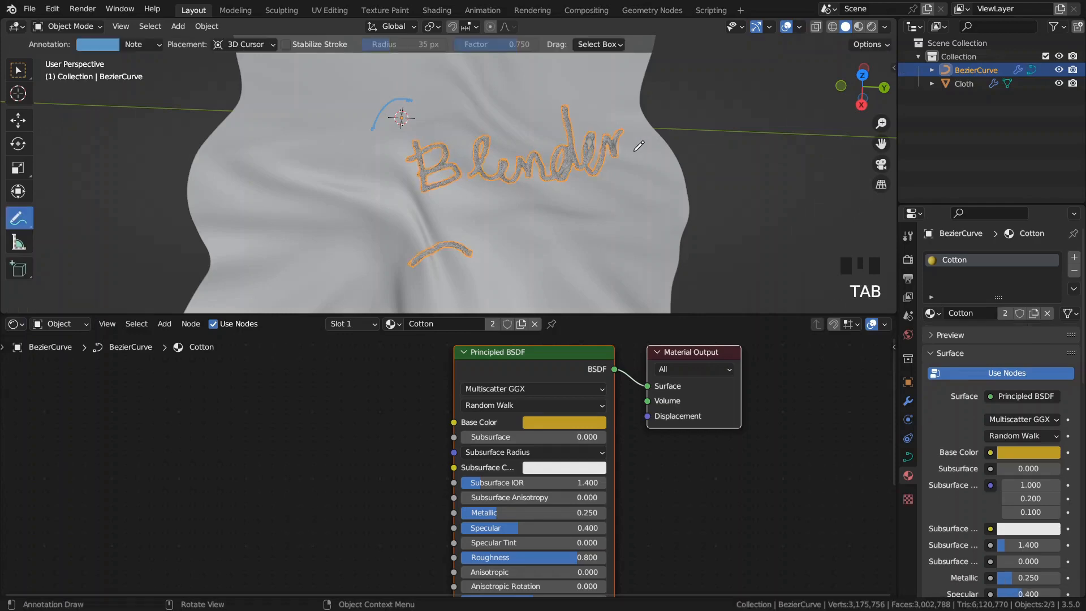
- Examine the stitches on the "Blender" lettering up close, especially around the last letters
{"action": "scroll", "coordinate": [527, 226], "scroll_direction": "up", "scroll_amount": 2}
{"action": "mouse_move", "coordinate": [526, 226]}
{"action": "middle_mouse_down", "text": "shift"}
{"action": "mouse_move", "coordinate": [610, 171]}
{"action": "mouse_move", "coordinate": [415, 234]}
{"action": "mouse_move", "coordinate": [501, 148]}
{"action": "middle_mouse_up", "text": "shift"}
{"action": "scroll", "coordinate": [525, 228], "scroll_direction": "up", "scroll_amount": 2}
{"action": "scroll", "coordinate": [525, 228], "scroll_direction": "down", "scroll_amount": 3}
{"action": "scroll", "coordinate": [588, 176], "scroll_direction": "down", "scroll_amount": 4}
{"action": "scroll", "coordinate": [416, 235], "scroll_direction": "up", "scroll_amount": 4}
{"action": "scroll", "coordinate": [499, 147], "scroll_direction": "up", "scroll_amount": 1}
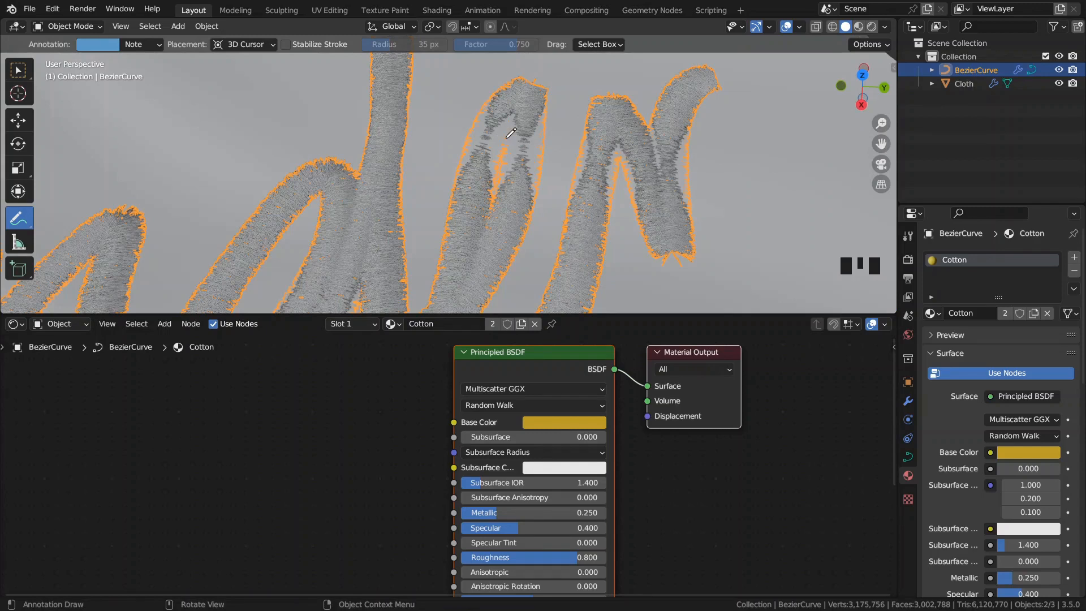
- Turn off the viewport display of the BezierCurve's Geometry Nodes modifier
{"action": "left_click", "coordinate": [908, 400]}
{"action": "left_click", "coordinate": [1013, 279]}
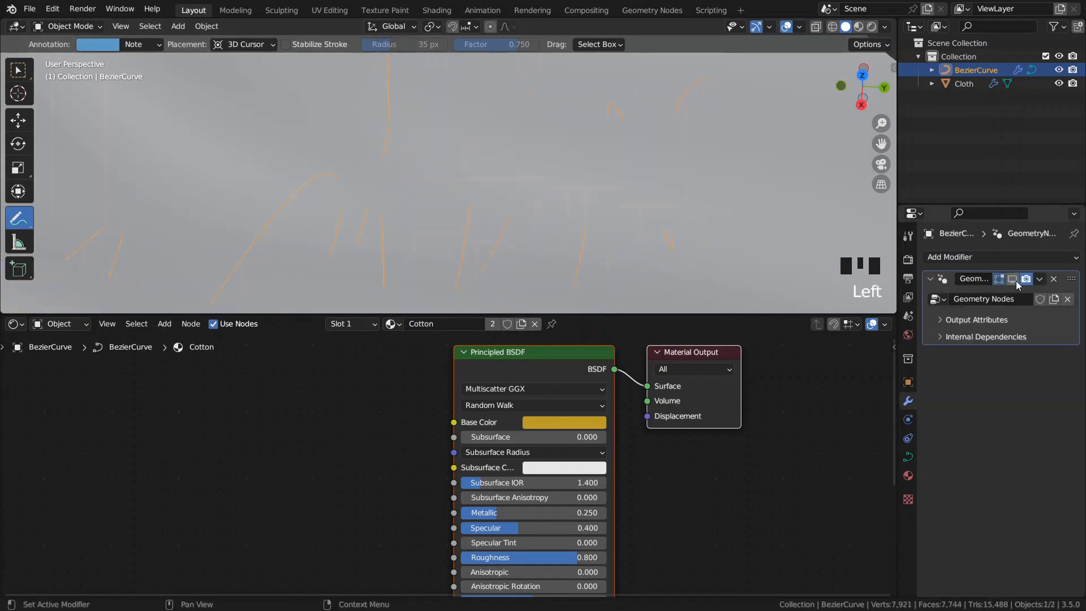
{"action": "scroll", "coordinate": [545, 198], "scroll_direction": "down", "scroll_amount": 3}
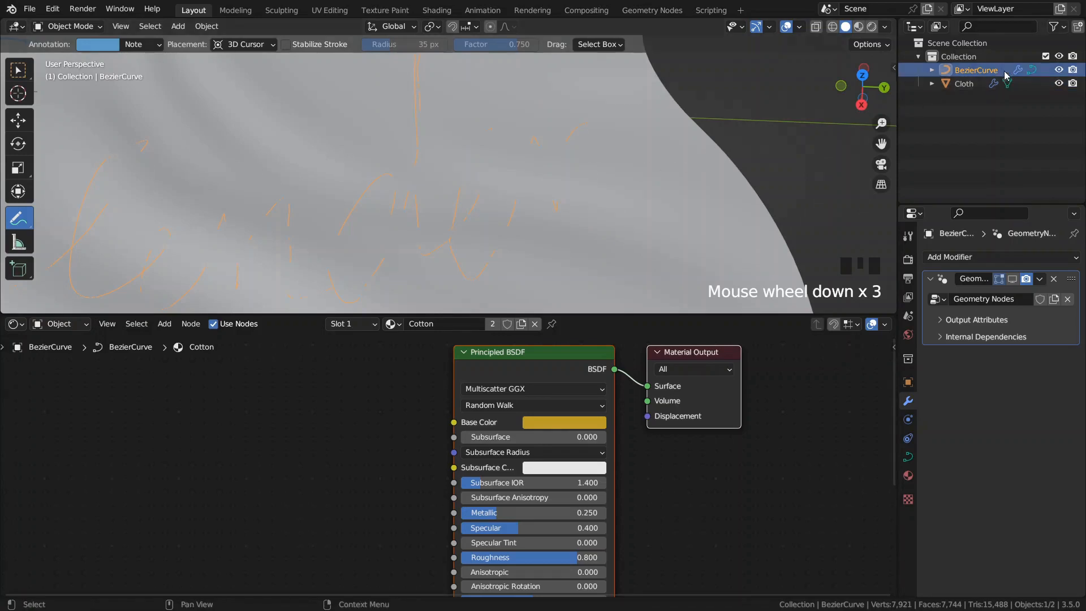
{"action": "scroll", "coordinate": [517, 169], "scroll_direction": "down", "scroll_amount": 2}
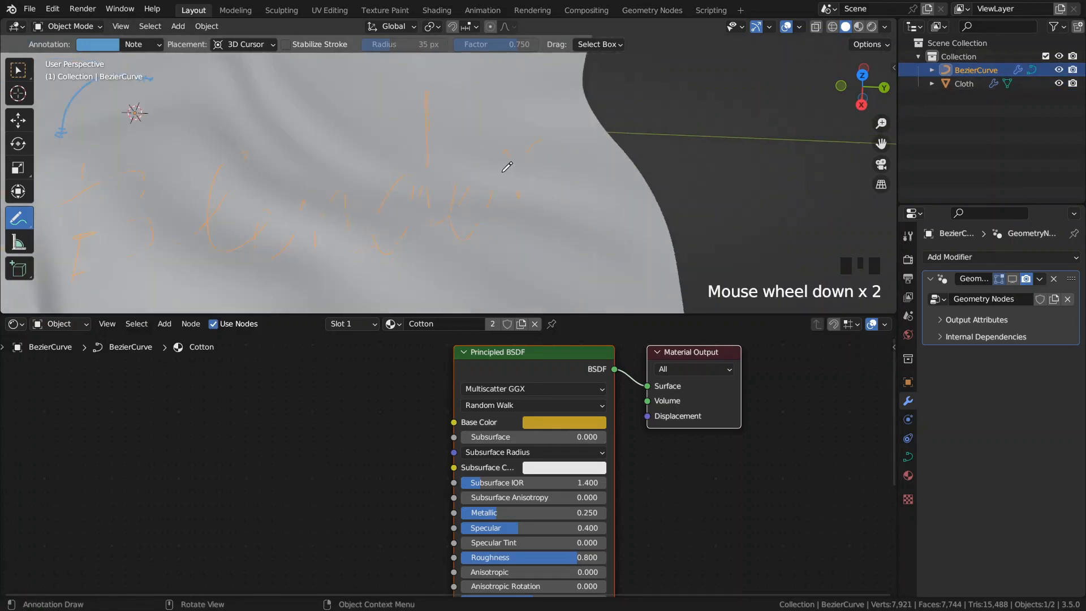
{"action": "middle_click_drag", "start_coordinate": [517, 169], "coordinate": [526, 152], "text": "shift"}
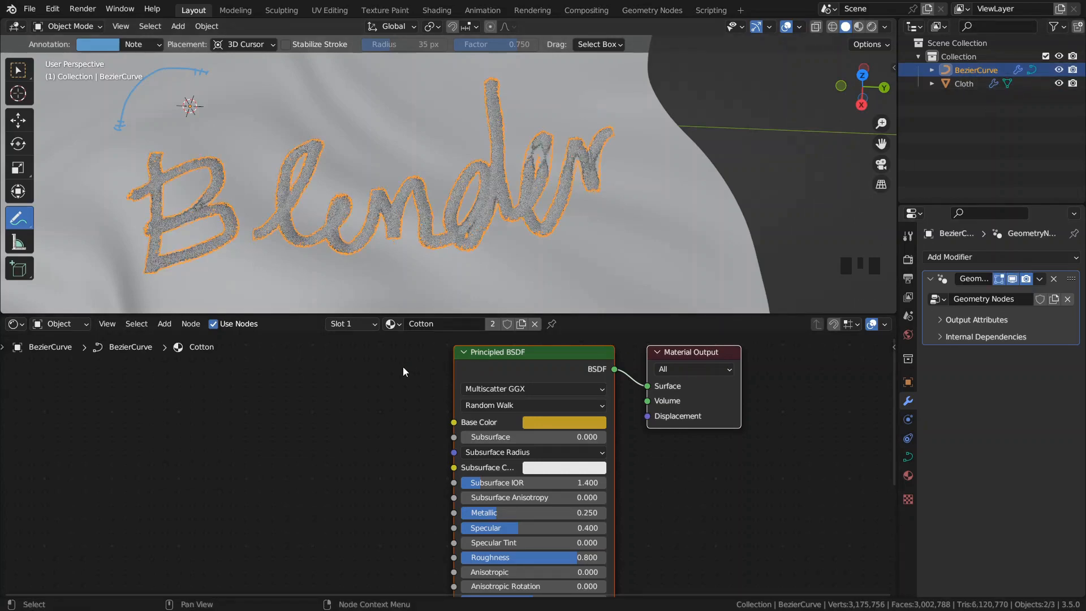
- Switch the Shader Editor back to the Geometry Node Editor, at the Set Material end of the tree
{"action": "left_click", "coordinate": [15, 324]}
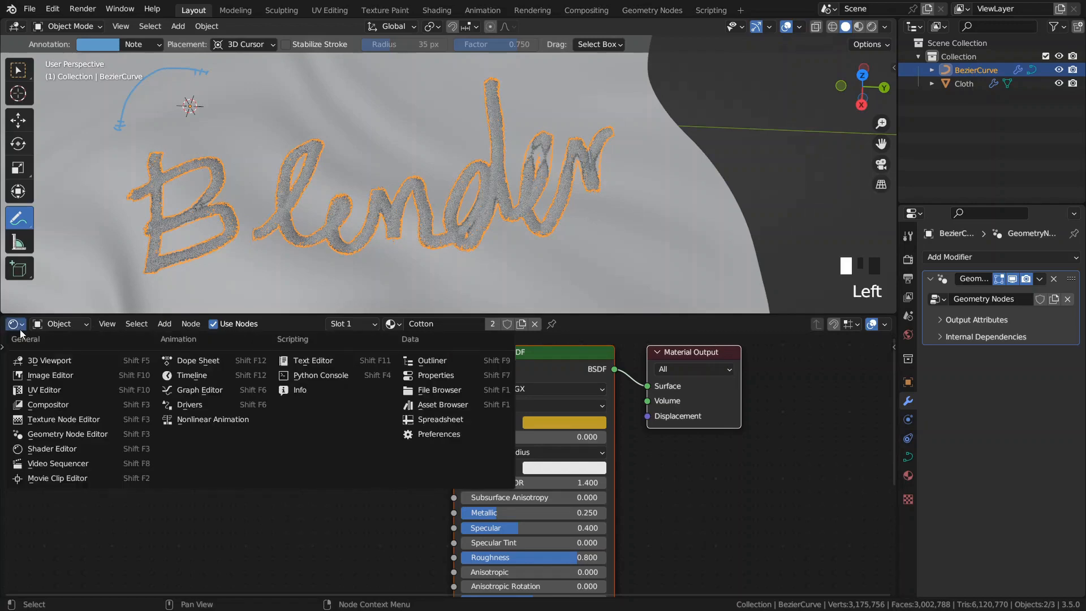
{"action": "left_click", "coordinate": [39, 436]}
{"action": "scroll", "coordinate": [521, 432], "scroll_direction": "down", "scroll_amount": 6}
{"action": "middle_click_drag", "start_coordinate": [521, 433], "coordinate": [181, 405]}
{"action": "middle_click_drag", "start_coordinate": [498, 418], "coordinate": [187, 405]}
{"action": "middle_click_drag", "start_coordinate": [509, 421], "coordinate": [226, 410]}
{"action": "middle_click_drag", "start_coordinate": [498, 425], "coordinate": [266, 430]}
{"action": "scroll", "coordinate": [280, 413], "scroll_direction": "up", "scroll_amount": 4}
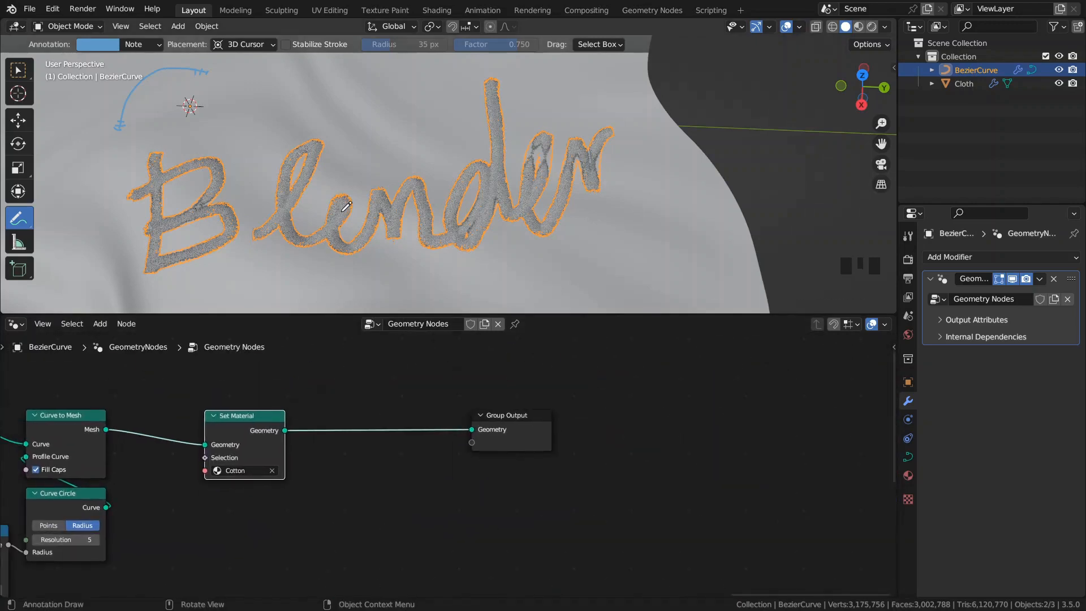
- Move the Curve to Mesh, Curve Circle, Divide, Set Material and Group Output nodes away from Resample Curve to make room
{"action": "left_click_drag", "start_coordinate": [241, 429], "coordinate": [355, 426]}
{"action": "left_click_drag", "start_coordinate": [365, 393], "coordinate": [513, 470]}
{"action": "middle_click_drag", "start_coordinate": [464, 442], "coordinate": [744, 442]}
{"action": "middle_click_drag", "start_coordinate": [254, 391], "coordinate": [368, 368]}
{"action": "left_click_drag", "start_coordinate": [388, 355], "coordinate": [479, 571]}
{"action": "key", "text": "g"}
{"action": "left_click", "coordinate": [671, 537]}
{"action": "middle_click_drag", "start_coordinate": [535, 362], "coordinate": [419, 364], "text": "shift"}
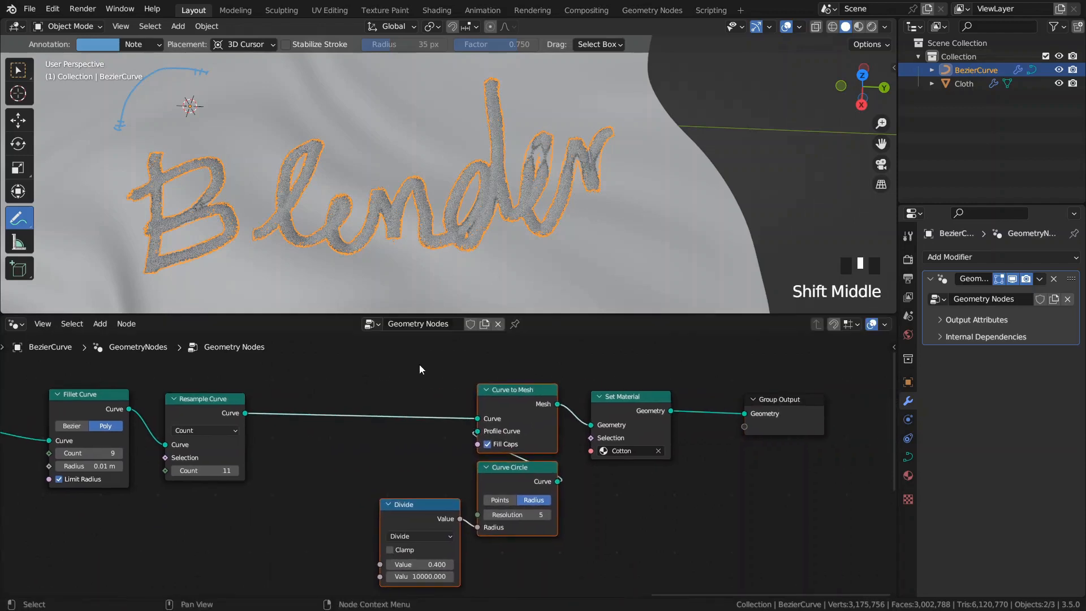
{"action": "left_click", "coordinate": [372, 324]}
{"action": "left_click_drag", "start_coordinate": [353, 358], "coordinate": [757, 562]}
{"action": "key", "text": "g"}
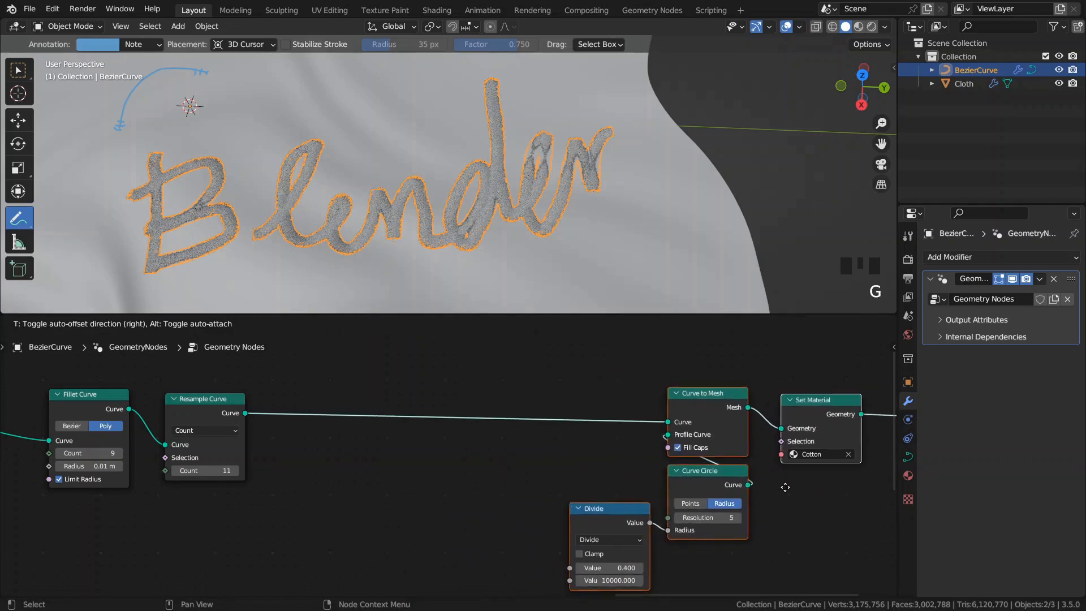
{"action": "left_click", "coordinate": [786, 491]}
- Add a Noise Texture node beneath the link between Resample Curve and Curve to Mesh
{"action": "middle_click_drag", "start_coordinate": [439, 436], "coordinate": [490, 464]}
{"action": "key", "text": "space"}
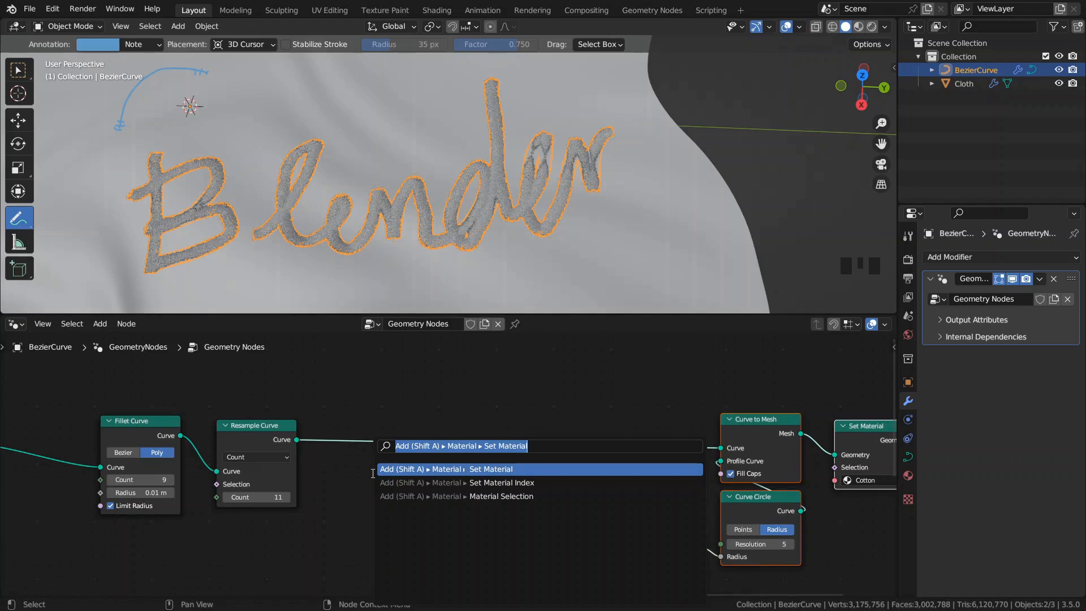
{"action": "type", "text": "noise"}
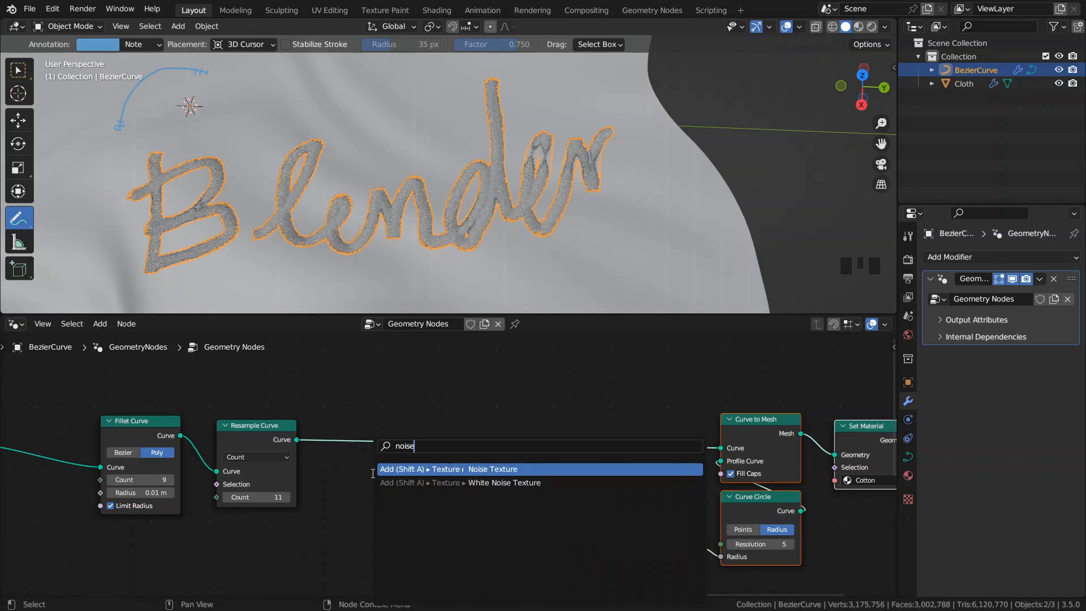
{"action": "key", "text": "Return"}
{"action": "left_click", "coordinate": [348, 472]}
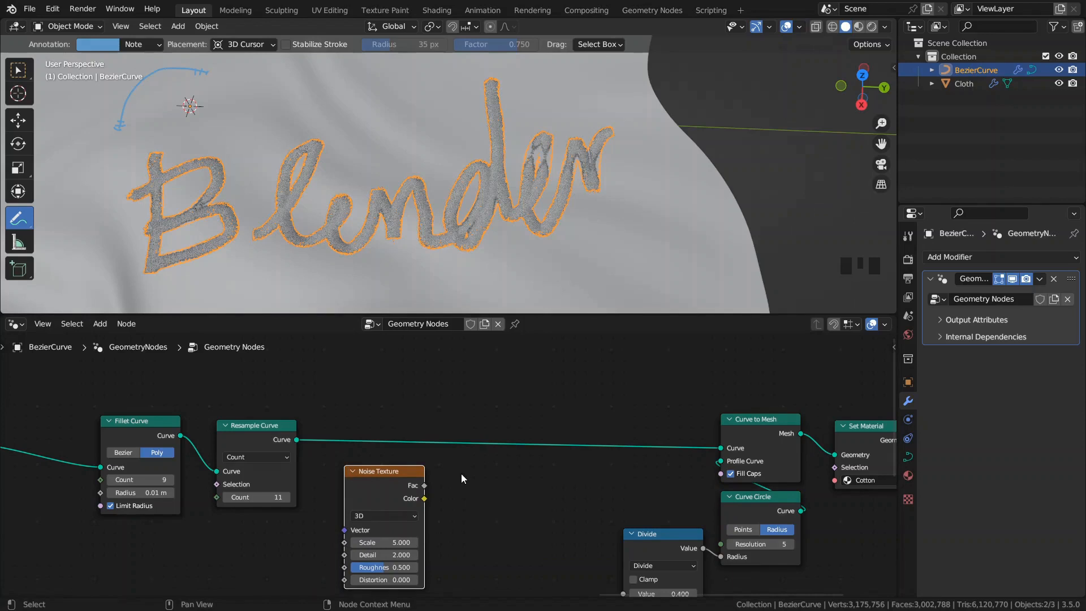
{"action": "key", "text": "space"}
{"action": "type", "text": "str"}
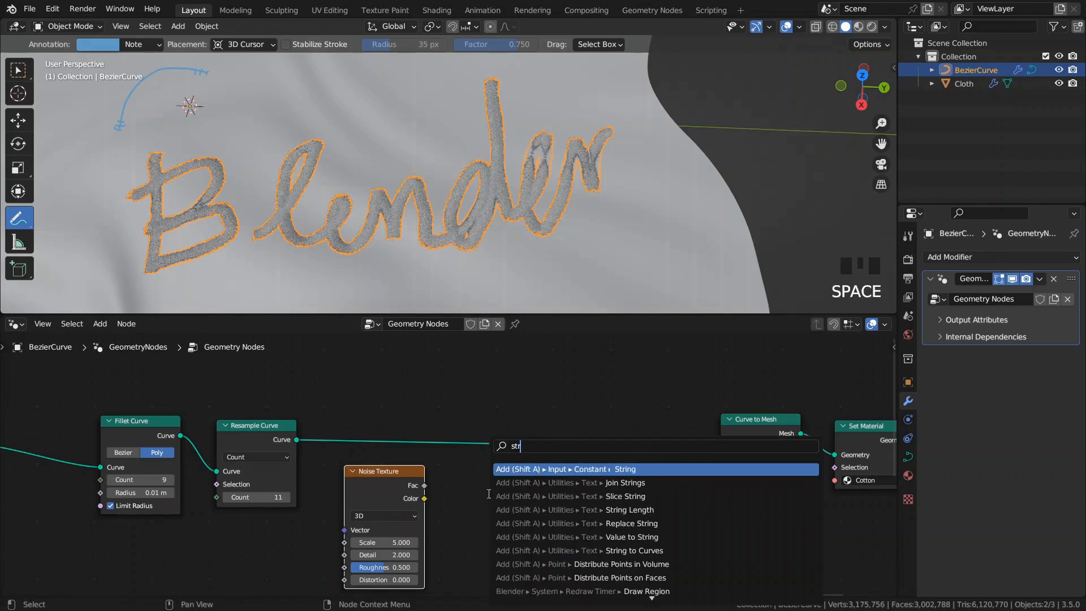
{"action": "key", "text": "Escape"}
- Insert a Store Named Attribute node on the link between Resample Curve and Curve to Mesh
{"action": "key", "text": "space"}
{"action": "type", "text": "sto"}
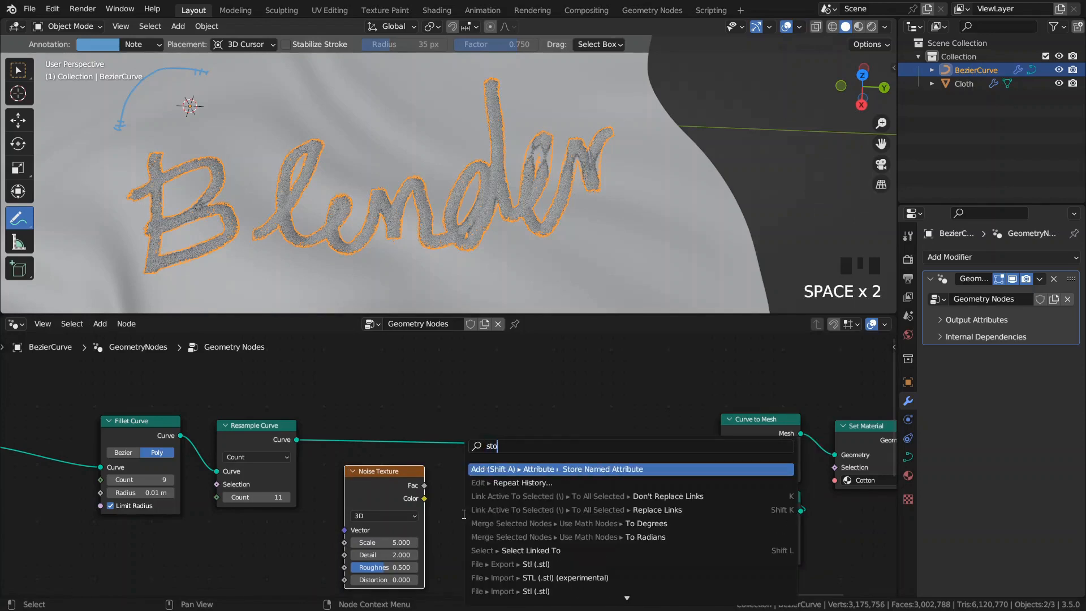
{"action": "type", "text": "re"}
{"action": "key", "text": "Return"}
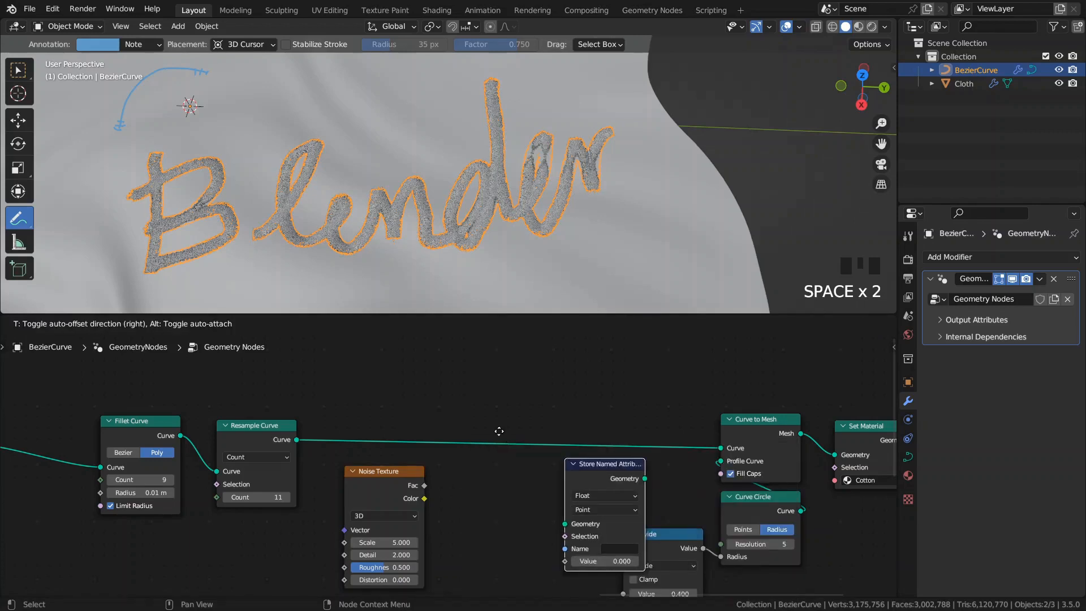
{"action": "left_click", "coordinate": [474, 421]}
- Set the Store Named Attribute node's domain to Spline
{"action": "scroll", "coordinate": [516, 452], "scroll_direction": "up", "scroll_amount": 3}
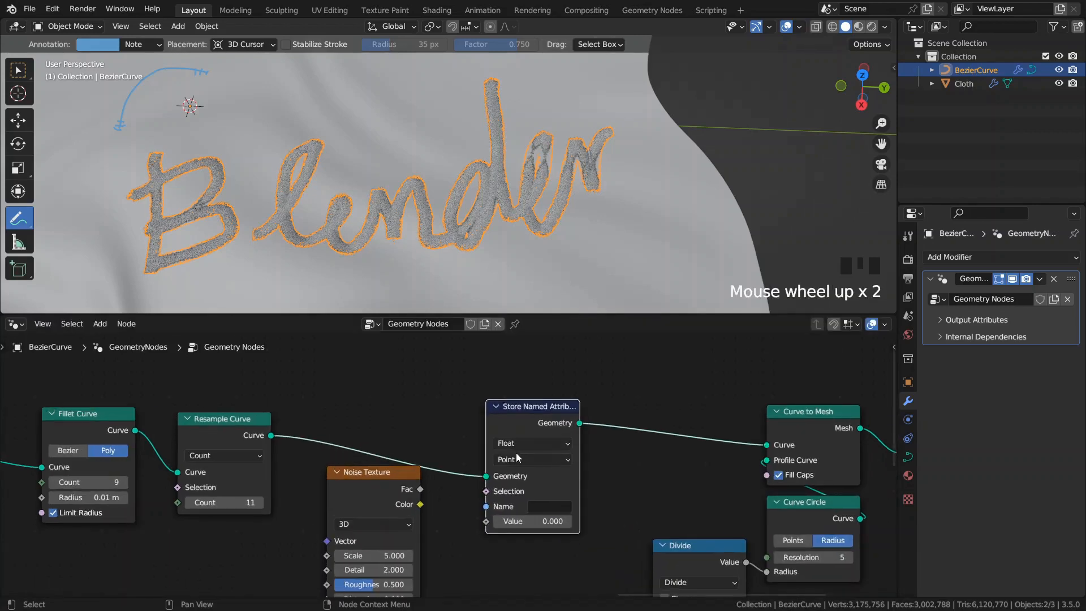
{"action": "left_click", "coordinate": [528, 460]}
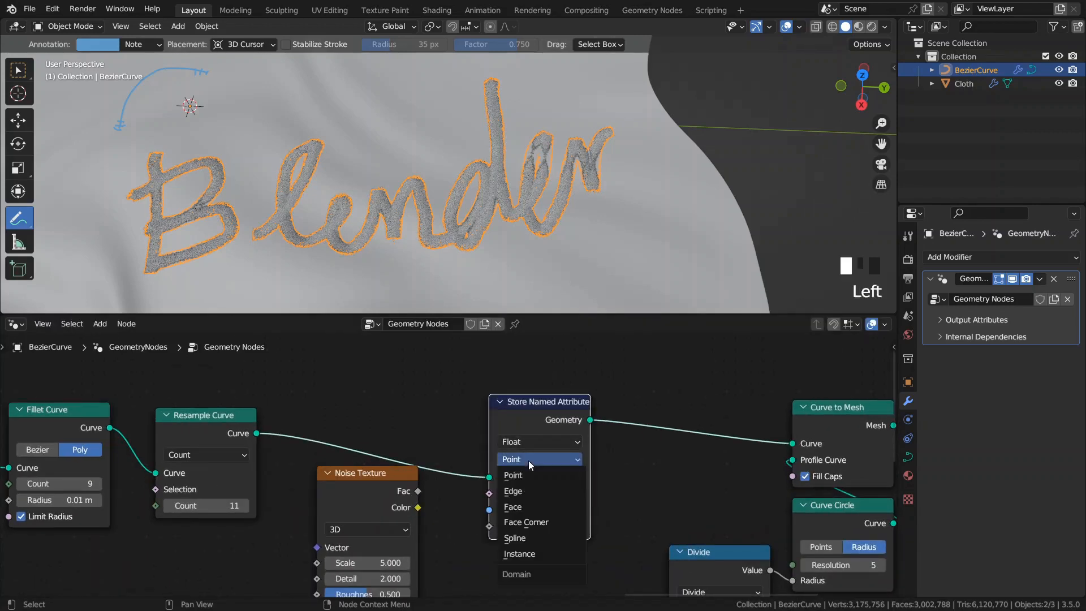
{"action": "left_click", "coordinate": [534, 536]}
{"action": "middle_click_drag", "start_coordinate": [637, 471], "coordinate": [643, 420]}
- Link the Noise Texture's Fac output to the Store Named Attribute's Value and name the attribute "col"
{"action": "left_click_drag", "start_coordinate": [369, 444], "coordinate": [333, 462]}
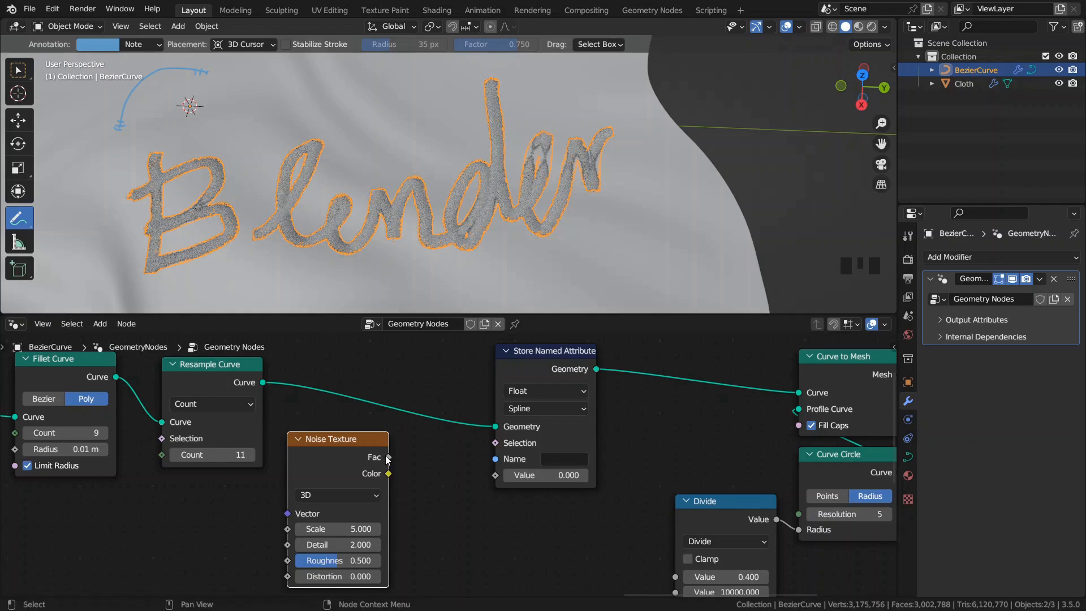
{"action": "left_click_drag", "start_coordinate": [388, 458], "coordinate": [490, 481]}
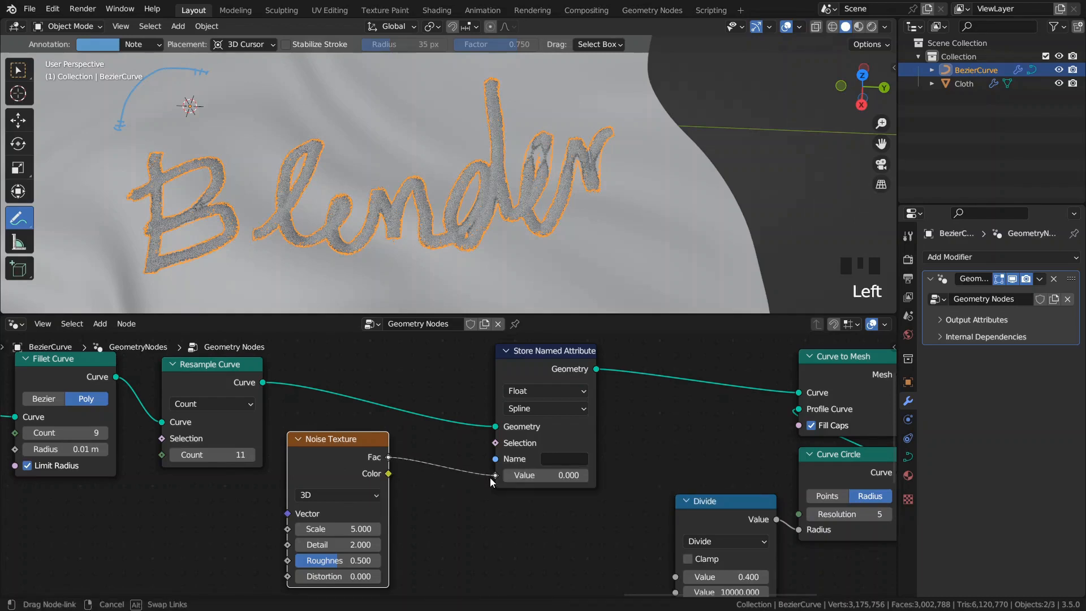
{"action": "left_click_drag", "start_coordinate": [489, 478], "coordinate": [490, 477]}
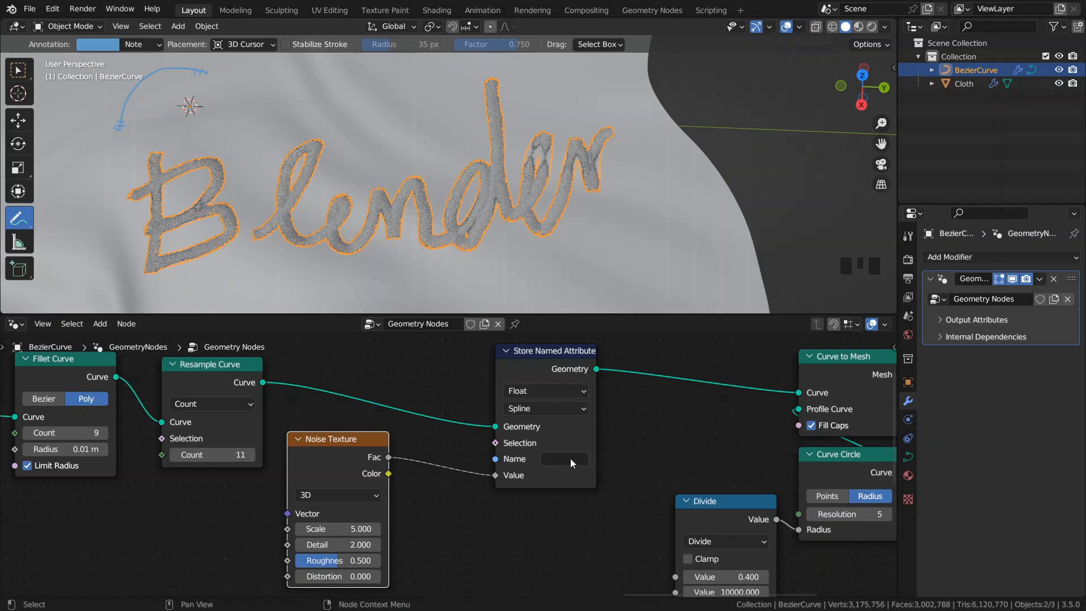
{"action": "left_click", "coordinate": [570, 458]}
{"action": "type", "text": "col"}
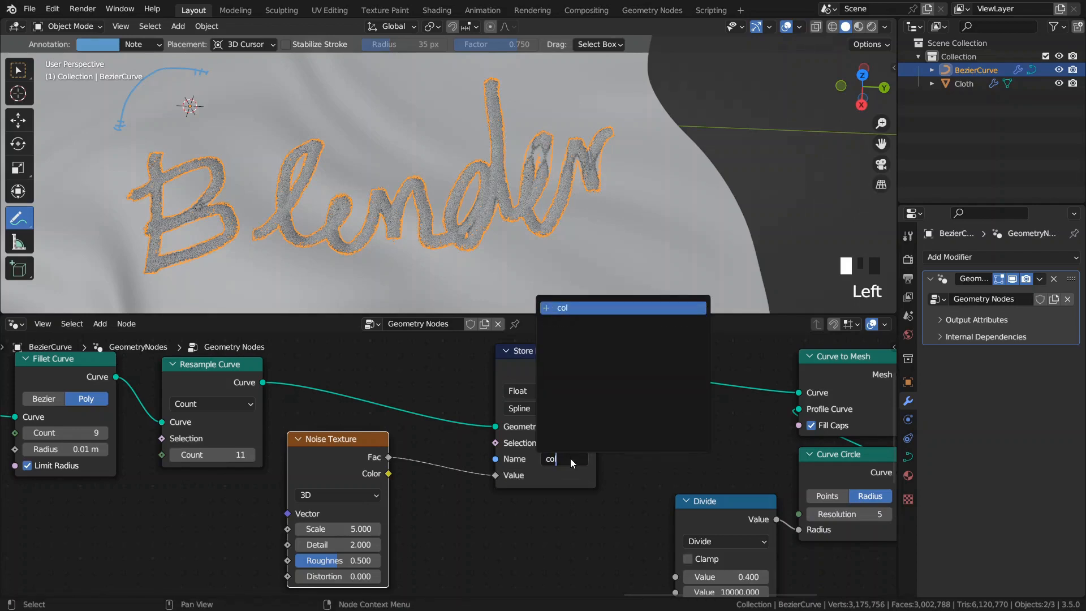
{"action": "key", "text": "Return"}
{"action": "left_click_drag", "start_coordinate": [527, 371], "coordinate": [476, 371]}
- Add a Named Attribute node beside Store Named Attribute and set its name to "col"
{"action": "middle_click_drag", "start_coordinate": [569, 404], "coordinate": [490, 409]}
{"action": "key", "text": "space"}
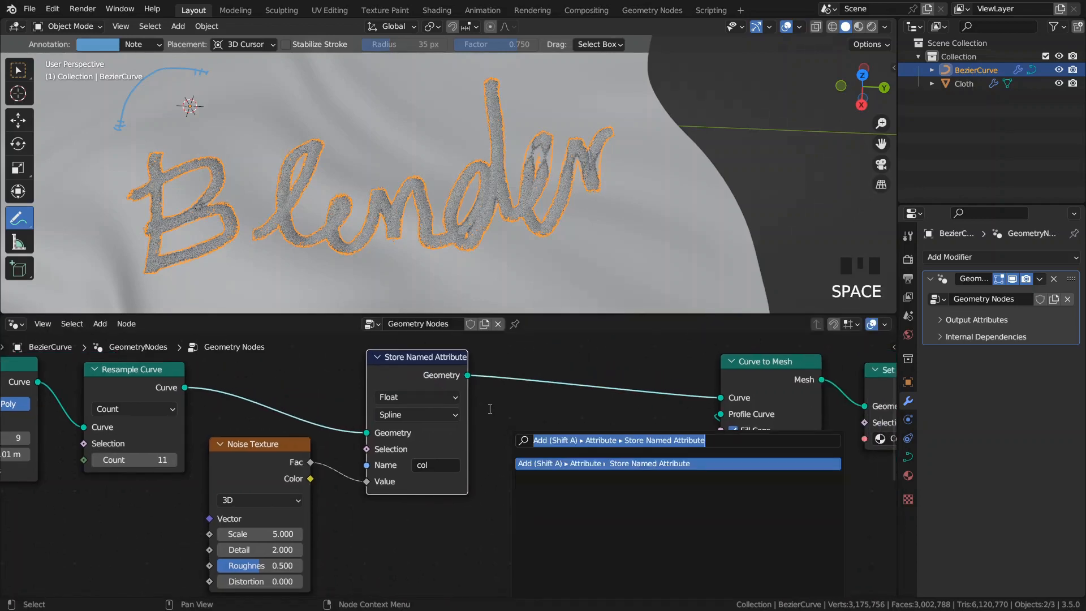
{"action": "left_click_drag", "start_coordinate": [310, 462], "coordinate": [529, 506]}
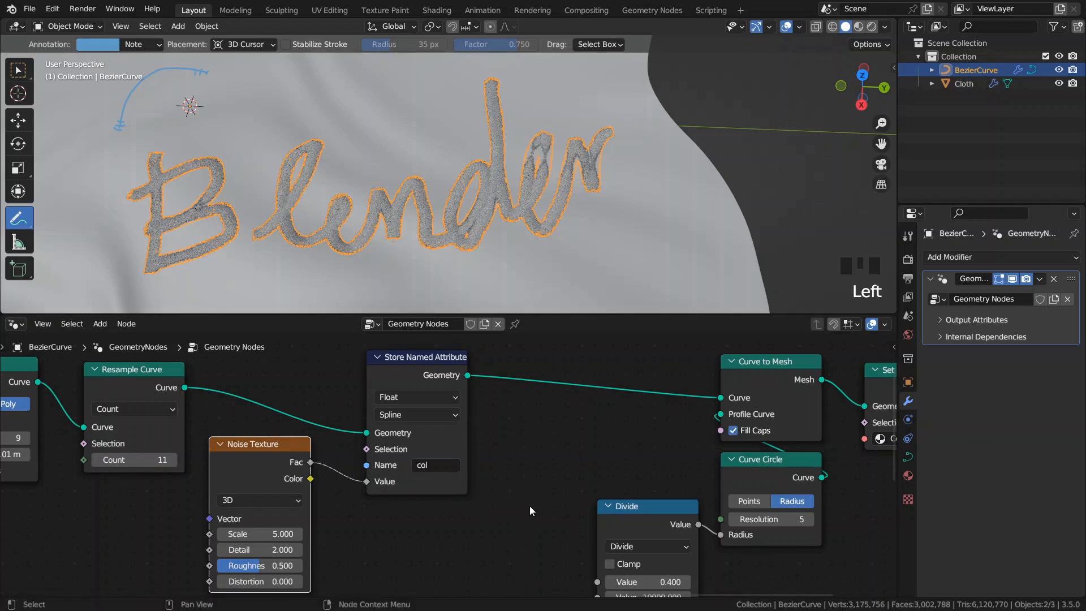
{"action": "key", "text": "space"}
{"action": "type", "text": "name"}
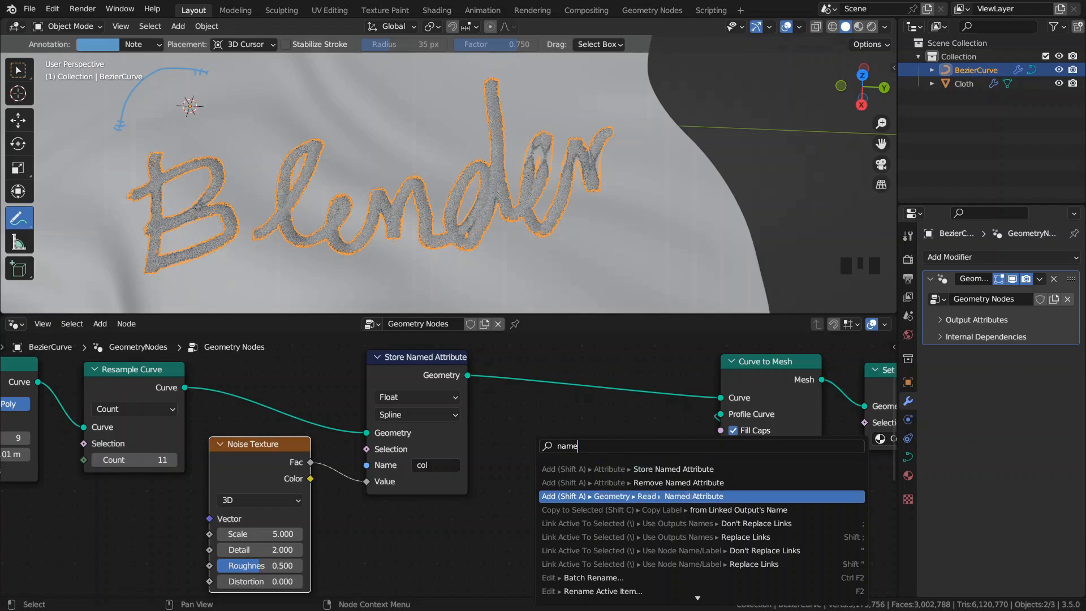
{"action": "left_click", "coordinate": [690, 496]}
{"action": "left_click", "coordinate": [552, 430]}
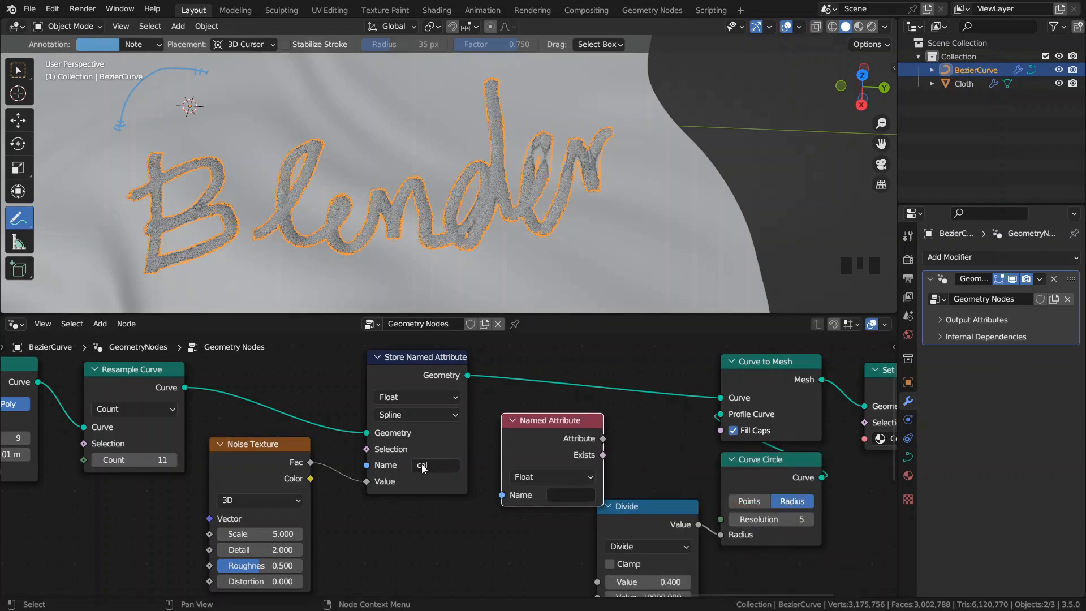
{"action": "key", "text": "ctrl+c"}
{"action": "key", "text": "ctrl+v"}
- Preview the Named Attribute on the stored geometry with a Viewer node, and move the Viewer beyond Curve to Mesh
{"action": "left_click", "coordinate": [537, 437], "text": "ctrl+shift"}
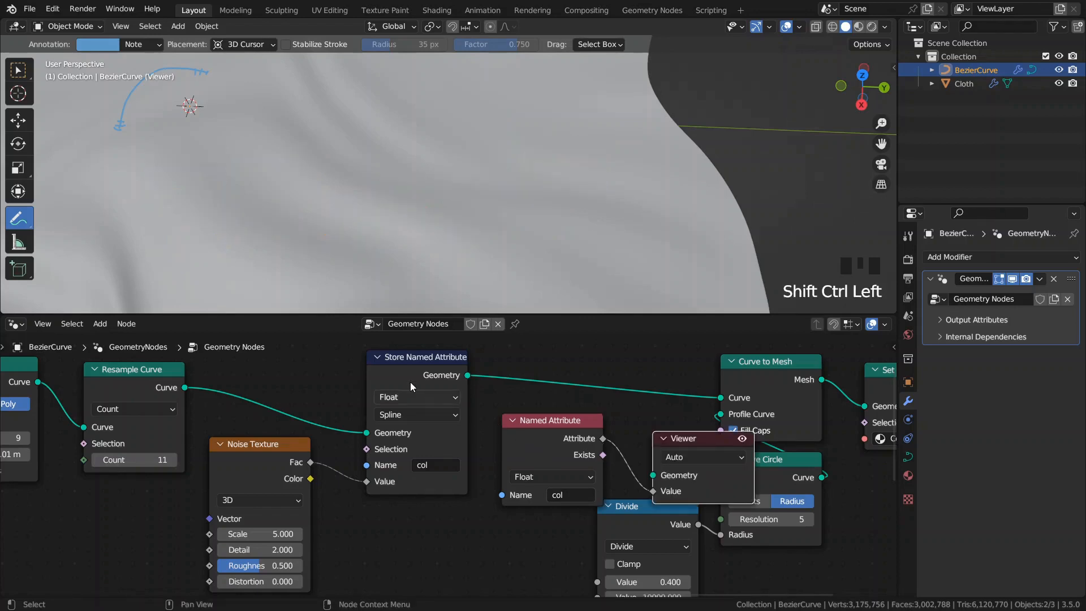
{"action": "left_click", "coordinate": [543, 447], "text": "ctrl+shift"}
{"action": "middle_click_drag", "start_coordinate": [615, 419], "coordinate": [382, 427]}
{"action": "left_click_drag", "start_coordinate": [458, 446], "coordinate": [690, 484]}
- Set the Noise Texture's Scale to 150 and inspect the variation along the stitches
{"action": "middle_click_drag", "start_coordinate": [487, 467], "coordinate": [727, 450]}
{"action": "middle_click_drag", "start_coordinate": [372, 507], "coordinate": [476, 496]}
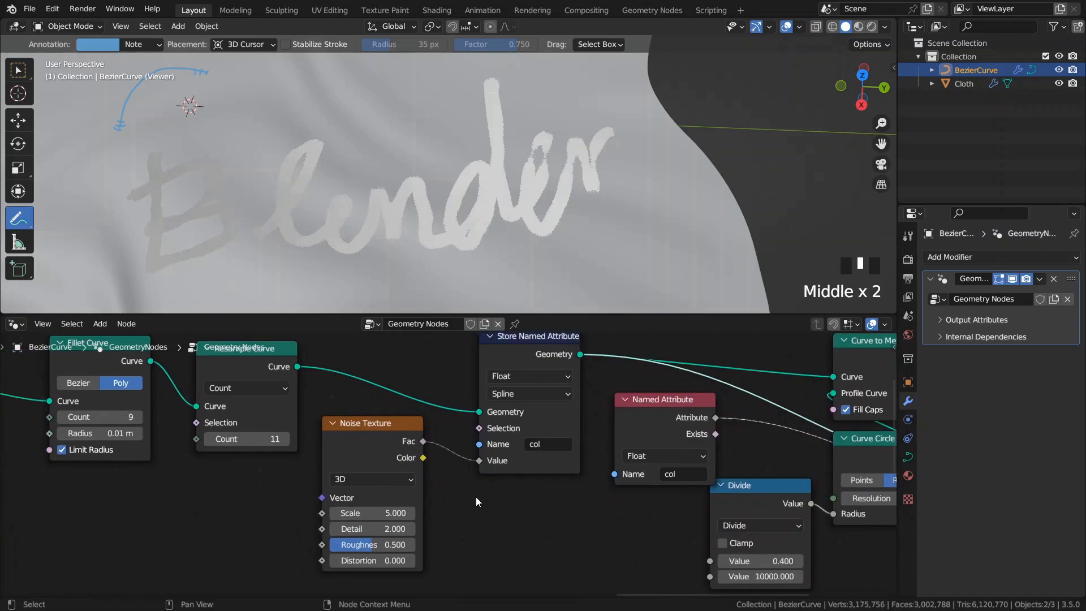
{"action": "mouse_move", "coordinate": [383, 513]}
{"action": "left_mouse_down"}
{"action": "mouse_move", "coordinate": [408, 513]}
{"action": "mouse_move", "coordinate": [383, 513]}
{"action": "left_mouse_up"}
{"action": "double_click", "coordinate": [383, 512]}
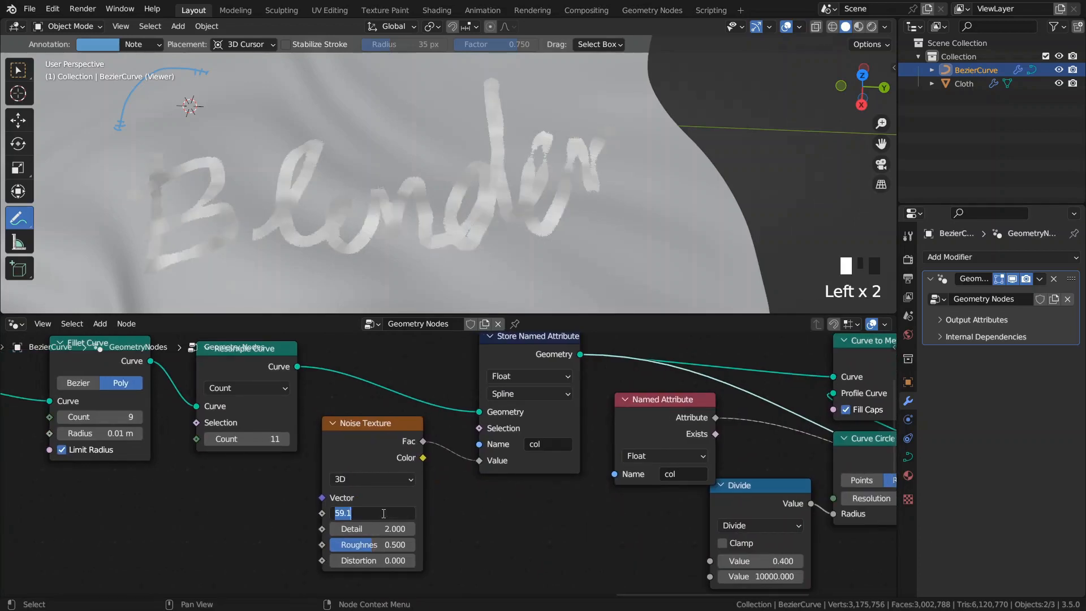
{"action": "type", "text": "10"}
{"action": "key", "text": "Return"}
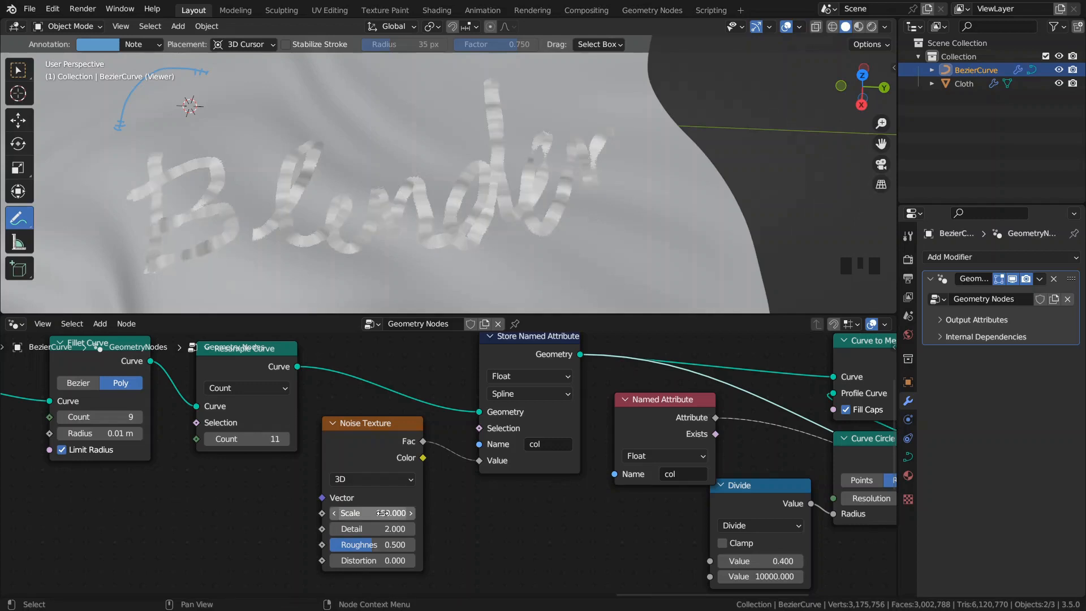
{"action": "scroll", "coordinate": [400, 230], "scroll_direction": "up", "scroll_amount": 2}
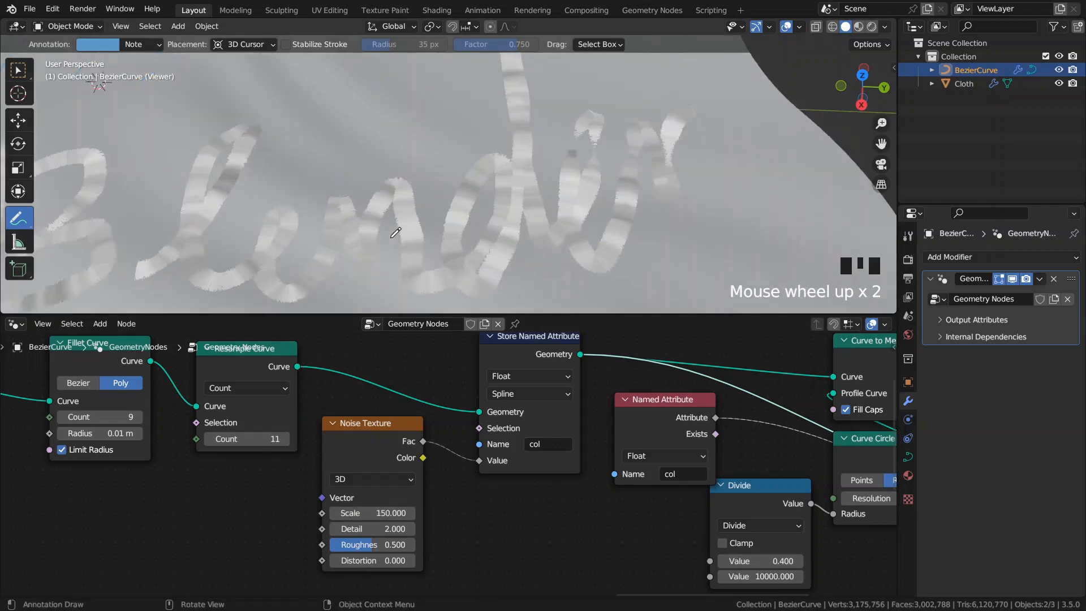
{"action": "scroll", "coordinate": [400, 230], "scroll_direction": "down", "scroll_amount": 1}
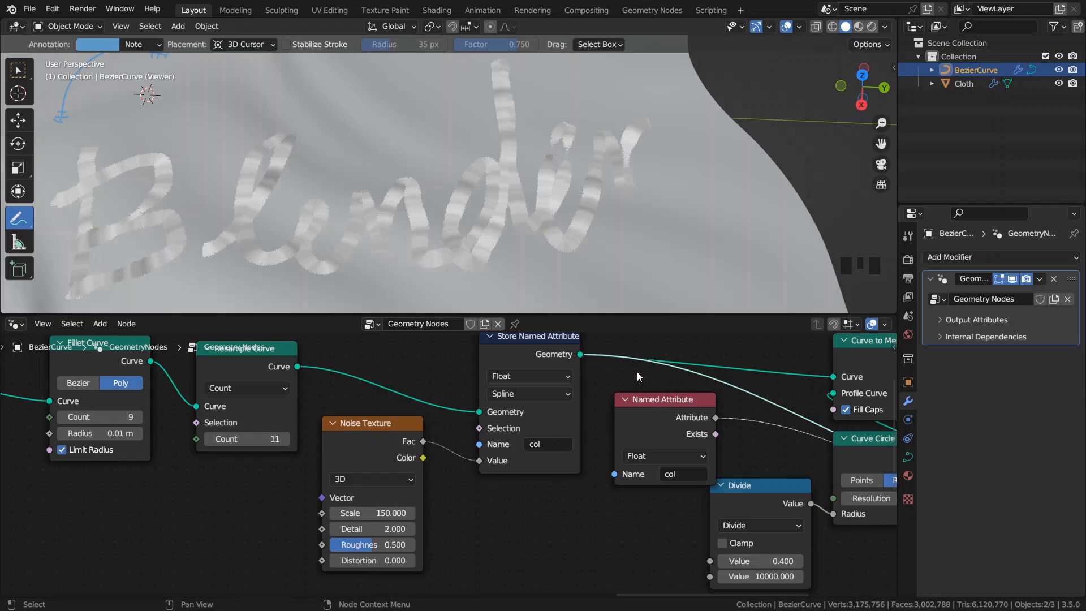
- Delete the Named Attribute node and the Viewer node
{"action": "middle_click_drag", "start_coordinate": [635, 377], "coordinate": [554, 393]}
{"action": "left_click", "coordinate": [567, 441]}
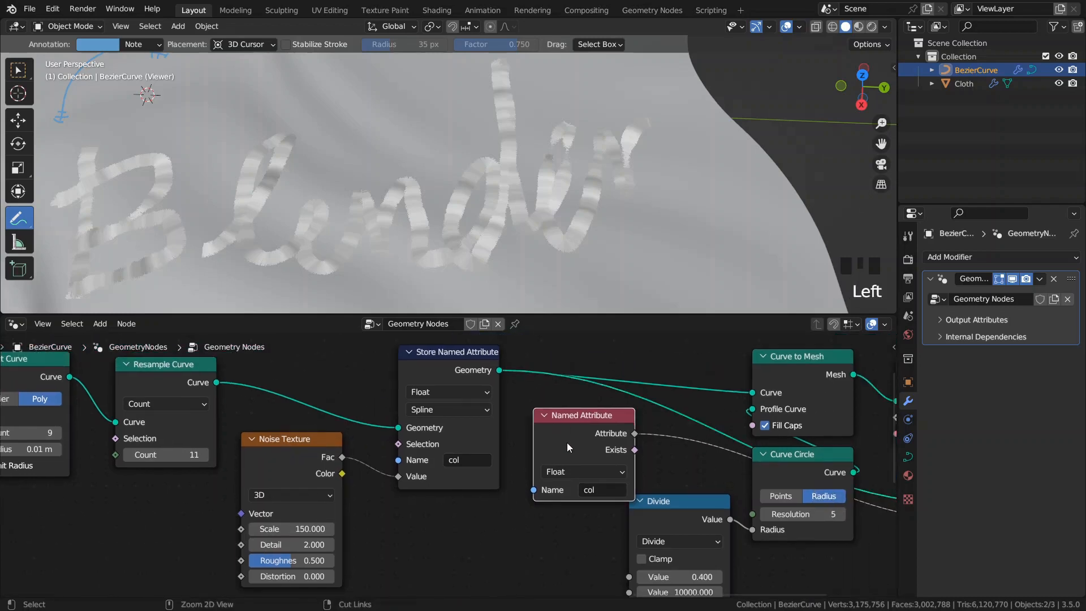
{"action": "key", "text": "ctrl+x"}
{"action": "middle_click_drag", "start_coordinate": [607, 445], "coordinate": [472, 447]}
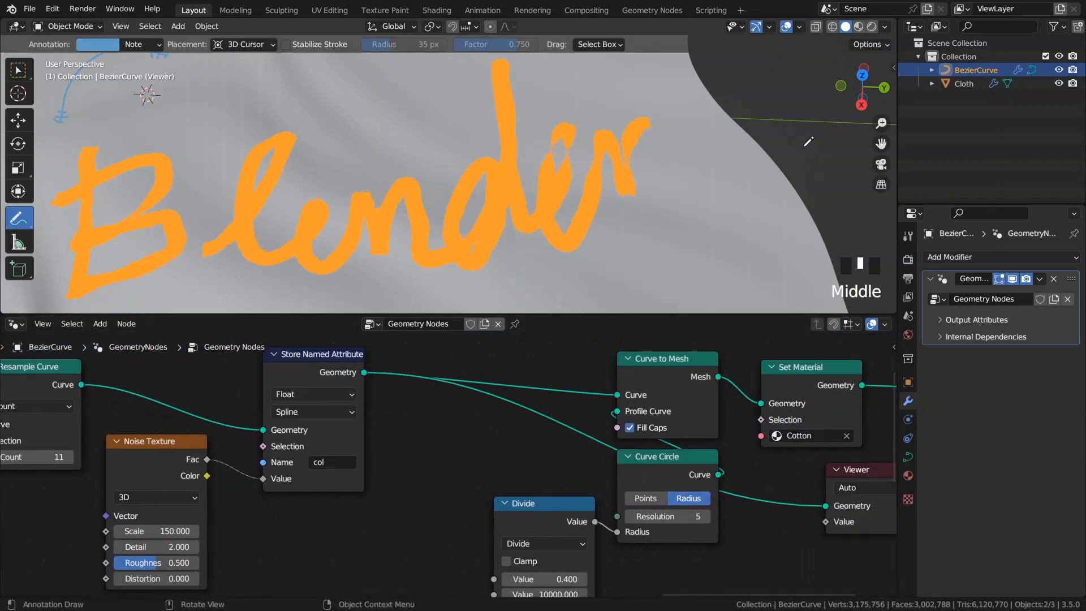
{"action": "left_click", "coordinate": [804, 148]}
{"action": "scroll", "coordinate": [683, 474], "scroll_direction": "down", "scroll_amount": 5}
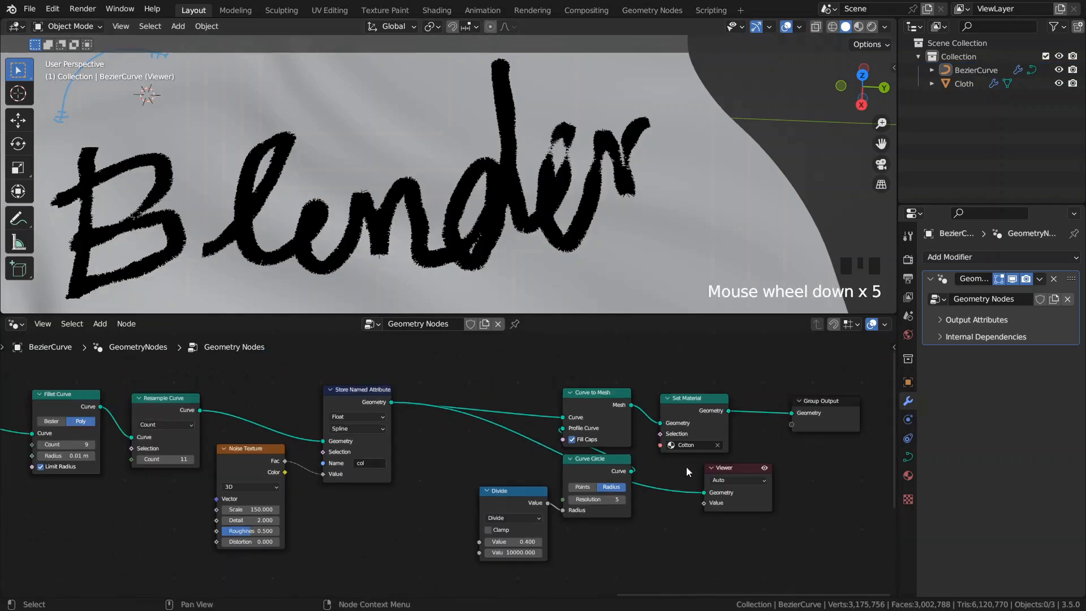
{"action": "left_click", "coordinate": [747, 495]}
{"action": "key", "text": "x"}
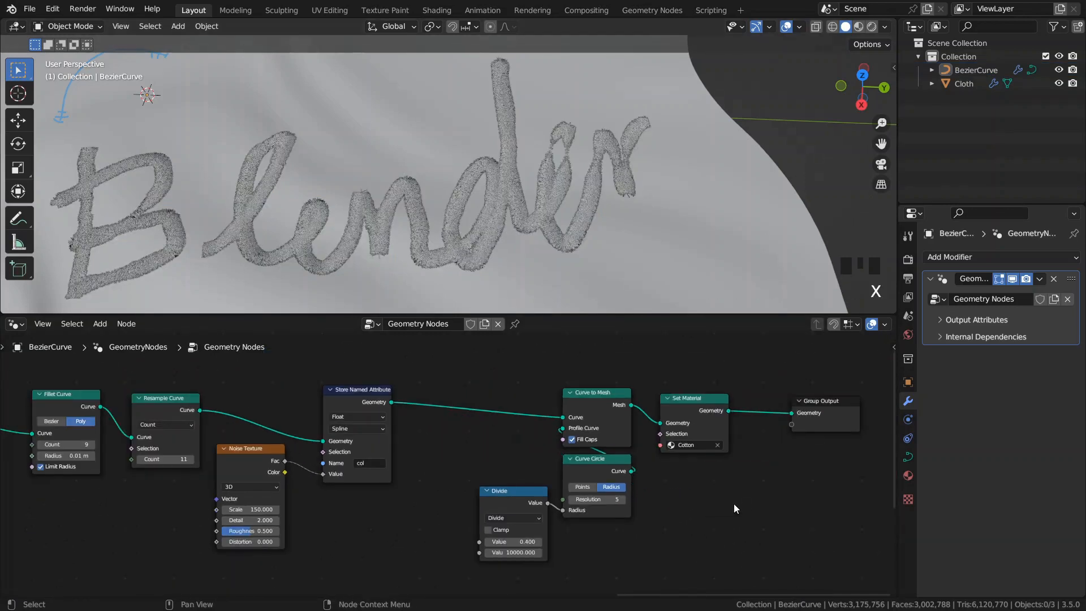
- Switch the node area to the Shader Editor and frame the Cotton material's nodes
{"action": "left_click", "coordinate": [14, 324]}
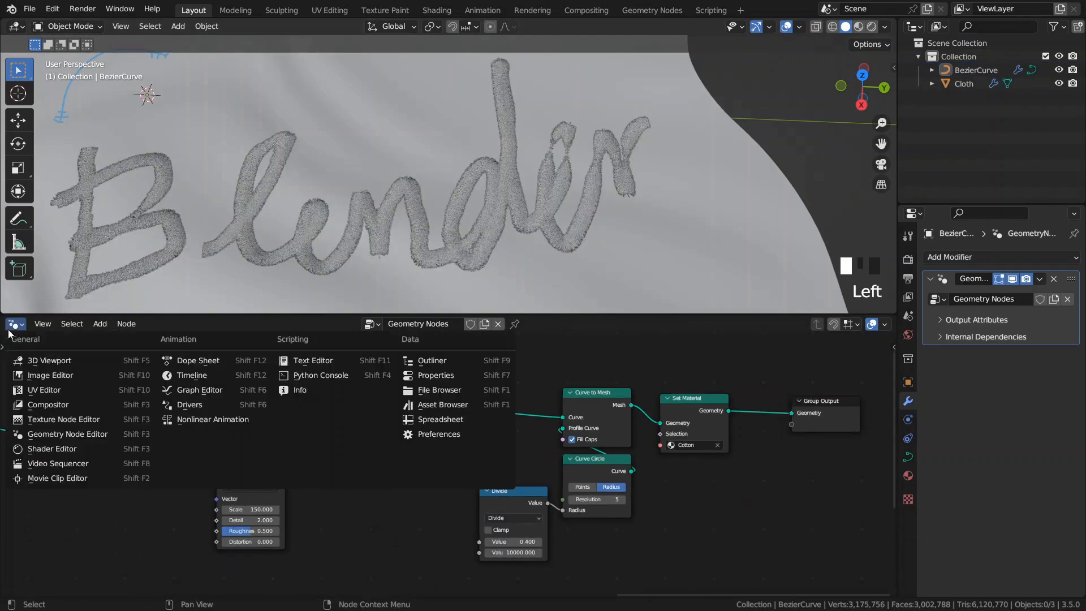
{"action": "left_click", "coordinate": [34, 447]}
{"action": "key", "text": "KP_Decimal"}
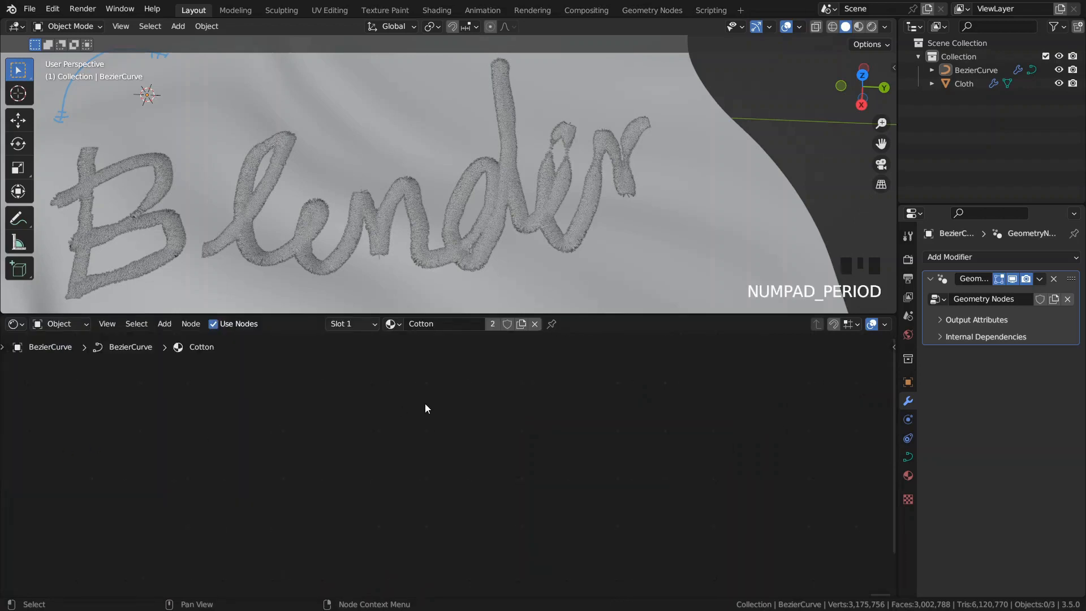
{"action": "middle_click_drag", "start_coordinate": [301, 422], "coordinate": [369, 437]}
- Add an Attribute node named "col" to the Cotton material, well ahead of the Principled BSDF
{"action": "key", "text": "space"}
{"action": "type", "text": "attr"}
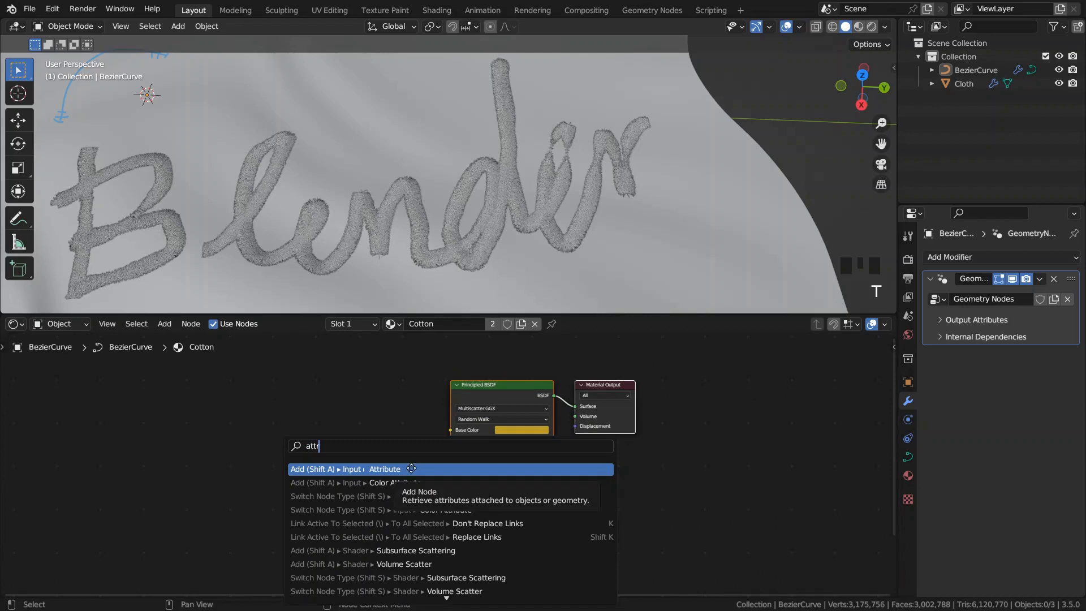
{"action": "left_click", "coordinate": [411, 468]}
{"action": "left_click", "coordinate": [249, 434]}
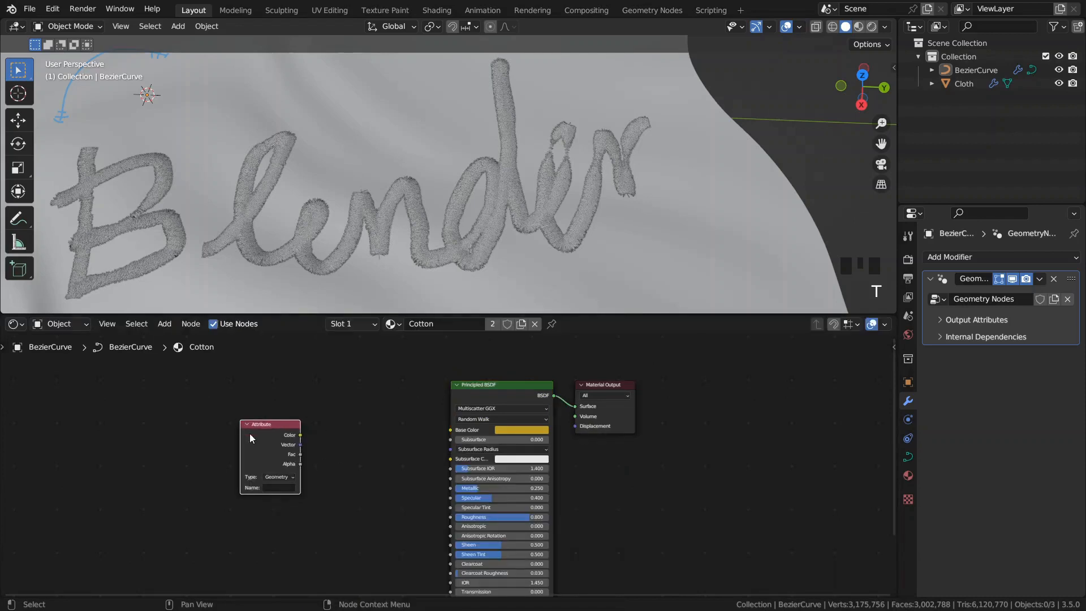
{"action": "key", "text": "ctrl+v"}
{"action": "scroll", "coordinate": [288, 490], "scroll_direction": "up", "scroll_amount": 8}
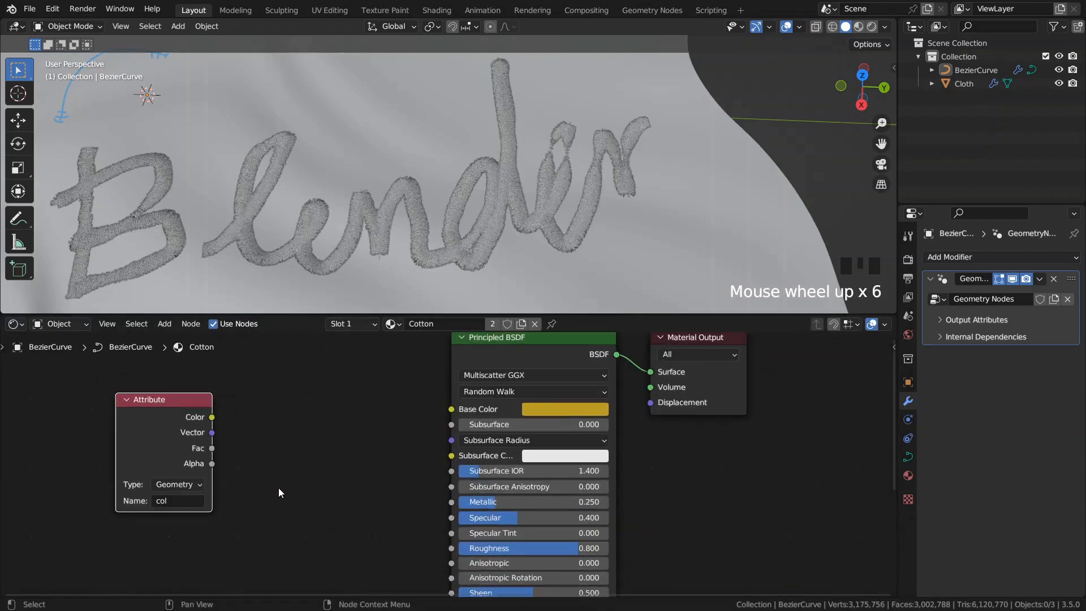
{"action": "middle_click_drag", "start_coordinate": [303, 444], "coordinate": [250, 447]}
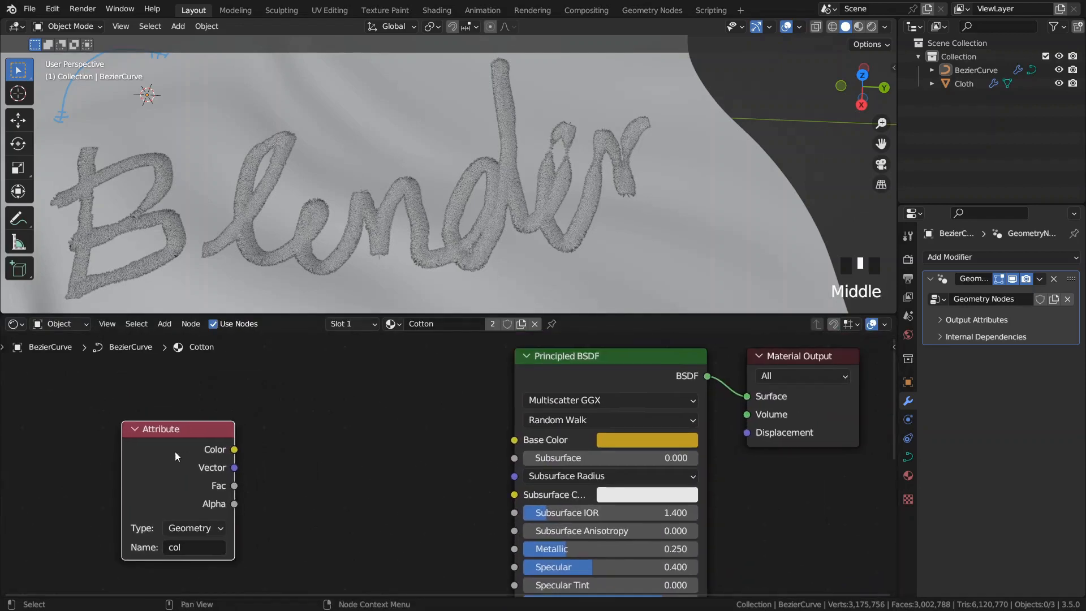
{"action": "middle_click_drag", "start_coordinate": [175, 452], "coordinate": [382, 433]}
{"action": "left_click_drag", "start_coordinate": [381, 432], "coordinate": [129, 439]}
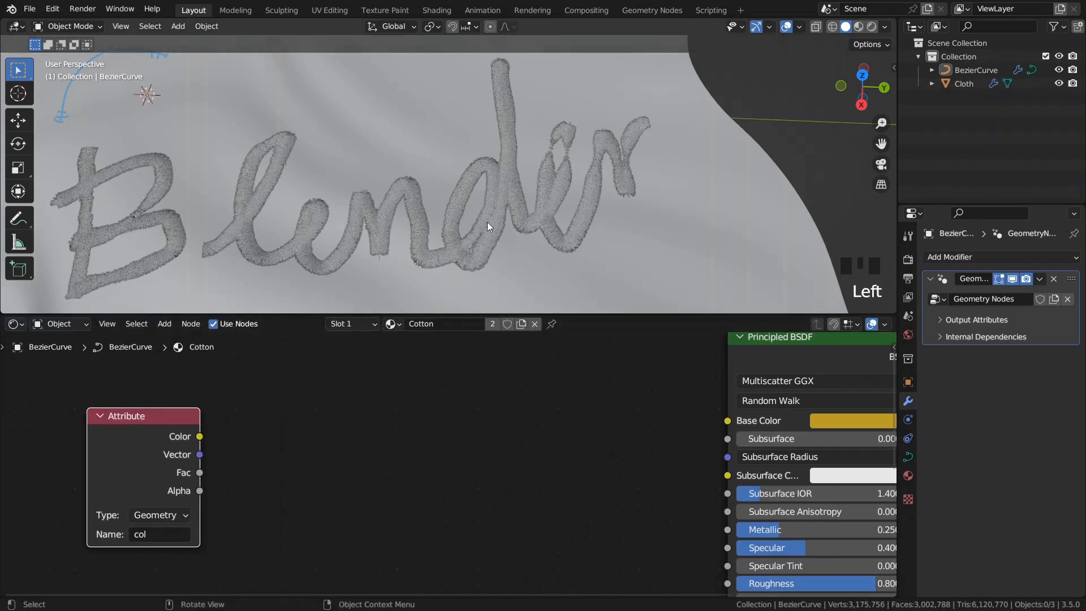
- Switch the viewport to Material Preview and preview the Attribute node's Color output on the stitches
{"action": "key", "text": "z"}
{"action": "middle_click_drag", "start_coordinate": [236, 417], "coordinate": [350, 417]}
{"action": "left_click", "coordinate": [251, 447], "text": "ctrl+shift"}
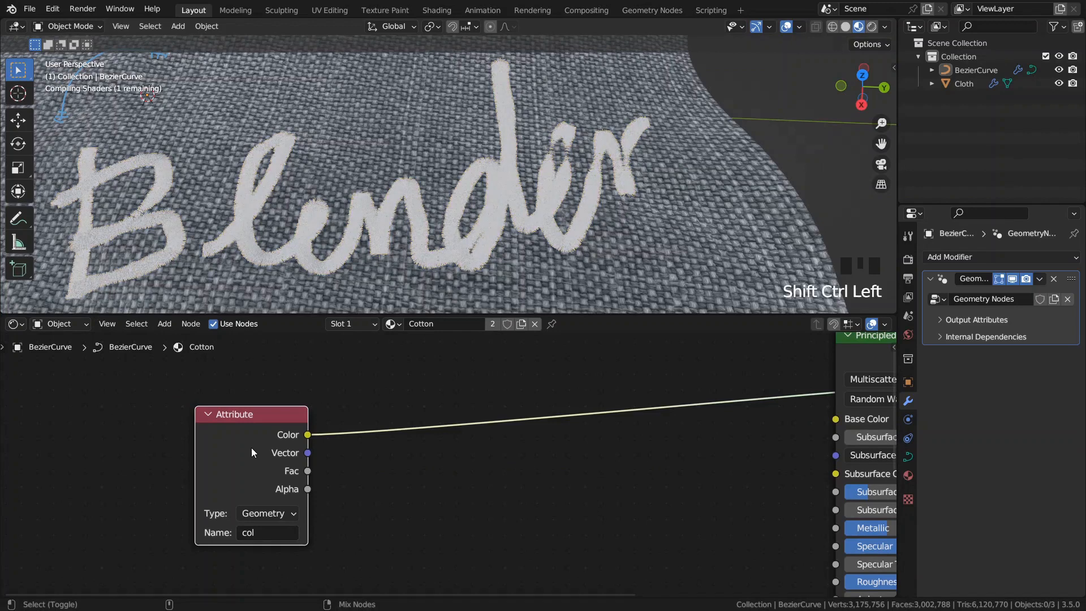
- Link the Attribute's Color through a new ColorRamp to the Principled BSDF's Base Color, and preview the ColorRamp's output
{"action": "left_click_drag", "start_coordinate": [308, 435], "coordinate": [411, 485]}
{"action": "type", "text": "ramp"}
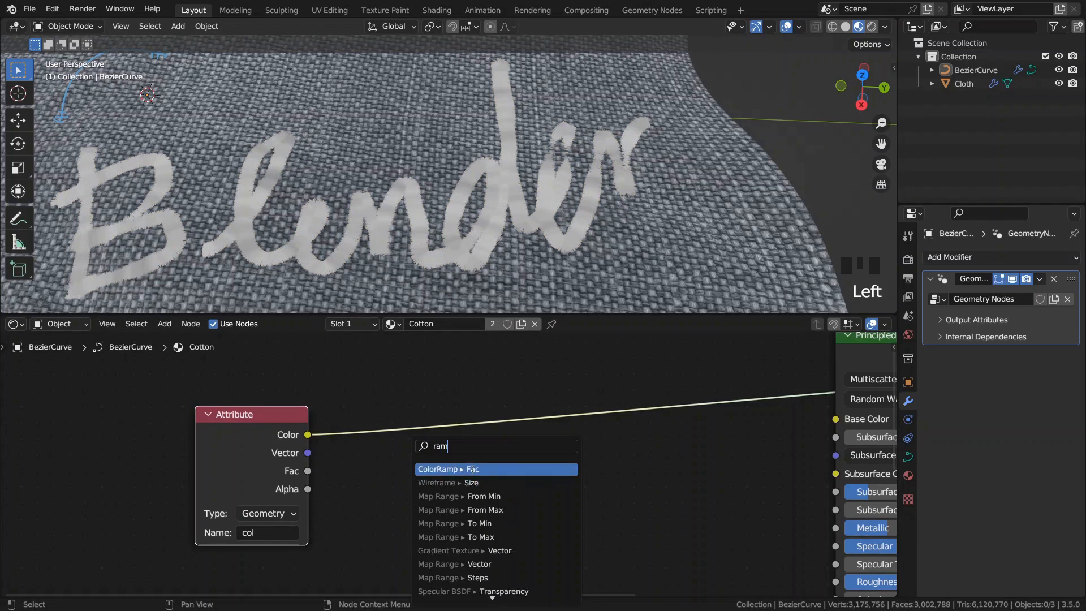
{"action": "left_click", "coordinate": [469, 469]}
{"action": "left_click", "coordinate": [480, 365]}
{"action": "middle_click_drag", "start_coordinate": [547, 421], "coordinate": [381, 437]}
{"action": "left_click_drag", "start_coordinate": [445, 421], "coordinate": [653, 435]}
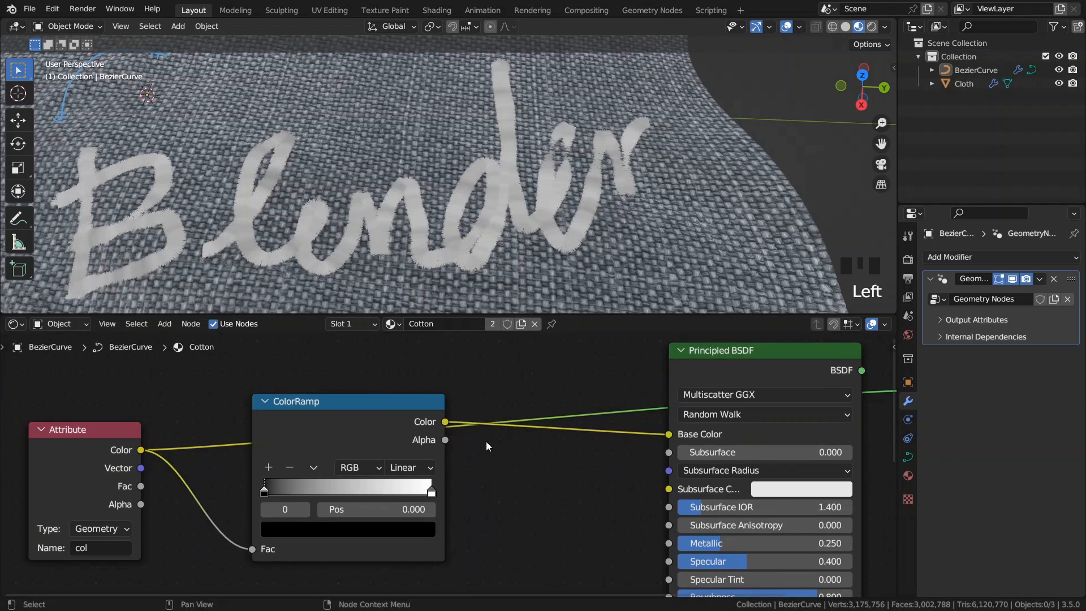
{"action": "middle_click_drag", "start_coordinate": [487, 441], "coordinate": [576, 440]}
{"action": "left_click", "coordinate": [451, 429], "text": "ctrl+shift"}
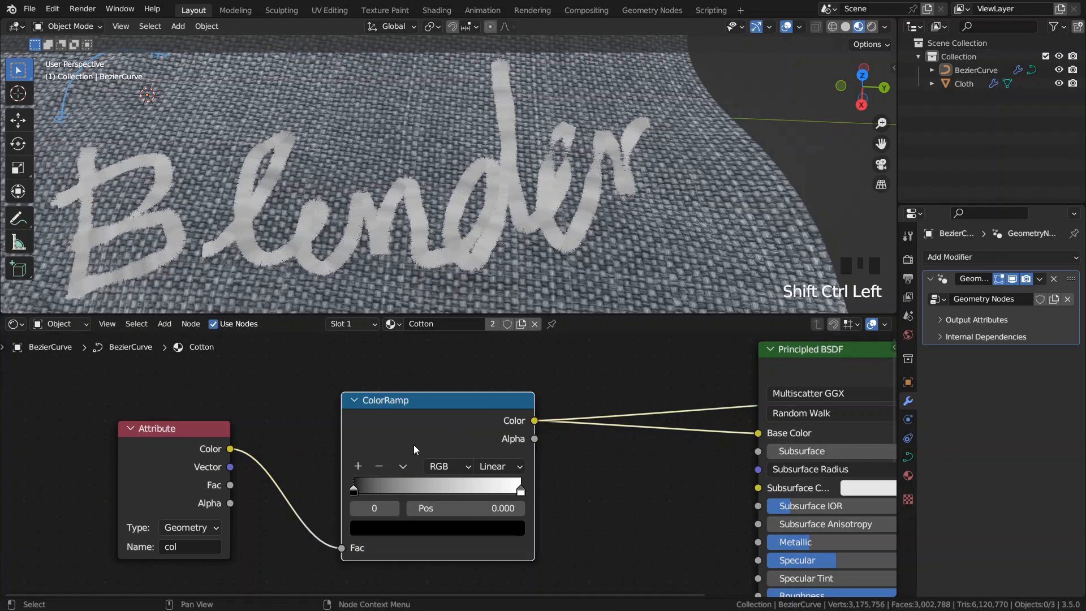
- Set the ColorRamp's white end stop to blue with hue 0.657 and saturation 0.983
{"action": "middle_click_drag", "start_coordinate": [429, 439], "coordinate": [479, 416]}
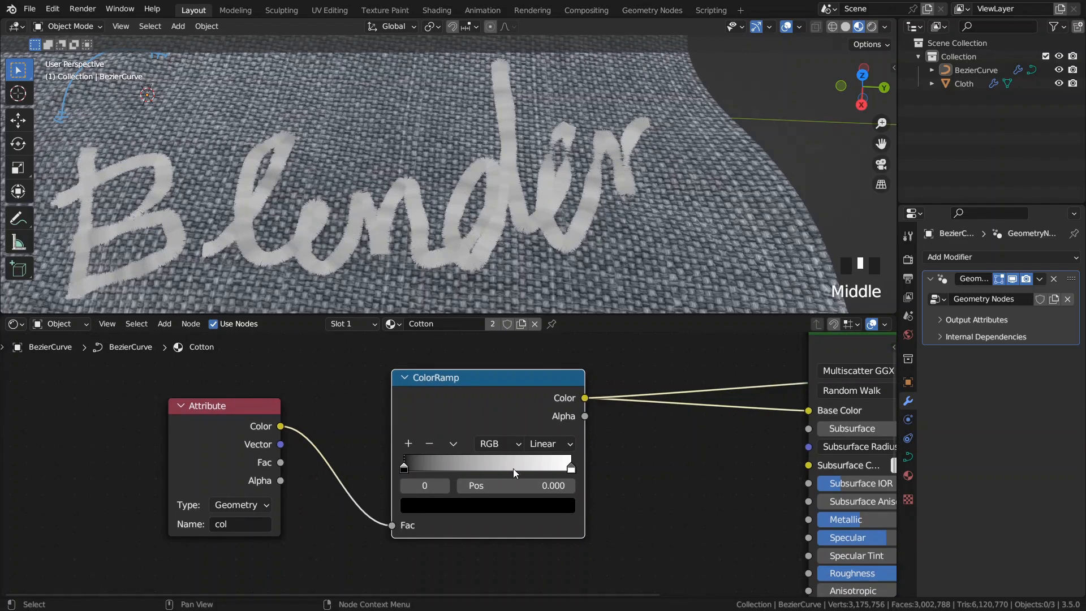
{"action": "left_click", "coordinate": [570, 469]}
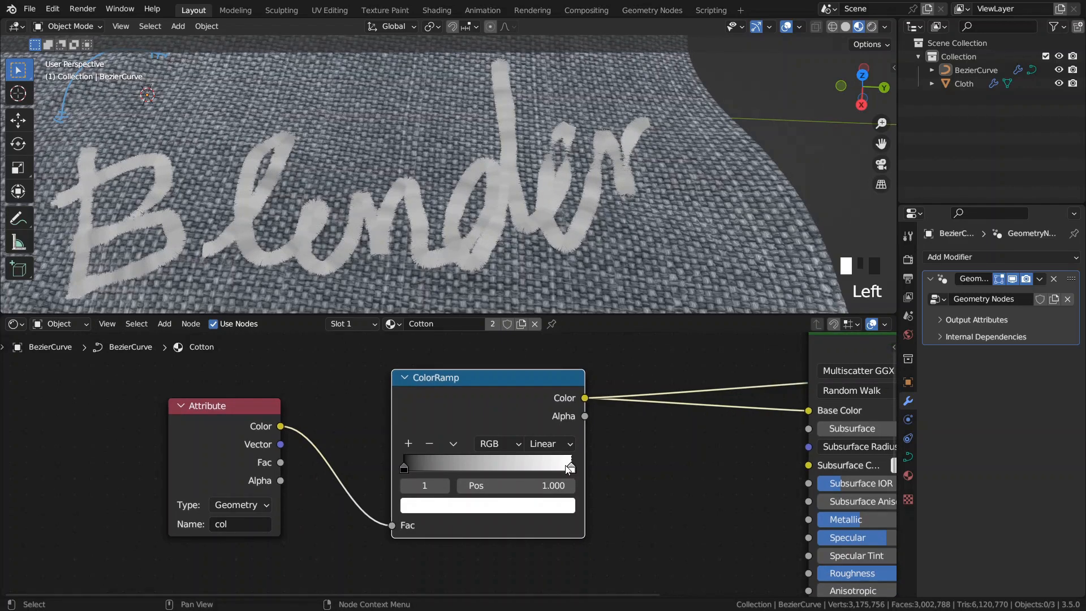
{"action": "left_click", "coordinate": [430, 505]}
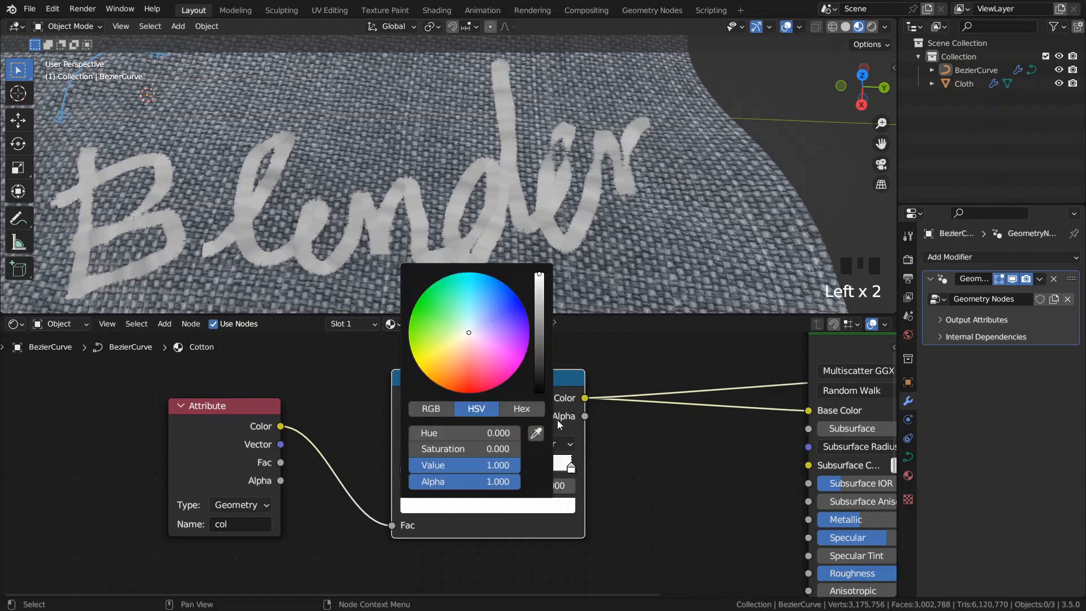
{"action": "left_click", "coordinate": [508, 298]}
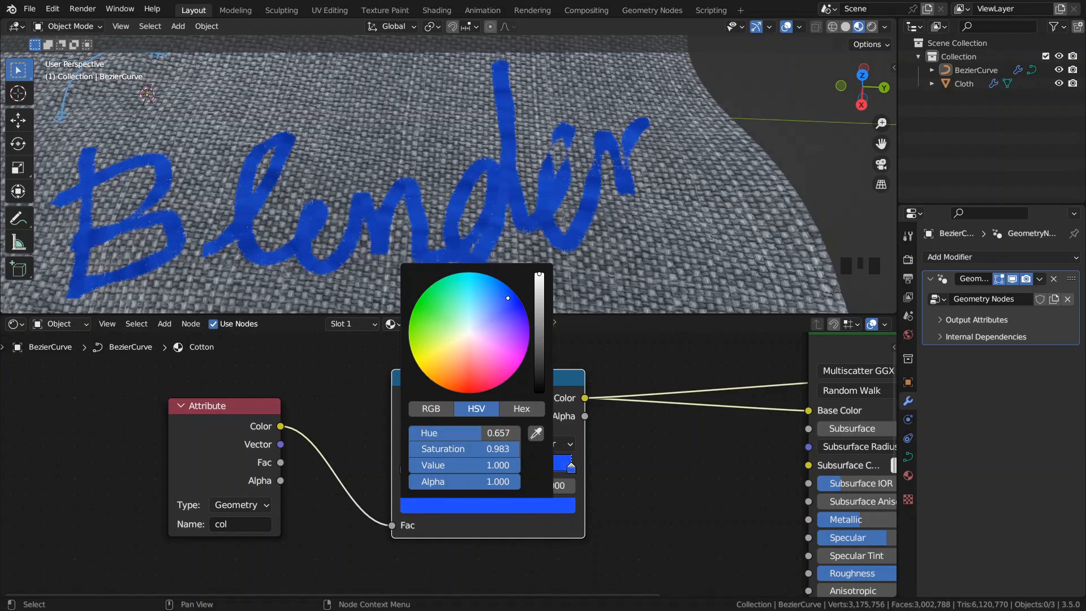
- Set the ColorRamp's black start stop to a bright golden yellow
{"action": "left_click", "coordinate": [416, 467]}
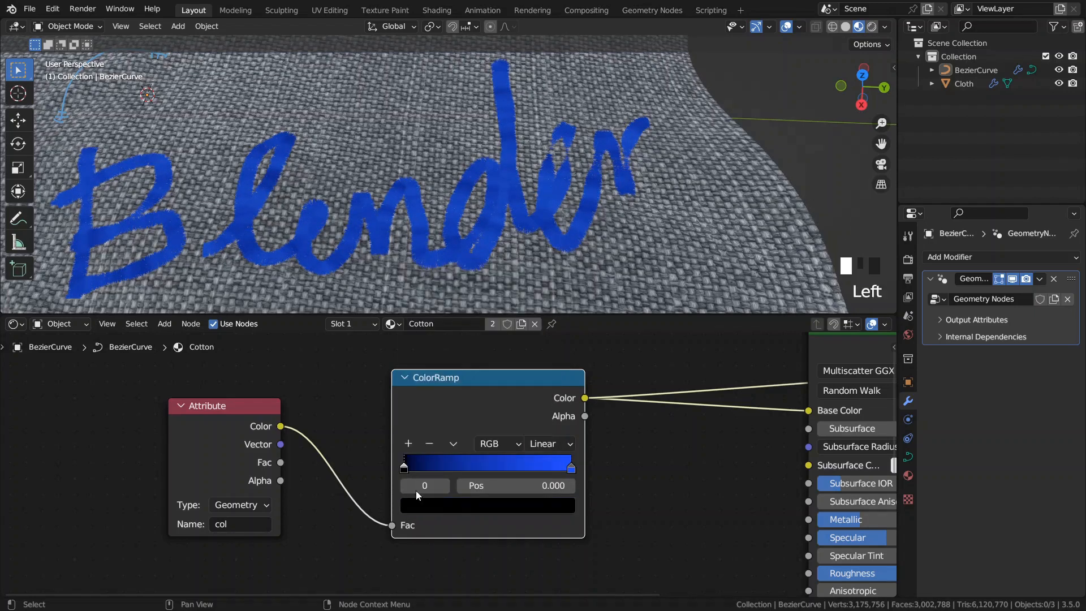
{"action": "left_click", "coordinate": [431, 505]}
{"action": "left_click_drag", "start_coordinate": [543, 304], "coordinate": [540, 281]}
{"action": "left_click", "coordinate": [431, 365]}
{"action": "left_click", "coordinate": [426, 365]}
- Move the yellow stop to about 0.252 and the blue stop inward, and add another colour stop to the ColorRamp
{"action": "left_click_drag", "start_coordinate": [407, 467], "coordinate": [453, 466]}
{"action": "left_click_drag", "start_coordinate": [571, 467], "coordinate": [522, 467]}
{"action": "left_click_drag", "start_coordinate": [454, 468], "coordinate": [448, 467]}
{"action": "left_click", "coordinate": [408, 443]}
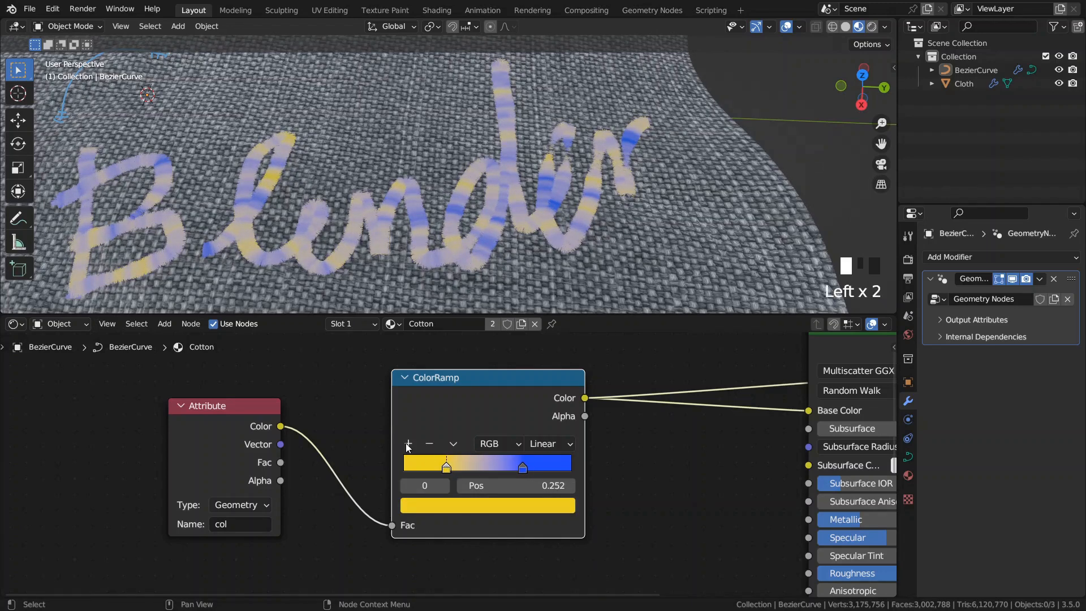
- Set the ColorRamp's new middle stop to a darker red with hue 0.006 and saturation 0.936
{"action": "left_click", "coordinate": [473, 505]}
{"action": "left_click", "coordinate": [464, 382]}
{"action": "left_click_drag", "start_coordinate": [464, 382], "coordinate": [465, 377]}
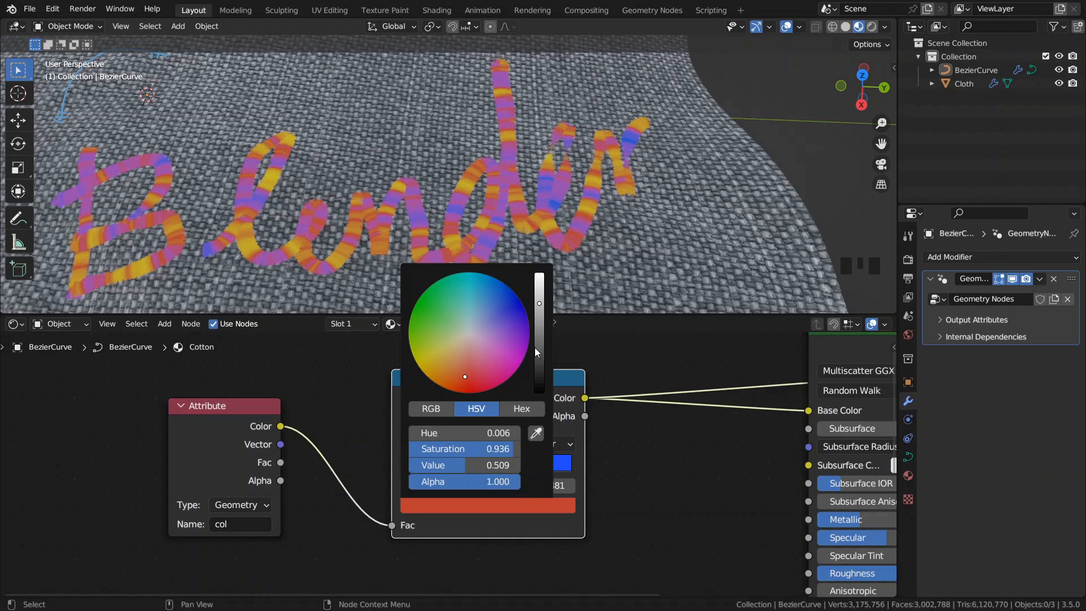
{"action": "left_click_drag", "start_coordinate": [539, 303], "coordinate": [539, 321]}
- Change the ColorRamp's blue stop at position 0.710 to a deeper, darker blue
{"action": "left_click", "coordinate": [524, 470]}
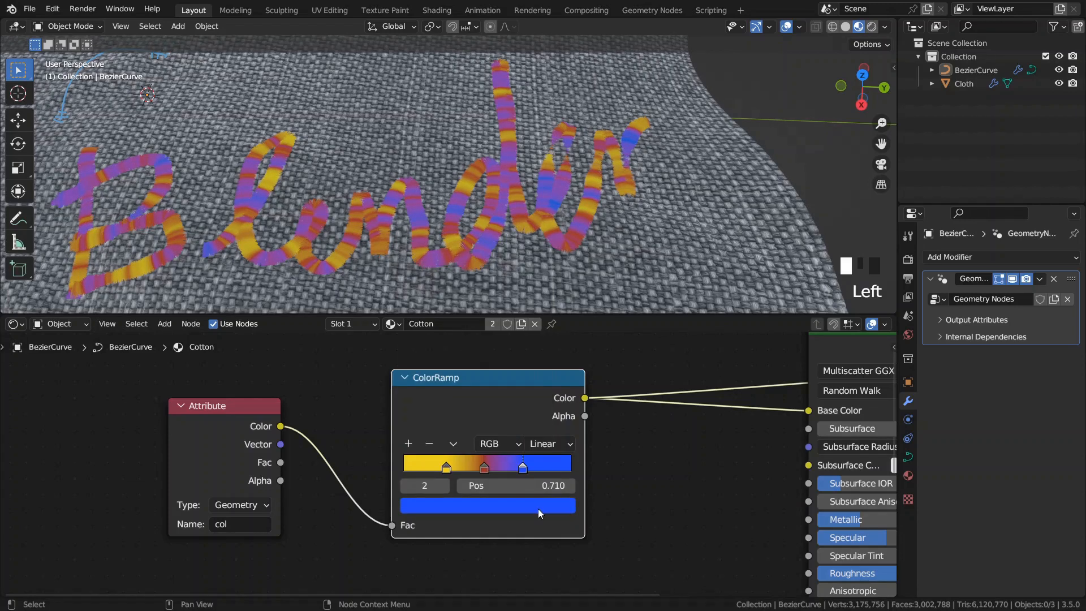
{"action": "left_click", "coordinate": [538, 506]}
{"action": "left_click", "coordinate": [513, 300]}
{"action": "mouse_move", "coordinate": [540, 308]}
{"action": "left_mouse_down"}
{"action": "mouse_move", "coordinate": [540, 322]}
{"action": "mouse_move", "coordinate": [539, 313]}
{"action": "left_mouse_up"}
- Reconnect the Principled BSDF's output to the Material Output's Surface and view the shaded lettering
{"action": "middle_click_drag", "start_coordinate": [848, 374], "coordinate": [549, 430]}
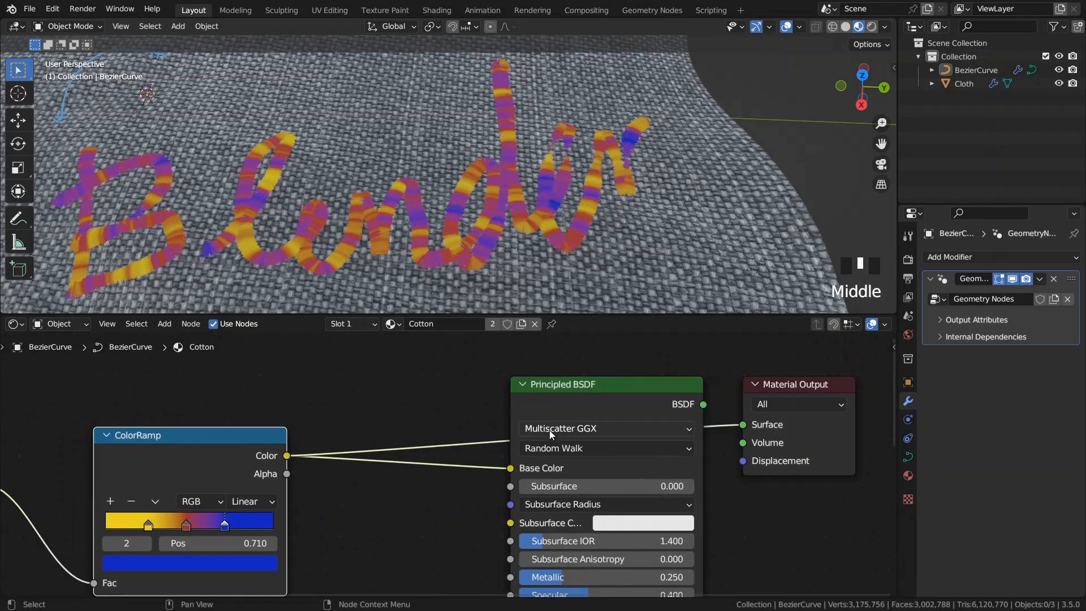
{"action": "left_click", "coordinate": [576, 385], "text": "ctrl+shift"}
{"action": "middle_click_drag", "start_coordinate": [430, 266], "coordinate": [454, 246]}
{"action": "scroll", "coordinate": [456, 240], "scroll_direction": "down", "scroll_amount": 2}
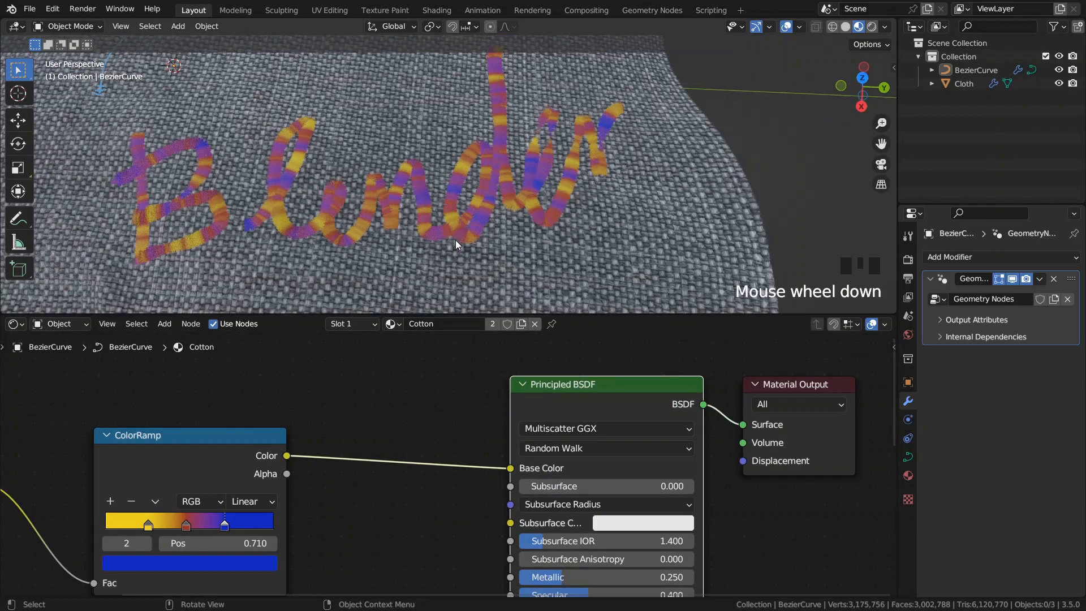
{"action": "middle_click_drag", "start_coordinate": [275, 421], "coordinate": [451, 419]}
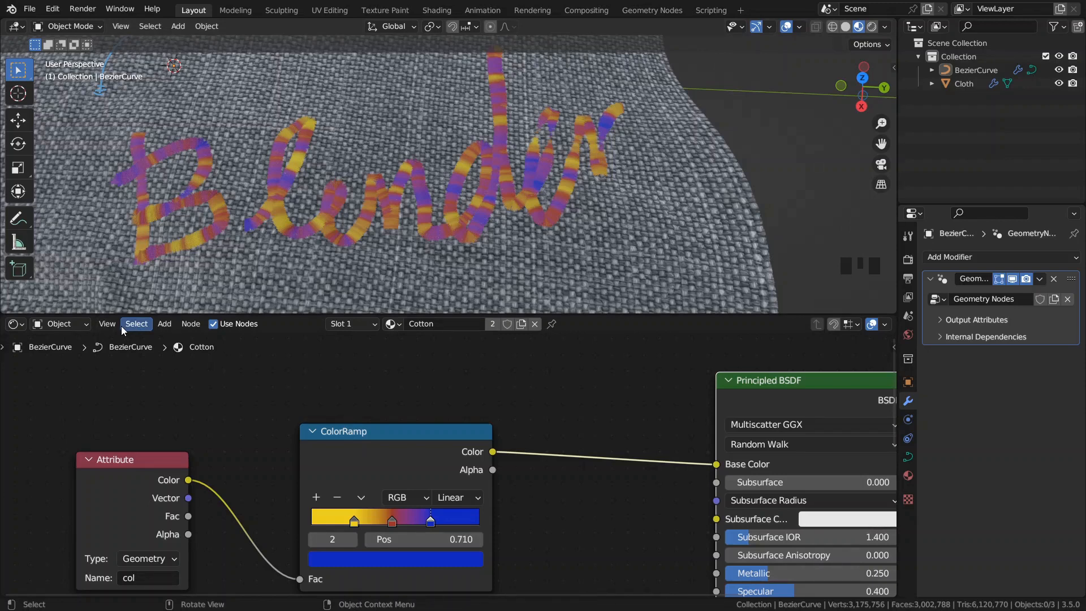
- Draw two small eyes and a curved smile into the BezierCurve on the cloth below the Blender lettering, returning to Object Mode
{"action": "mouse_move", "coordinate": [343, 206]}
{"action": "middle_mouse_down"}
{"action": "mouse_move", "coordinate": [570, 288]}
{"action": "mouse_move", "coordinate": [581, 226]}
{"action": "middle_mouse_up"}
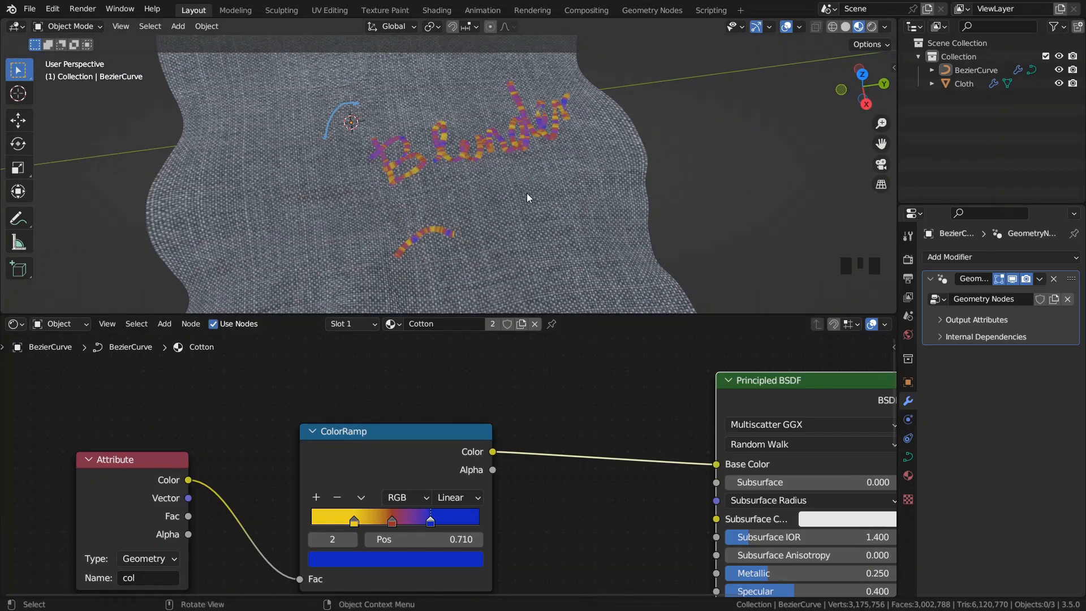
{"action": "left_click", "coordinate": [973, 71]}
{"action": "key", "text": "Tab"}
{"action": "mouse_move", "coordinate": [508, 222]}
{"action": "left_mouse_down"}
{"action": "mouse_move", "coordinate": [565, 212]}
{"action": "mouse_move", "coordinate": [520, 271]}
{"action": "left_mouse_up"}
{"action": "key", "text": "Tab"}
{"action": "middle_click_drag", "start_coordinate": [582, 266], "coordinate": [525, 250], "text": "shift"}
{"action": "scroll", "coordinate": [525, 250], "scroll_direction": "up", "scroll_amount": 1}
- Enlarge the 3D viewport and erase the blue annotation stroke beside the Blender lettering, leaving nothing selected
{"action": "left_click_drag", "start_coordinate": [537, 314], "coordinate": [548, 543]}
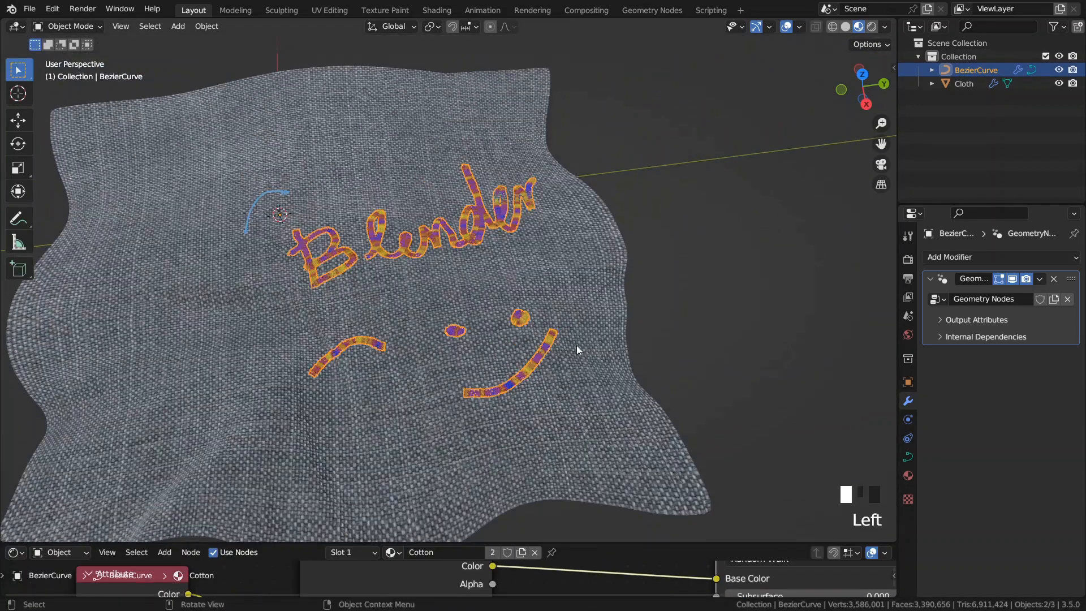
{"action": "scroll", "coordinate": [575, 396], "scroll_direction": "up", "scroll_amount": 2}
{"action": "left_click", "coordinate": [18, 217]}
{"action": "left_click_drag", "start_coordinate": [161, 219], "coordinate": [245, 160], "text": "ctrl"}
{"action": "key", "text": "w"}
{"action": "scroll", "coordinate": [767, 235], "scroll_direction": "up", "scroll_amount": 1}
{"action": "left_click", "coordinate": [767, 235]}
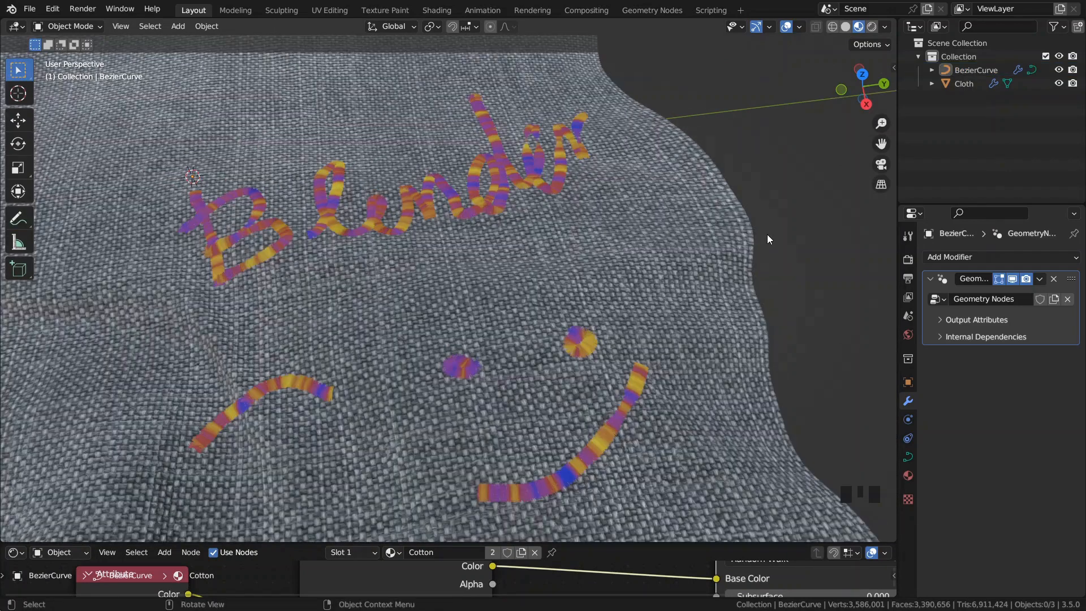